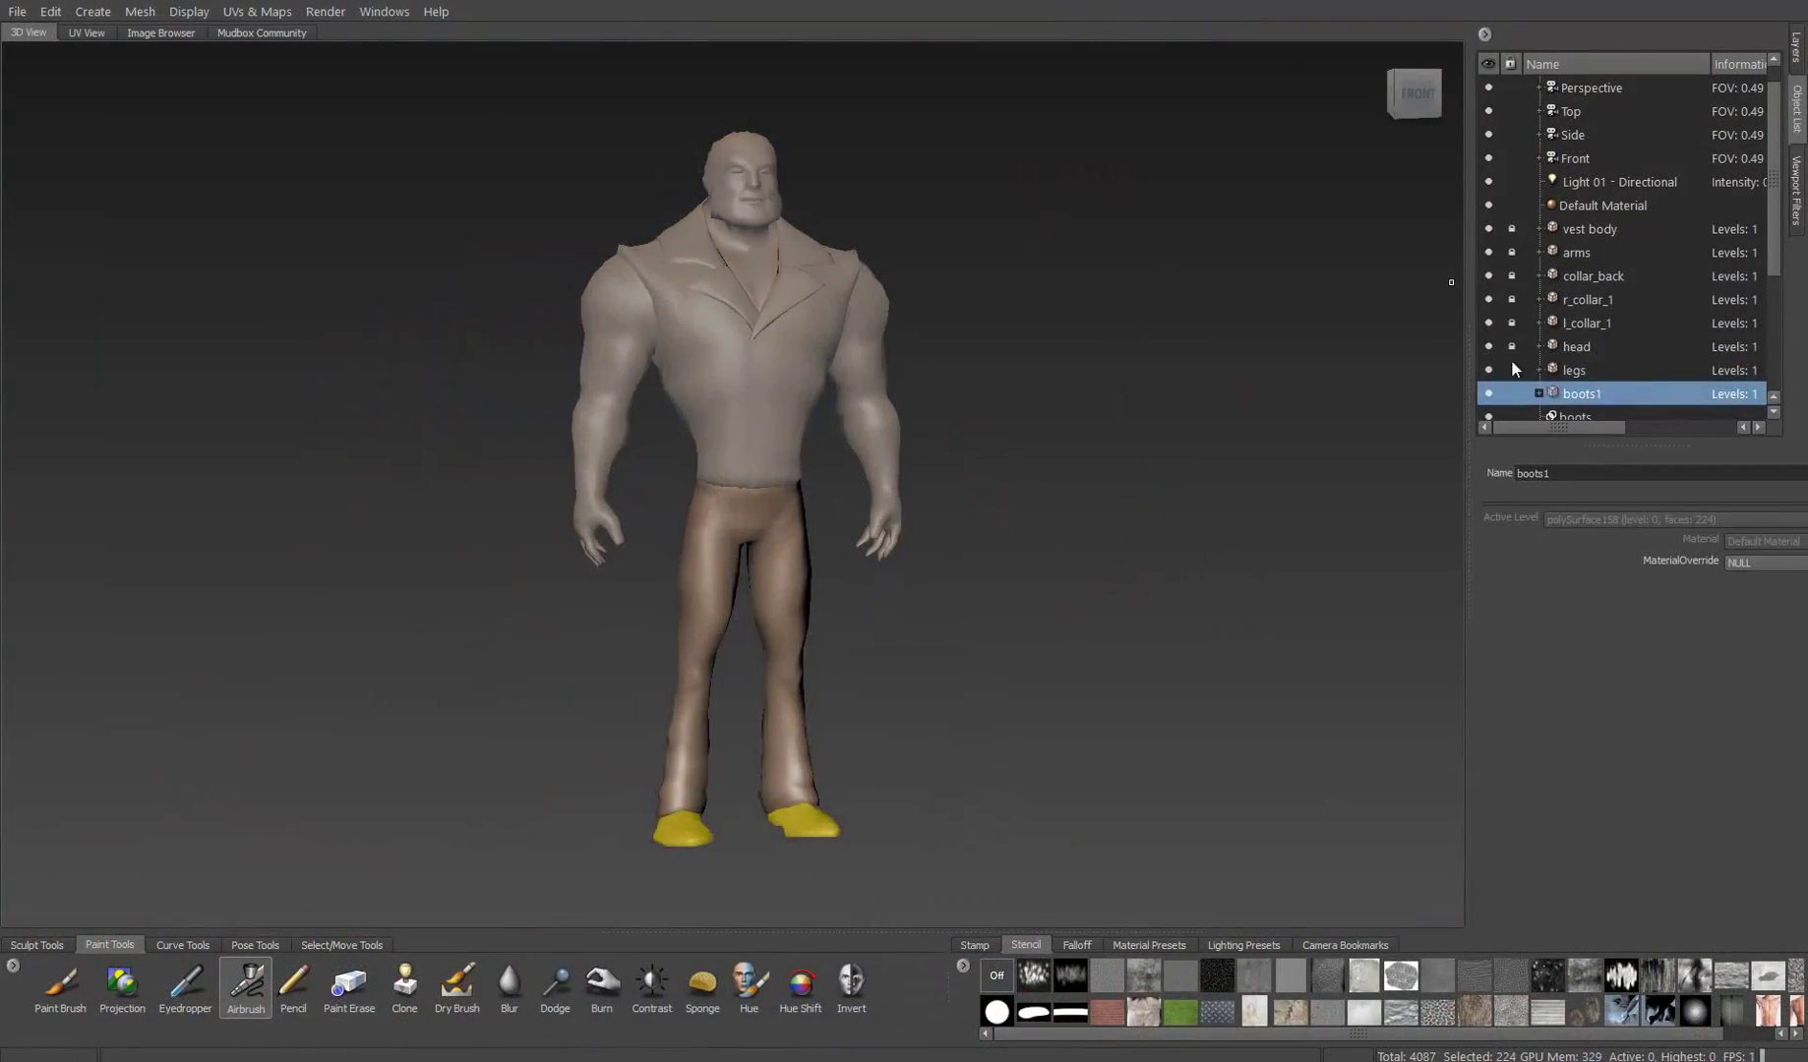
- Select the 'legs' mesh in the Object List to work on it
click(1574, 369)
- Frame the legs, apply the pants_front stencil, and hide the vest body and arms
key(f)
click(1032, 947)
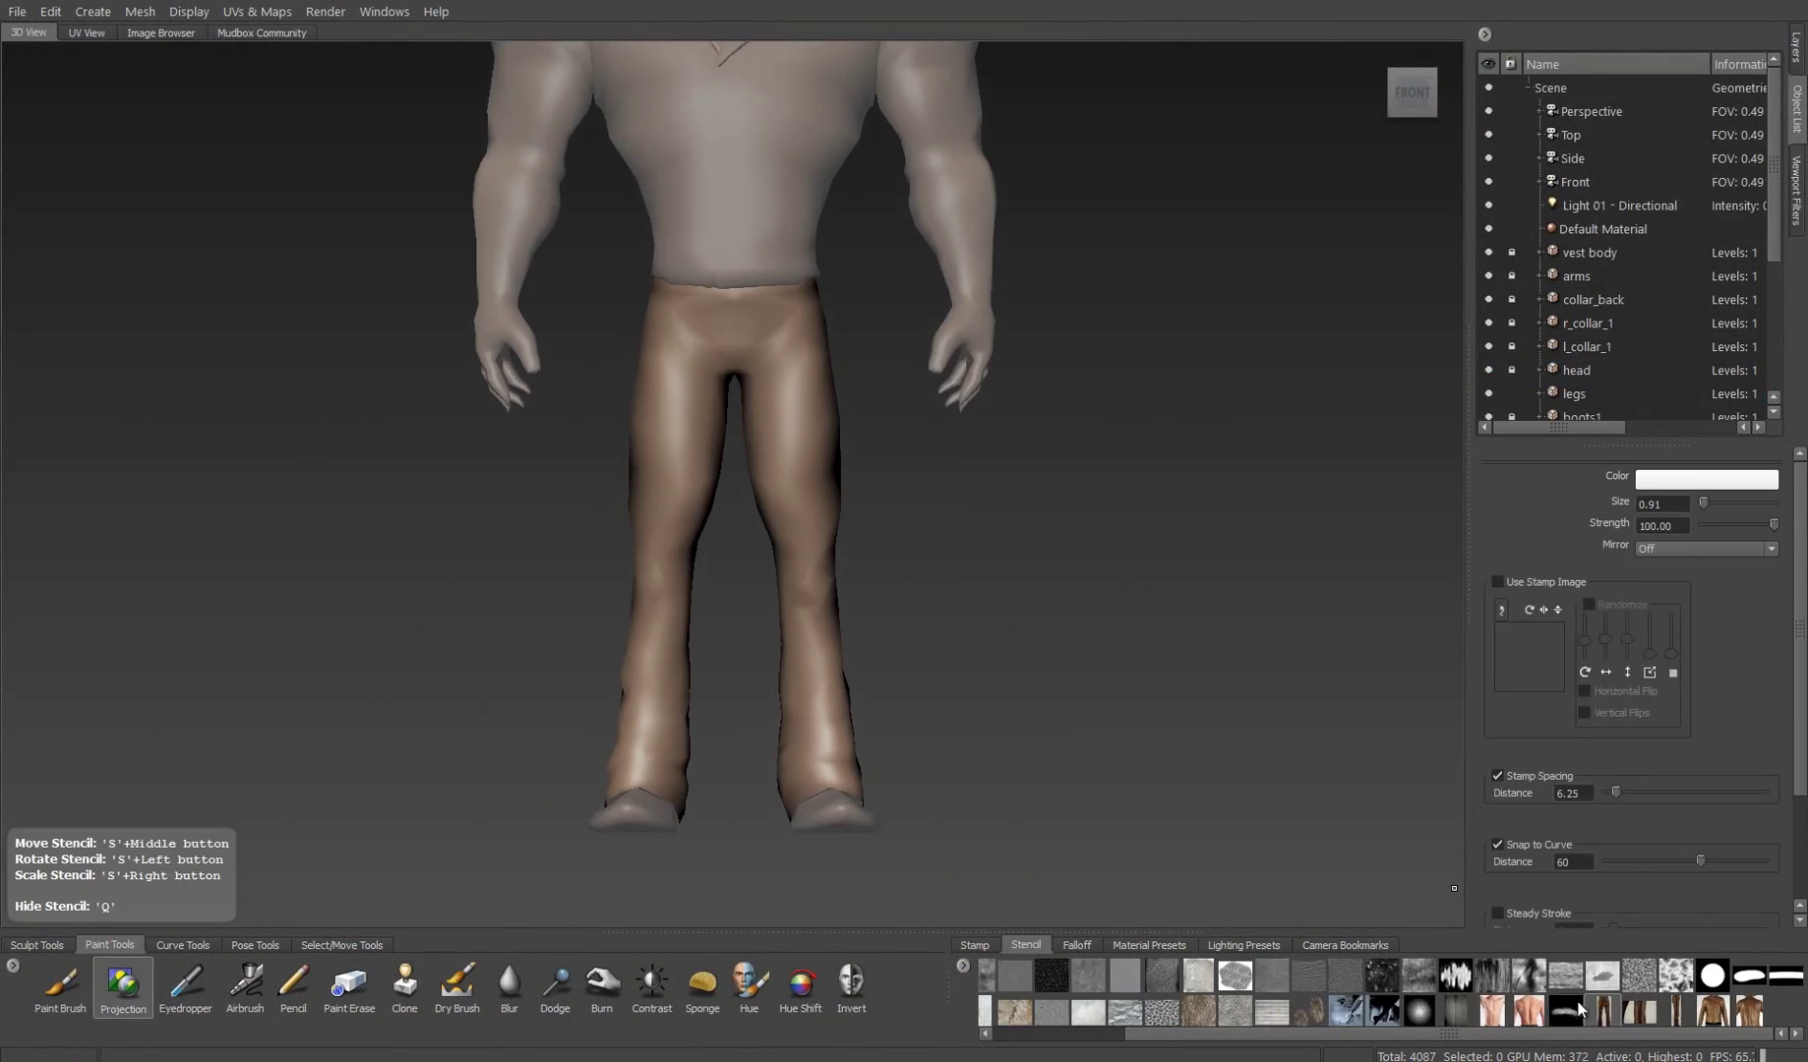
click(1574, 1010)
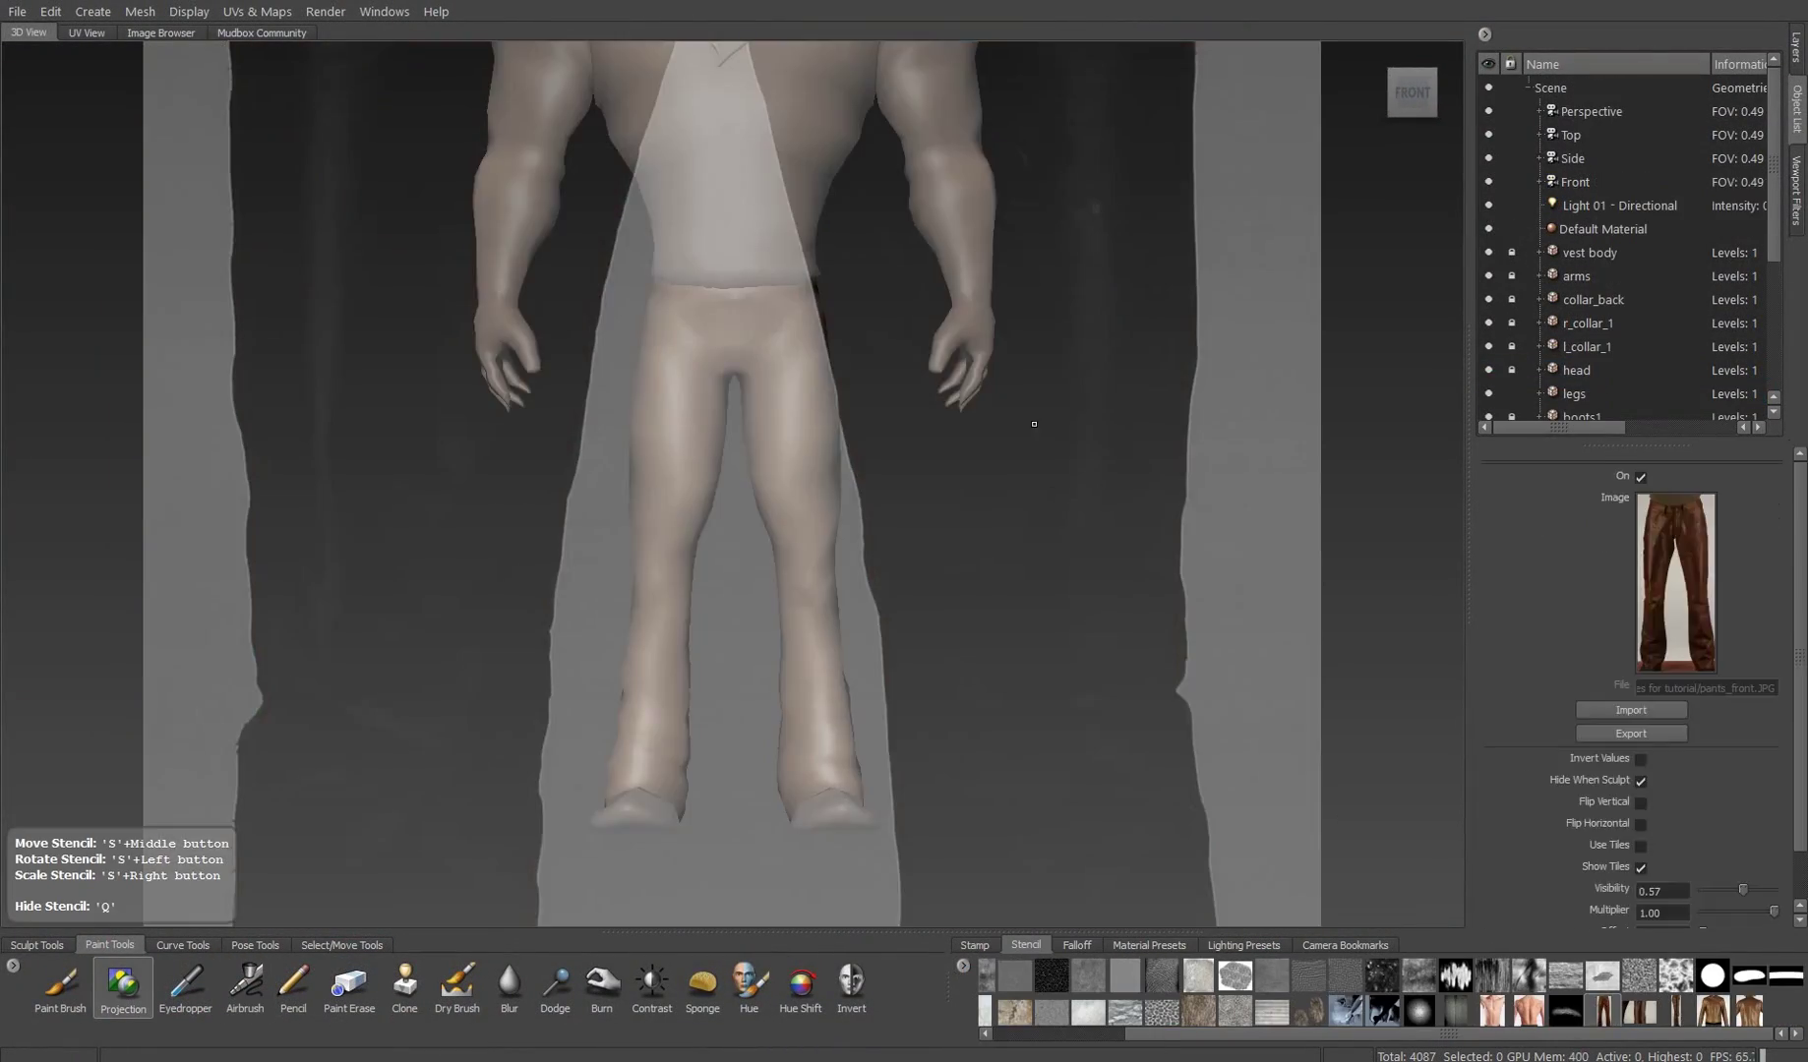
click(1488, 252)
click(1488, 275)
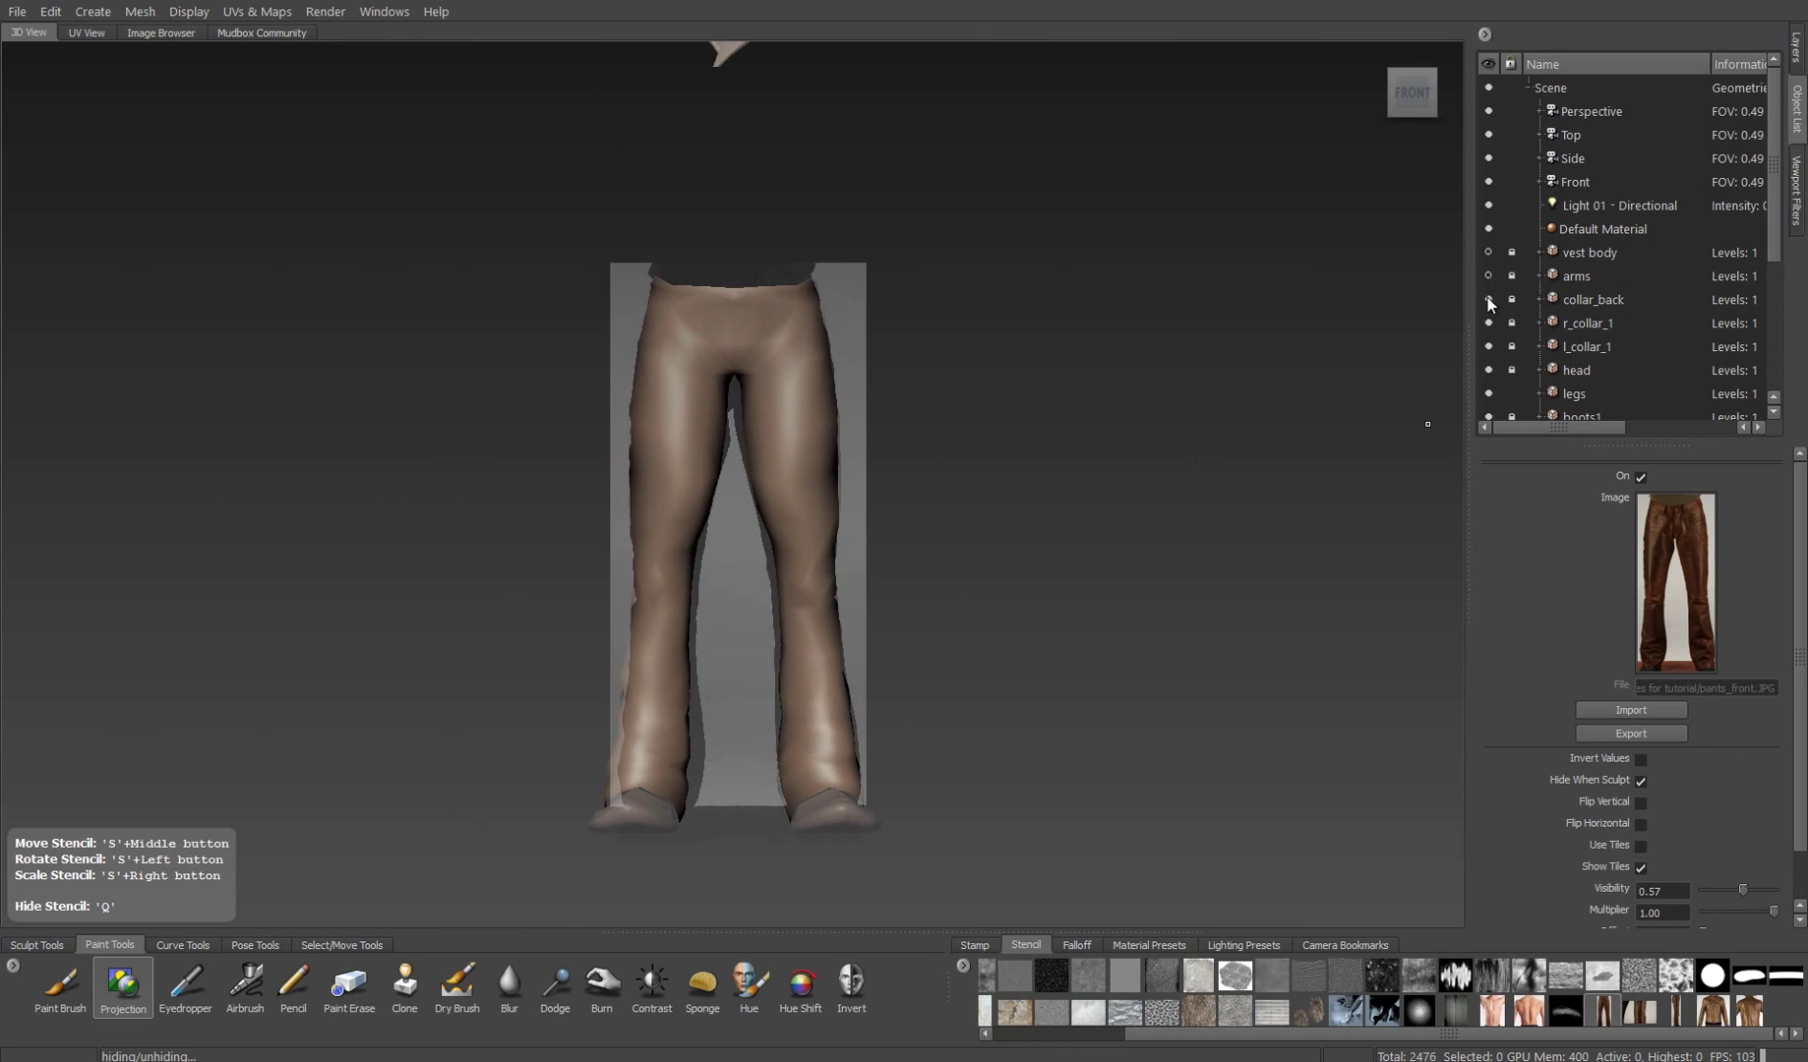
- Warp the pants_front stencil with Grab to fit the leg edges and lower legs
scroll(747, 584, up, 5)
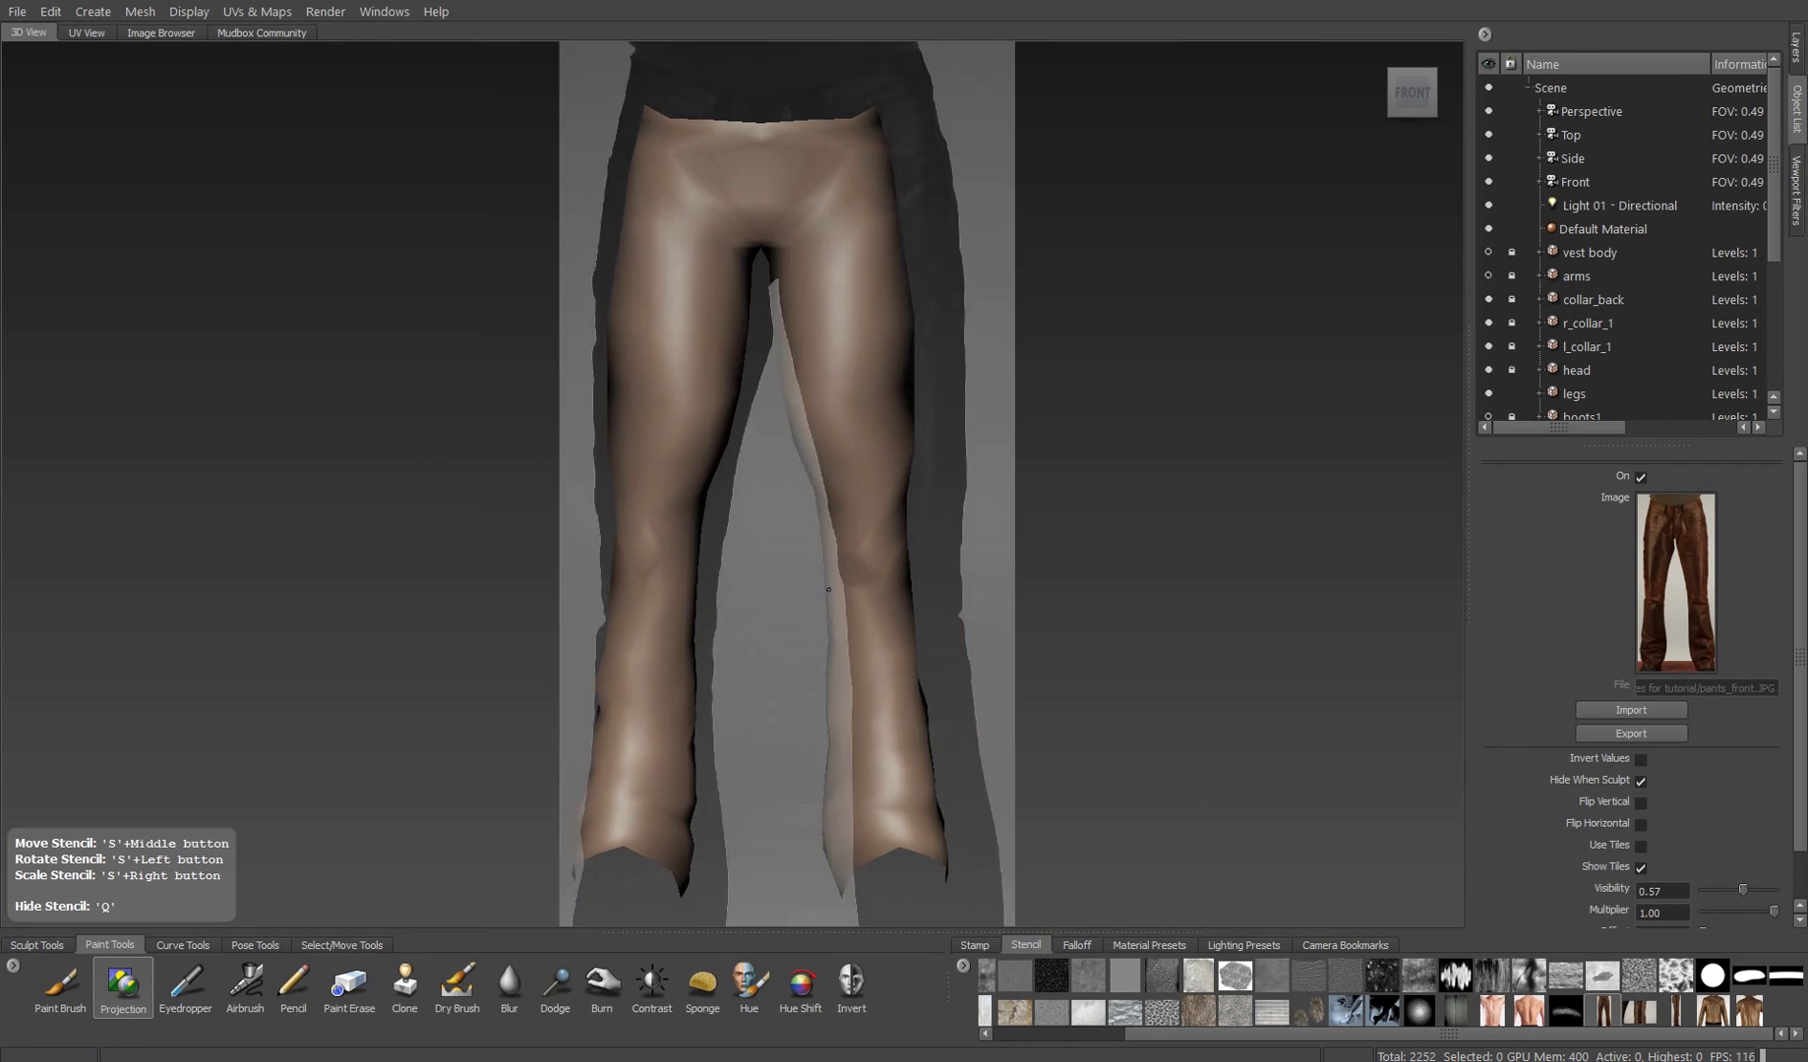
click(50, 10)
click(230, 432)
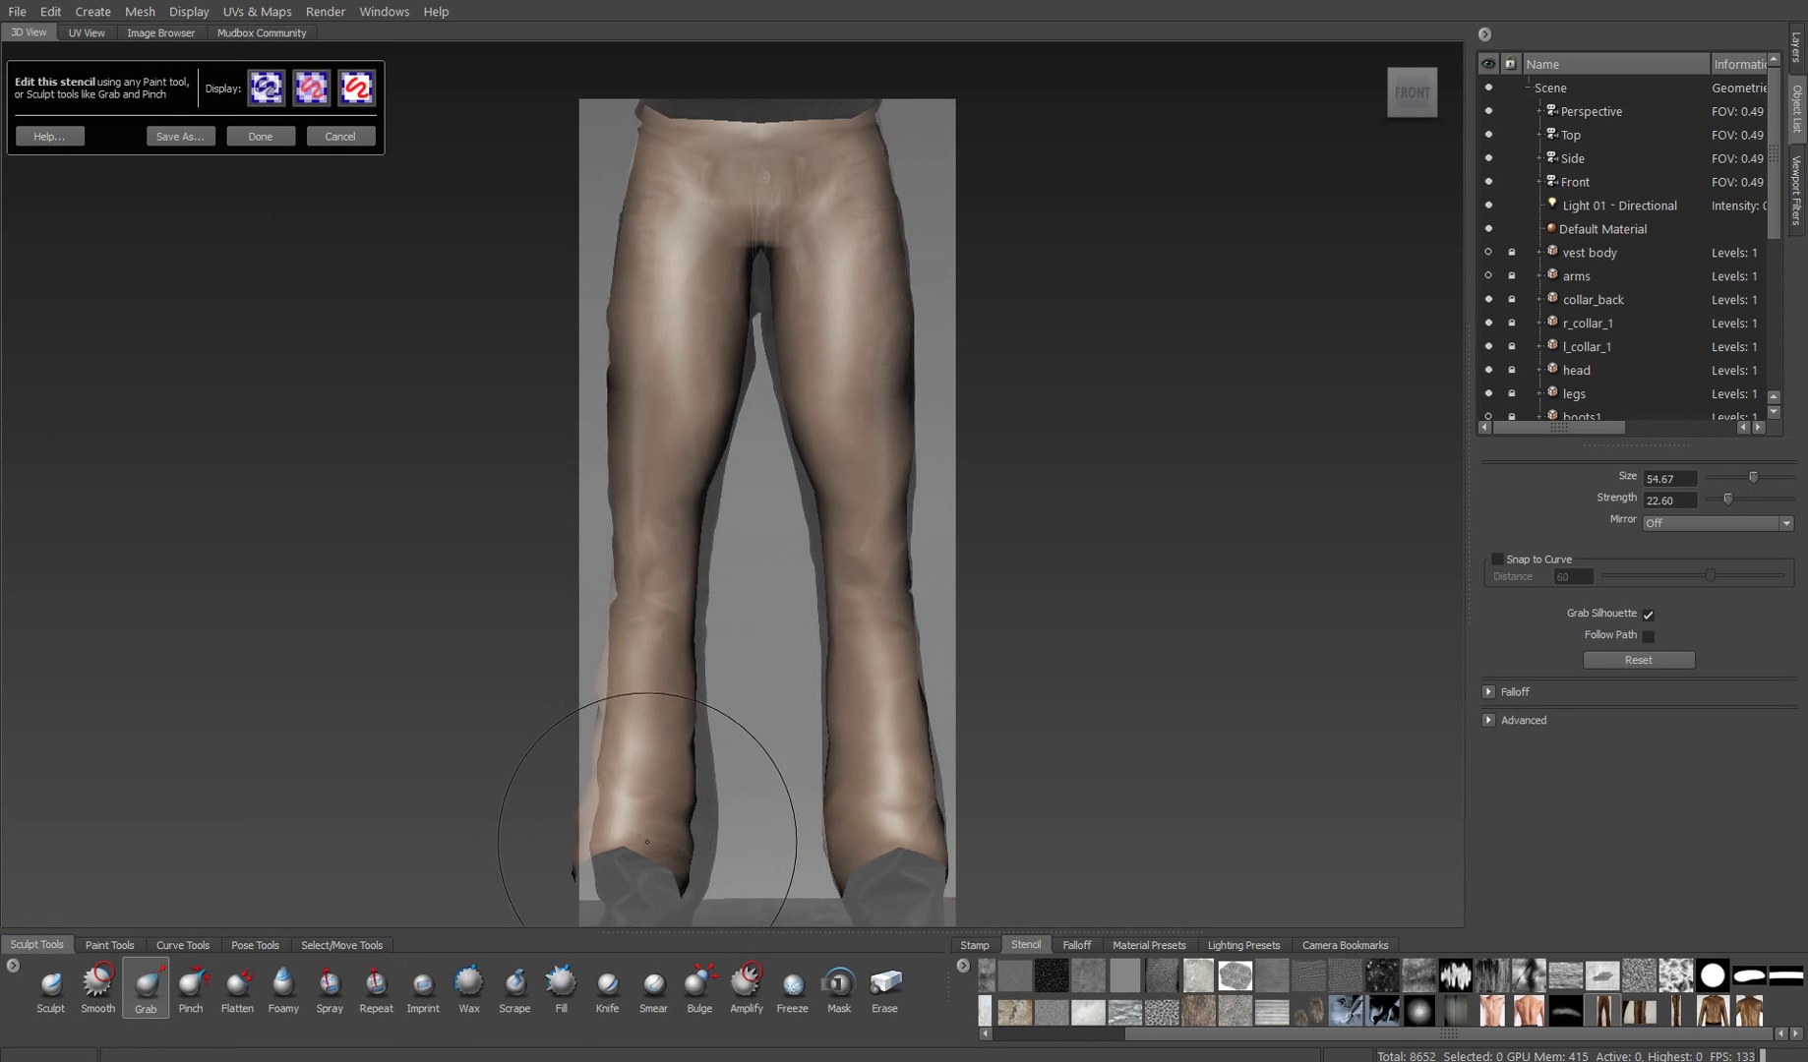
drag(654, 852, 666, 562)
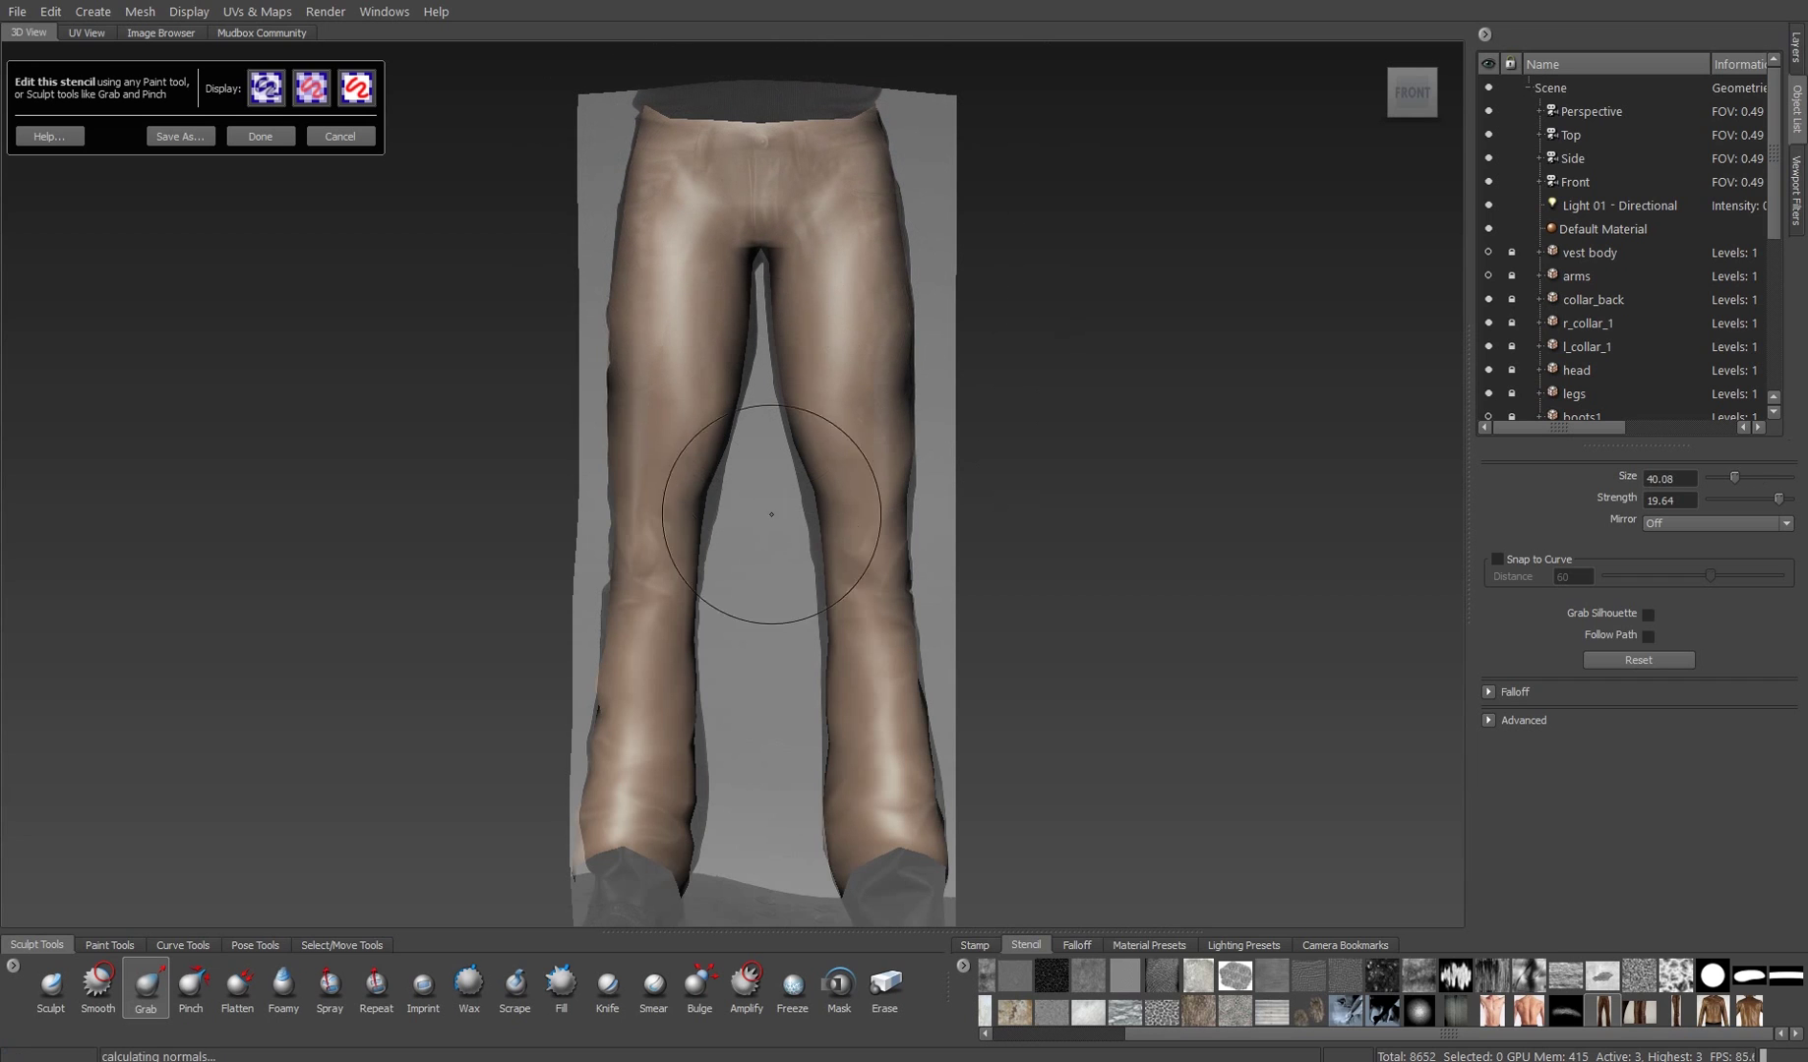
drag(727, 772, 807, 823)
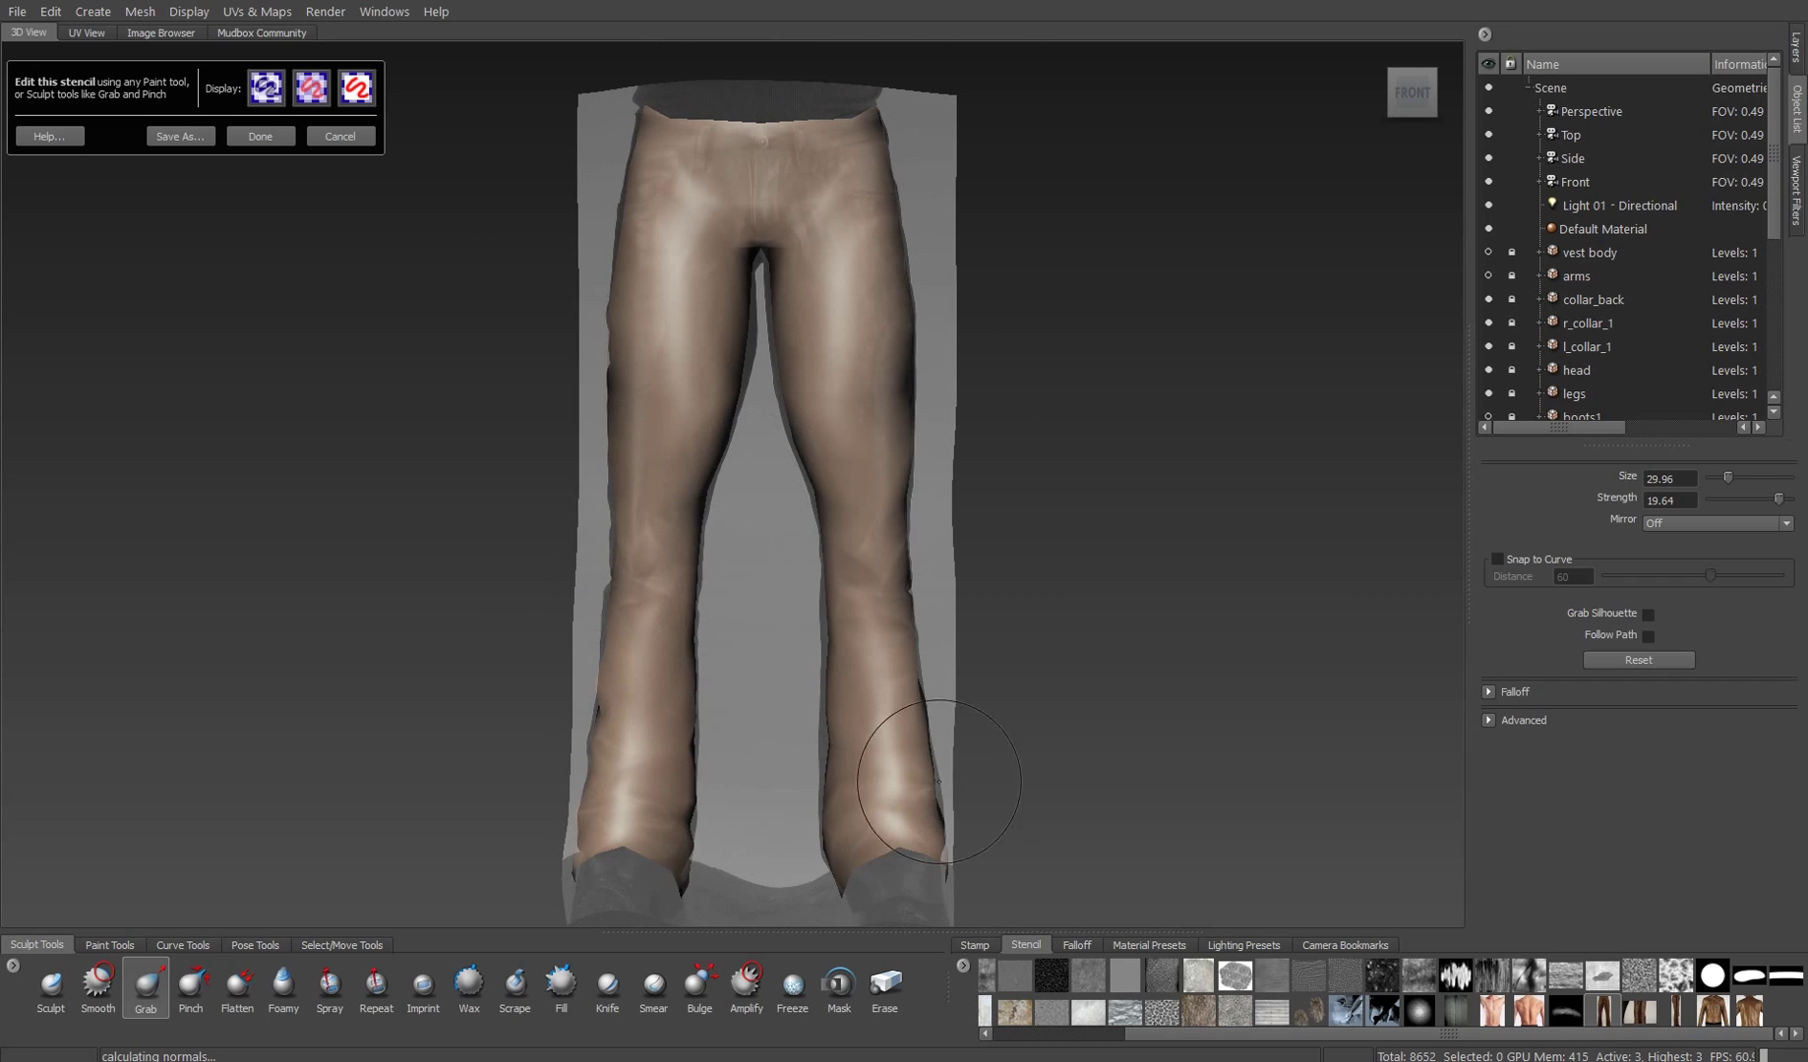
click(276, 140)
- Switch to the Projection brush and start projecting leather onto the pants waist
click(109, 944)
click(123, 984)
click(682, 277)
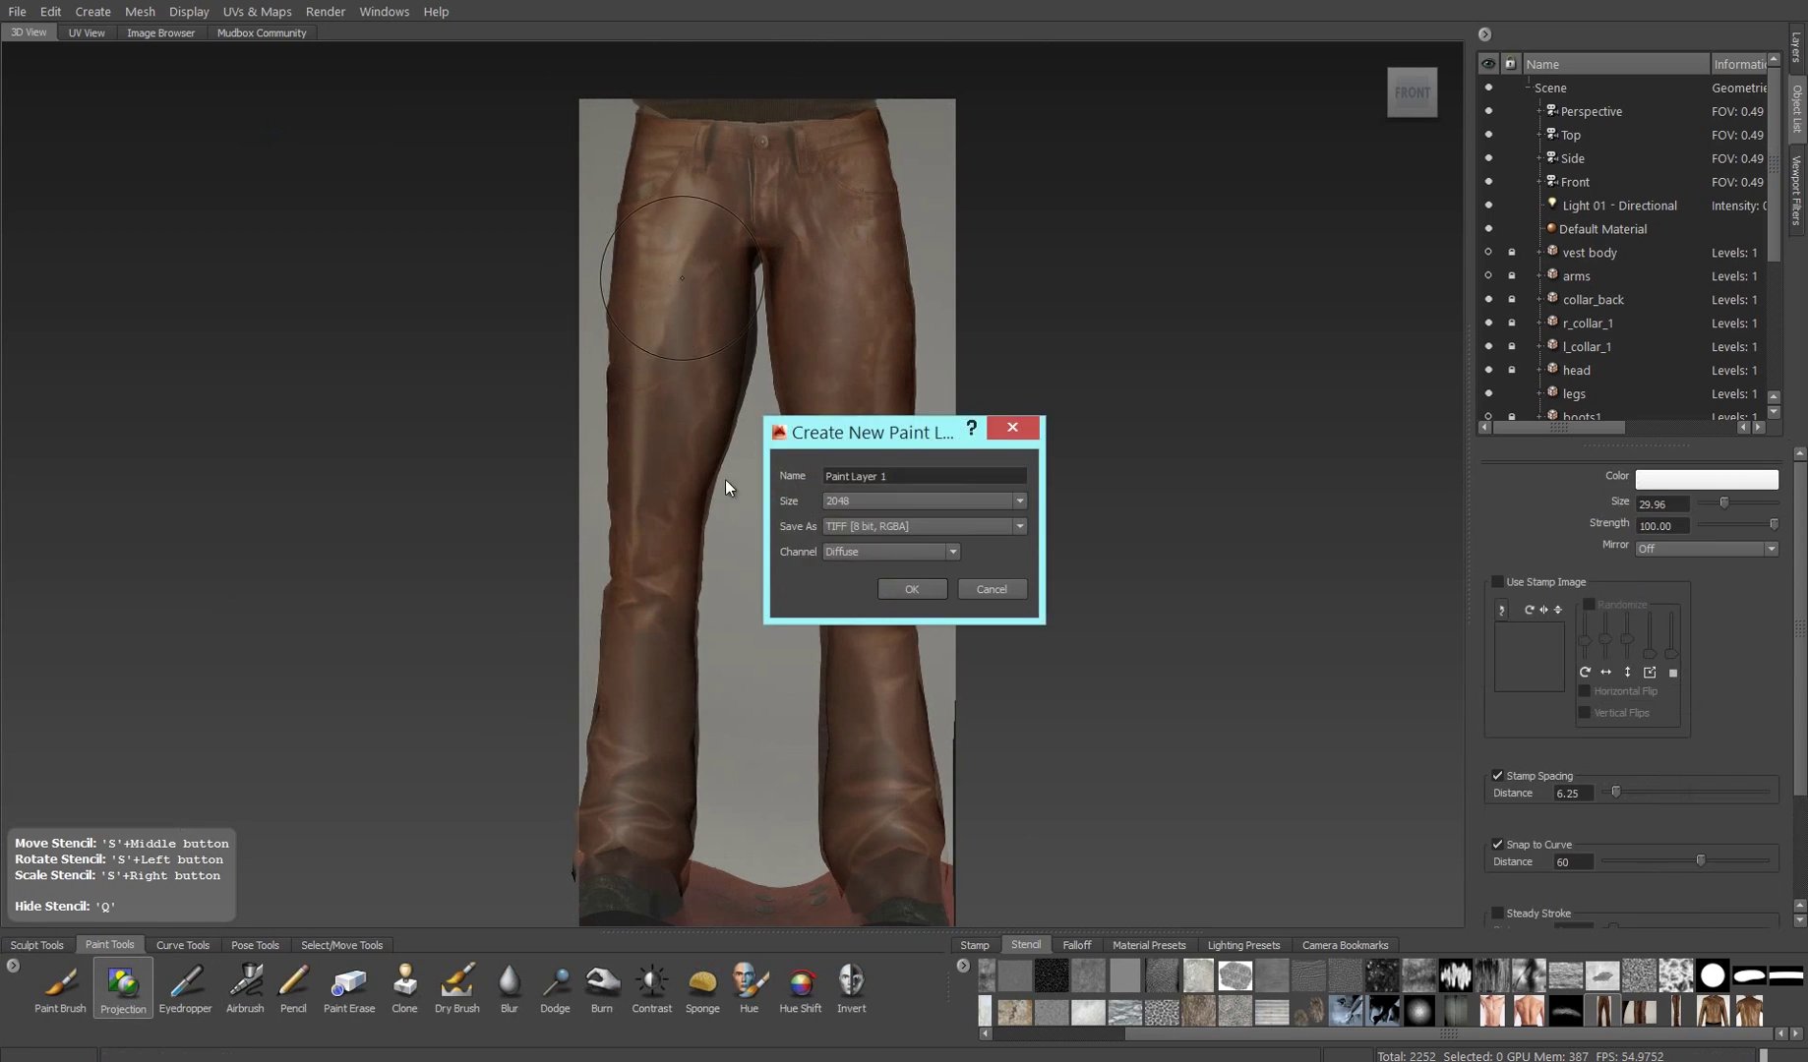
- Name the new paint layer 'pants' and hide the front stencil
text(pants)
key(Return)
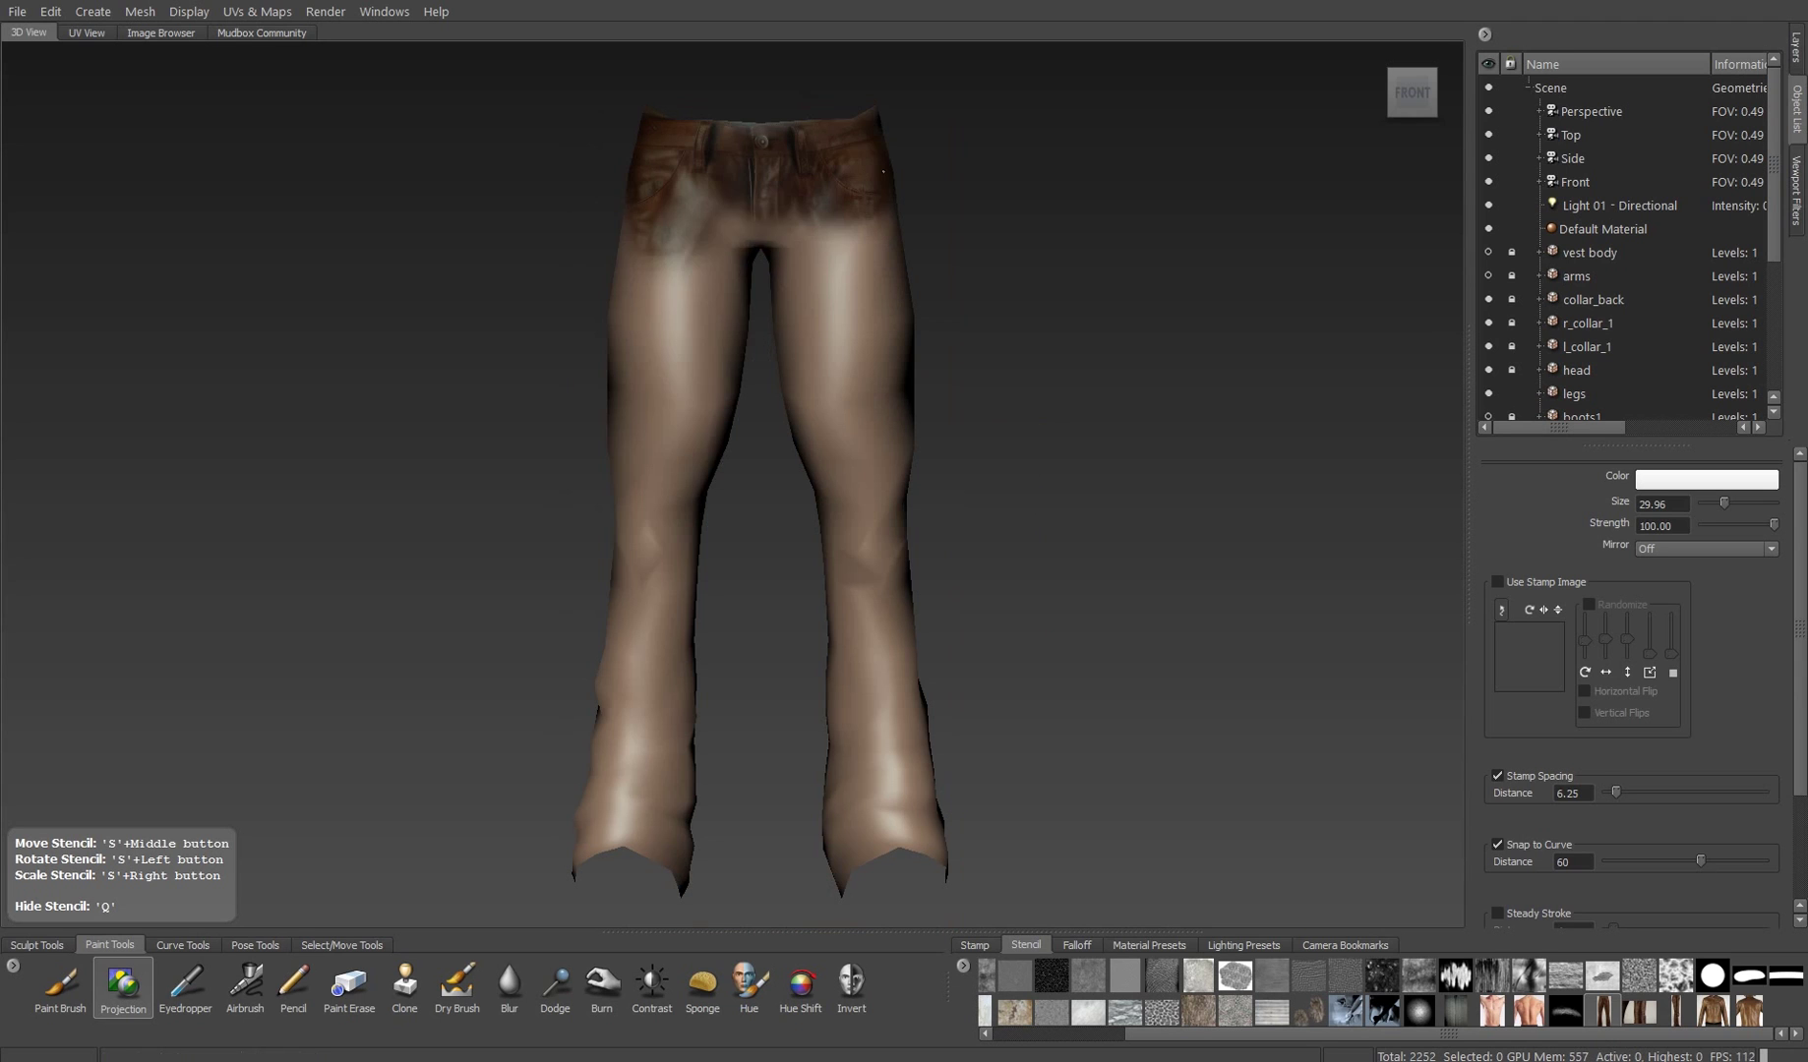
key(q)
- Turn the model to its left side and warp the side stencil to fit the leg
drag(863, 464, 935, 421)
key(e)
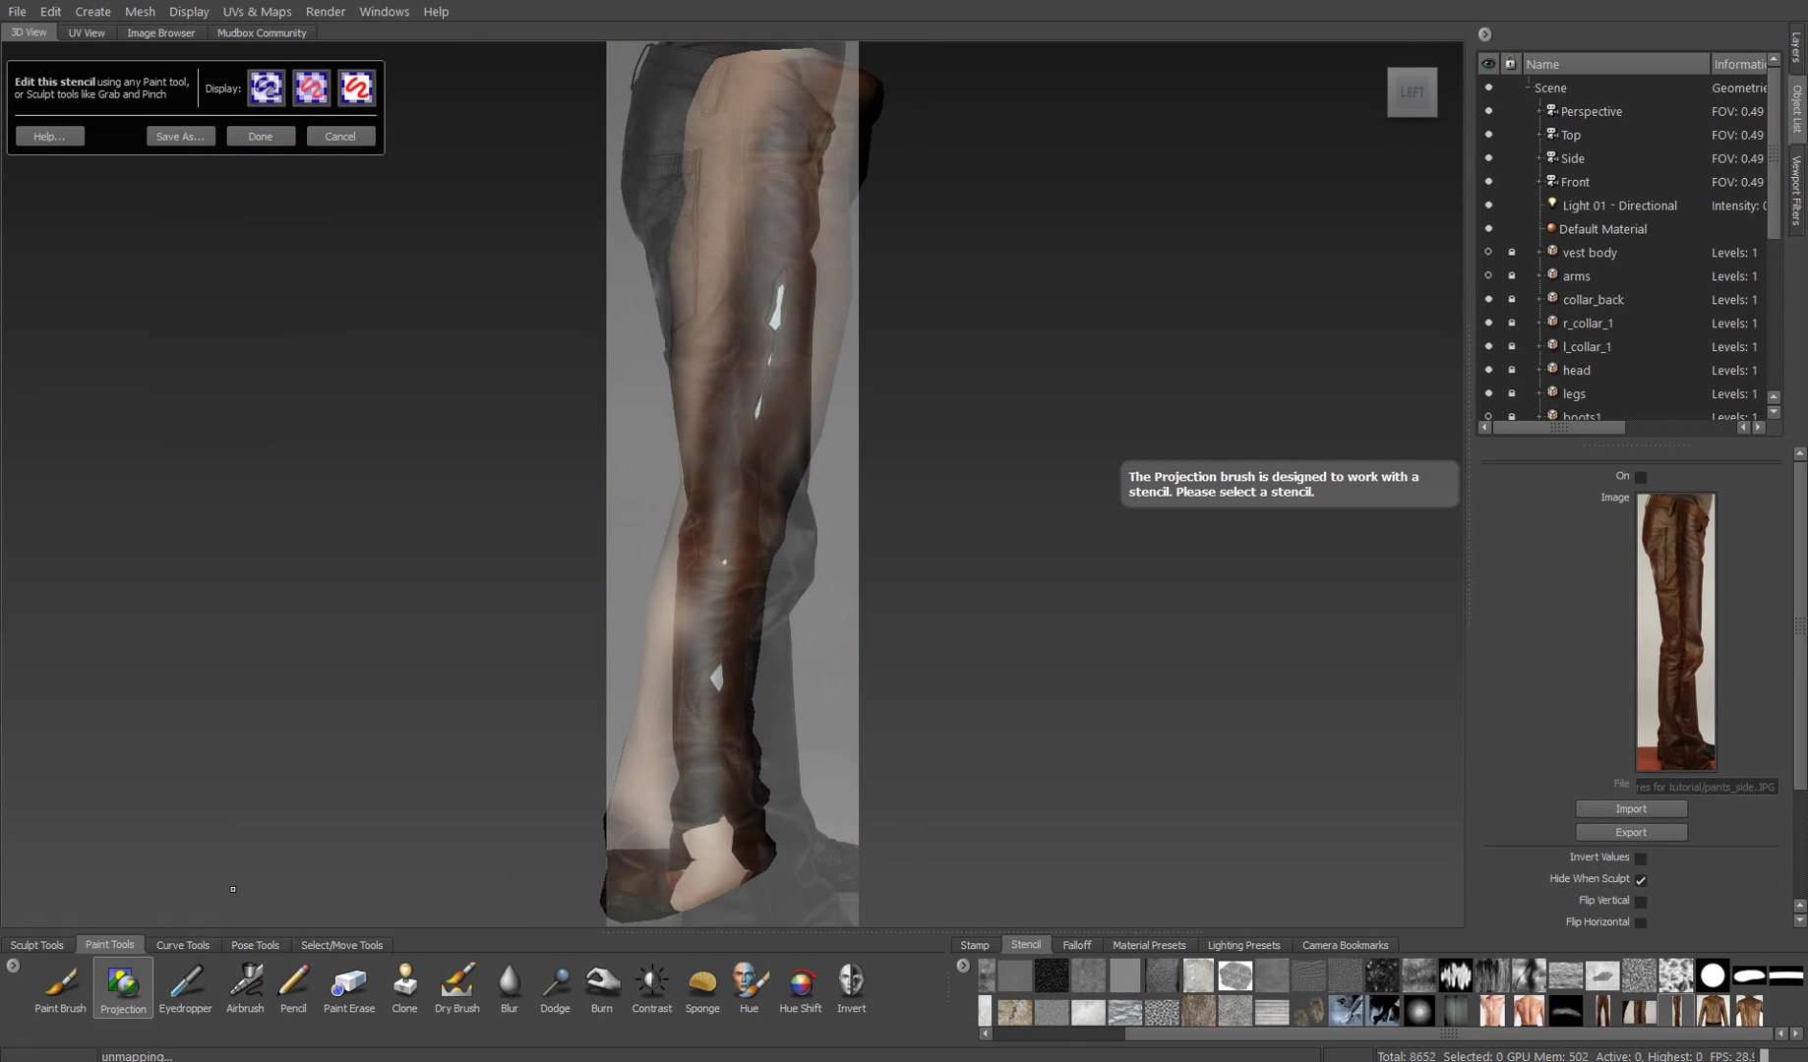
drag(761, 177, 953, 123)
drag(666, 869, 593, 866)
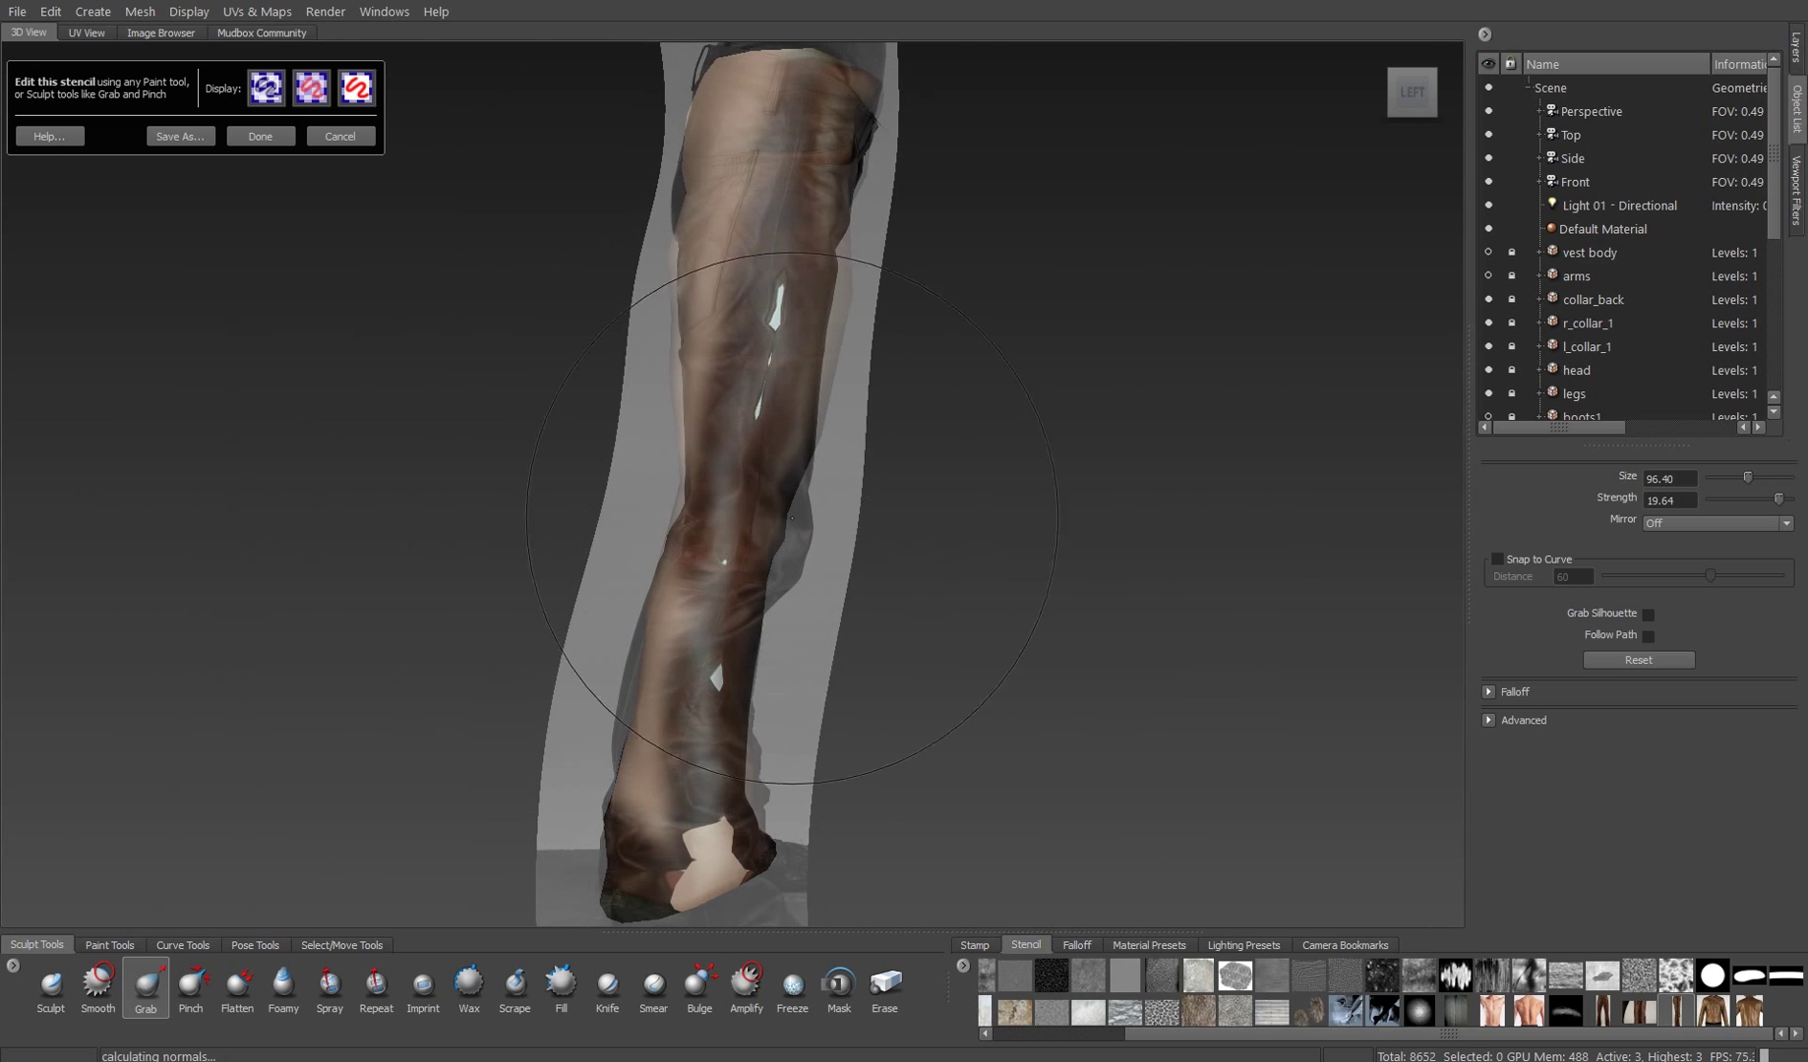
drag(793, 517, 772, 526)
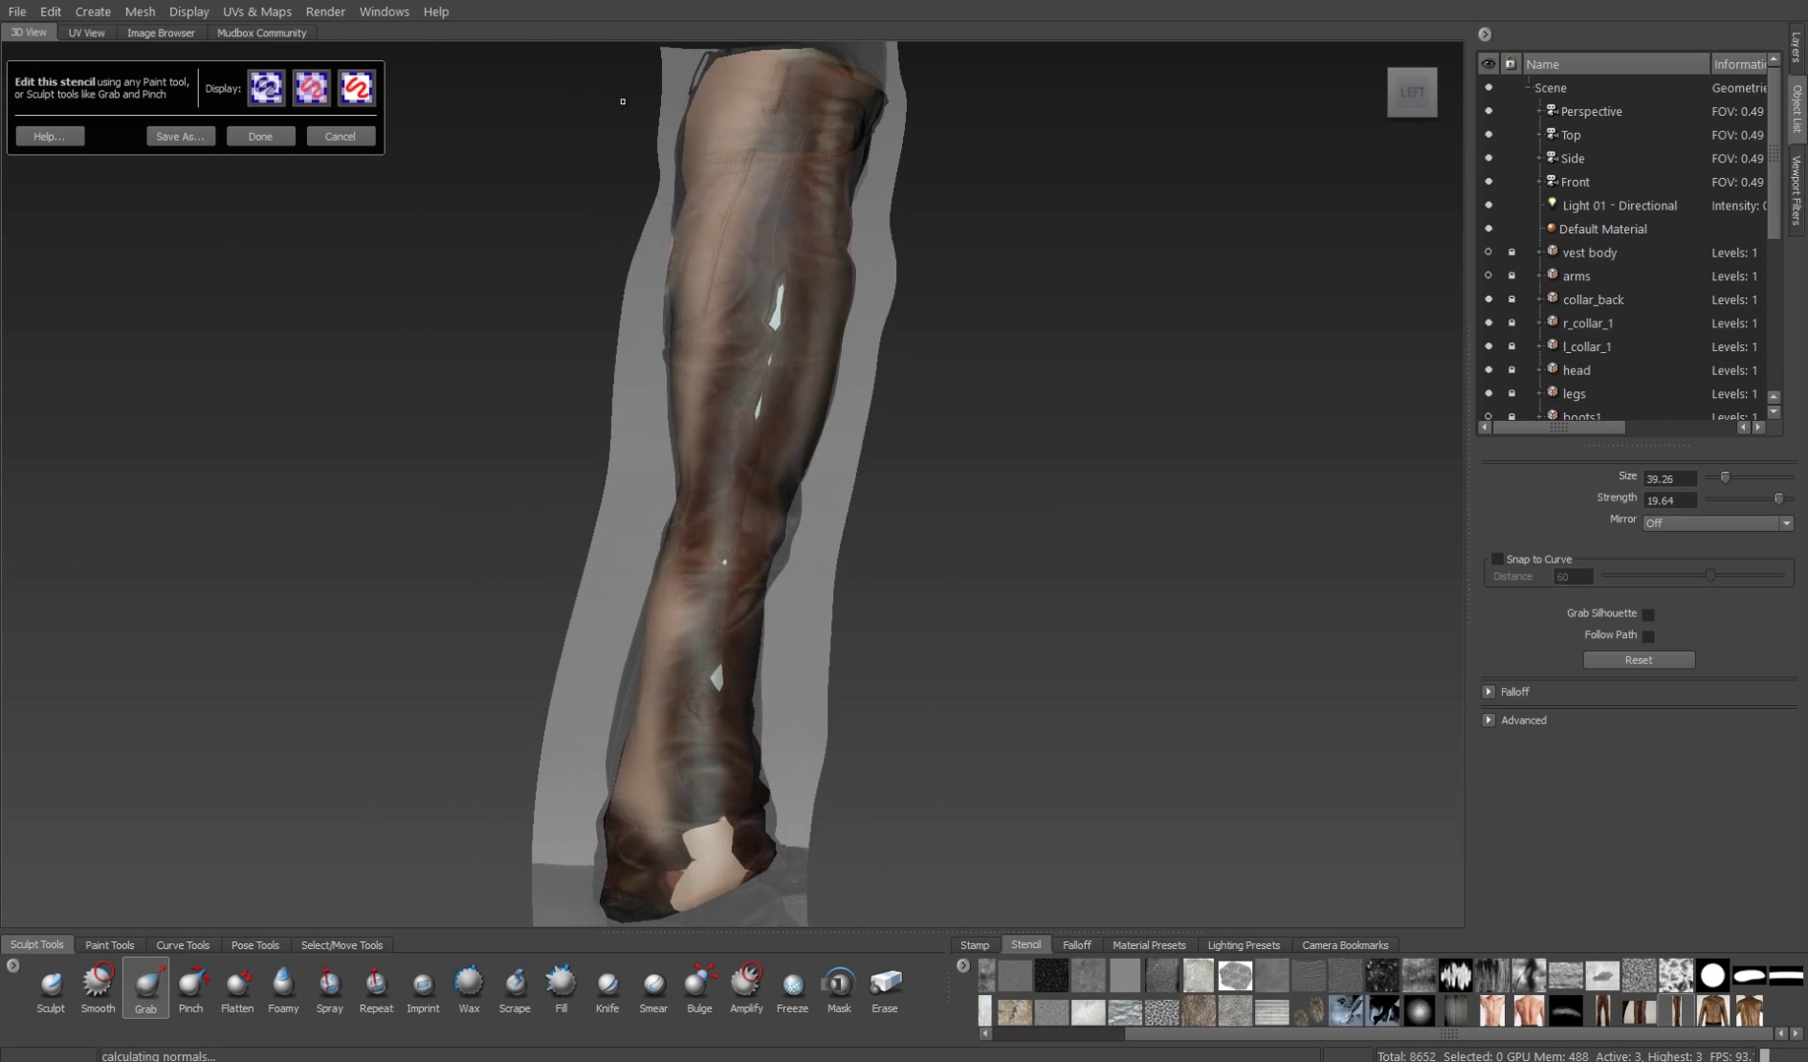
click(259, 136)
- Add a pants_side paint layer, hide pants front, and project side leather down the leg
click(109, 944)
click(122, 983)
click(1794, 47)
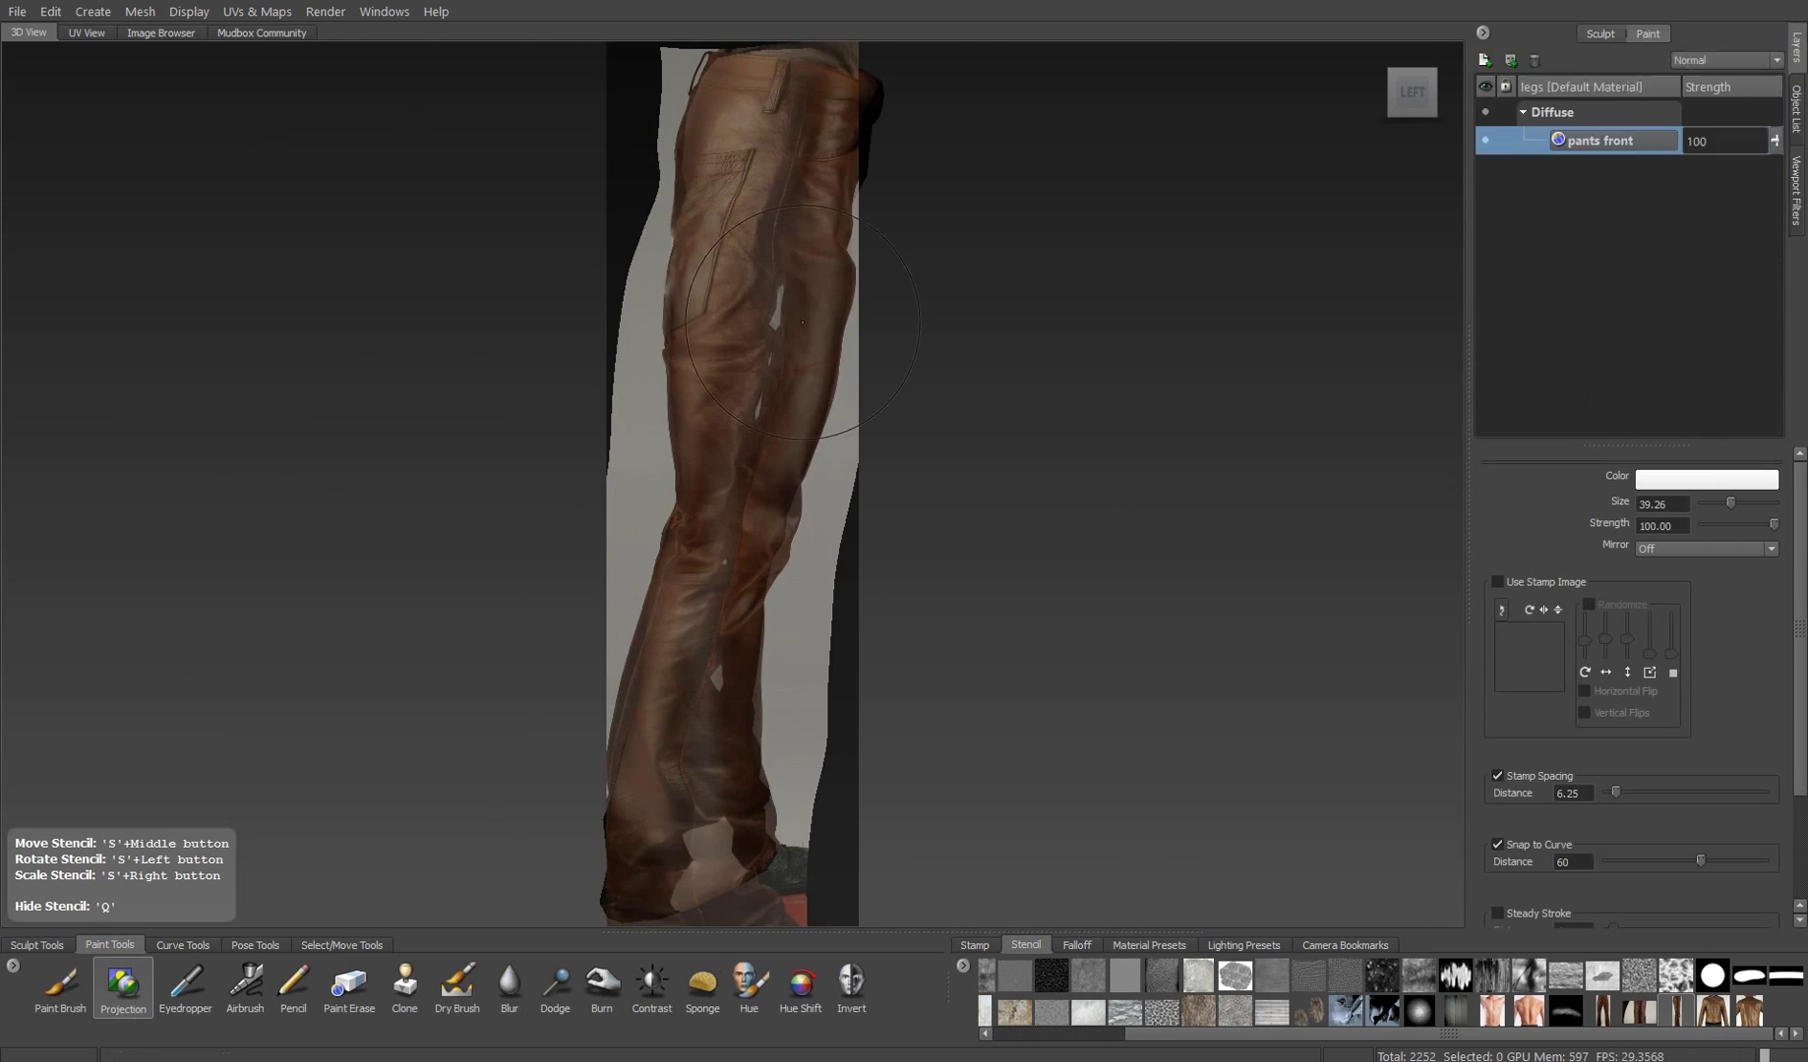
right_click(1604, 246)
click(1628, 268)
click(911, 588)
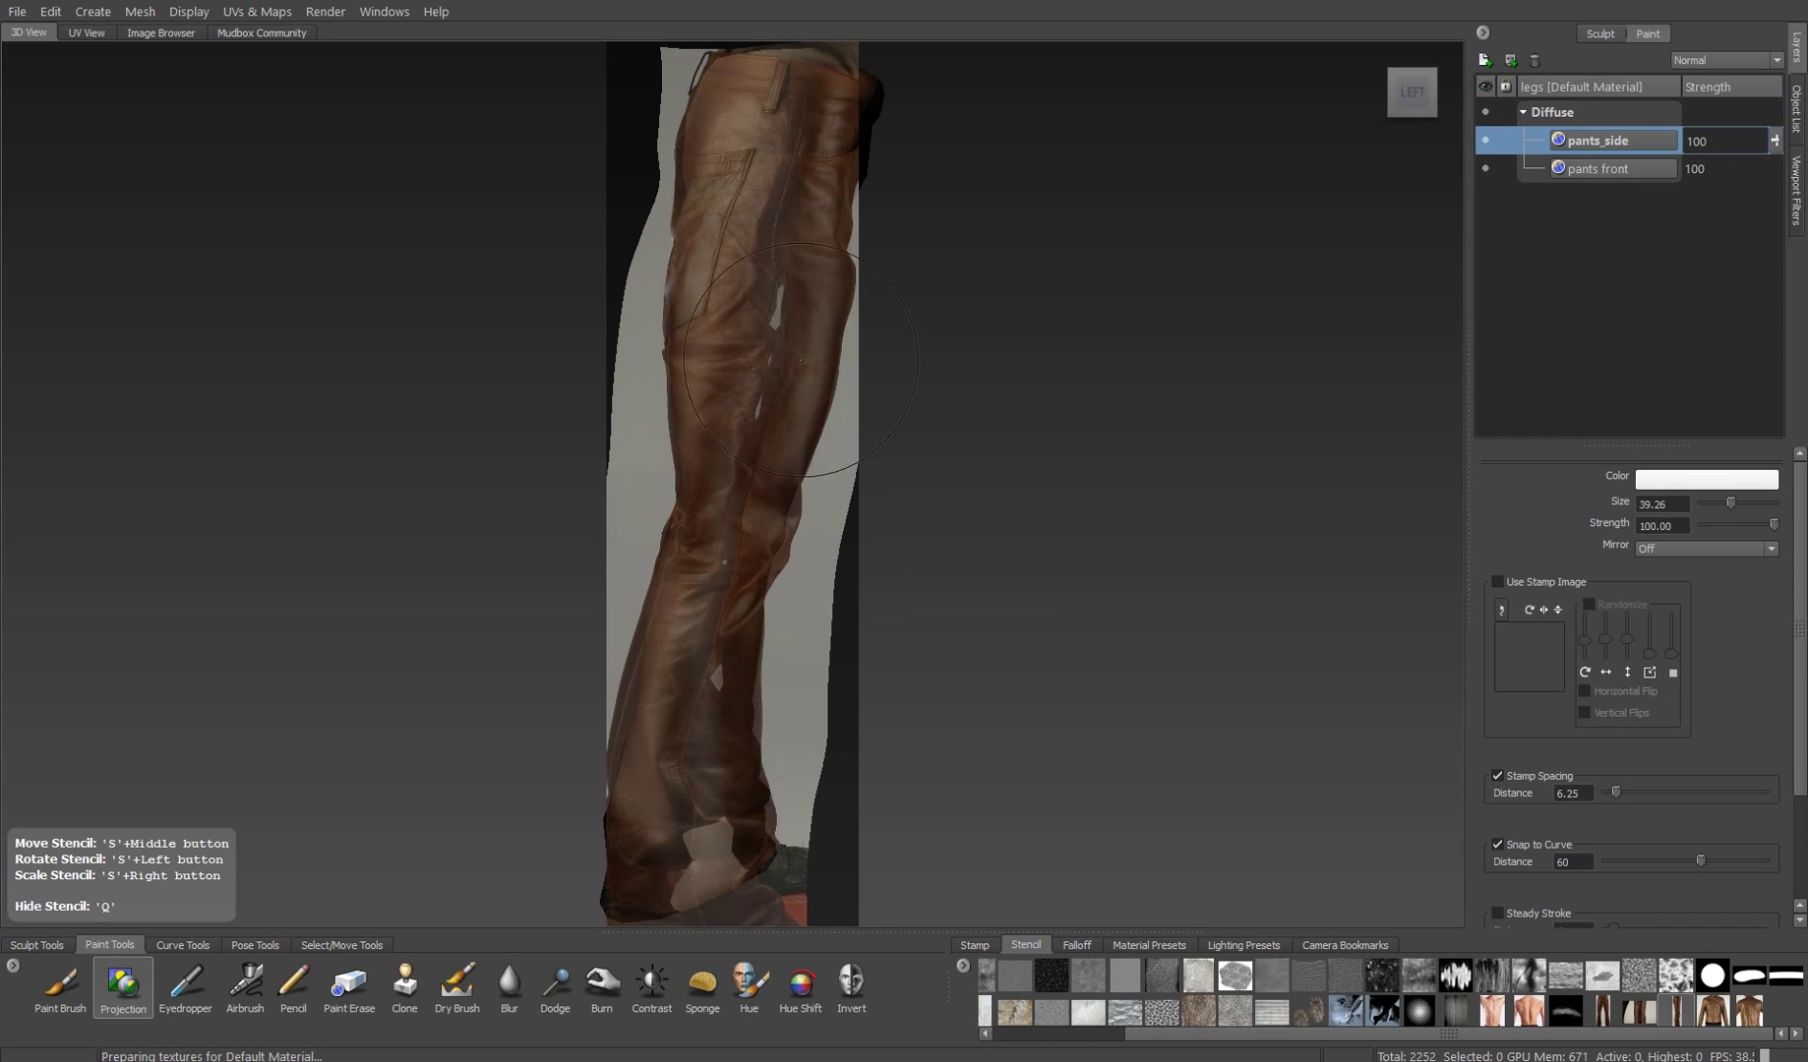
click(1485, 168)
click(122, 984)
drag(736, 194, 705, 868)
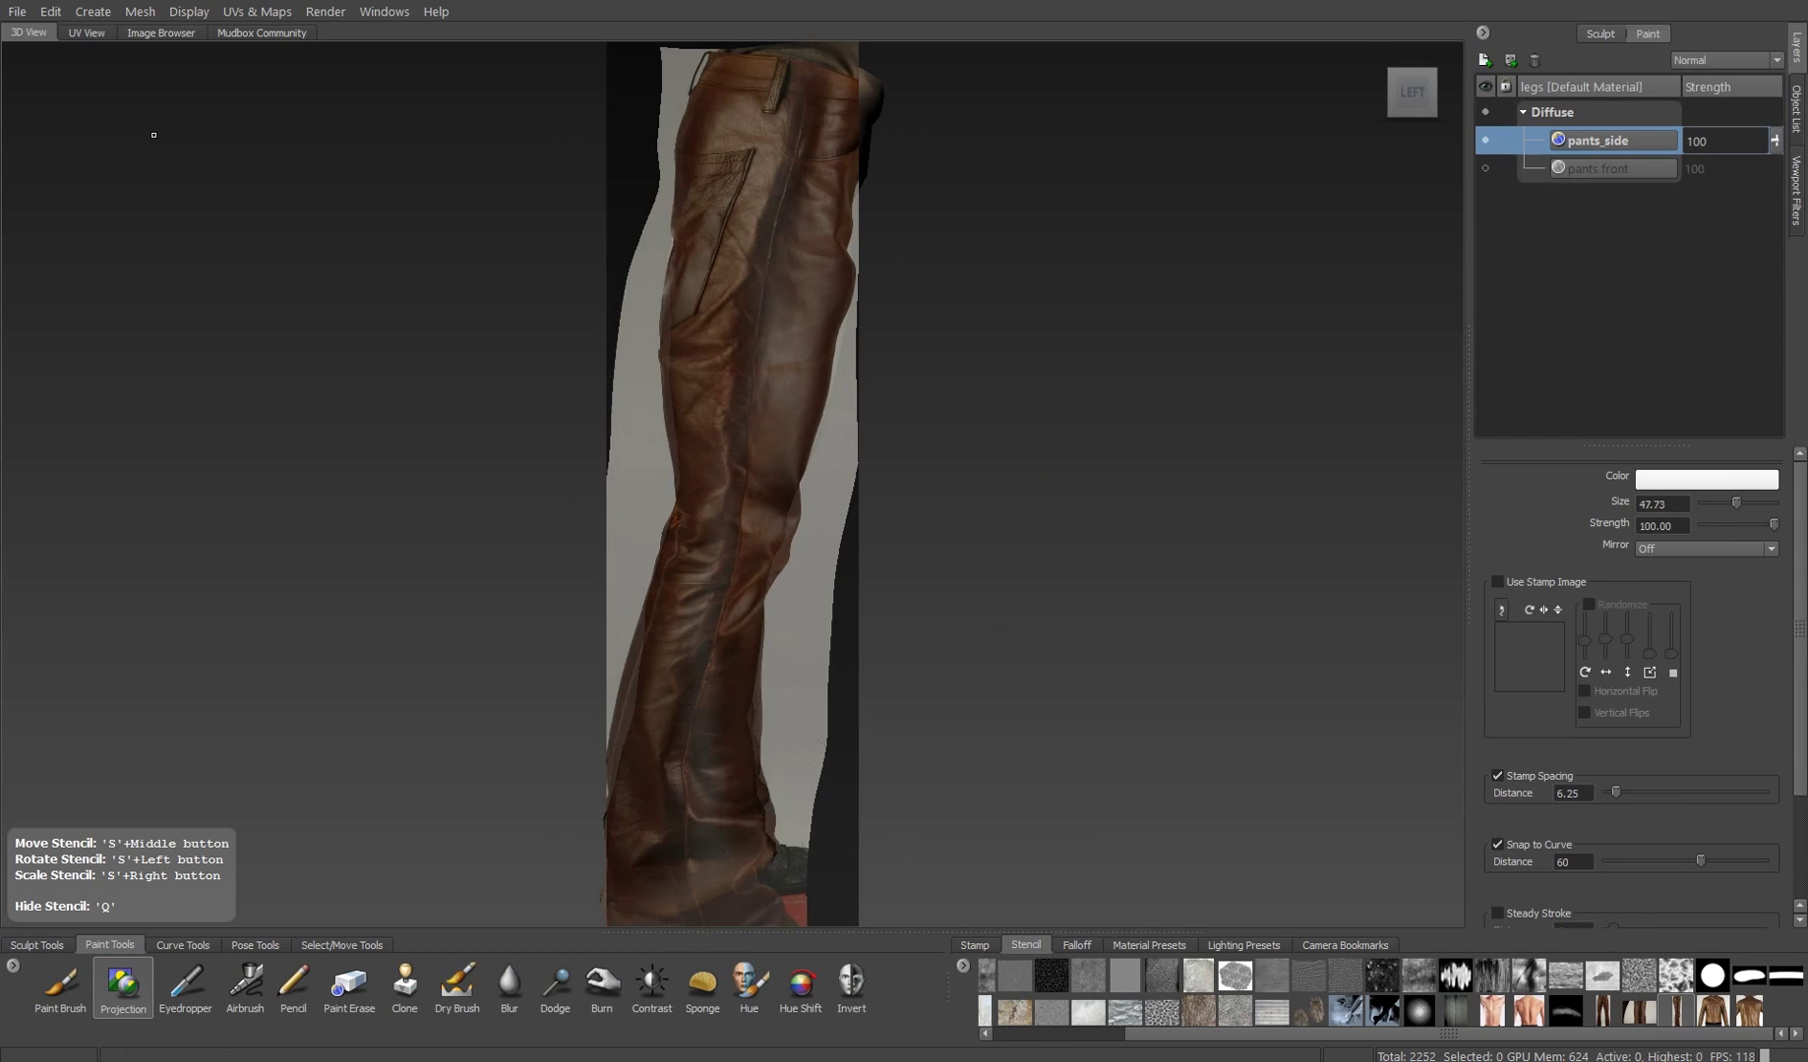
- Reshape the side stencil again, shifting its texture up and right
click(50, 11)
click(108, 246)
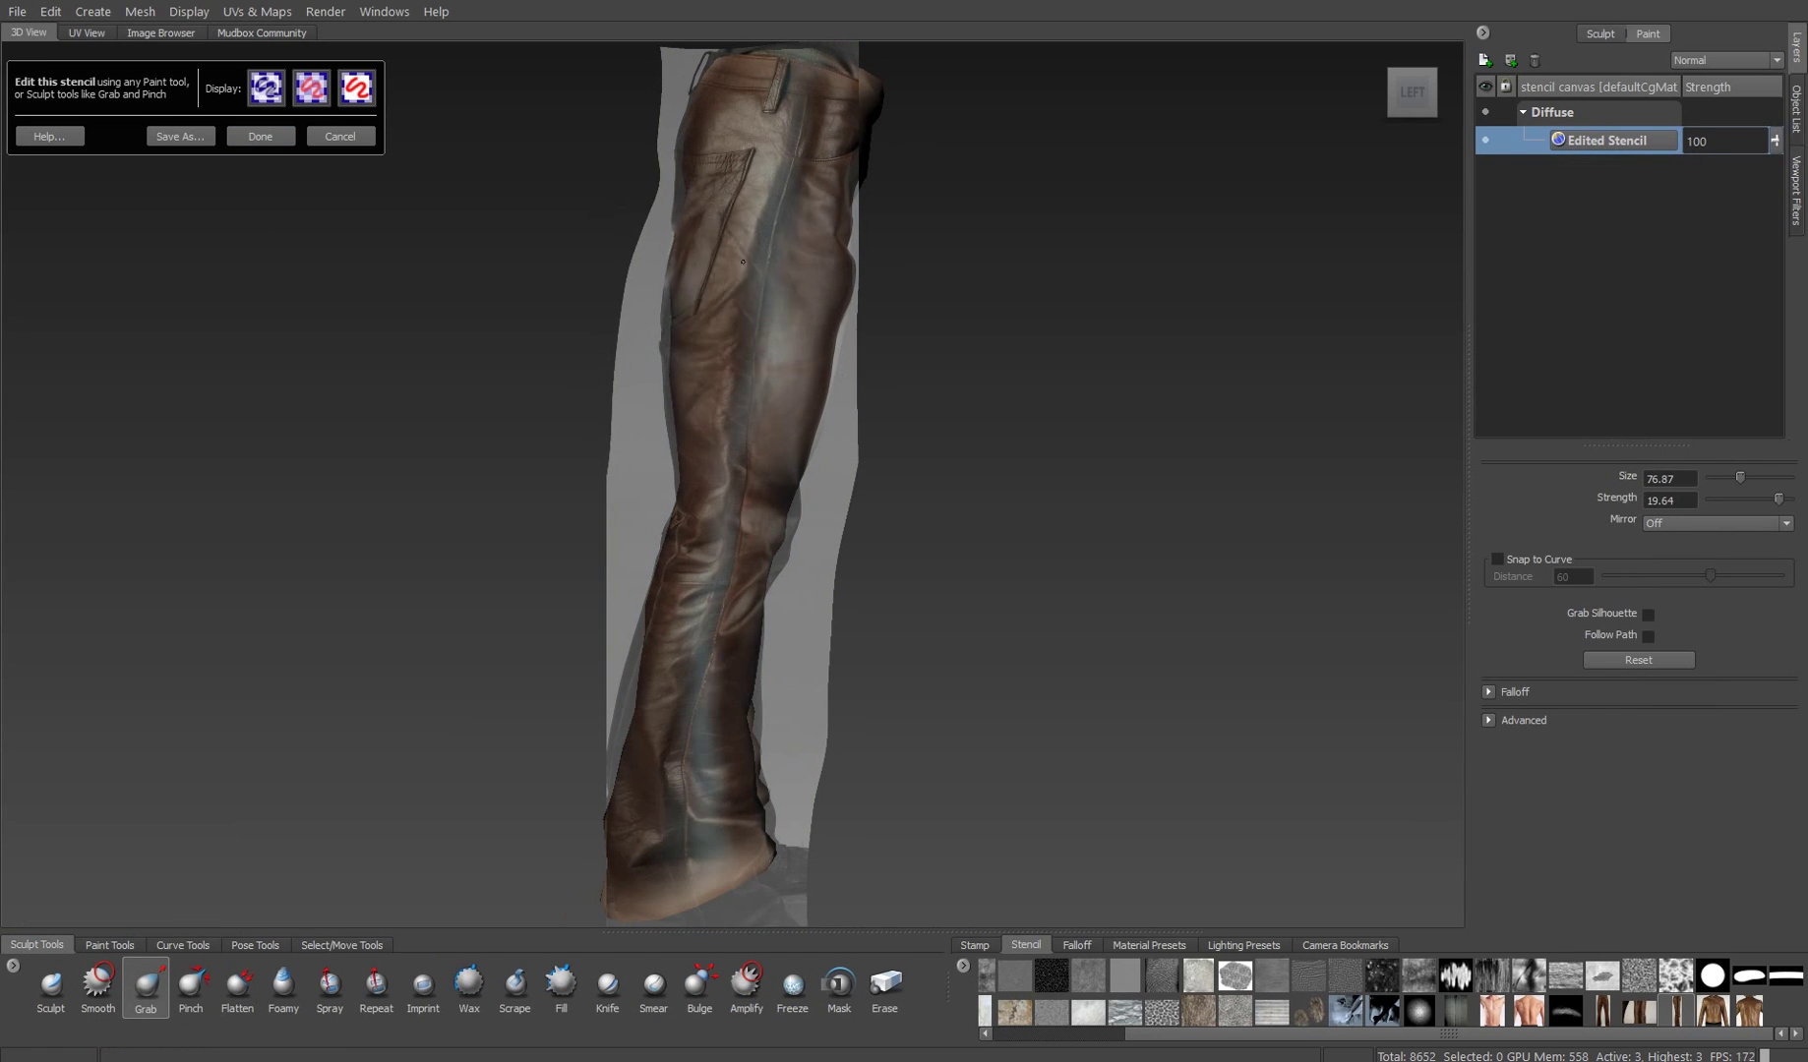
drag(753, 226, 782, 155)
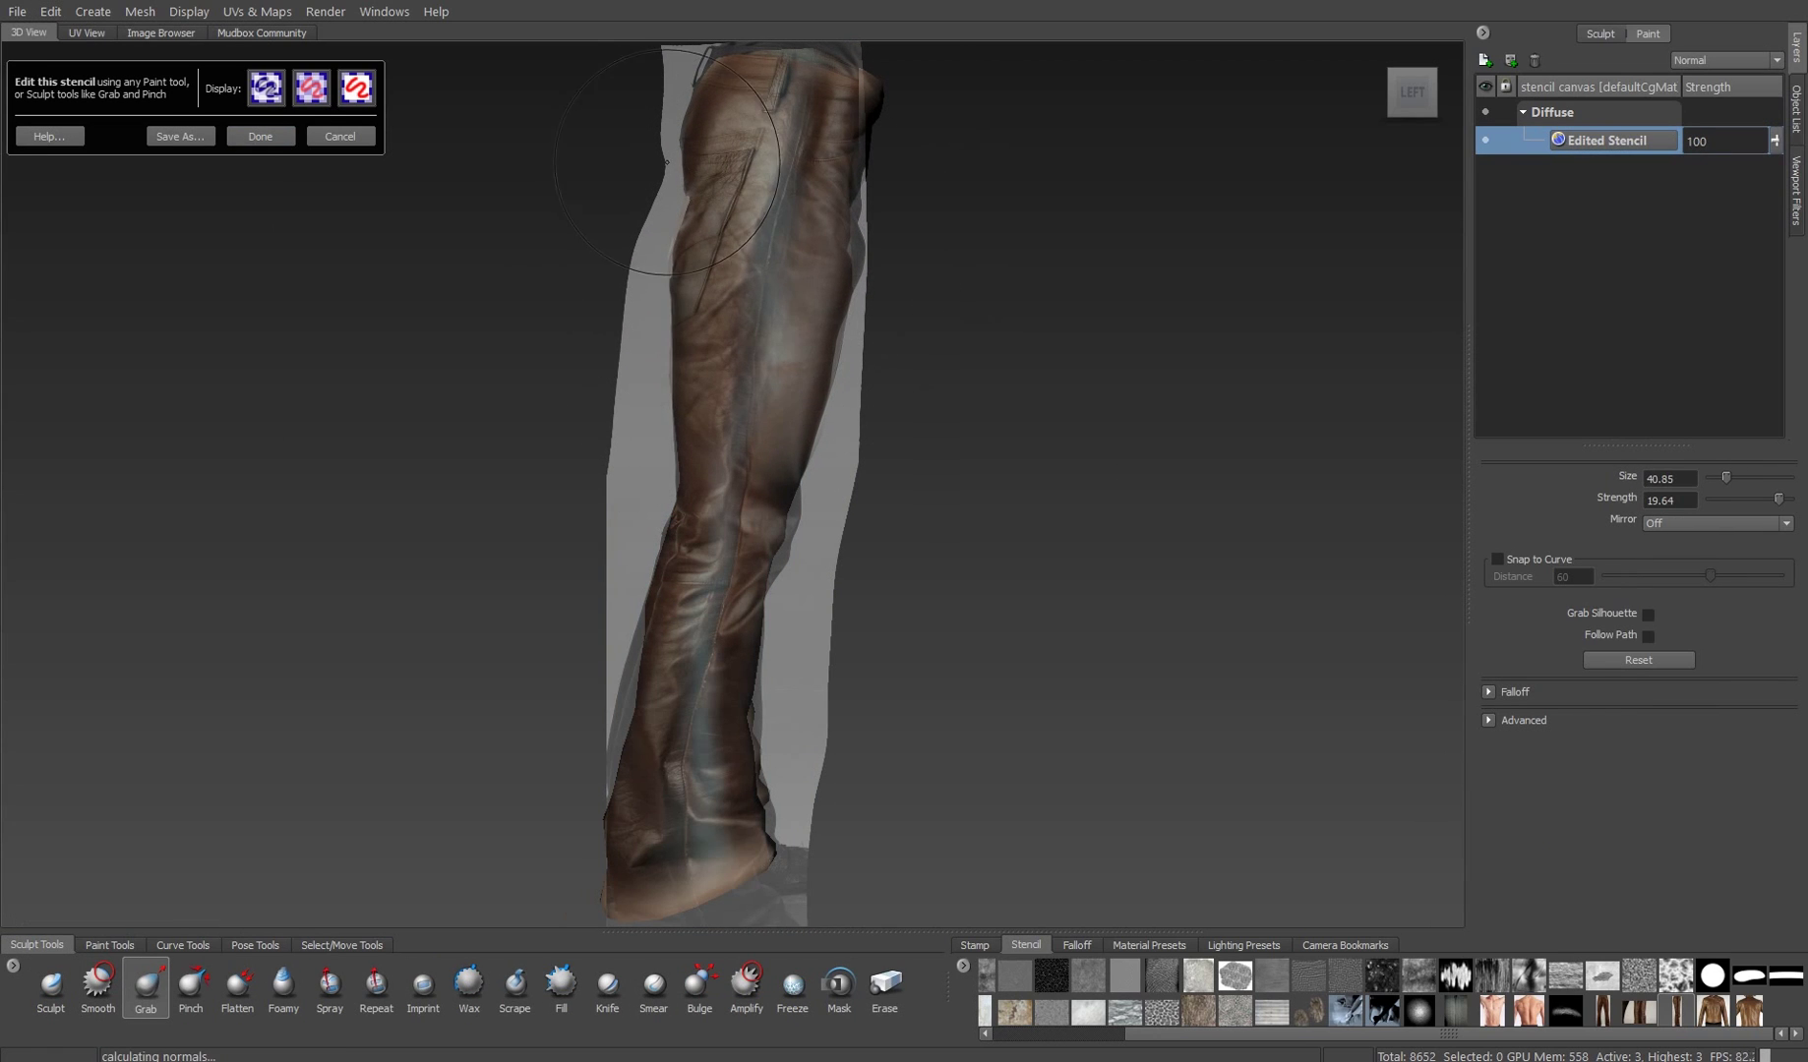
click(271, 138)
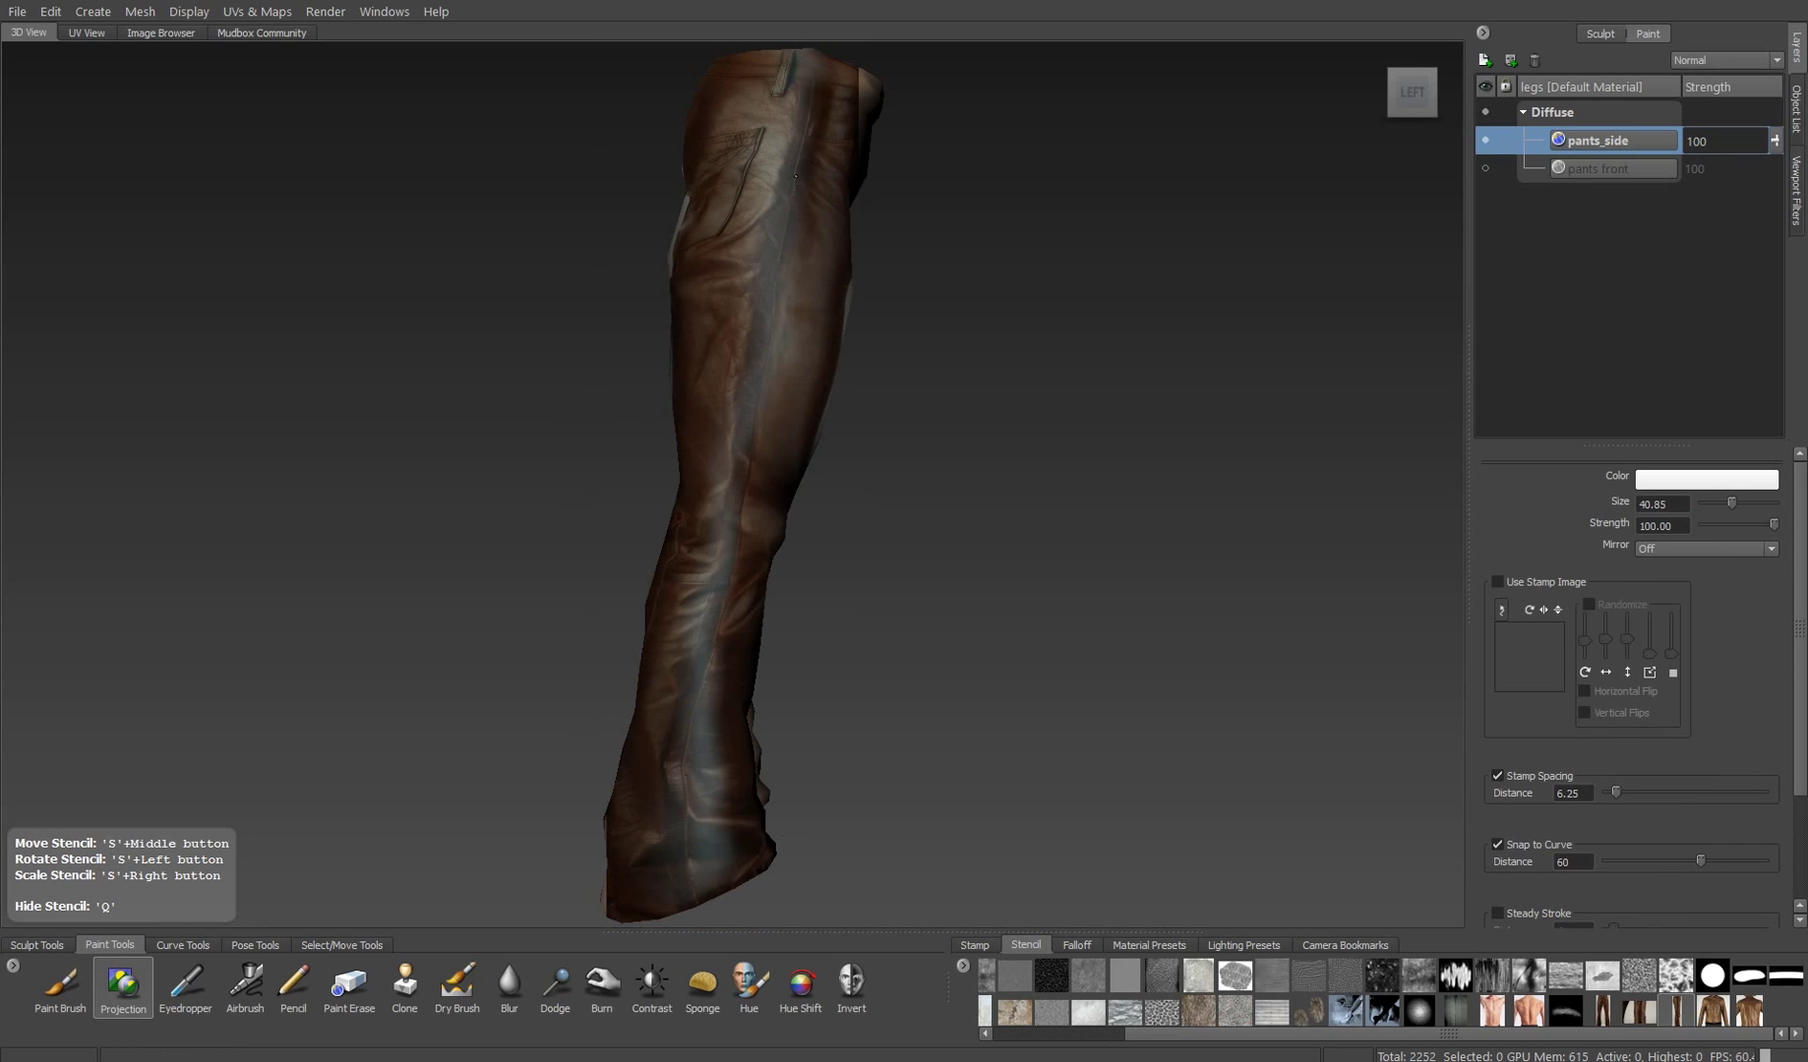
- Erase stray leather paint on pants_side near the crotch and on the left leg
key(q)
click(1485, 168)
click(1413, 92)
scroll(921, 385, up, 3)
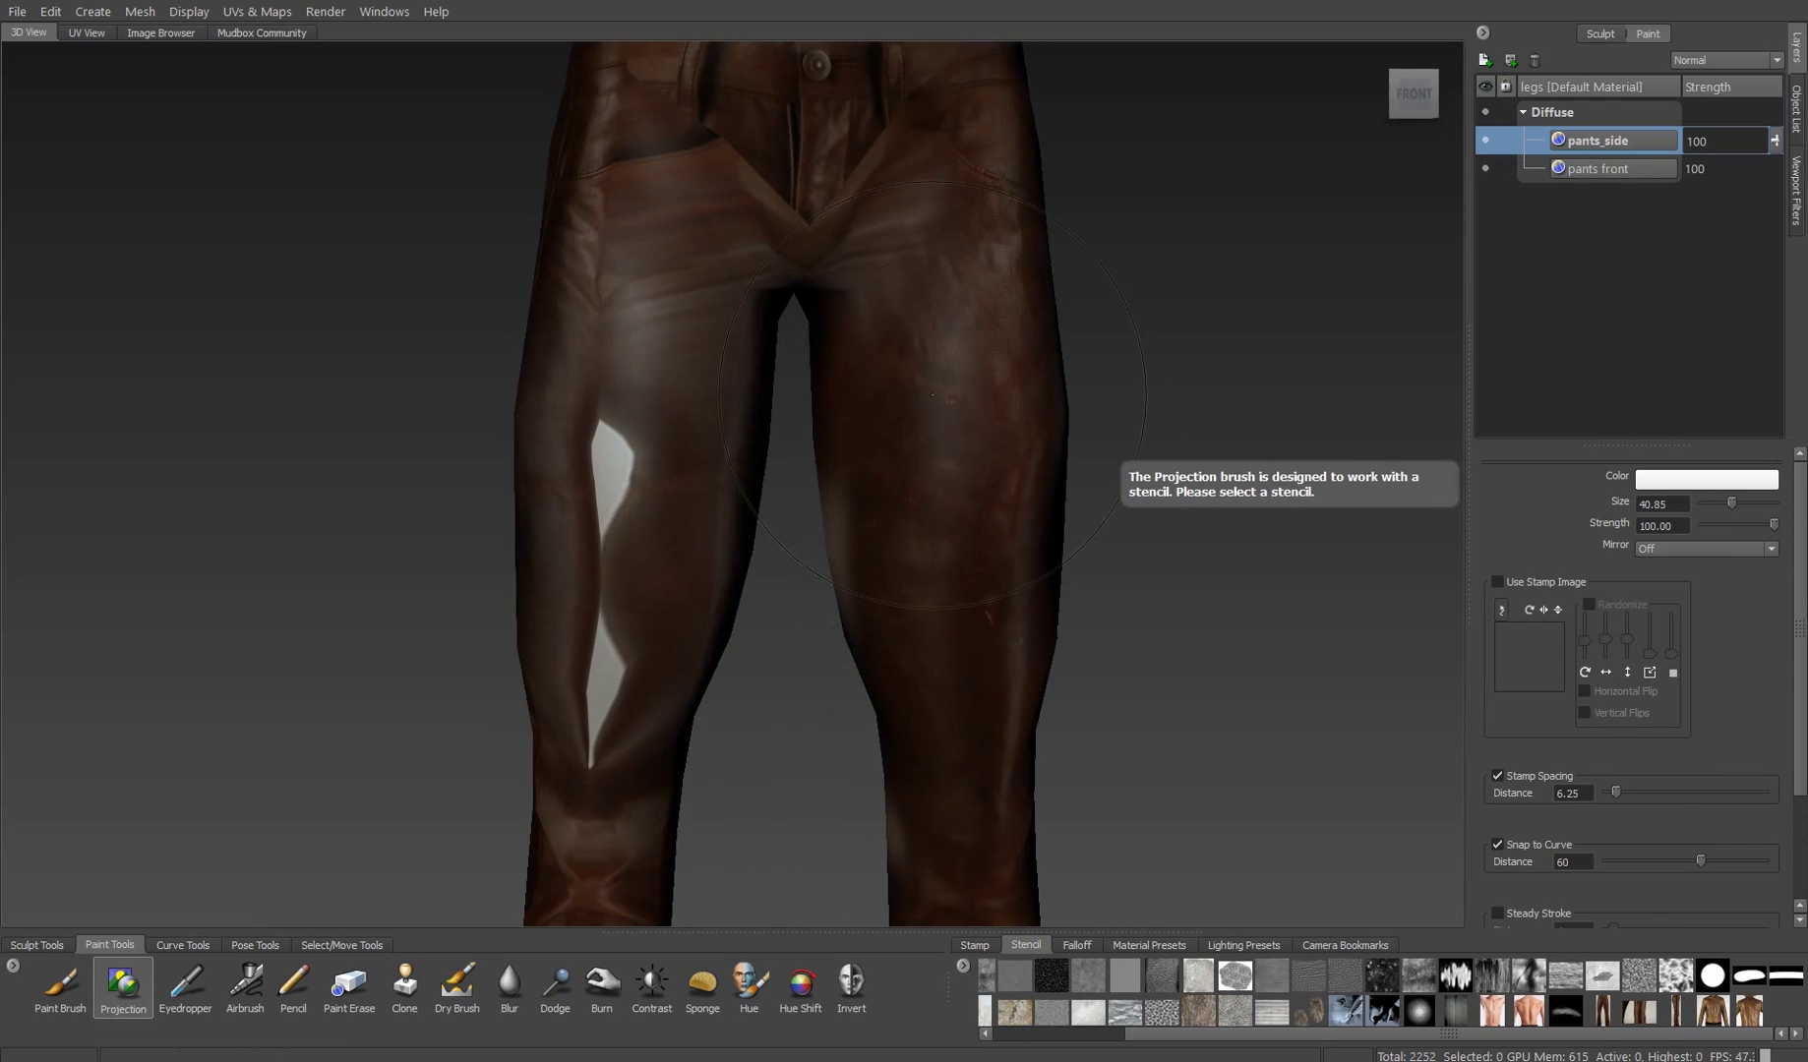
click(1486, 168)
scroll(885, 443, down, 3)
mouse_move(952, 238)
mouse_down()
mouse_move(708, 423)
mouse_move(640, 747)
mouse_up()
scroll(639, 748, up, 3)
mouse_move(551, 296)
mouse_down()
mouse_move(605, 644)
mouse_move(689, 492)
mouse_move(767, 443)
mouse_move(811, 533)
mouse_move(759, 168)
mouse_move(692, 547)
mouse_up()
- Turn to the backs of the legs, apply a pants stencil over the knees, and erase its left panel
drag(686, 763, 689, 492)
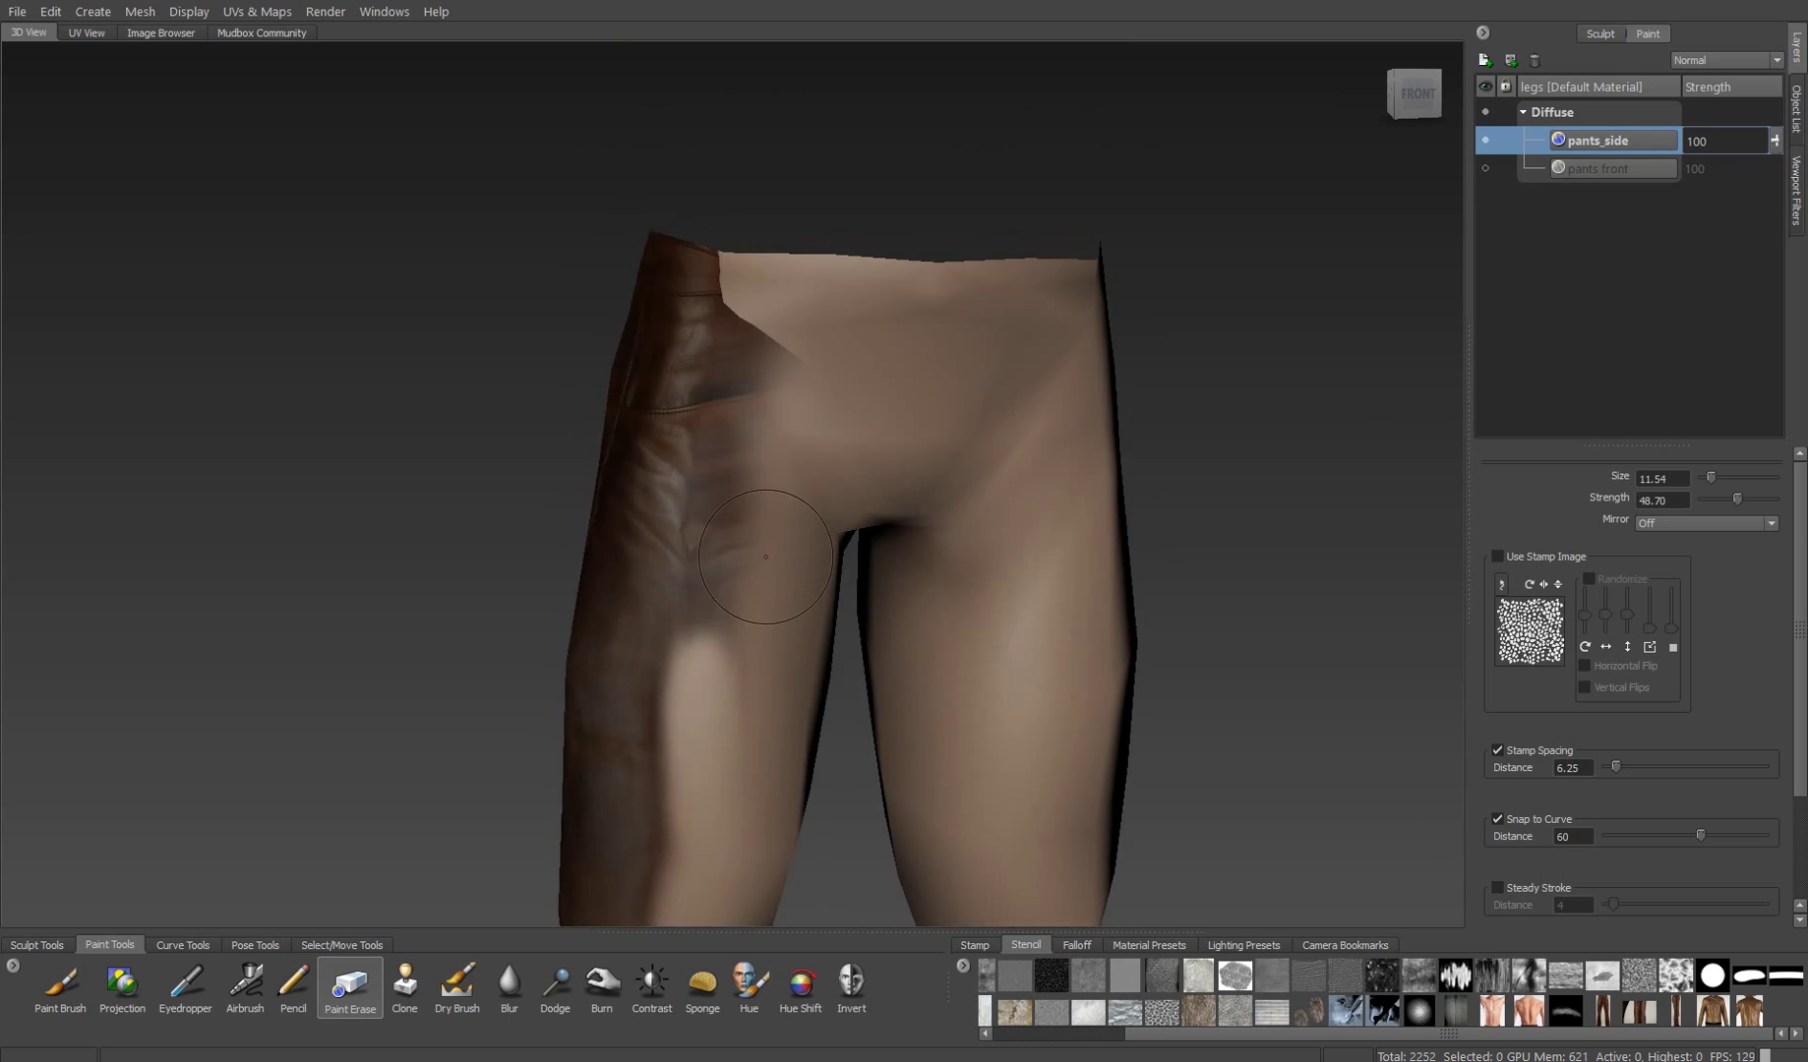
click(1613, 169)
click(1677, 1010)
click(122, 984)
drag(885, 394, 716, 558)
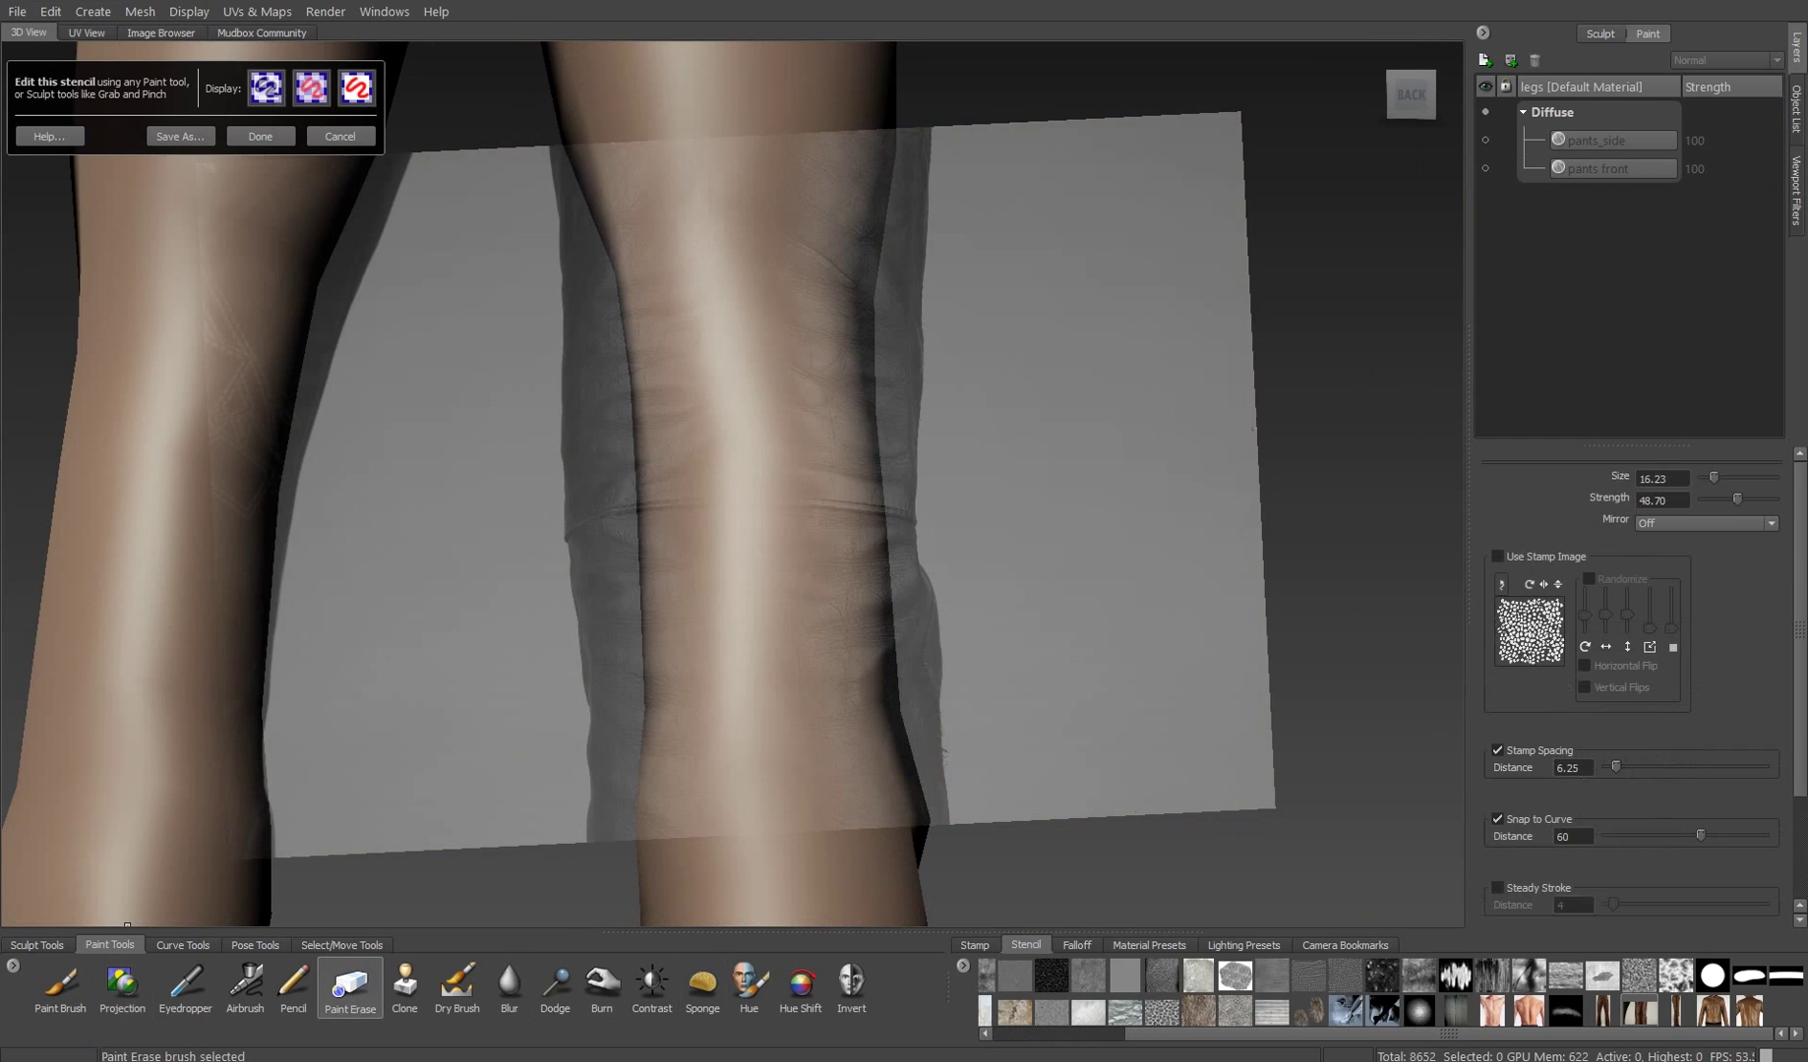
mouse_move(448, 413)
mouse_down()
mouse_move(422, 511)
mouse_move(462, 727)
mouse_move(314, 718)
mouse_up()
- Erase the stencil's right panel and Grab its edges inward around the legs
drag(1042, 216, 1092, 374)
mouse_move(1153, 319)
mouse_down()
mouse_move(983, 748)
mouse_move(1239, 443)
mouse_up()
click(36, 944)
click(146, 983)
drag(629, 335, 590, 590)
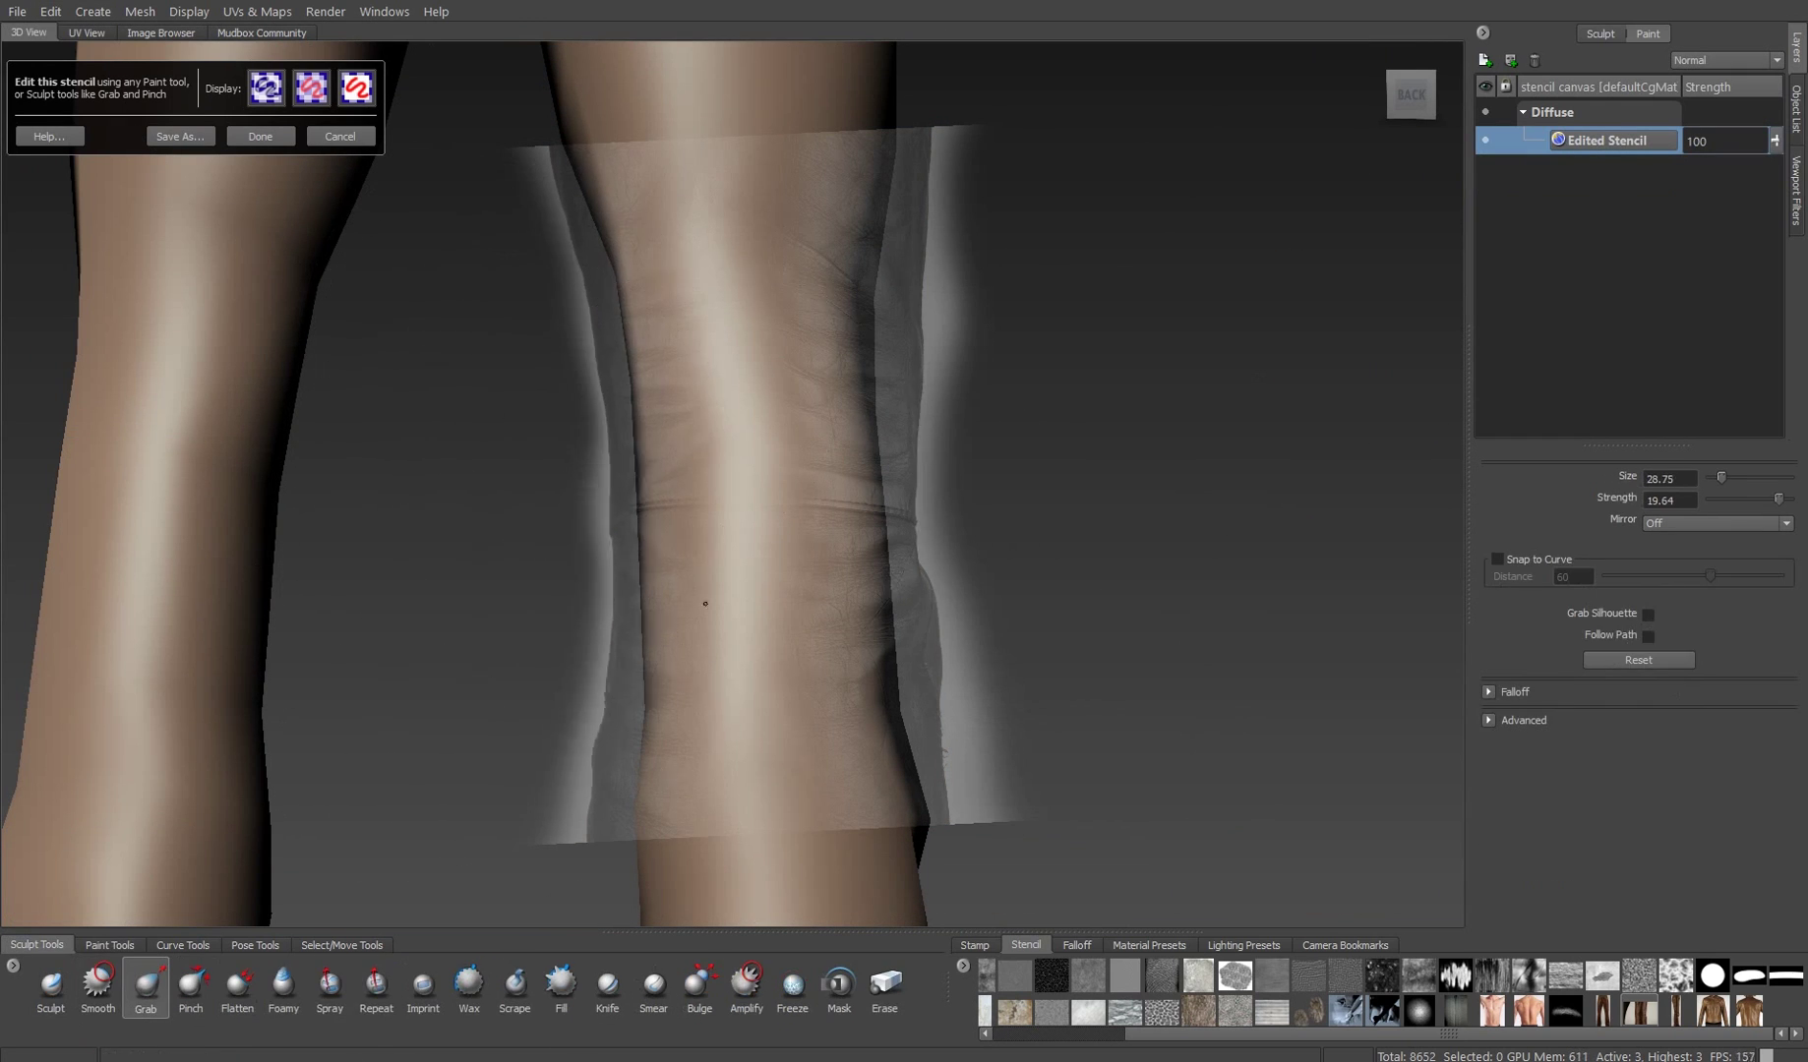
drag(610, 295, 600, 639)
drag(914, 197, 924, 607)
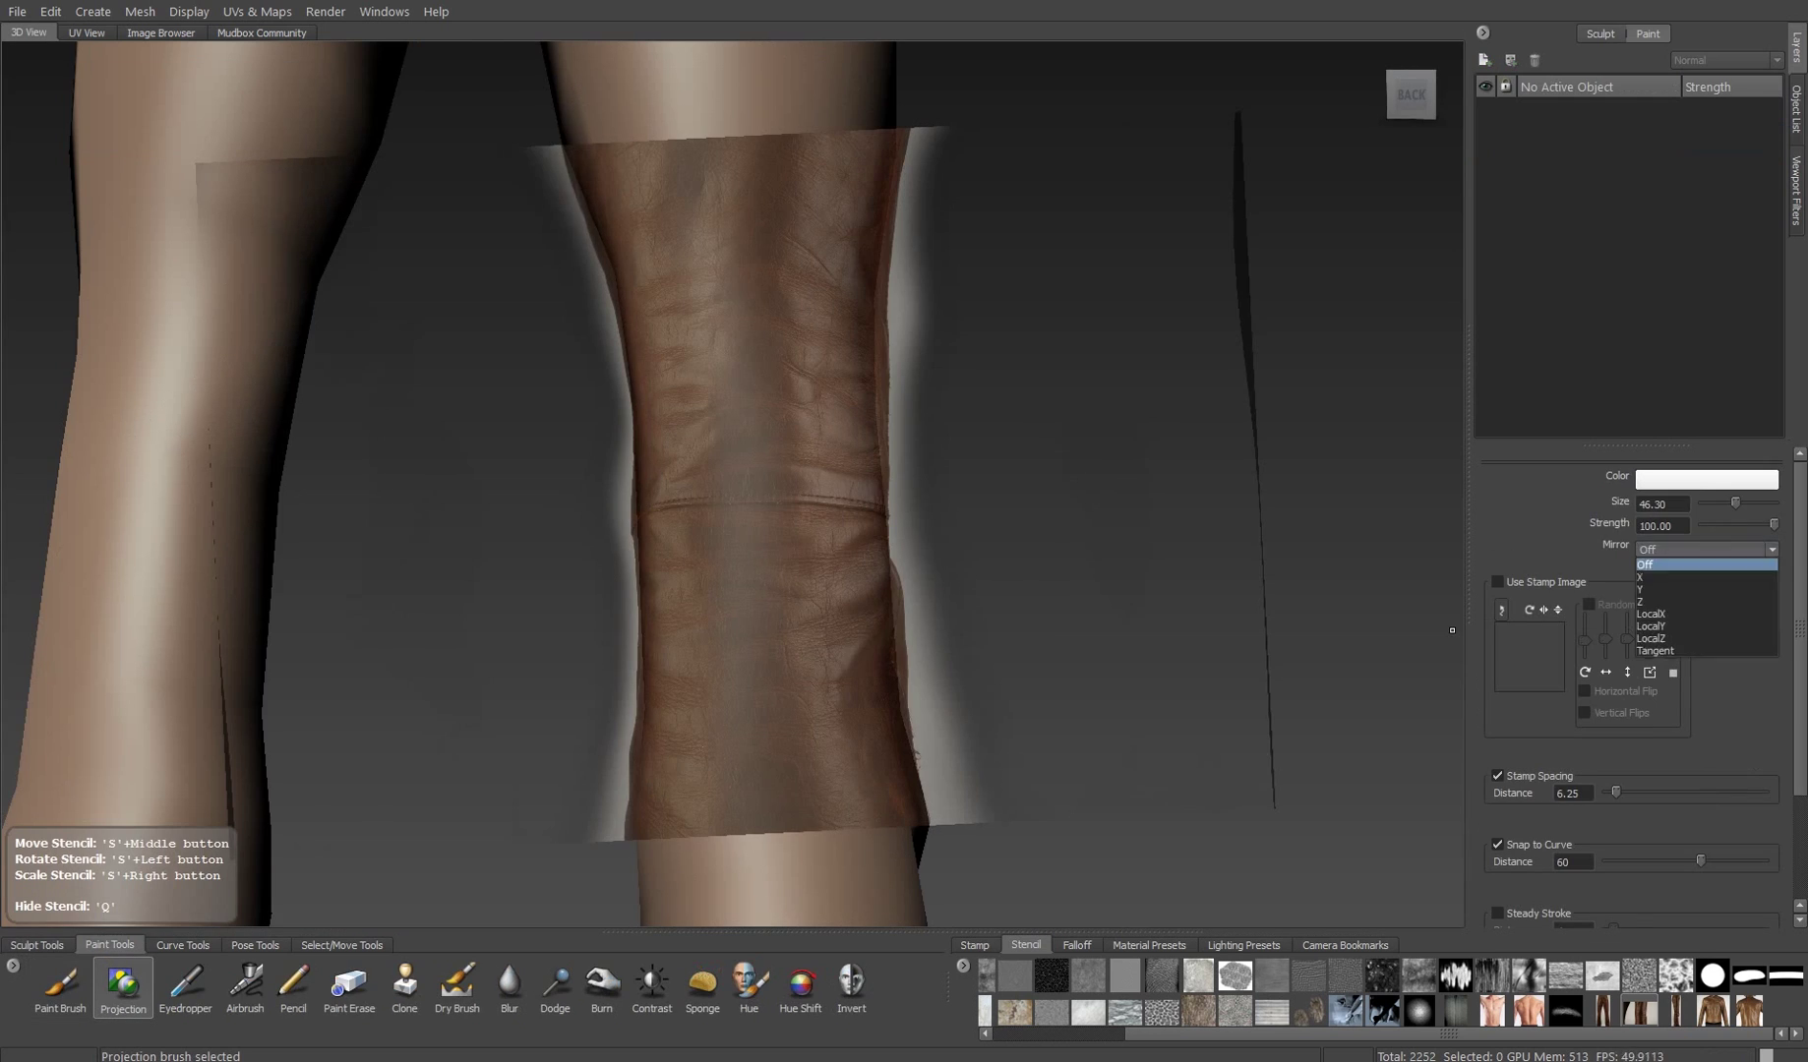
- Set Mirror to X and create a 'pants backs of legs' paint layer
key(Down)
key(Return)
text(pants backs of legs)
key(Return)
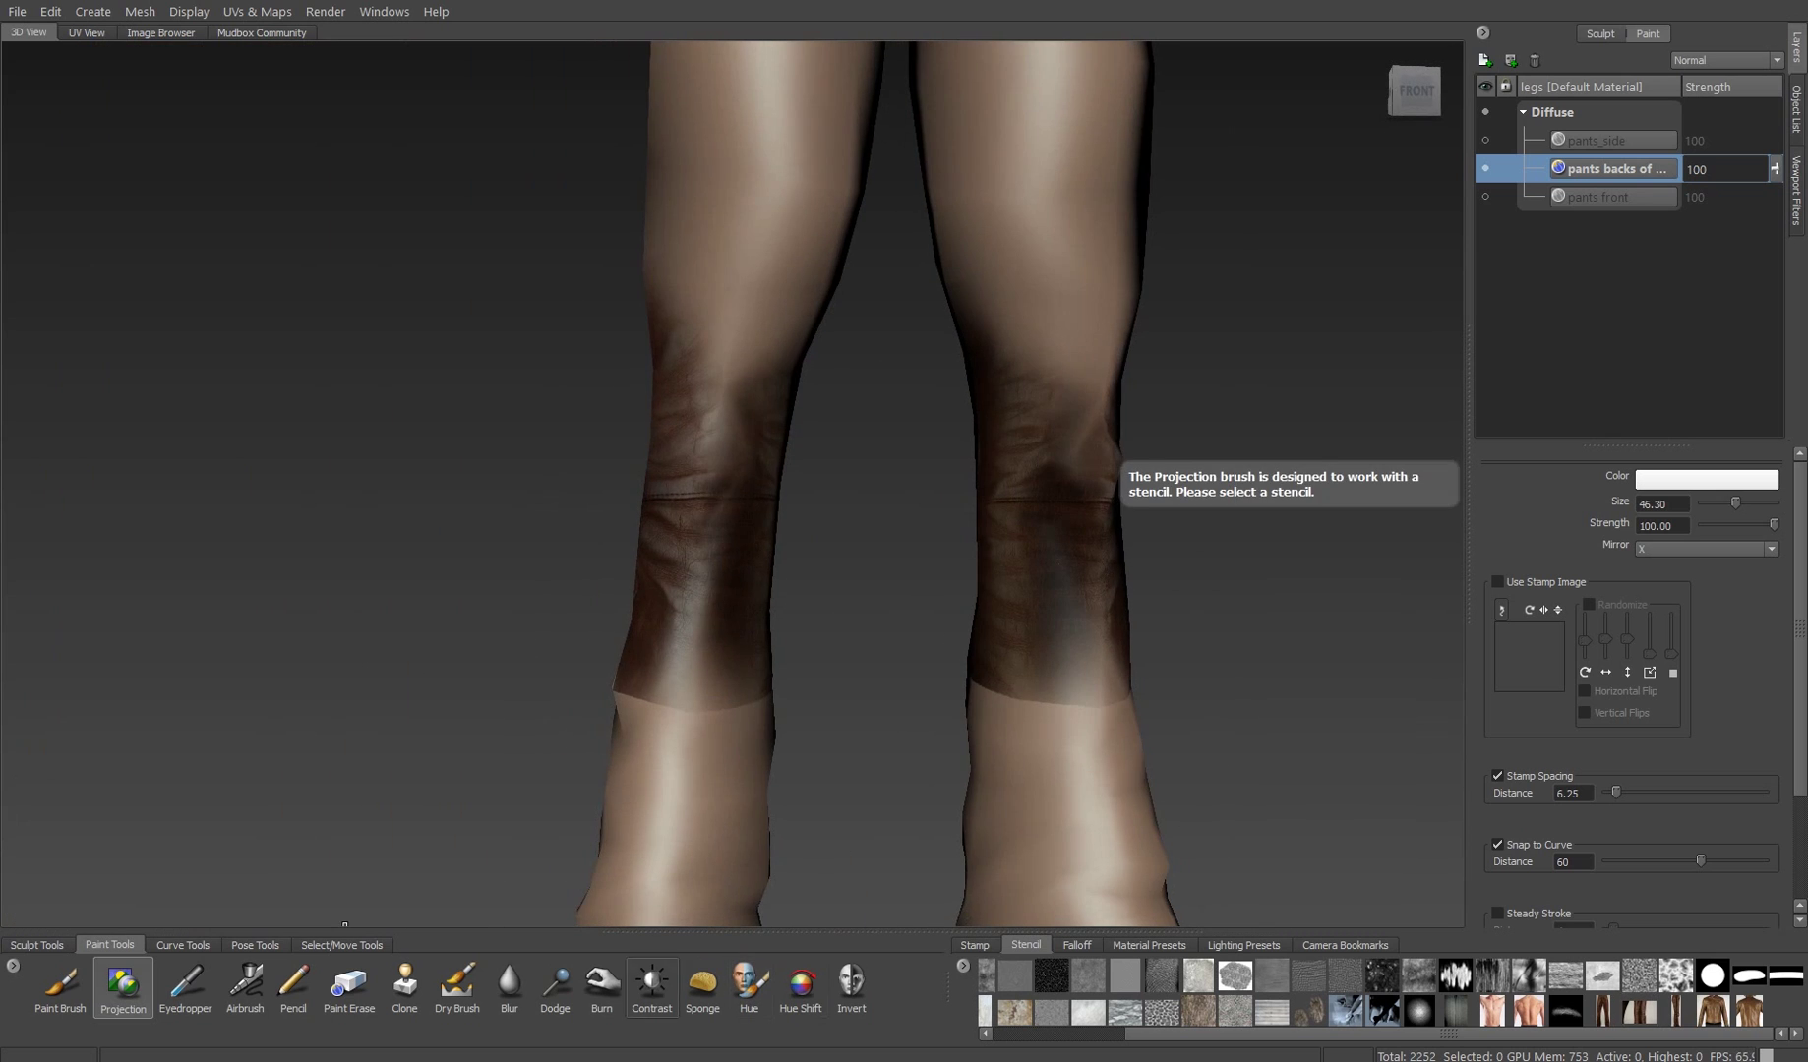
- Paint Erase the leather edges at the backs of both knees
click(349, 984)
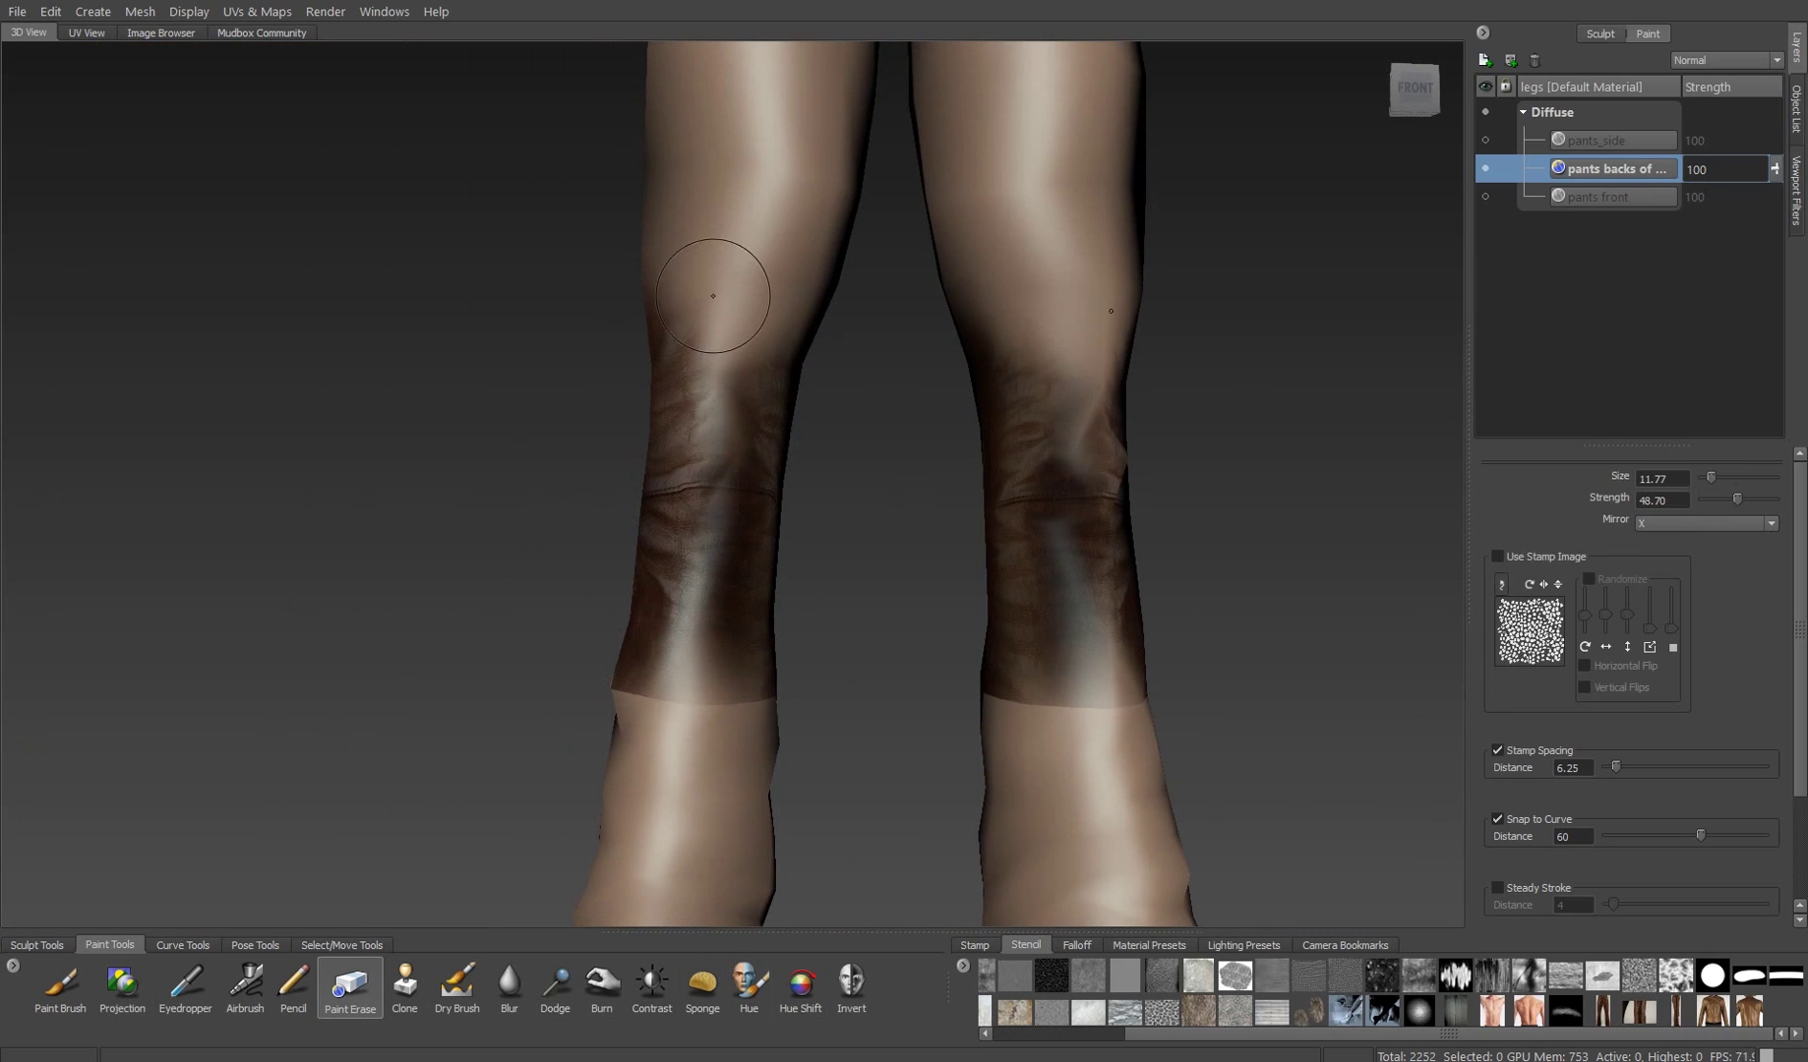
click(1077, 944)
mouse_move(699, 485)
mouse_down()
mouse_move(708, 374)
mouse_move(678, 649)
mouse_up()
mouse_move(708, 452)
mouse_down()
mouse_move(747, 688)
mouse_move(708, 281)
mouse_up()
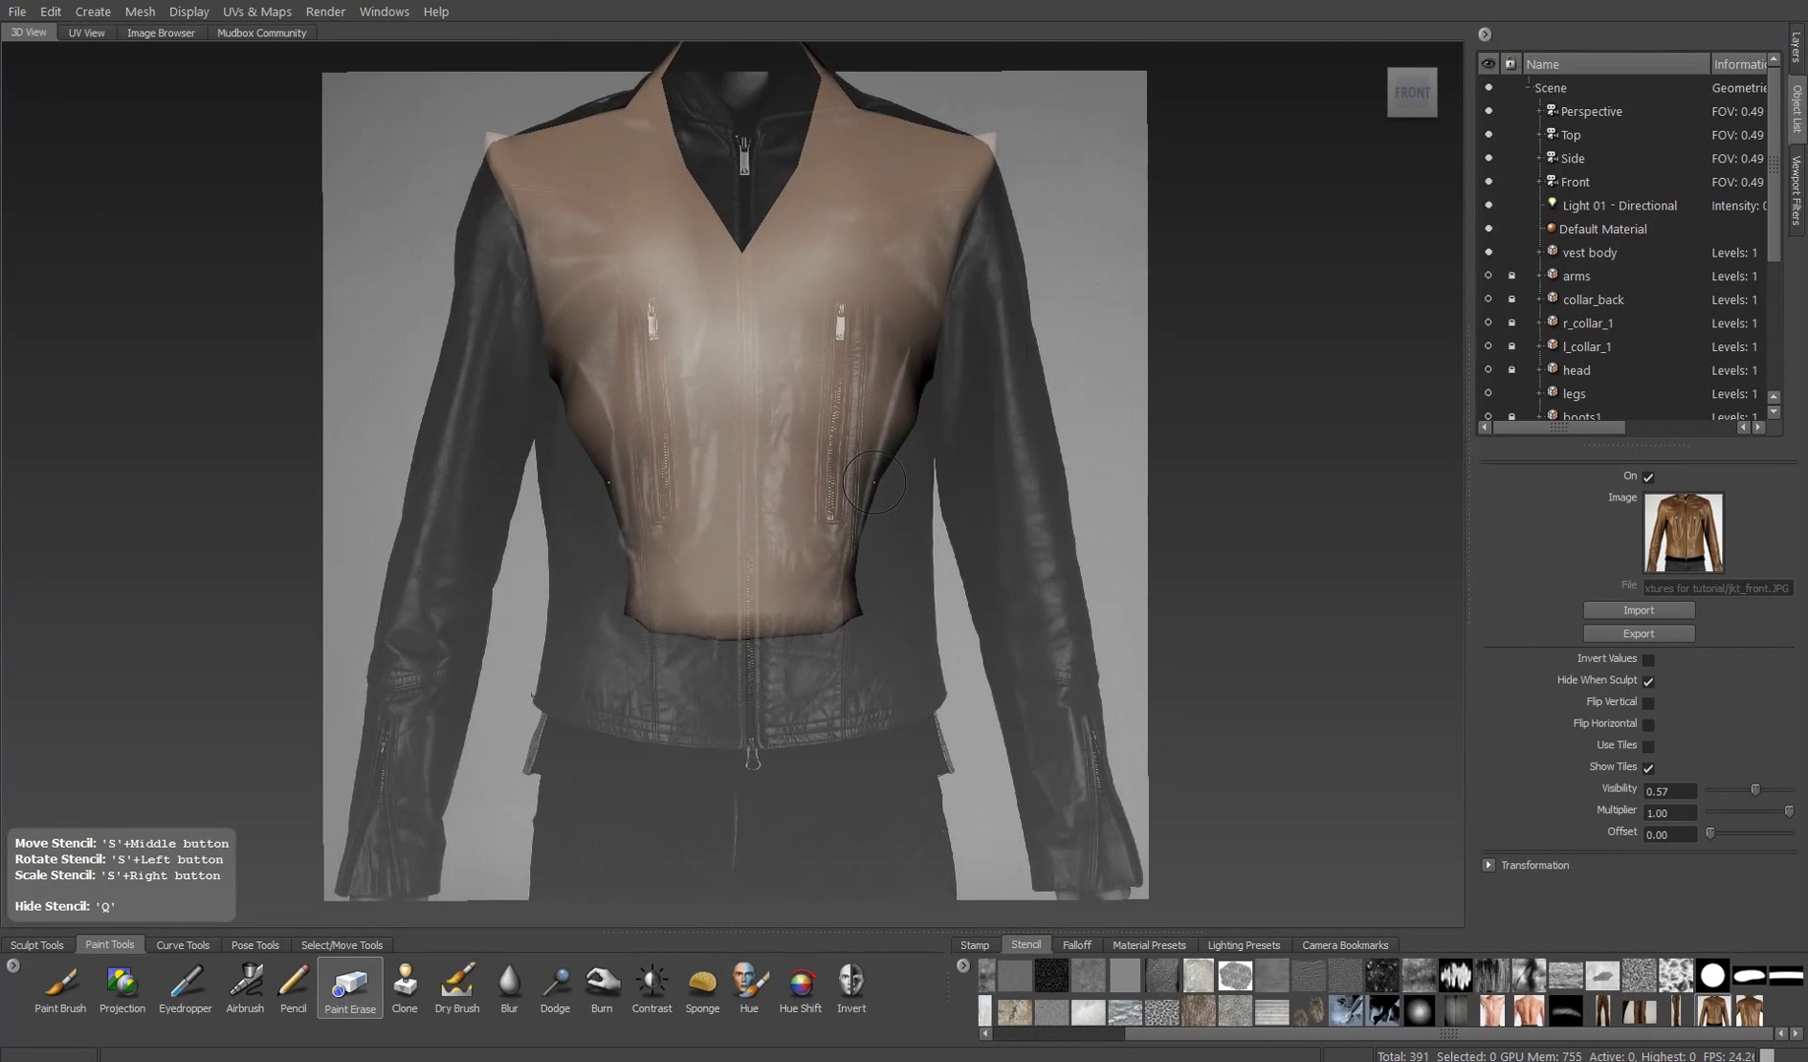
- Warp the jacket front stencil so its hem, waist, pockets and zipper fit the vest
click(50, 10)
click(93, 432)
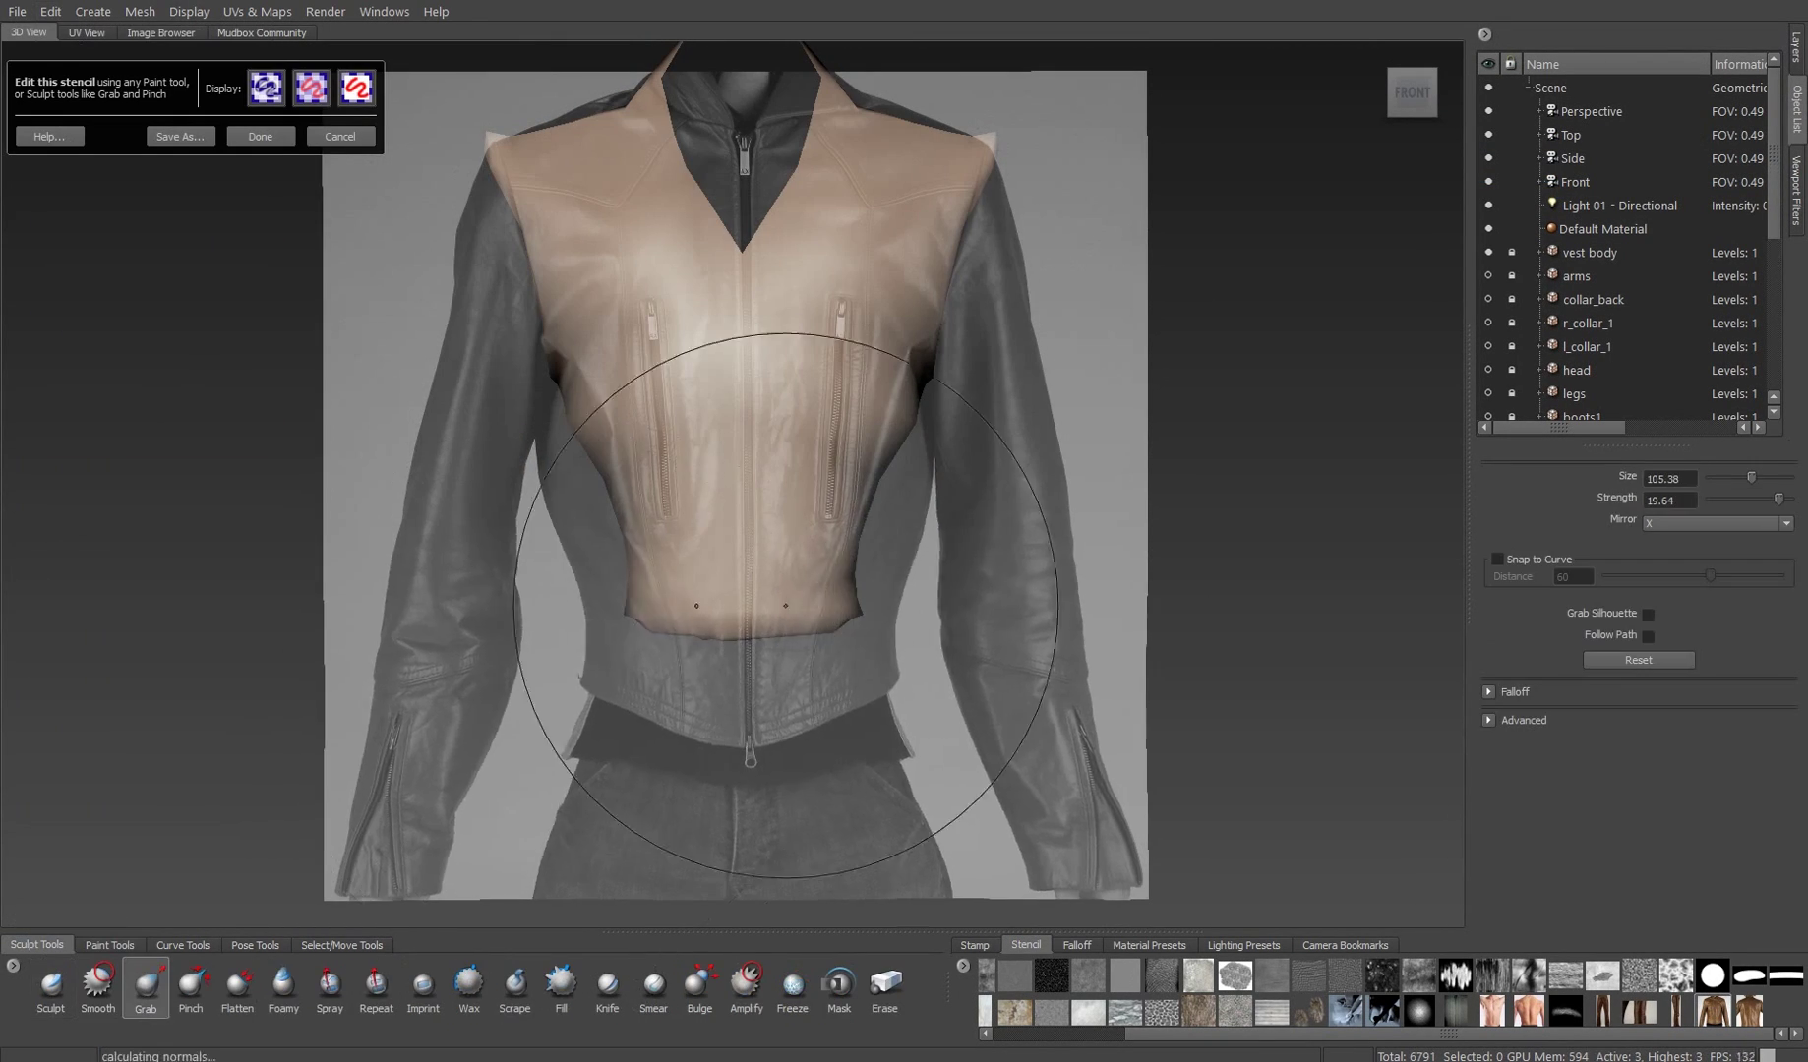
drag(722, 865, 704, 418)
drag(915, 443, 880, 442)
drag(561, 433, 590, 433)
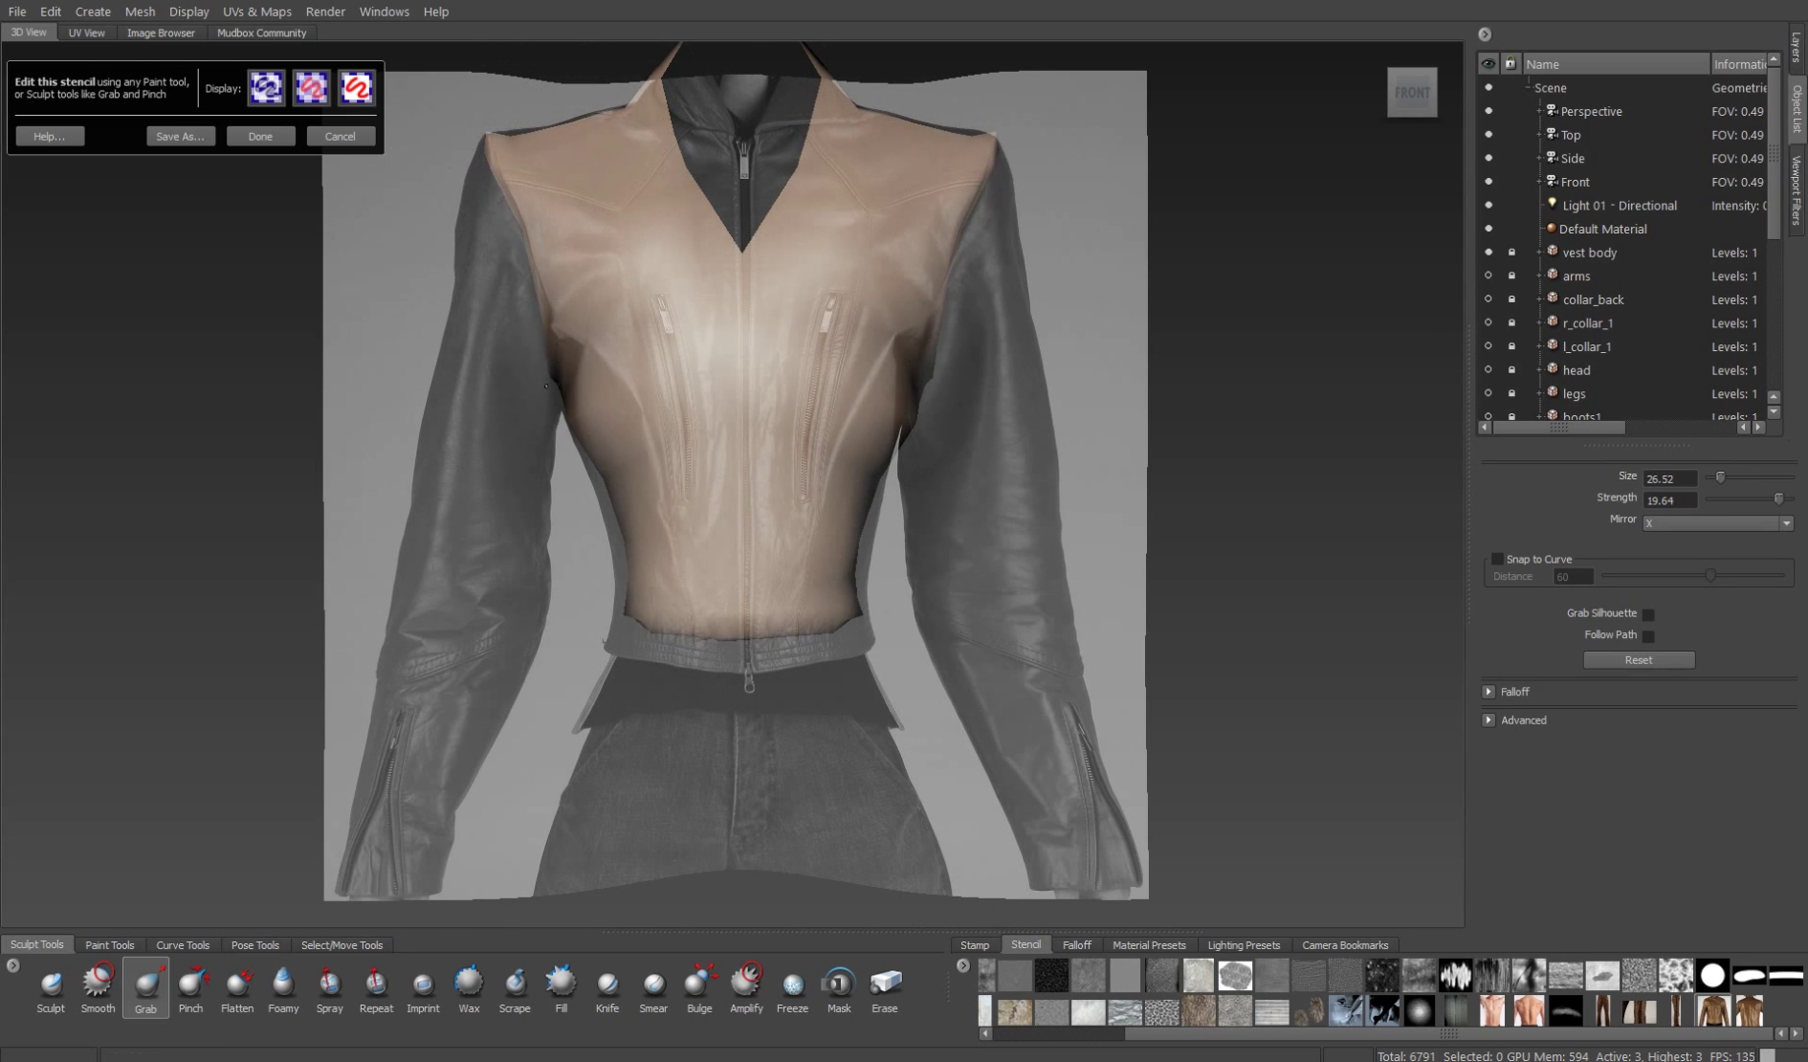
mouse_move(816, 688)
mouse_down()
mouse_move(805, 560)
mouse_move(875, 630)
mouse_up()
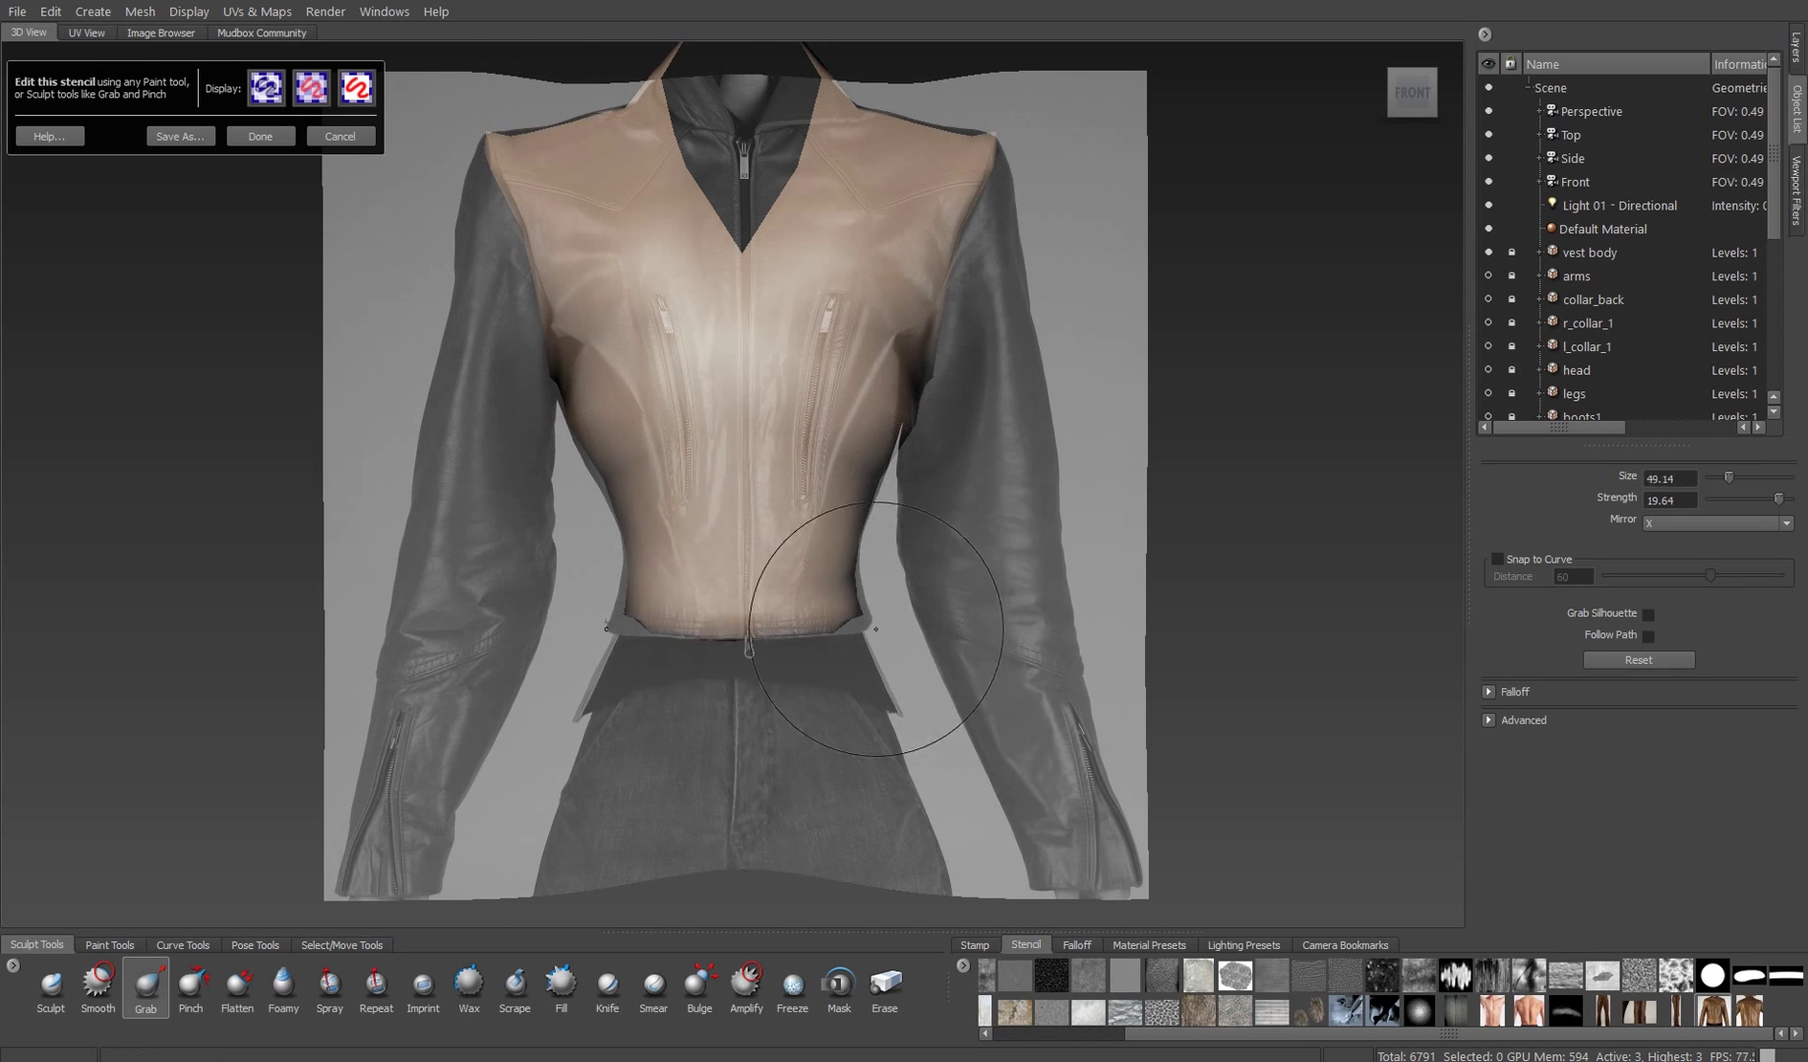
click(260, 135)
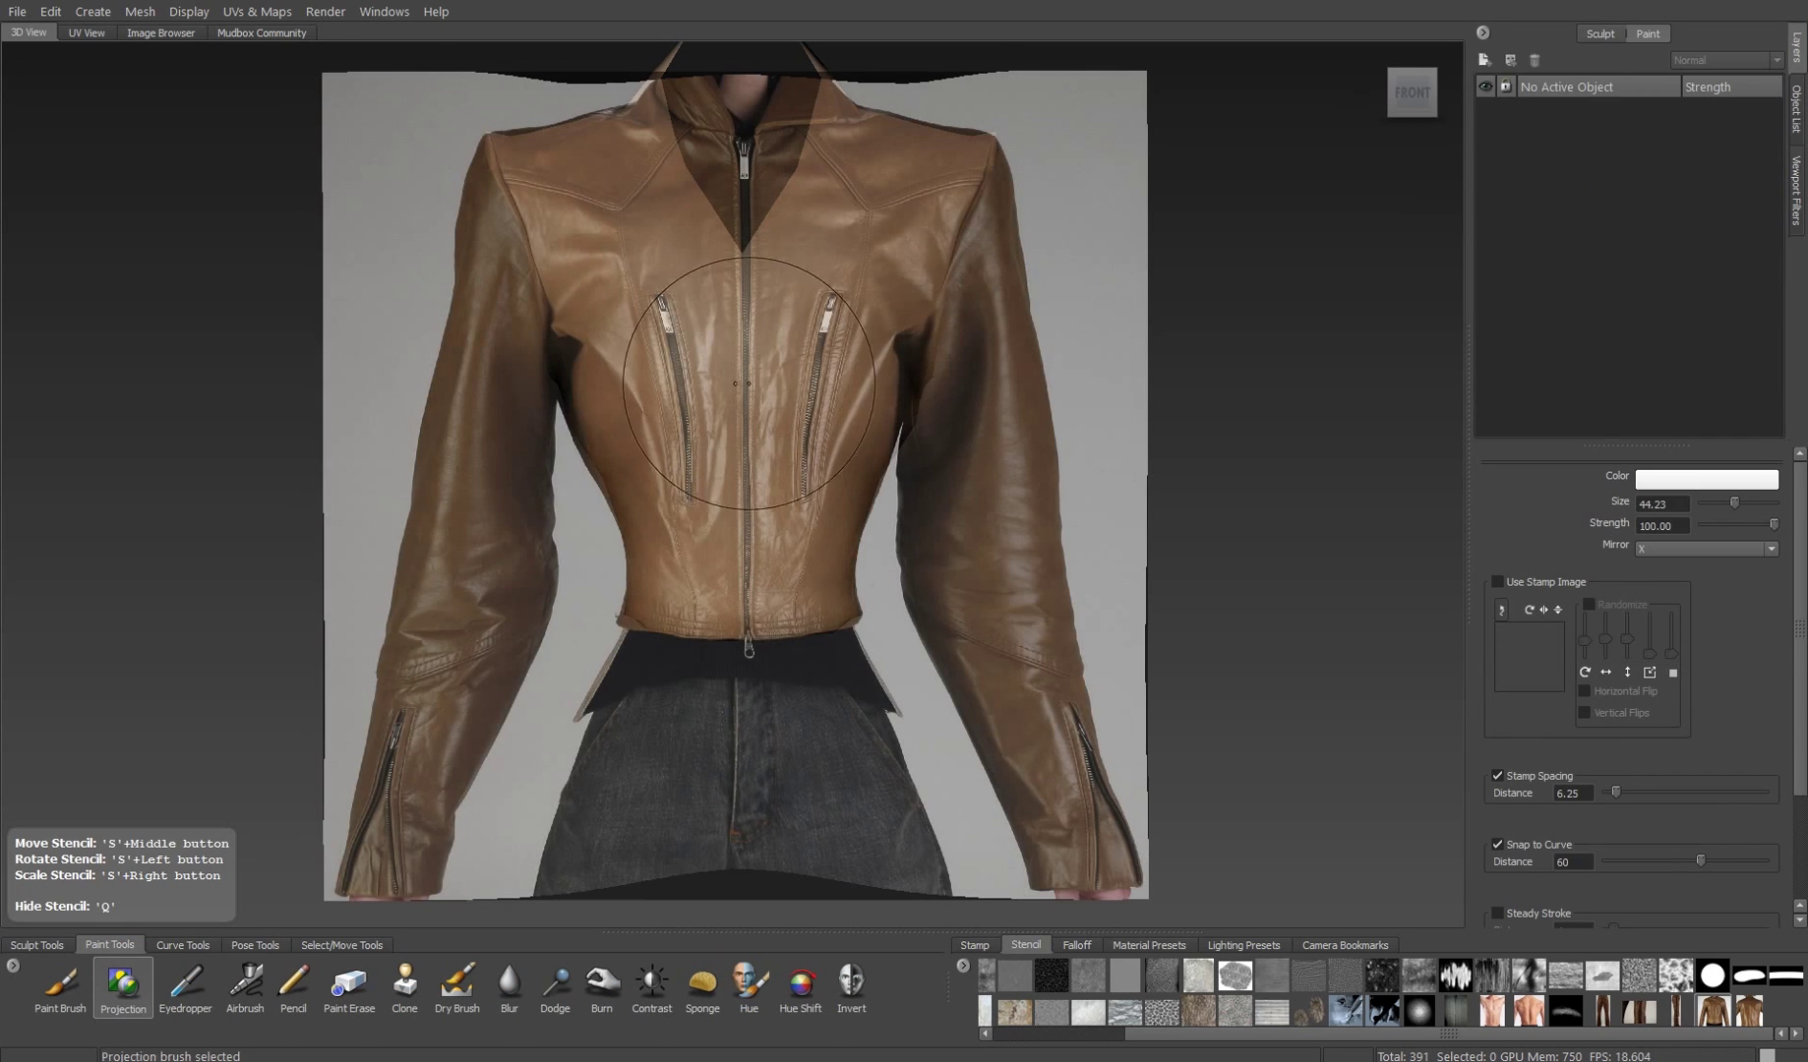
- Check the vest texture, turn Mirror off, and confirm the 'jacket front' layer
key(q)
key(q)
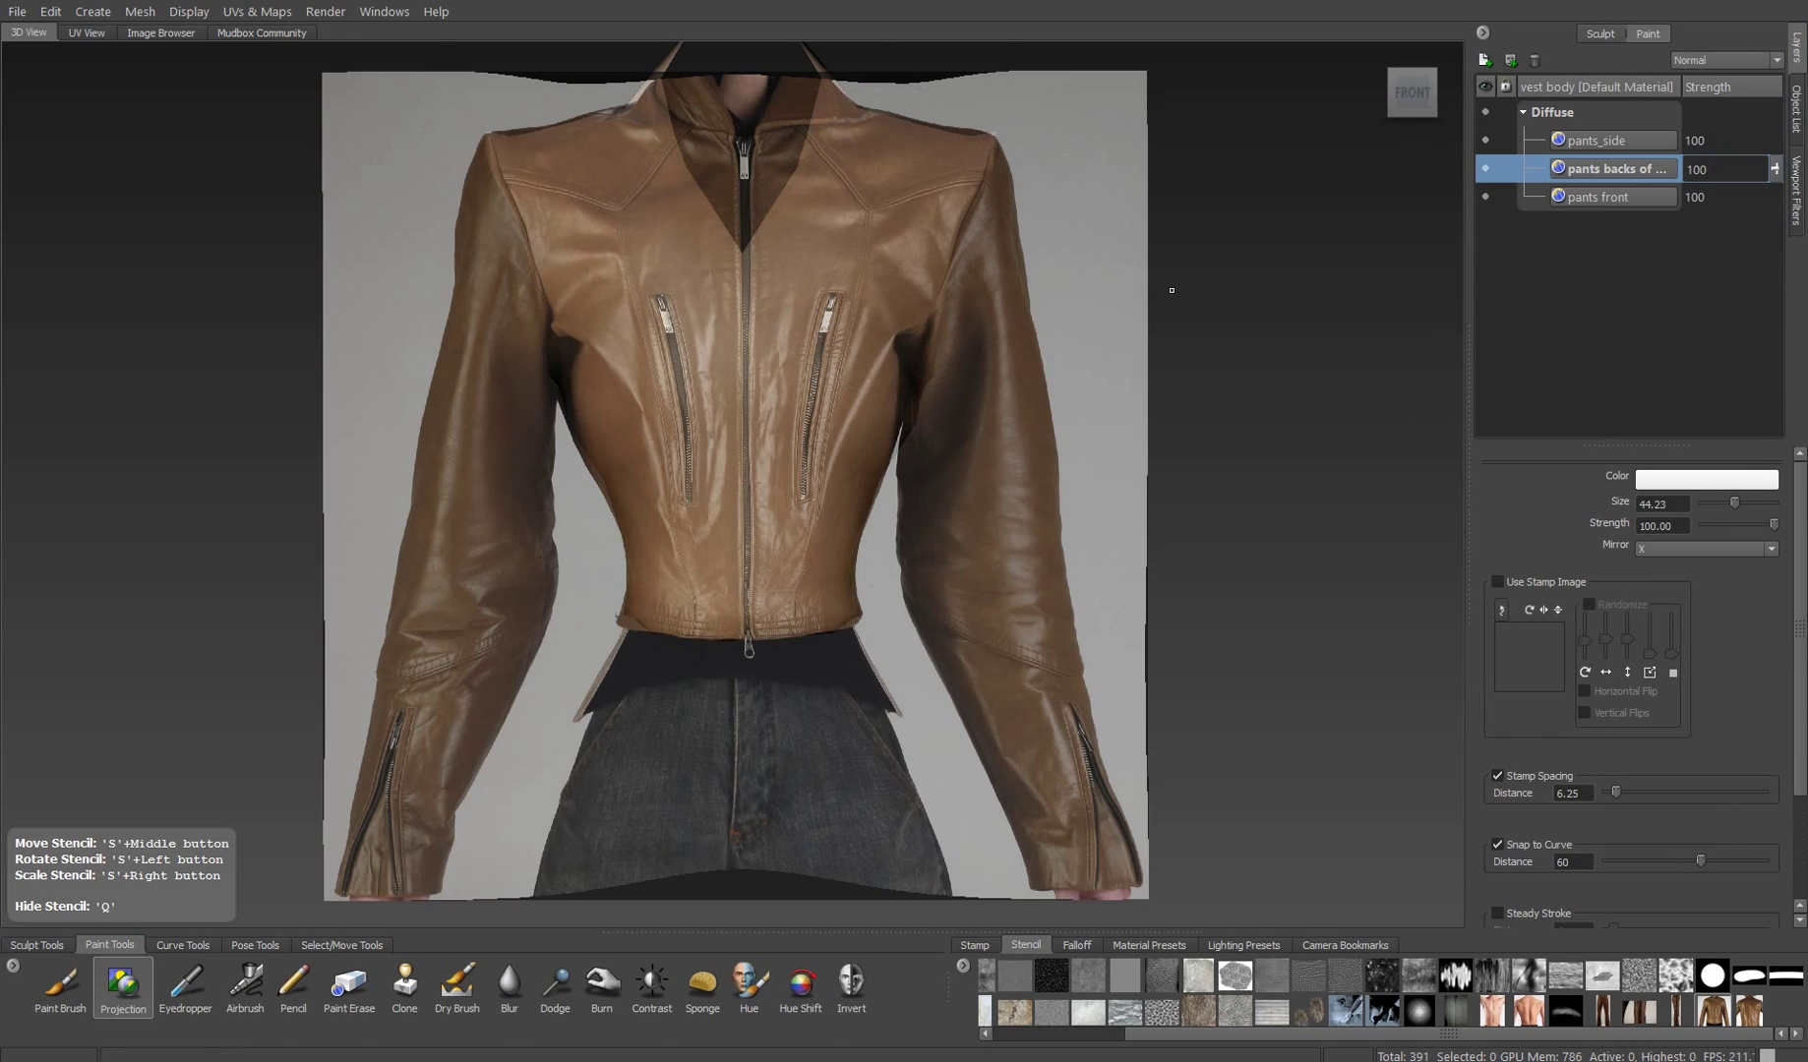
key(Escape)
click(1706, 548)
click(1662, 566)
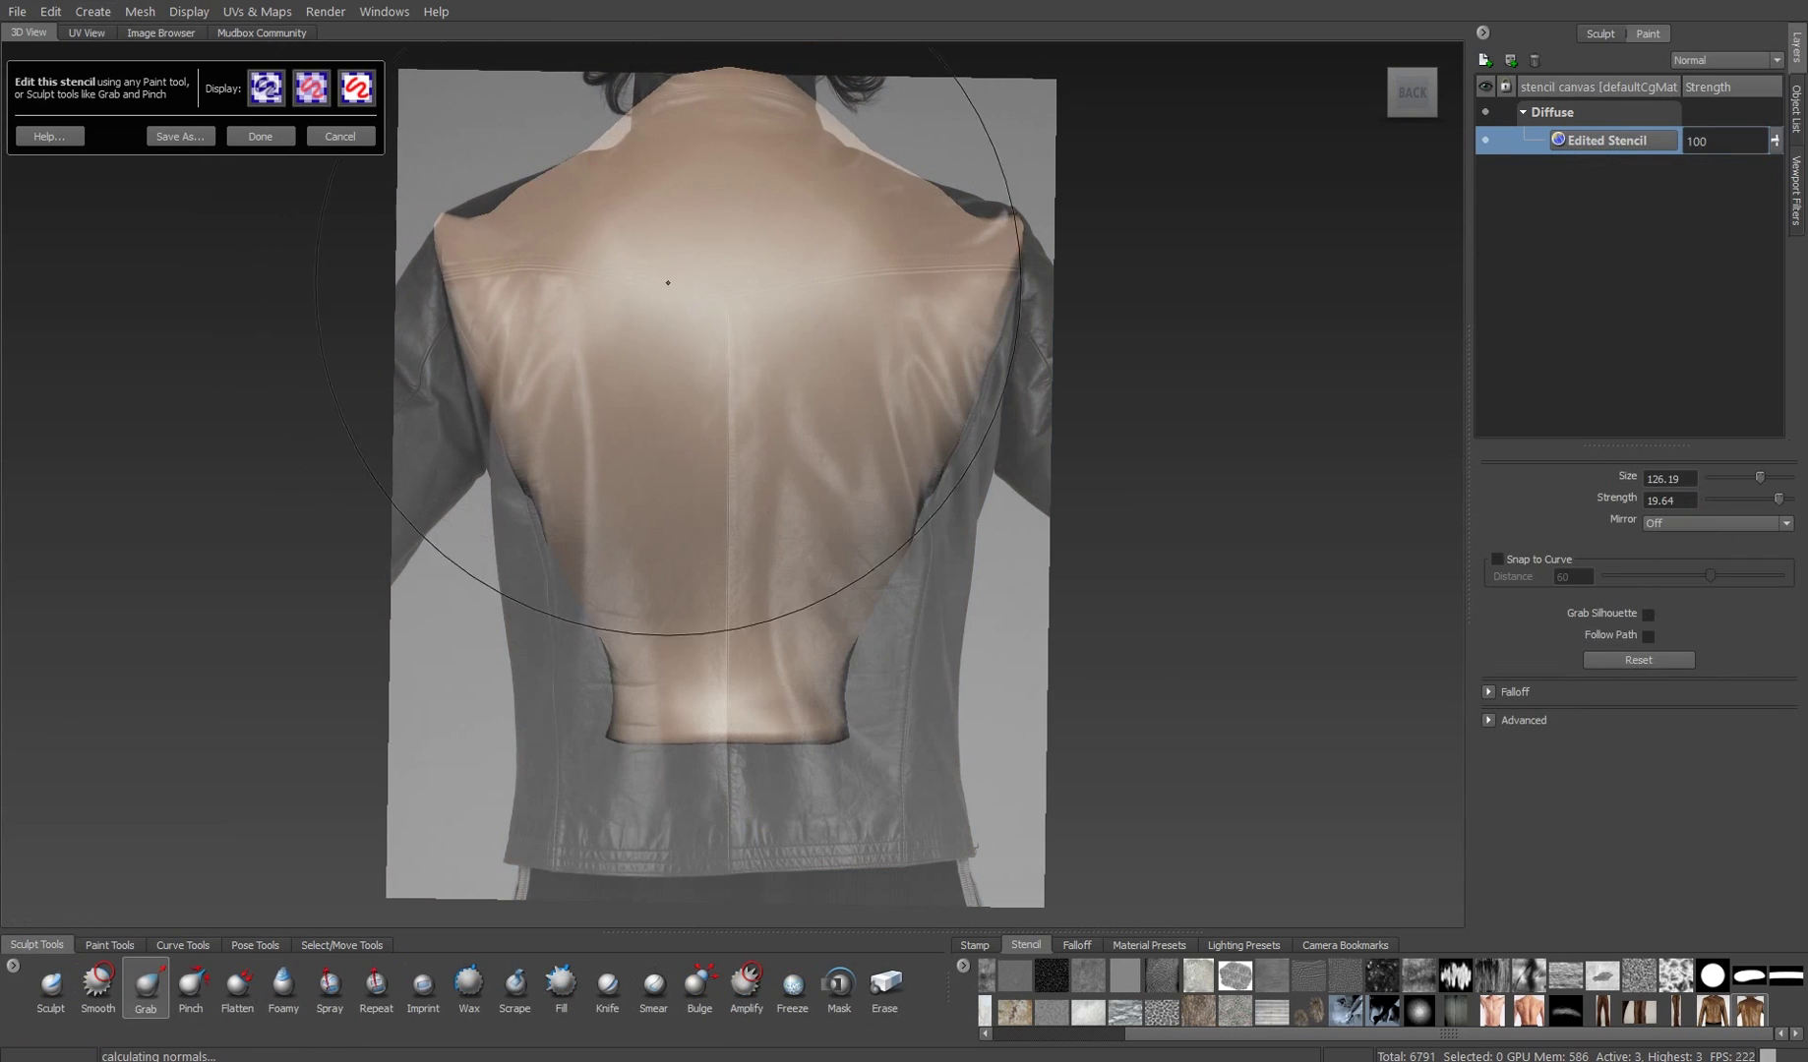
- Warp the jacket-back stencil's shoulders to fit the model, then hide the stencil
mouse_move(597, 274)
mouse_down()
mouse_move(944, 393)
mouse_move(1062, 246)
mouse_move(908, 305)
mouse_move(993, 413)
mouse_move(944, 640)
mouse_move(865, 550)
mouse_move(791, 513)
mouse_move(847, 679)
mouse_up()
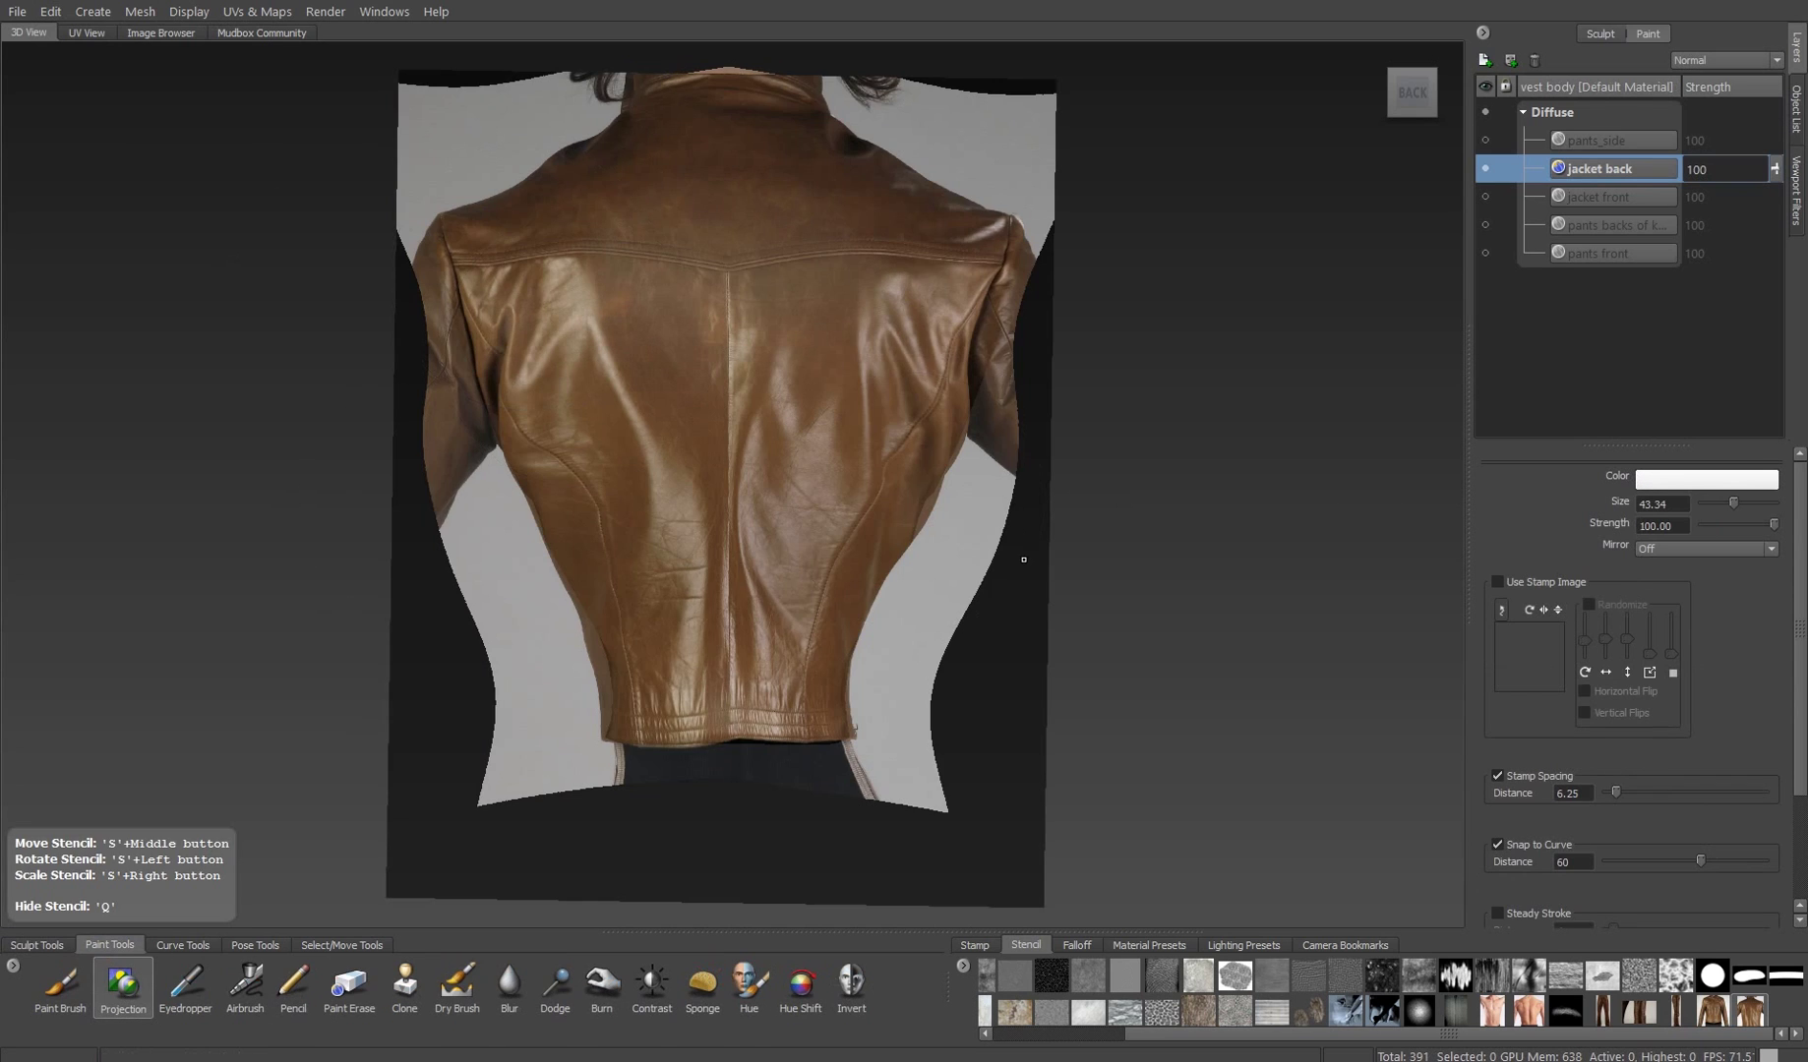
key(q)
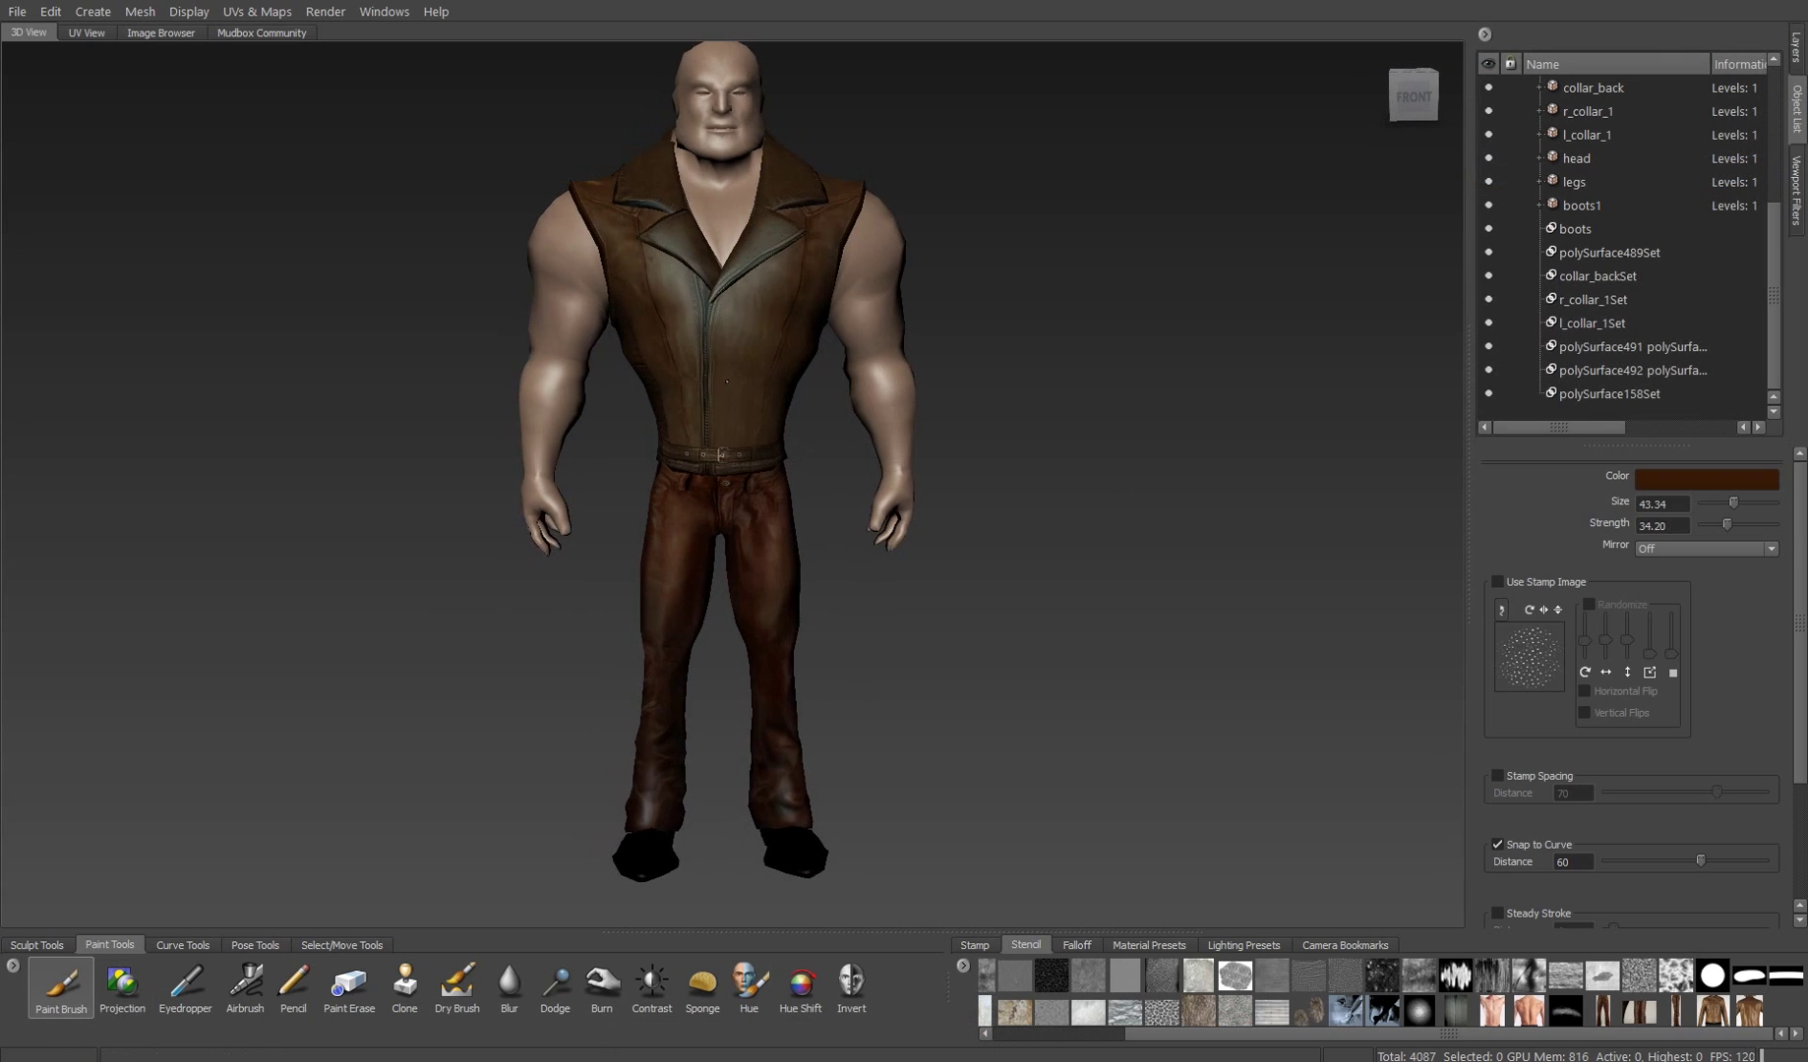
scroll(724, 382, up, 6)
drag(724, 382, 1067, 732)
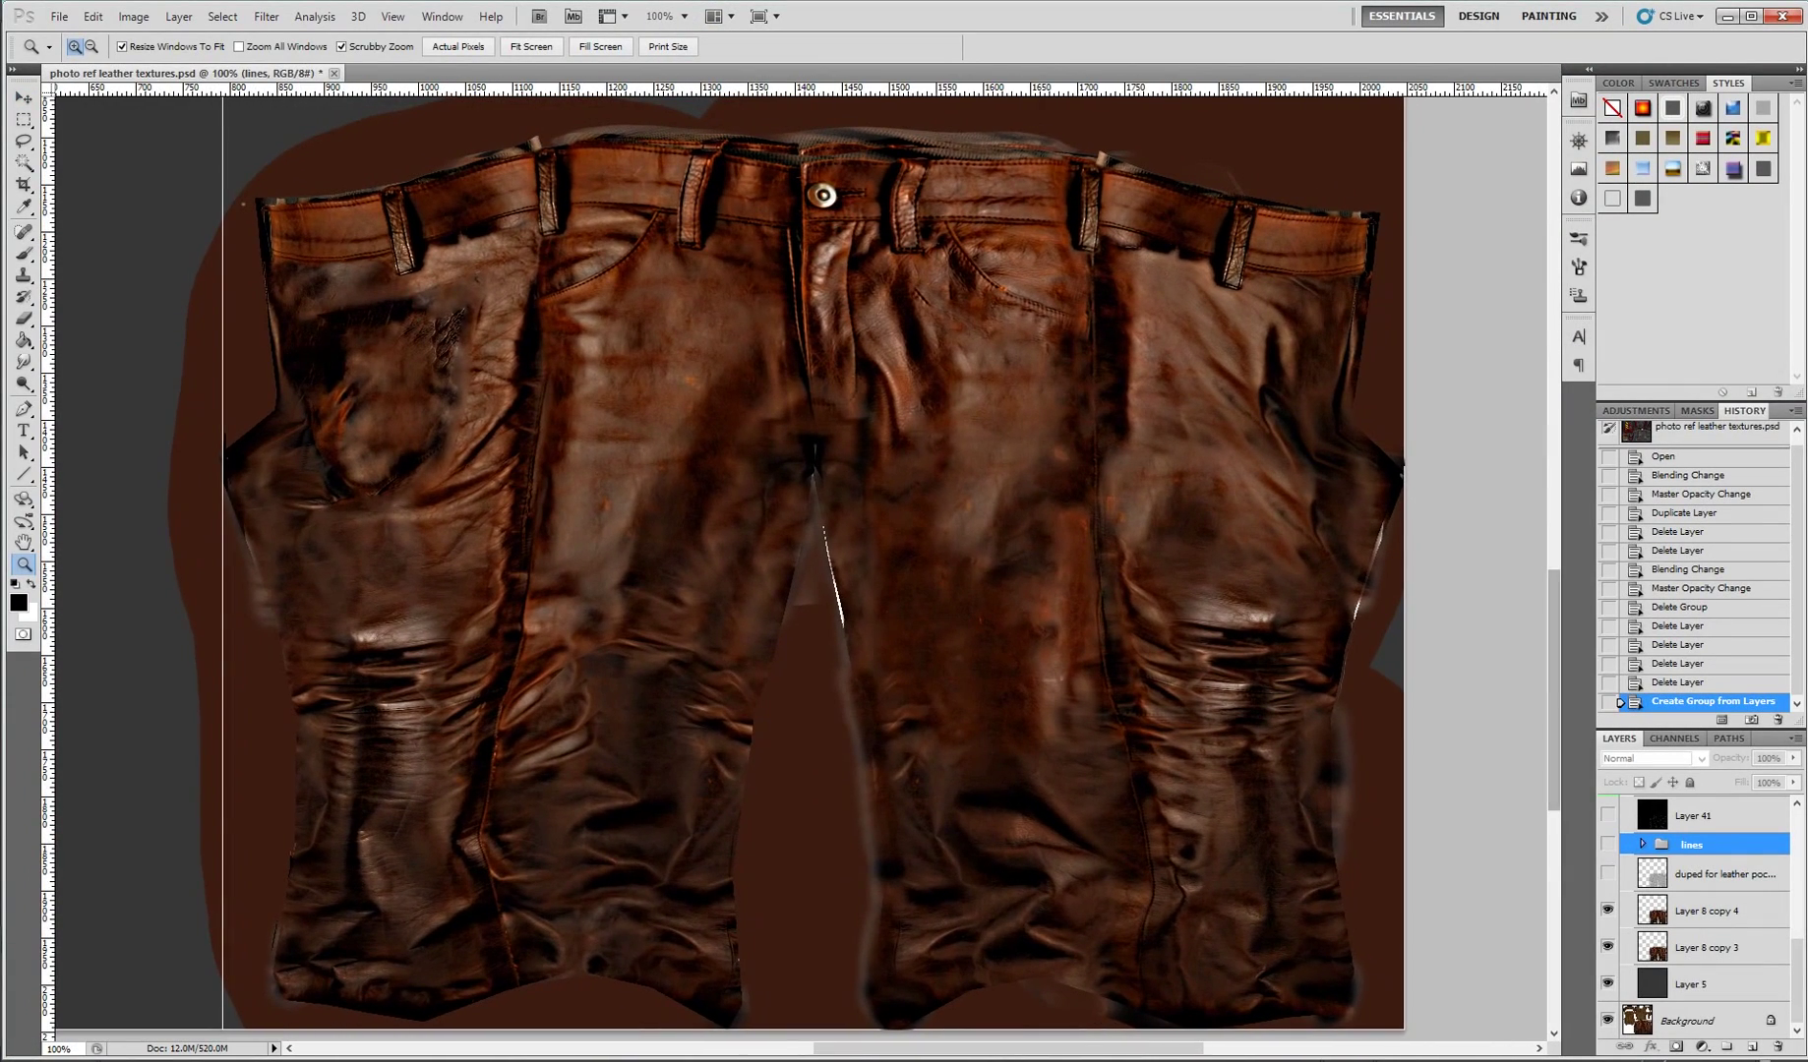
- Apply a High Pass filter with raised radius to Layer 8 copy 4 and show the lines group
click(1709, 910)
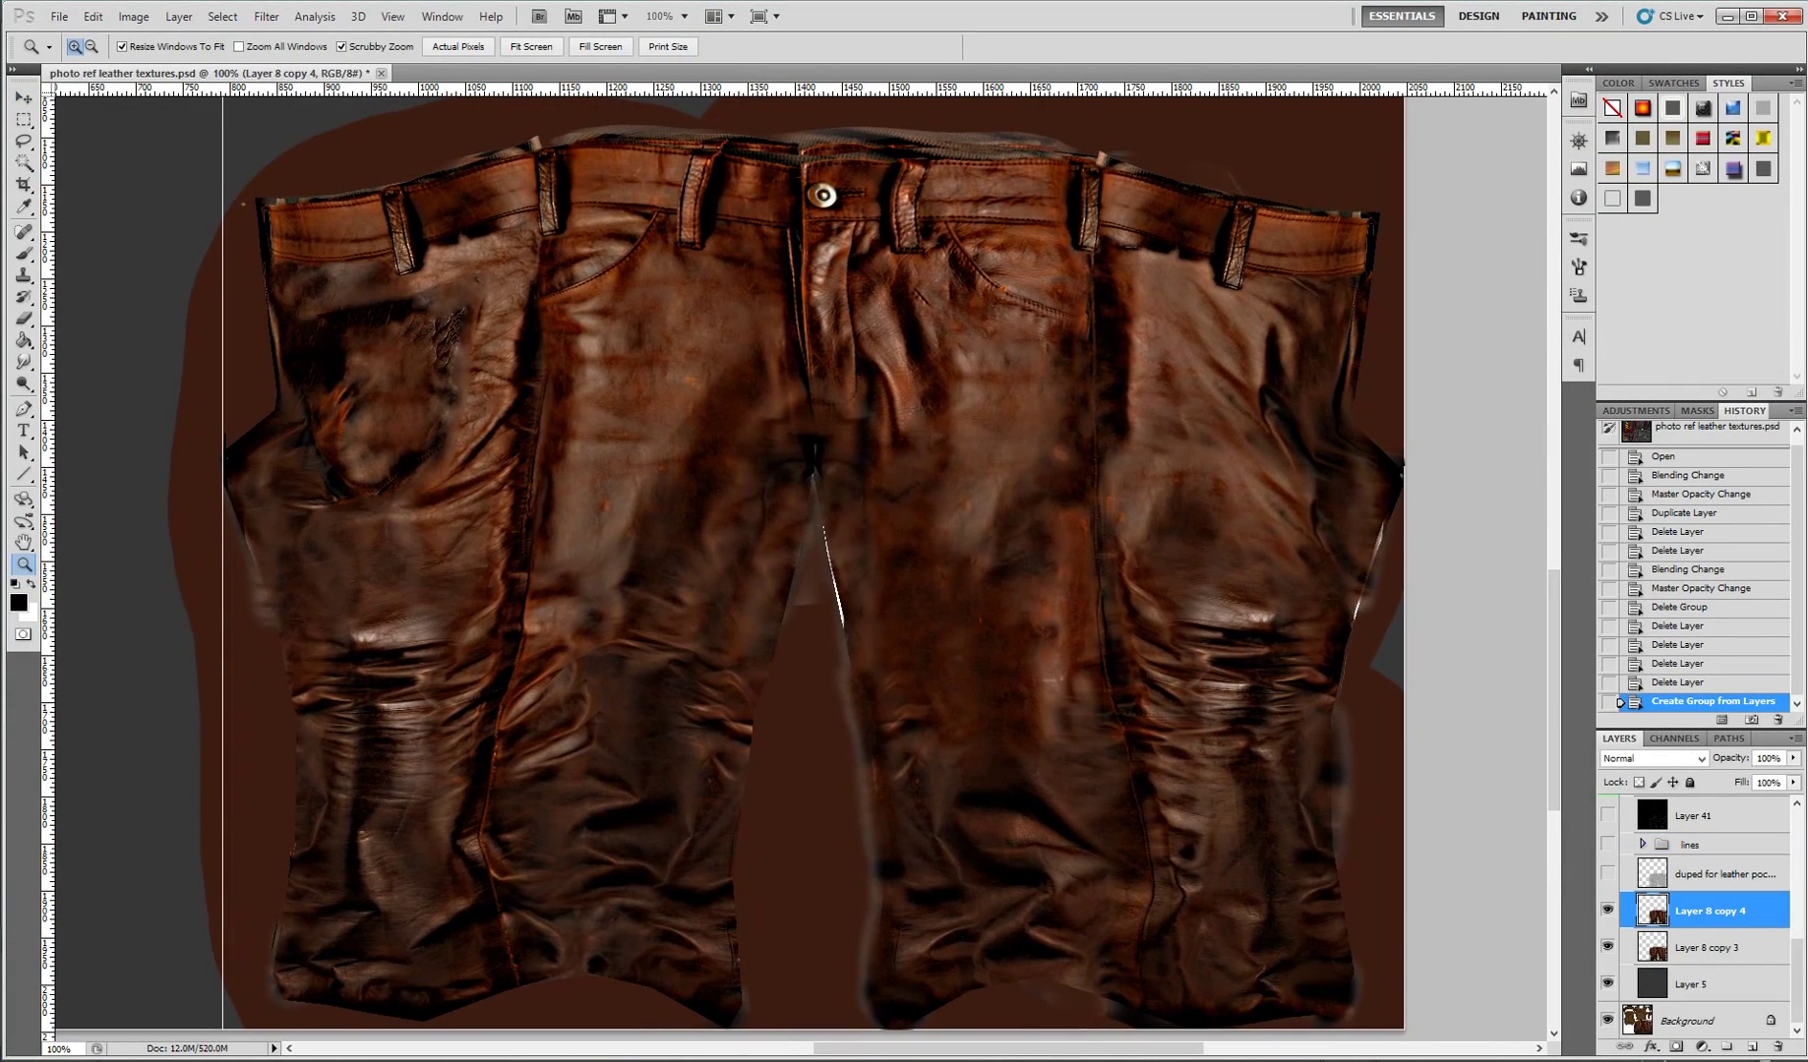
click(267, 17)
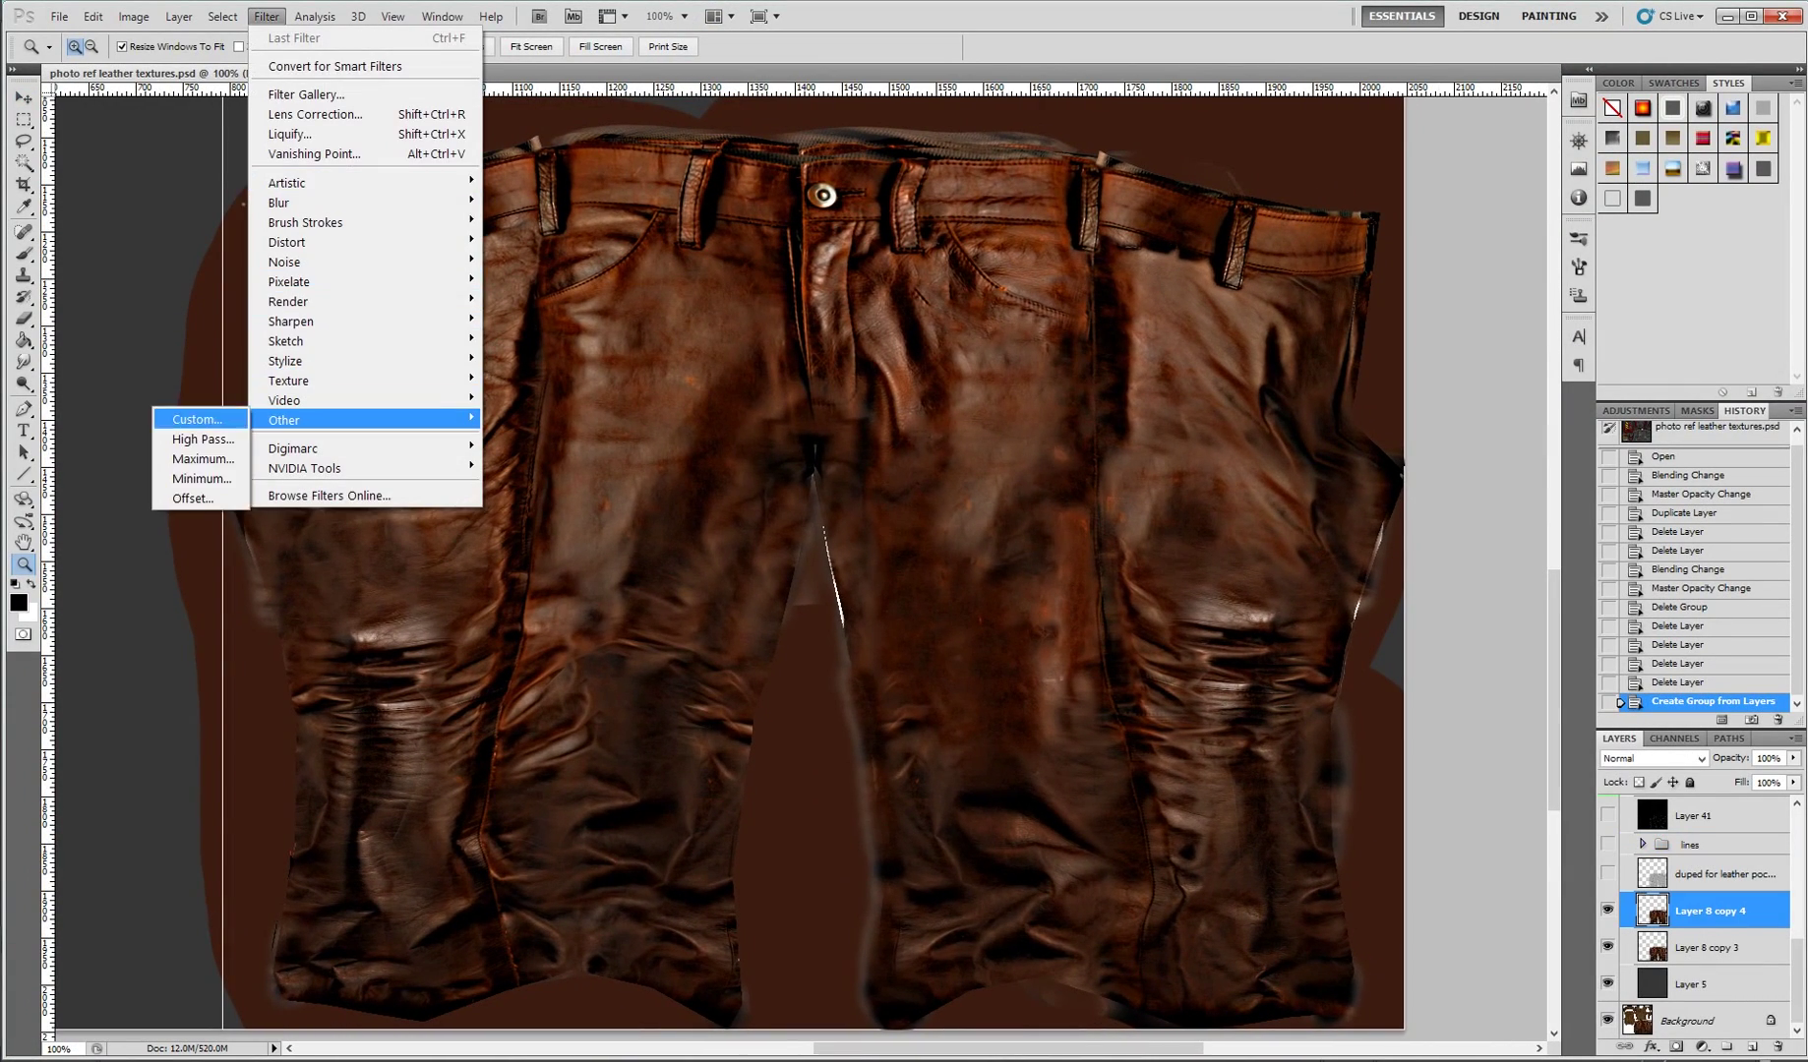
click(203, 439)
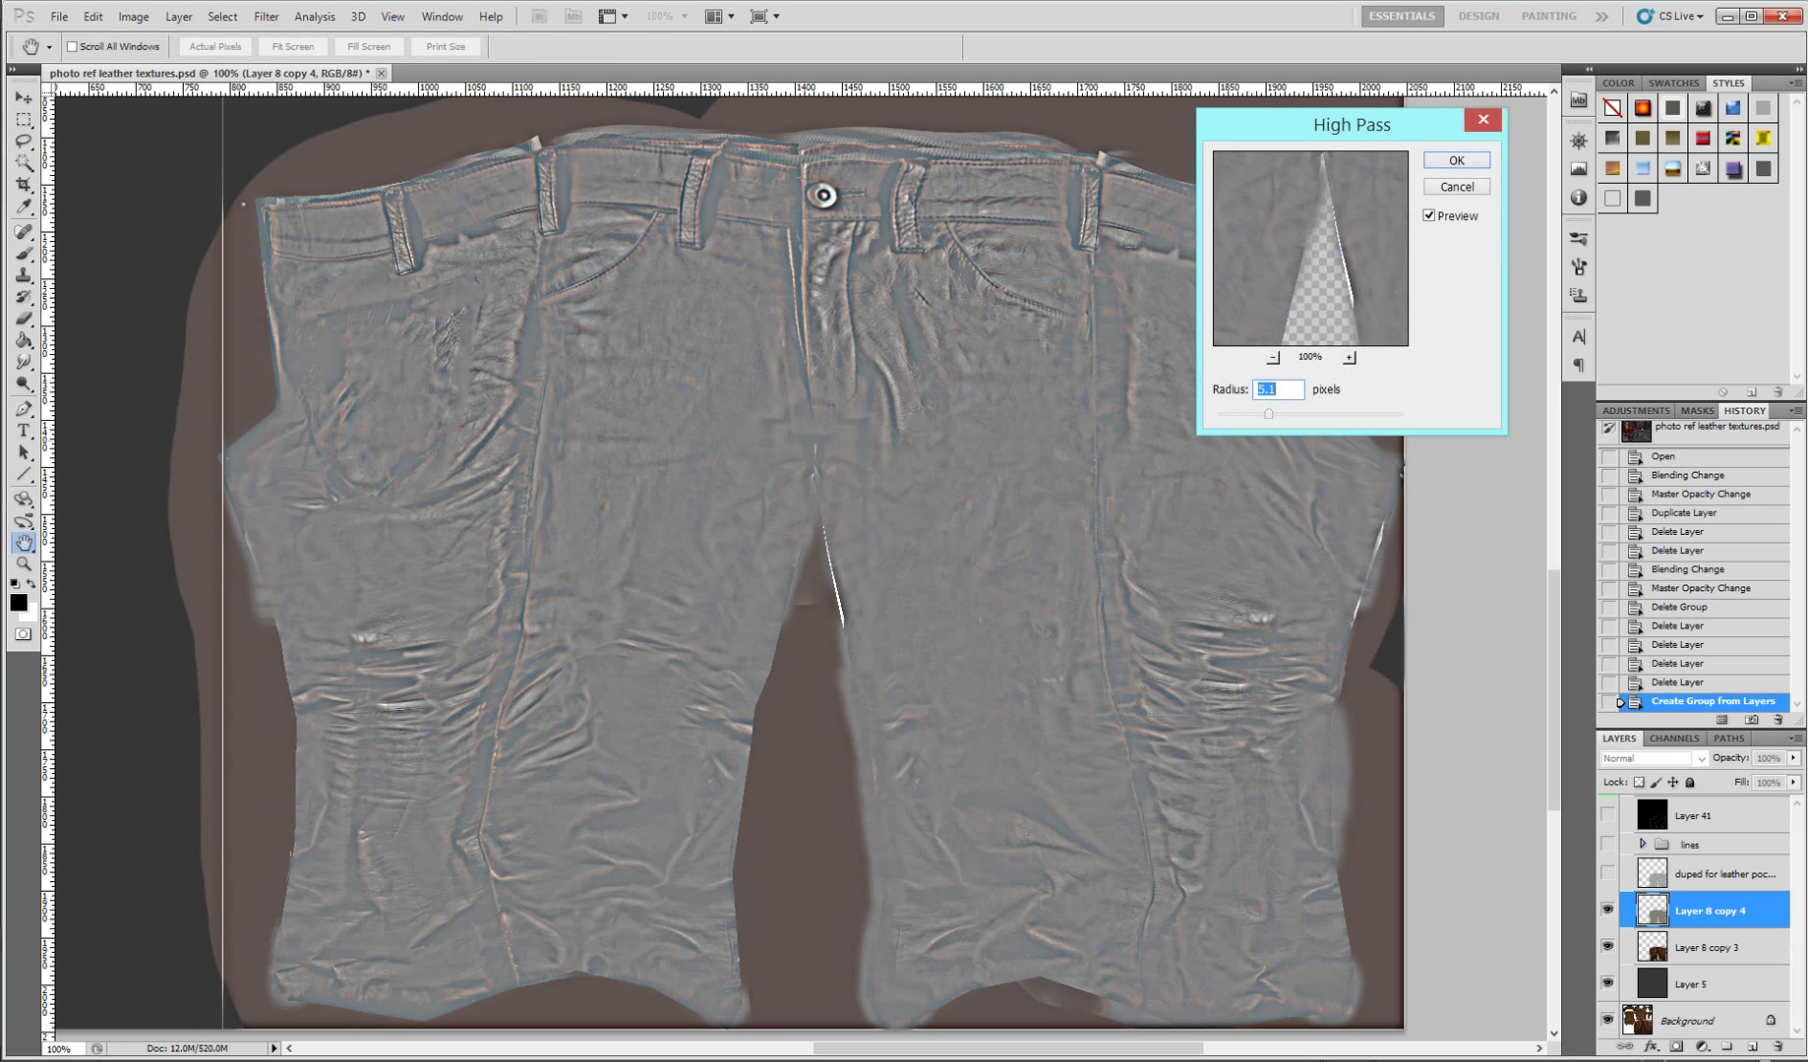
drag(1317, 414, 1355, 414)
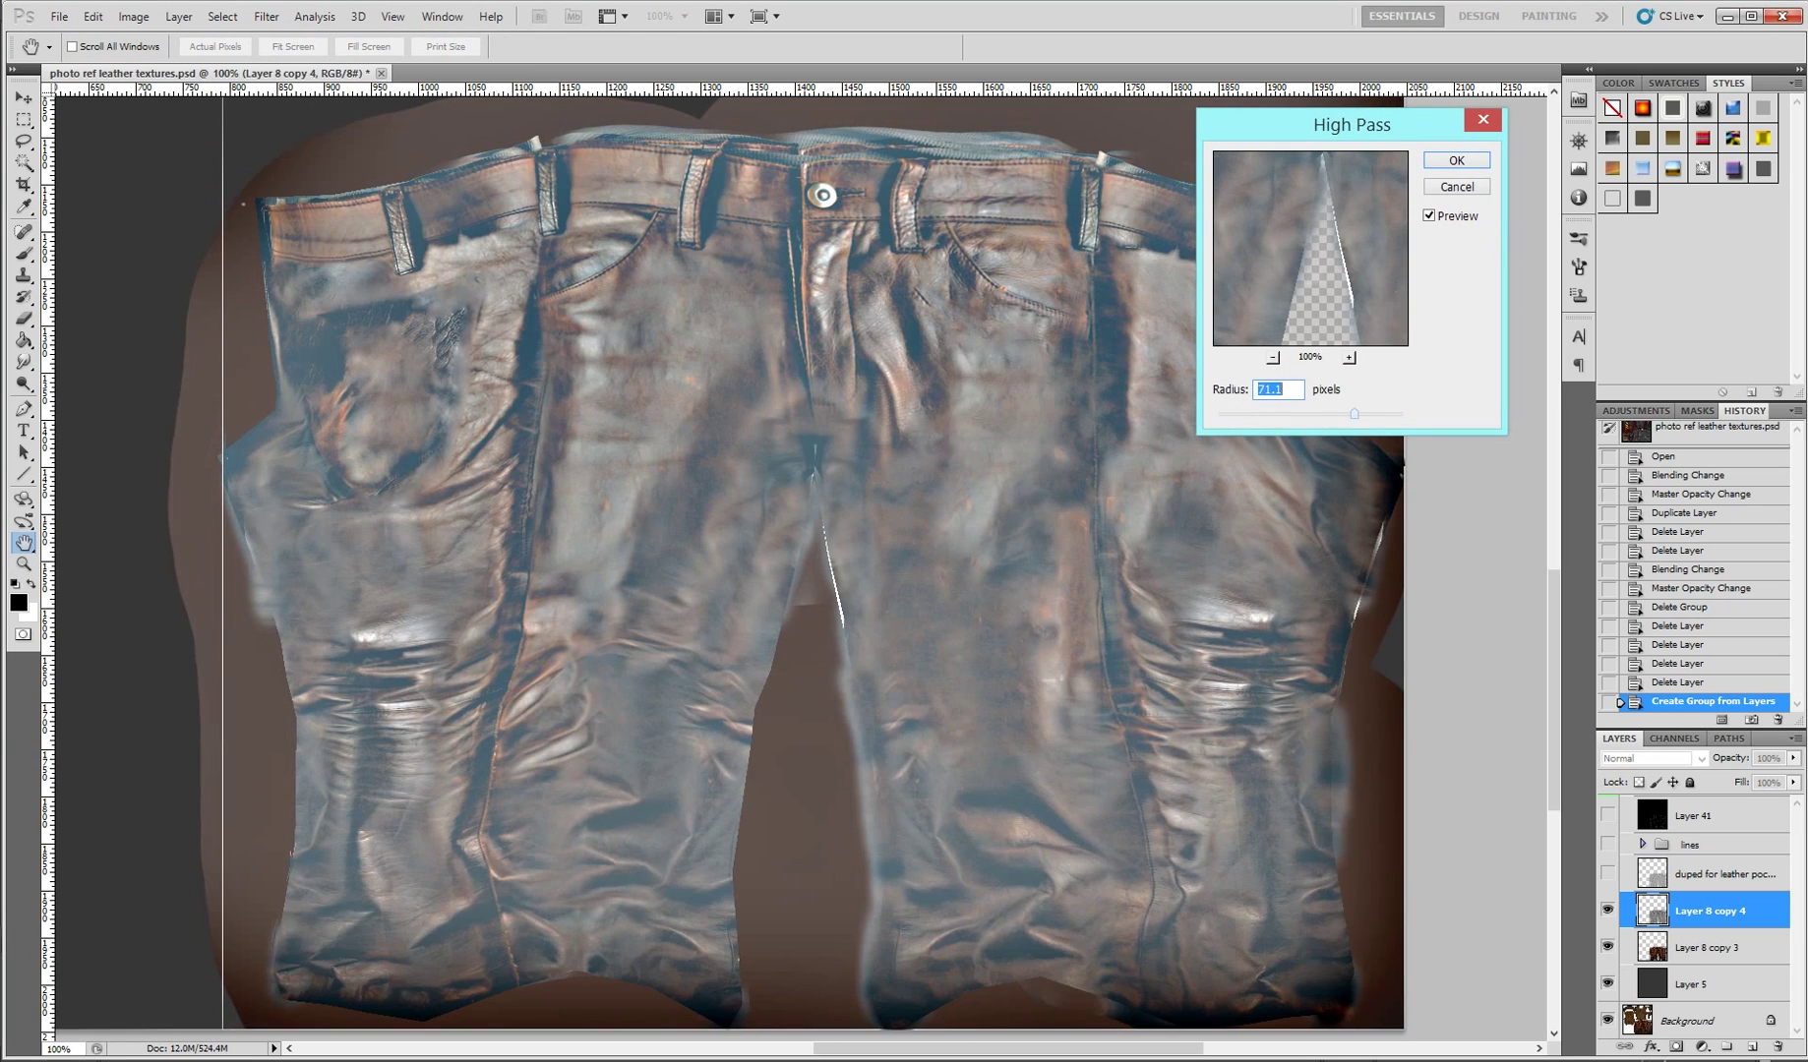
key(Up)
key(Up)
key(Up)
key(Up)
key(Up)
key(Up)
key(Up)
key(Up)
key(Up)
key(Up)
key(Up)
key(Up)
key(Up)
key(Up)
key(Up)
key(Up)
key(Up)
key(Up)
key(Up)
key(Up)
key(Up)
key(Up)
key(Up)
key(Up)
key(Return)
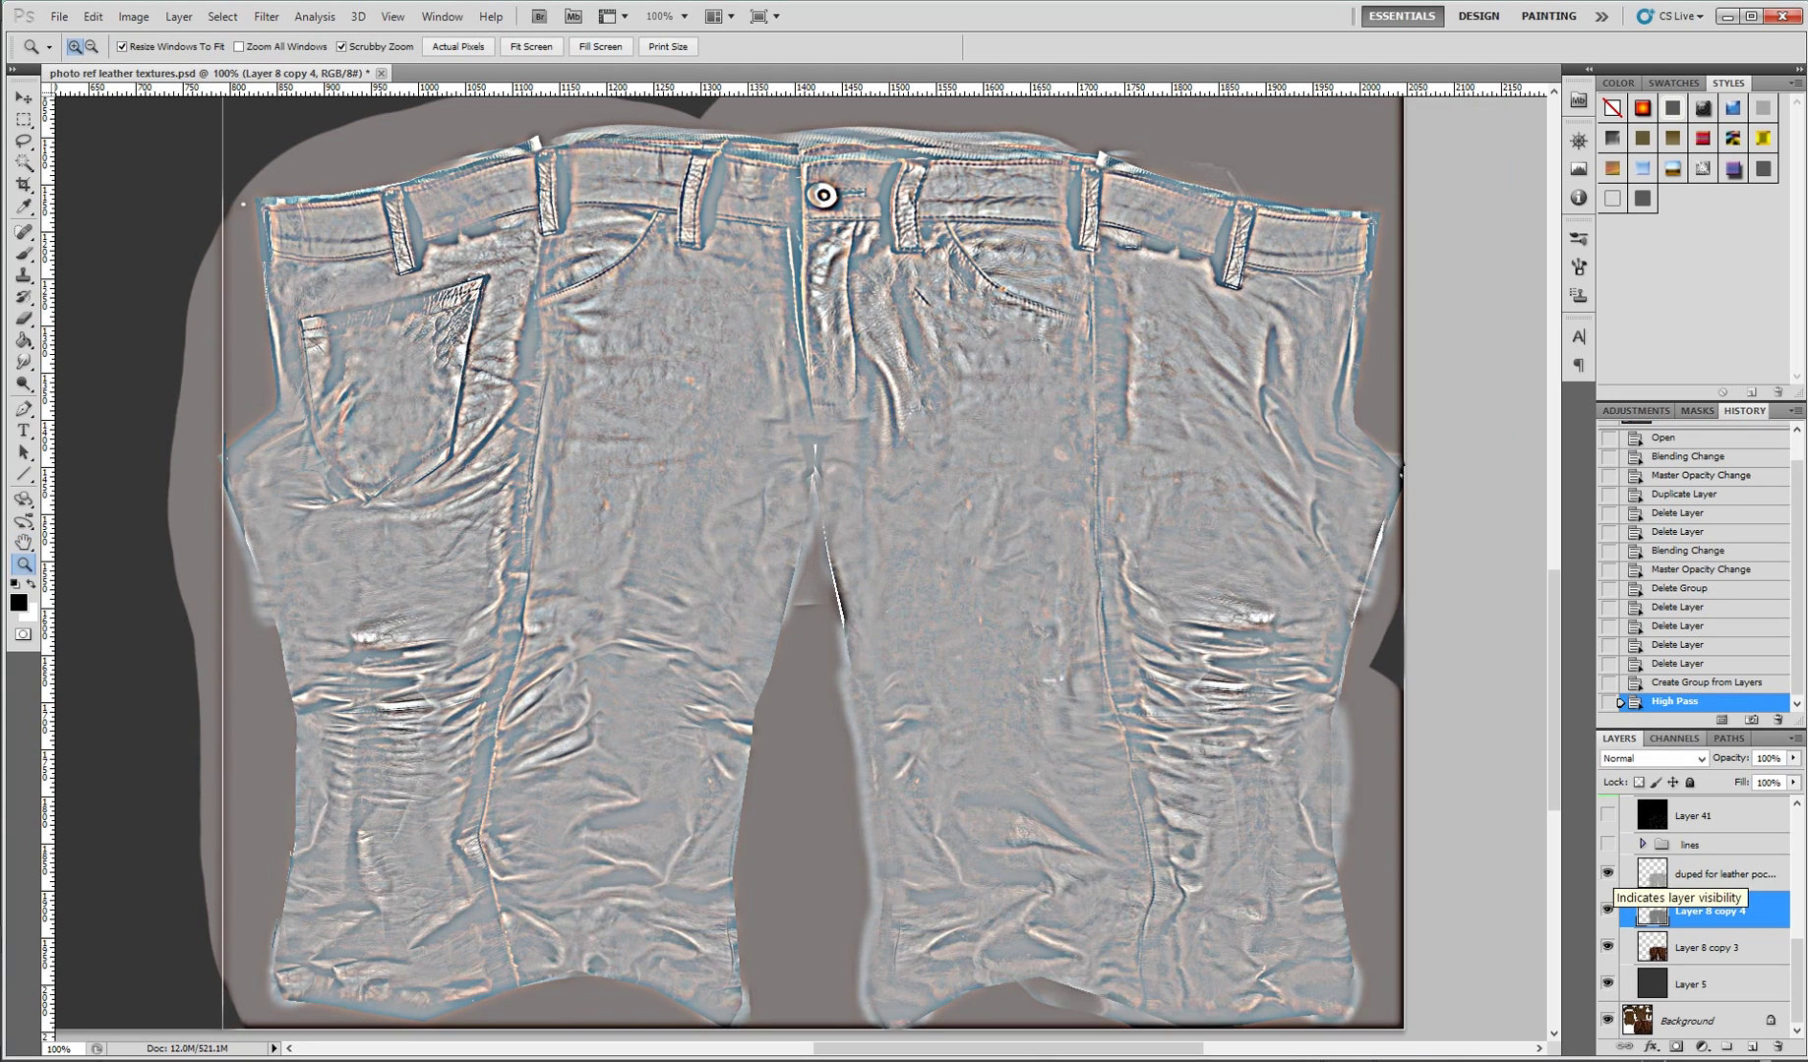
click(1607, 844)
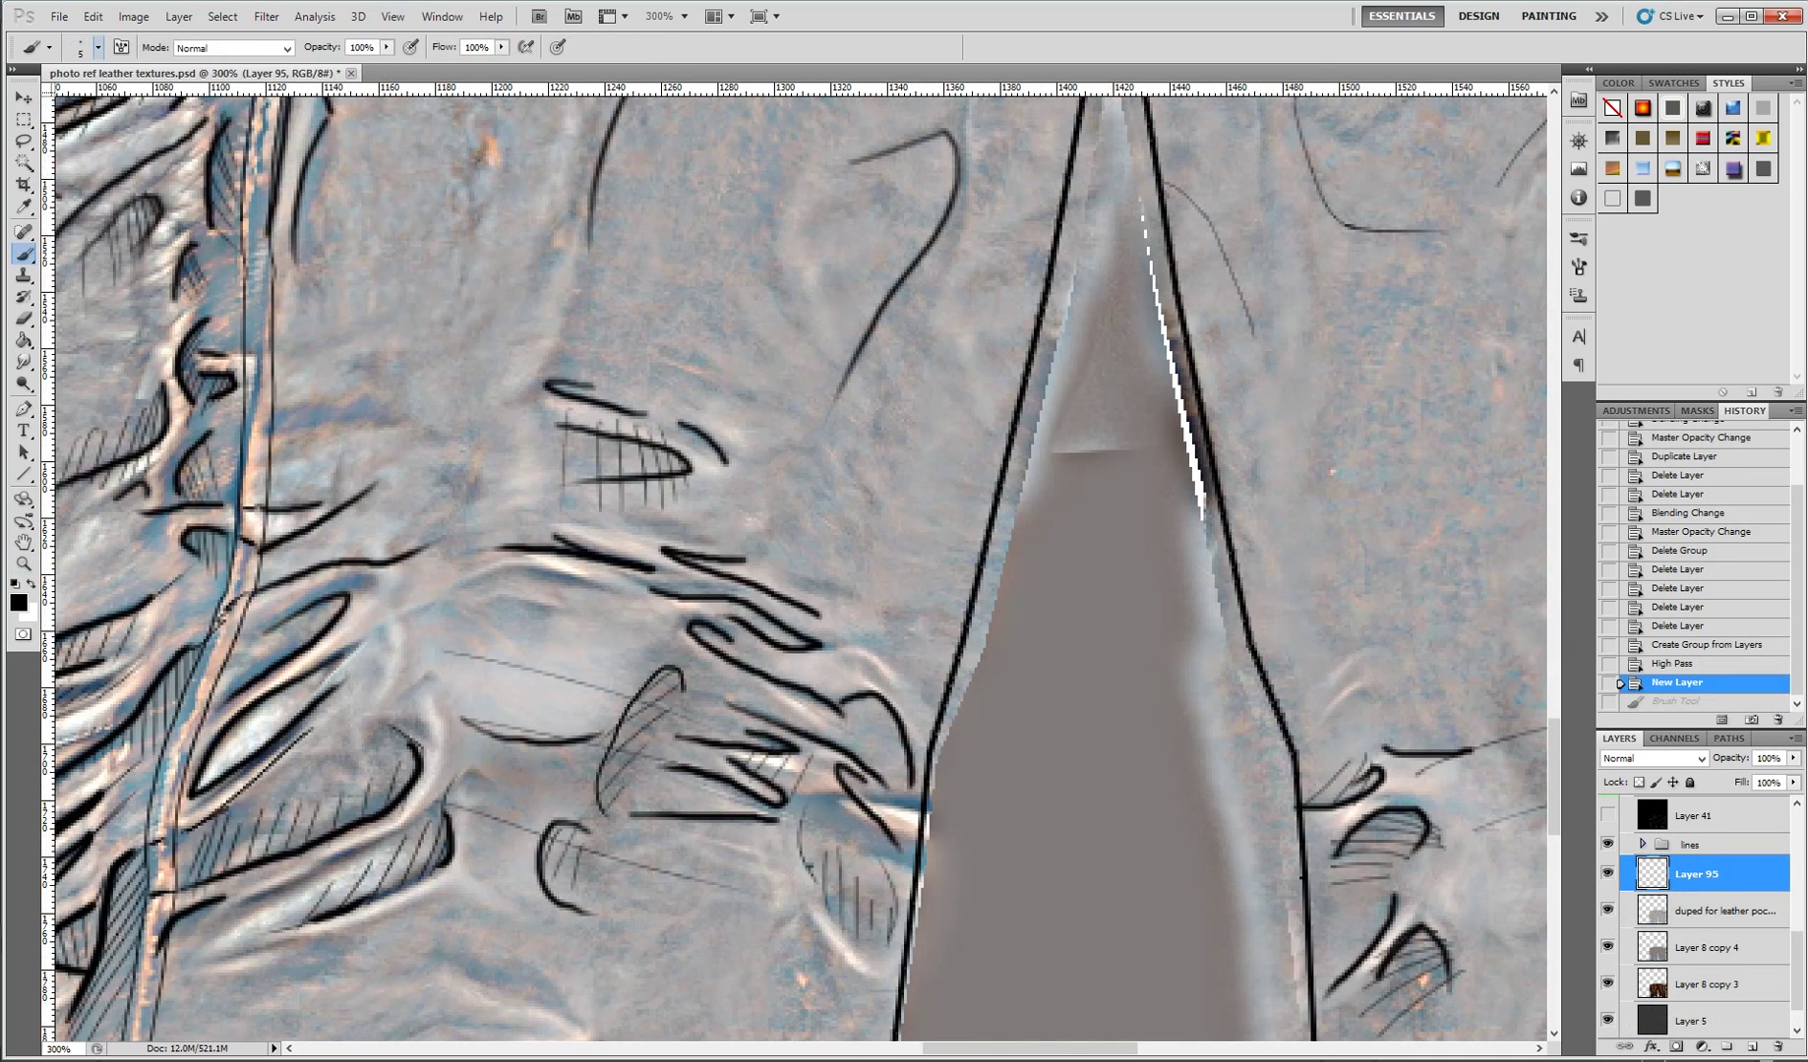
- Review the brush presets and Brush panel, then undo a test crease stroke
click(98, 47)
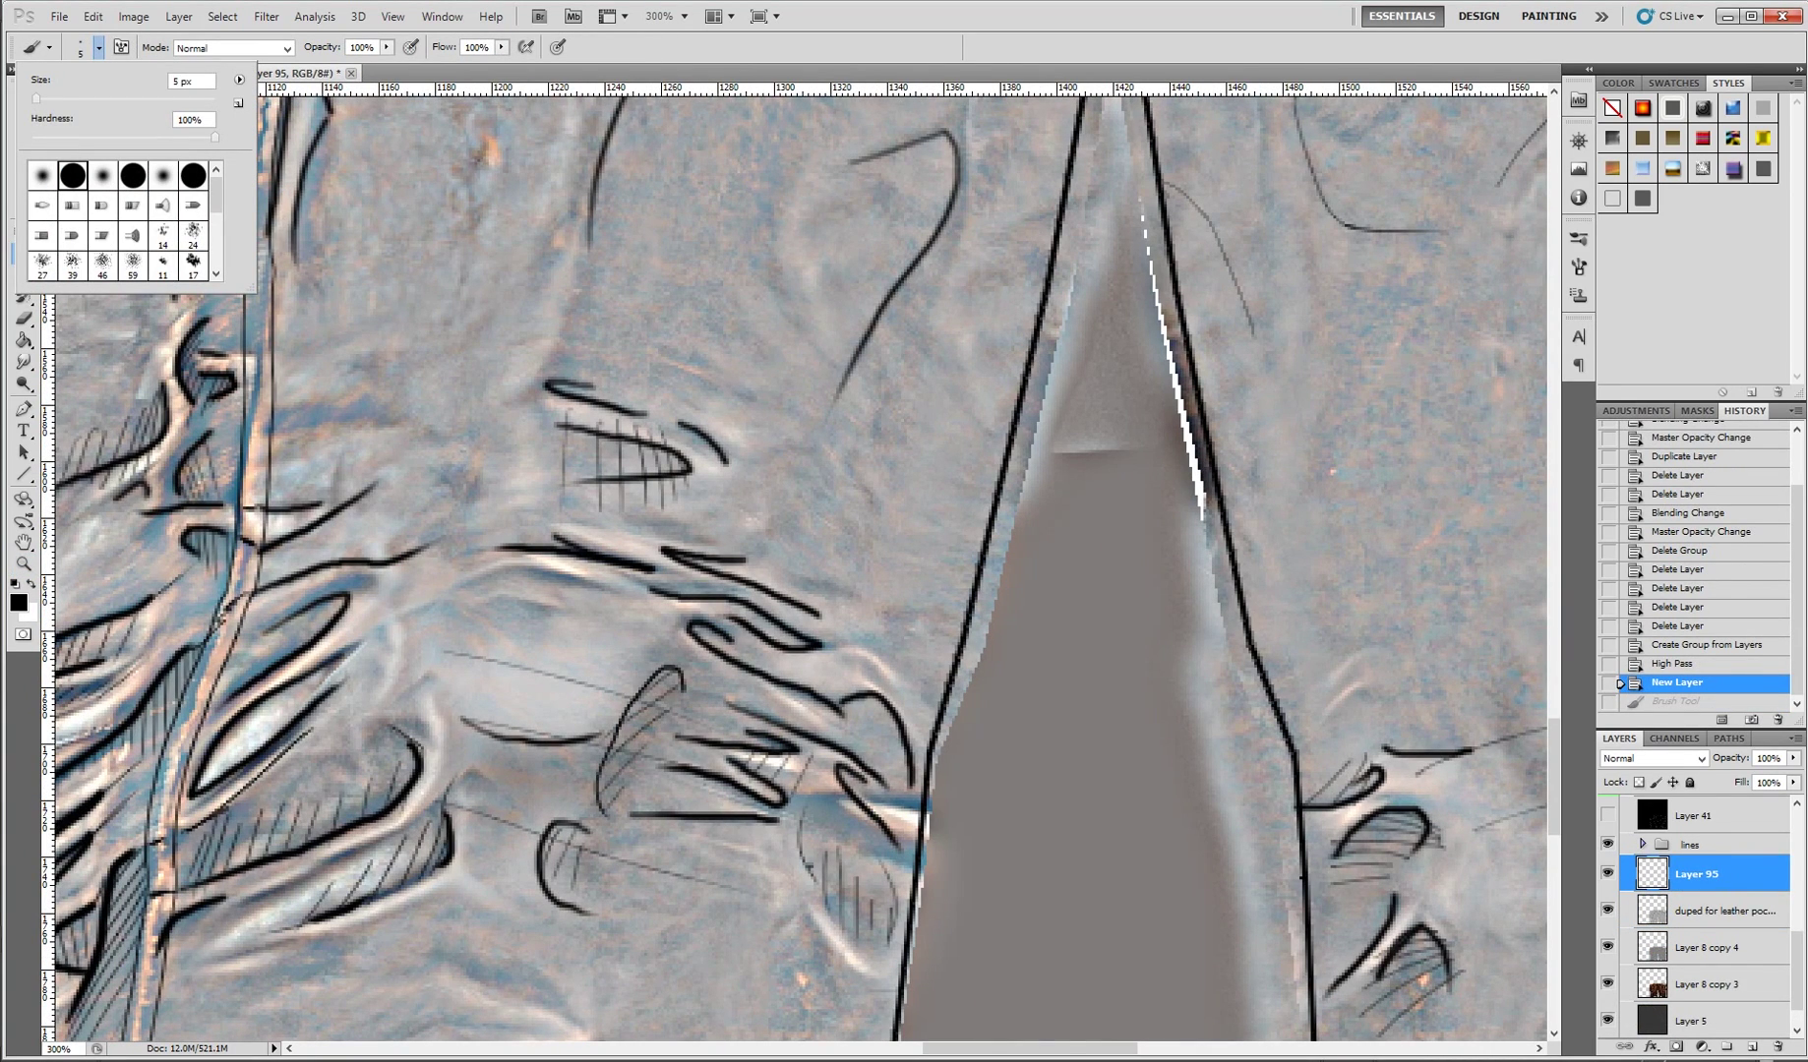
key(Escape)
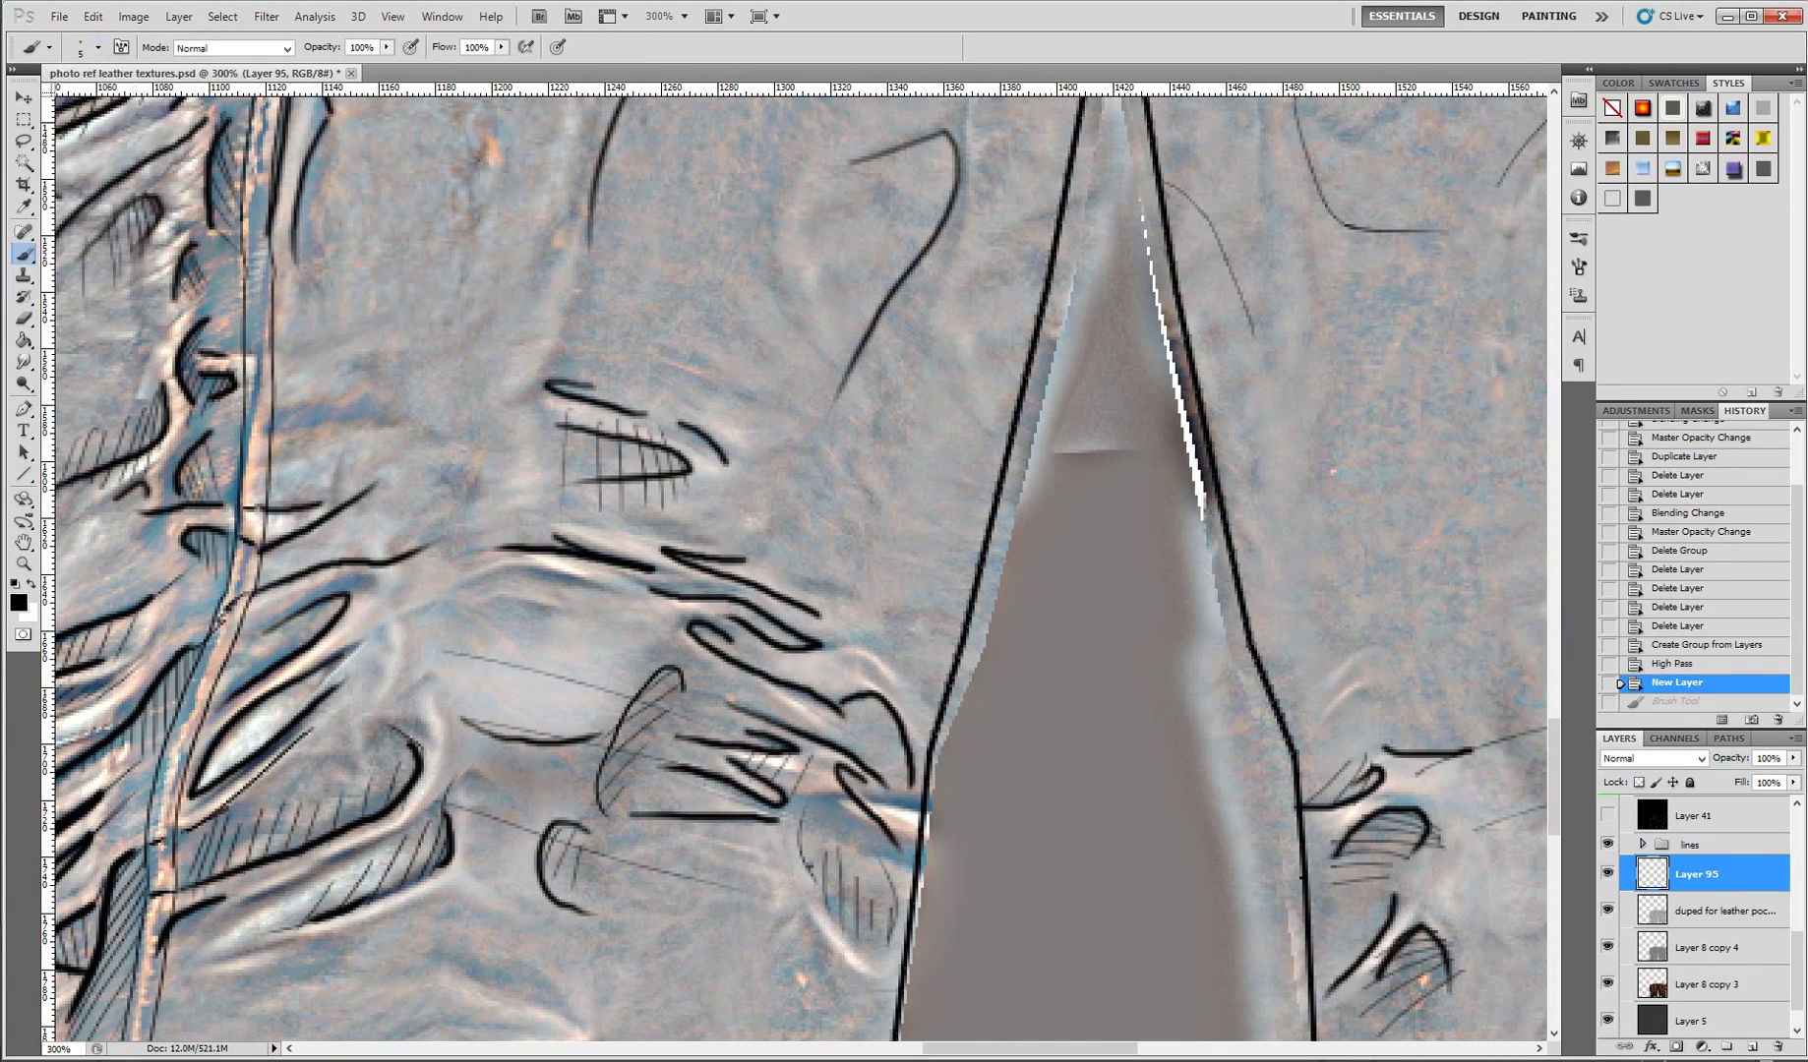
click(121, 47)
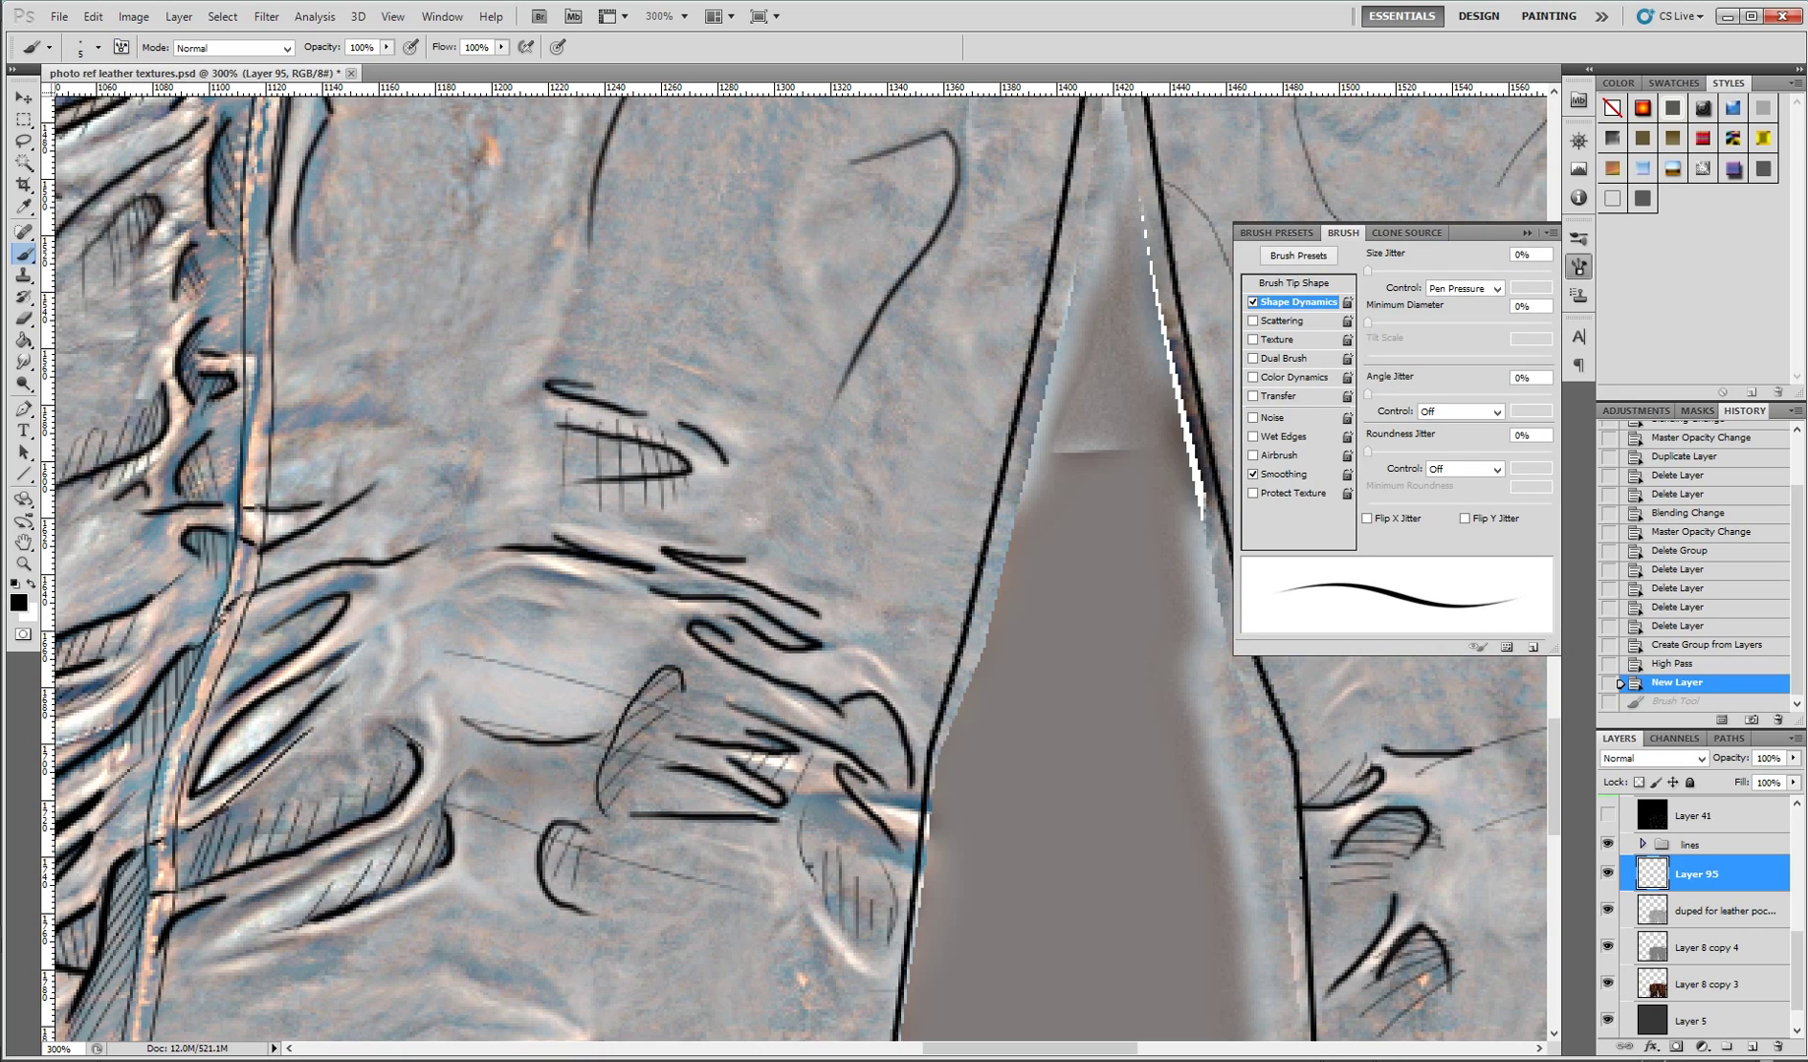
key(F5)
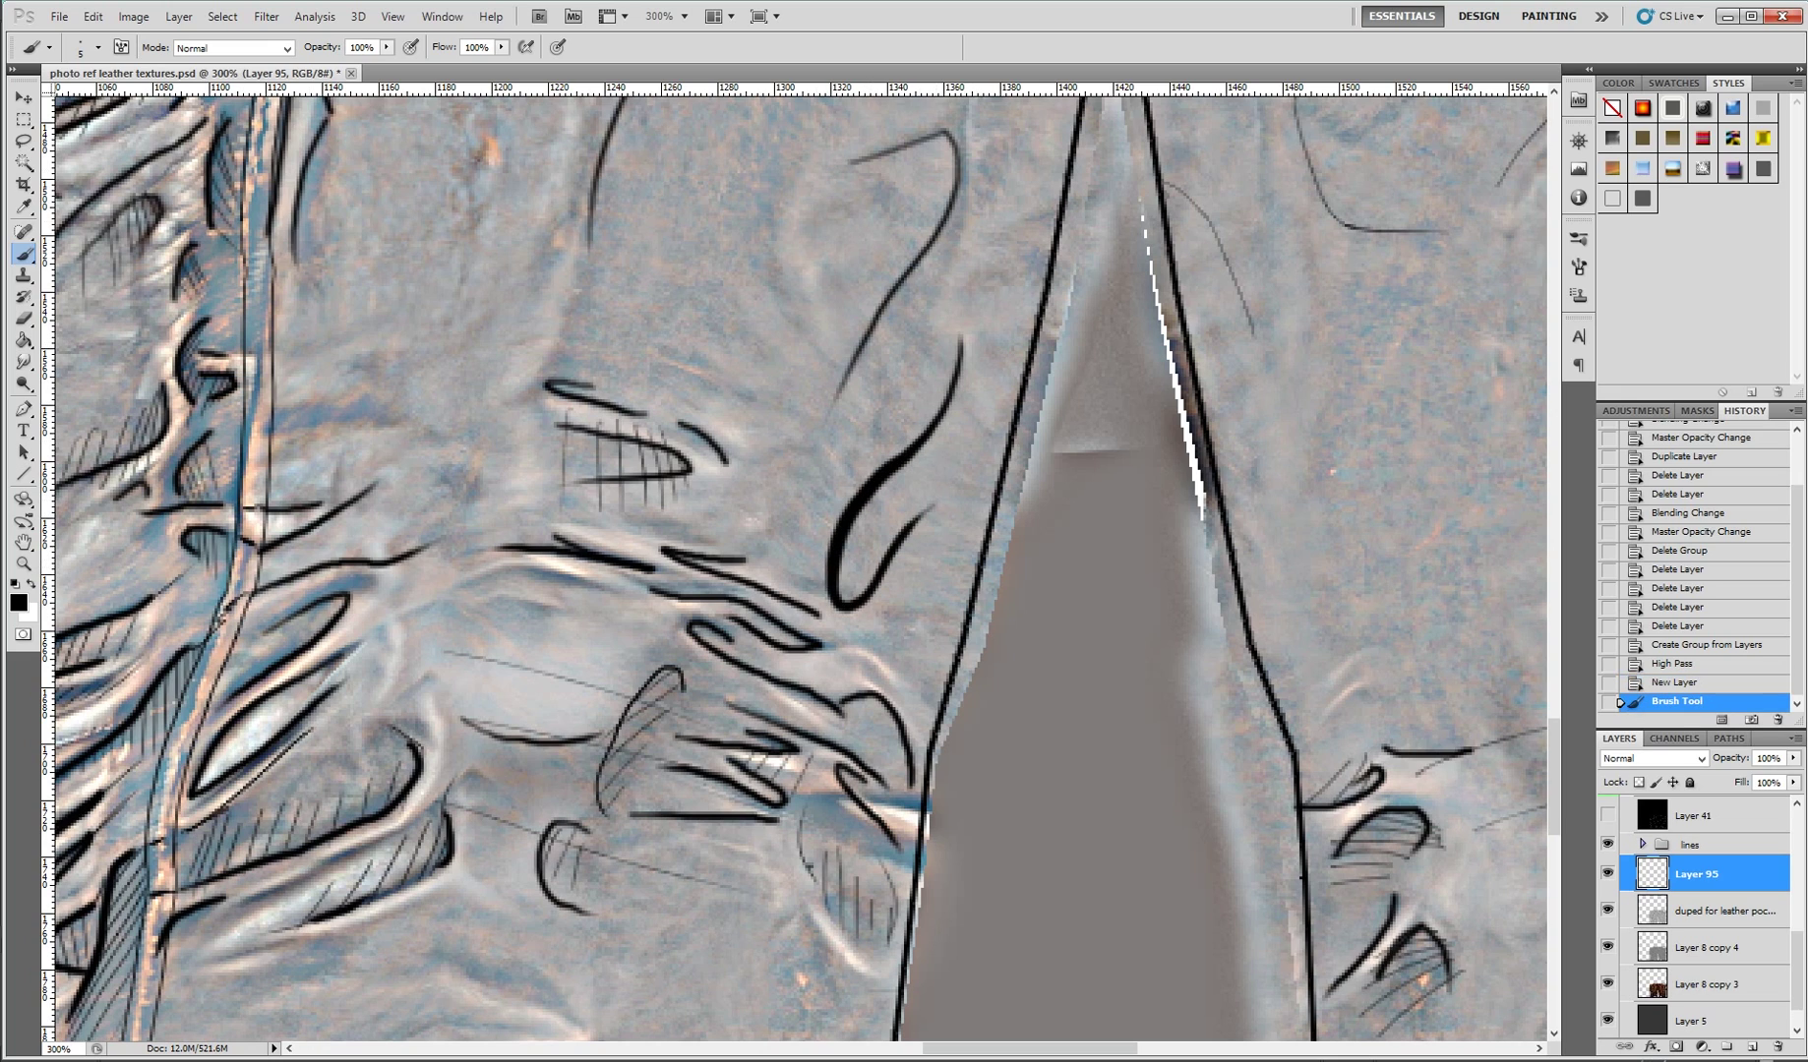
click(99, 47)
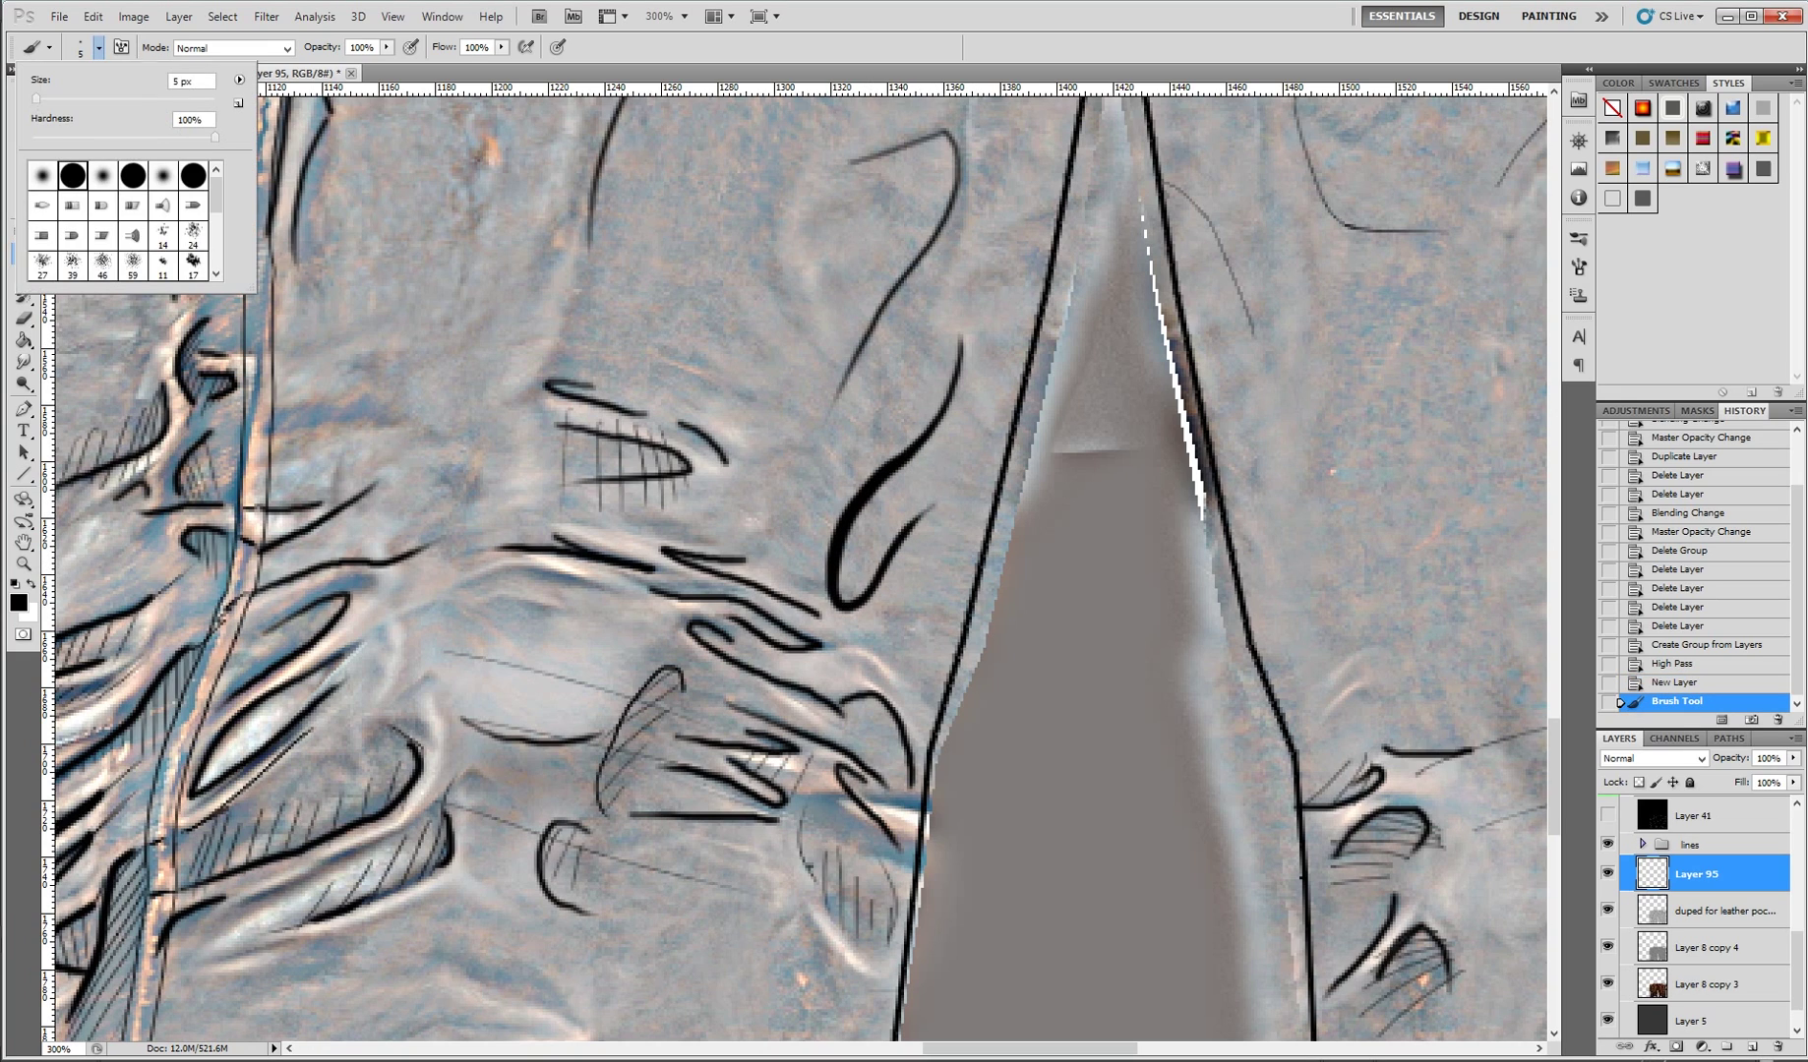
key(Escape)
drag(729, 394, 817, 292)
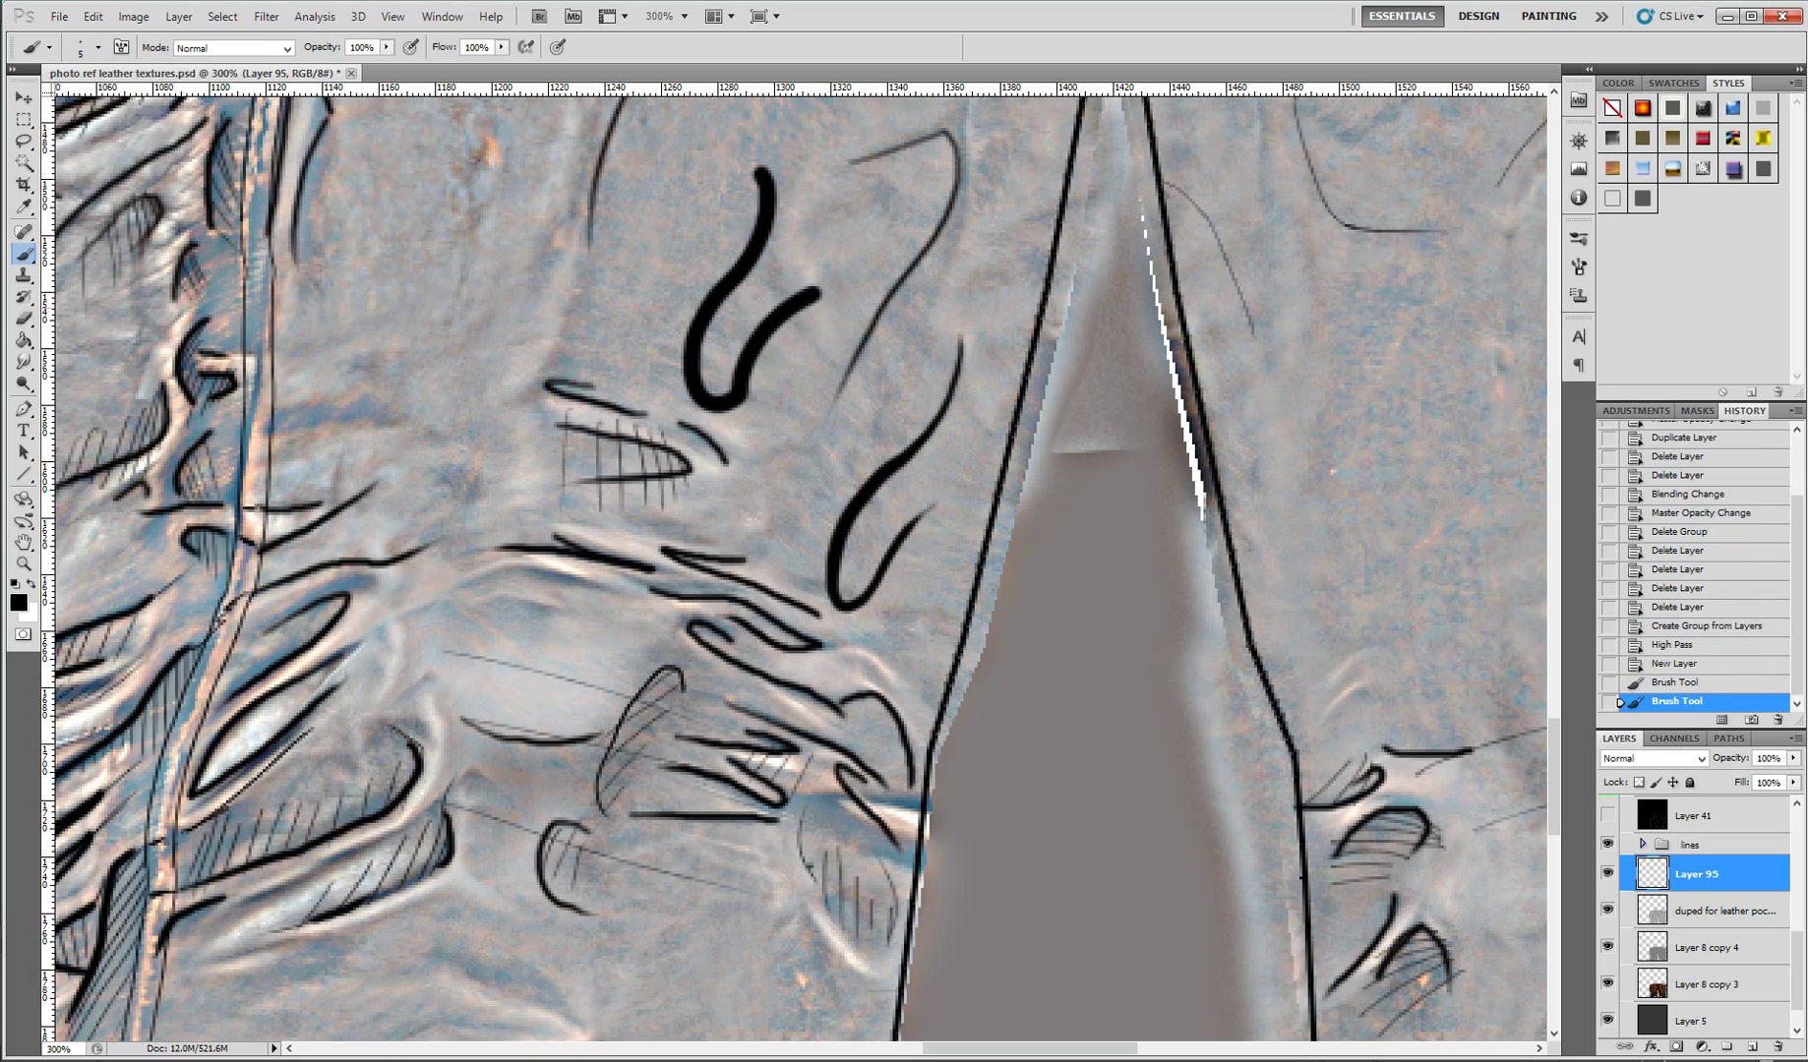
key(ctrl+alt+z)
key(ctrl+alt+z)
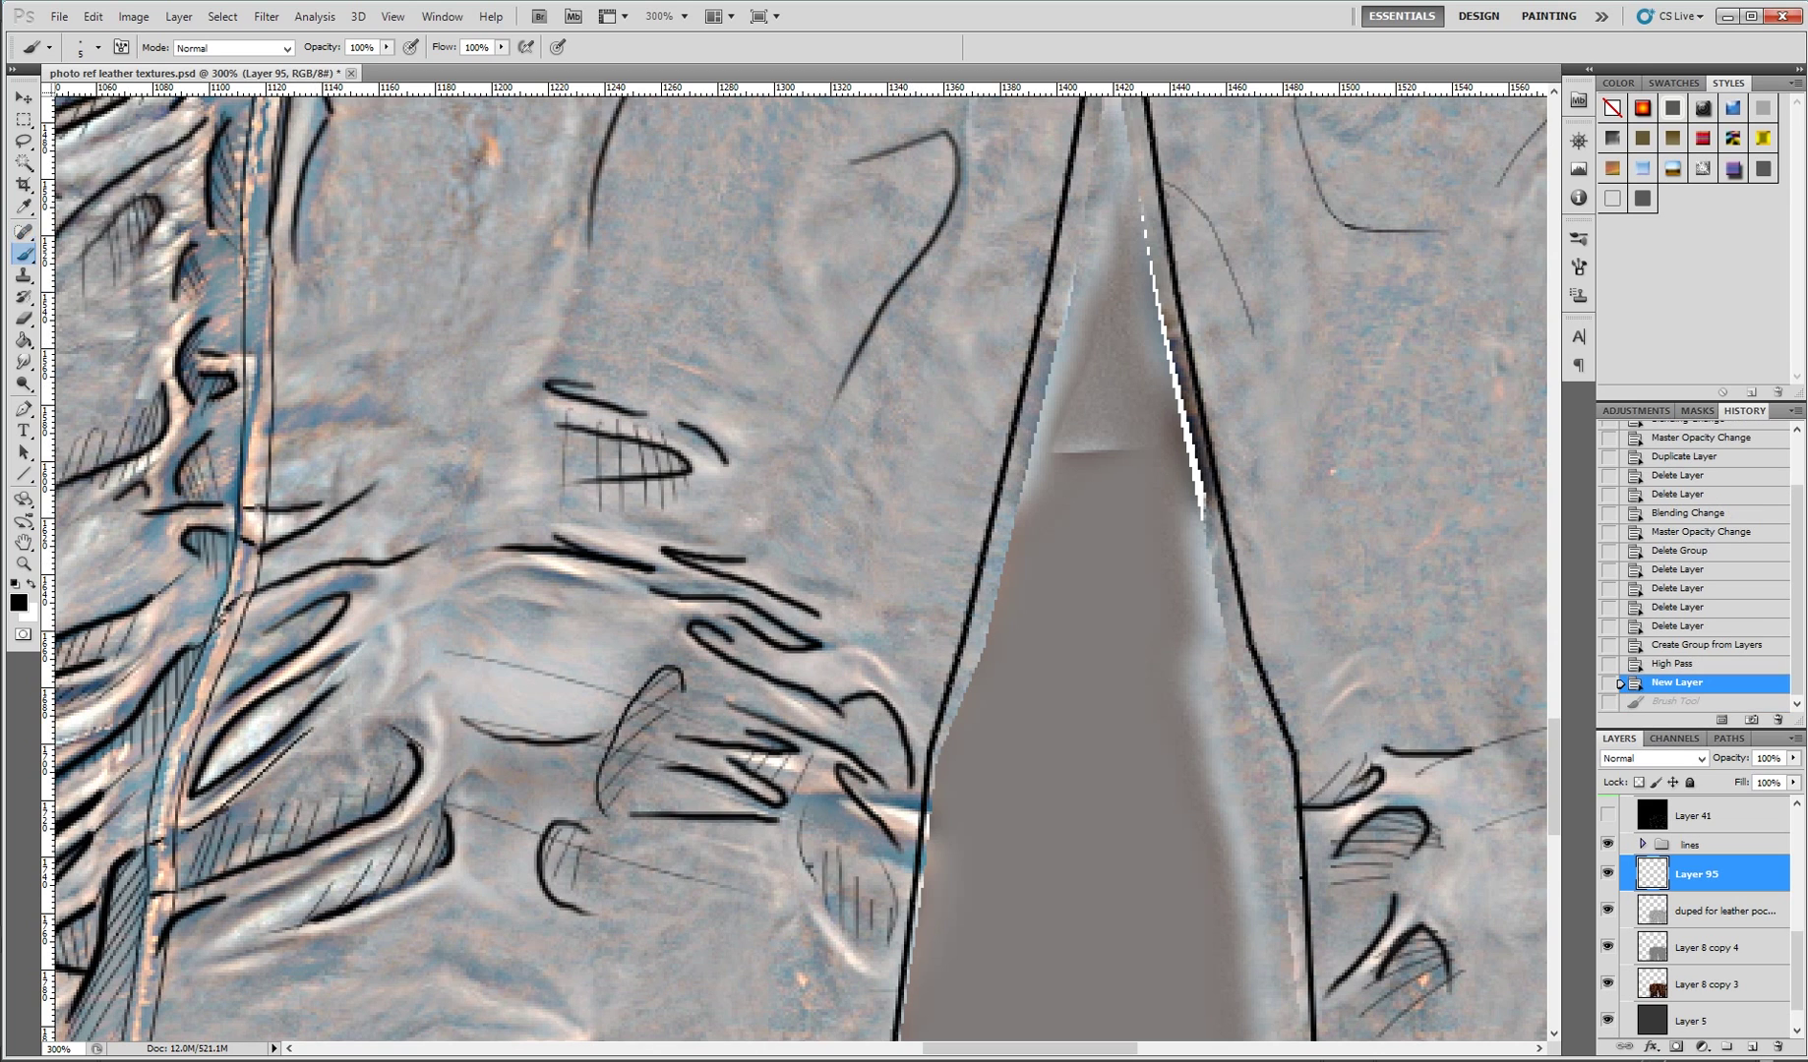
click(98, 48)
click(1080, 735)
- Hide the lines group and paint dark leaf-shaped crease strokes on Layer 95
click(1607, 843)
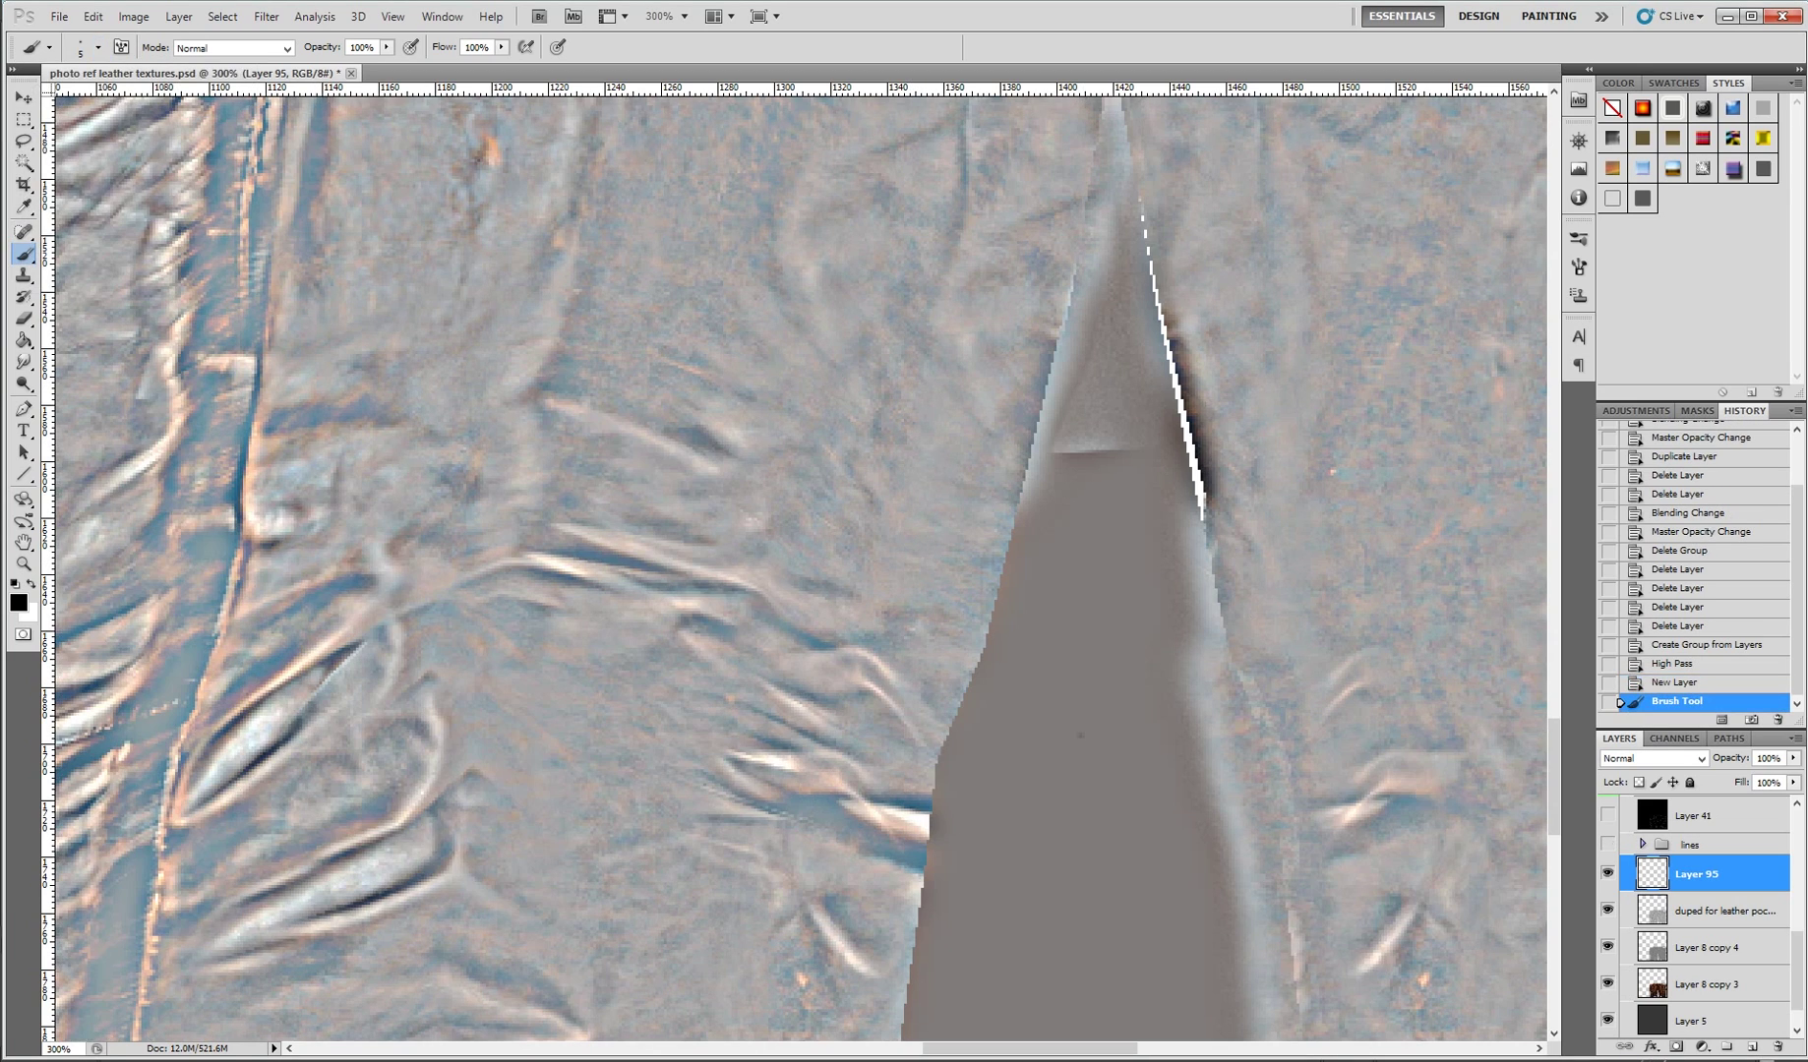
drag(418, 718, 553, 568)
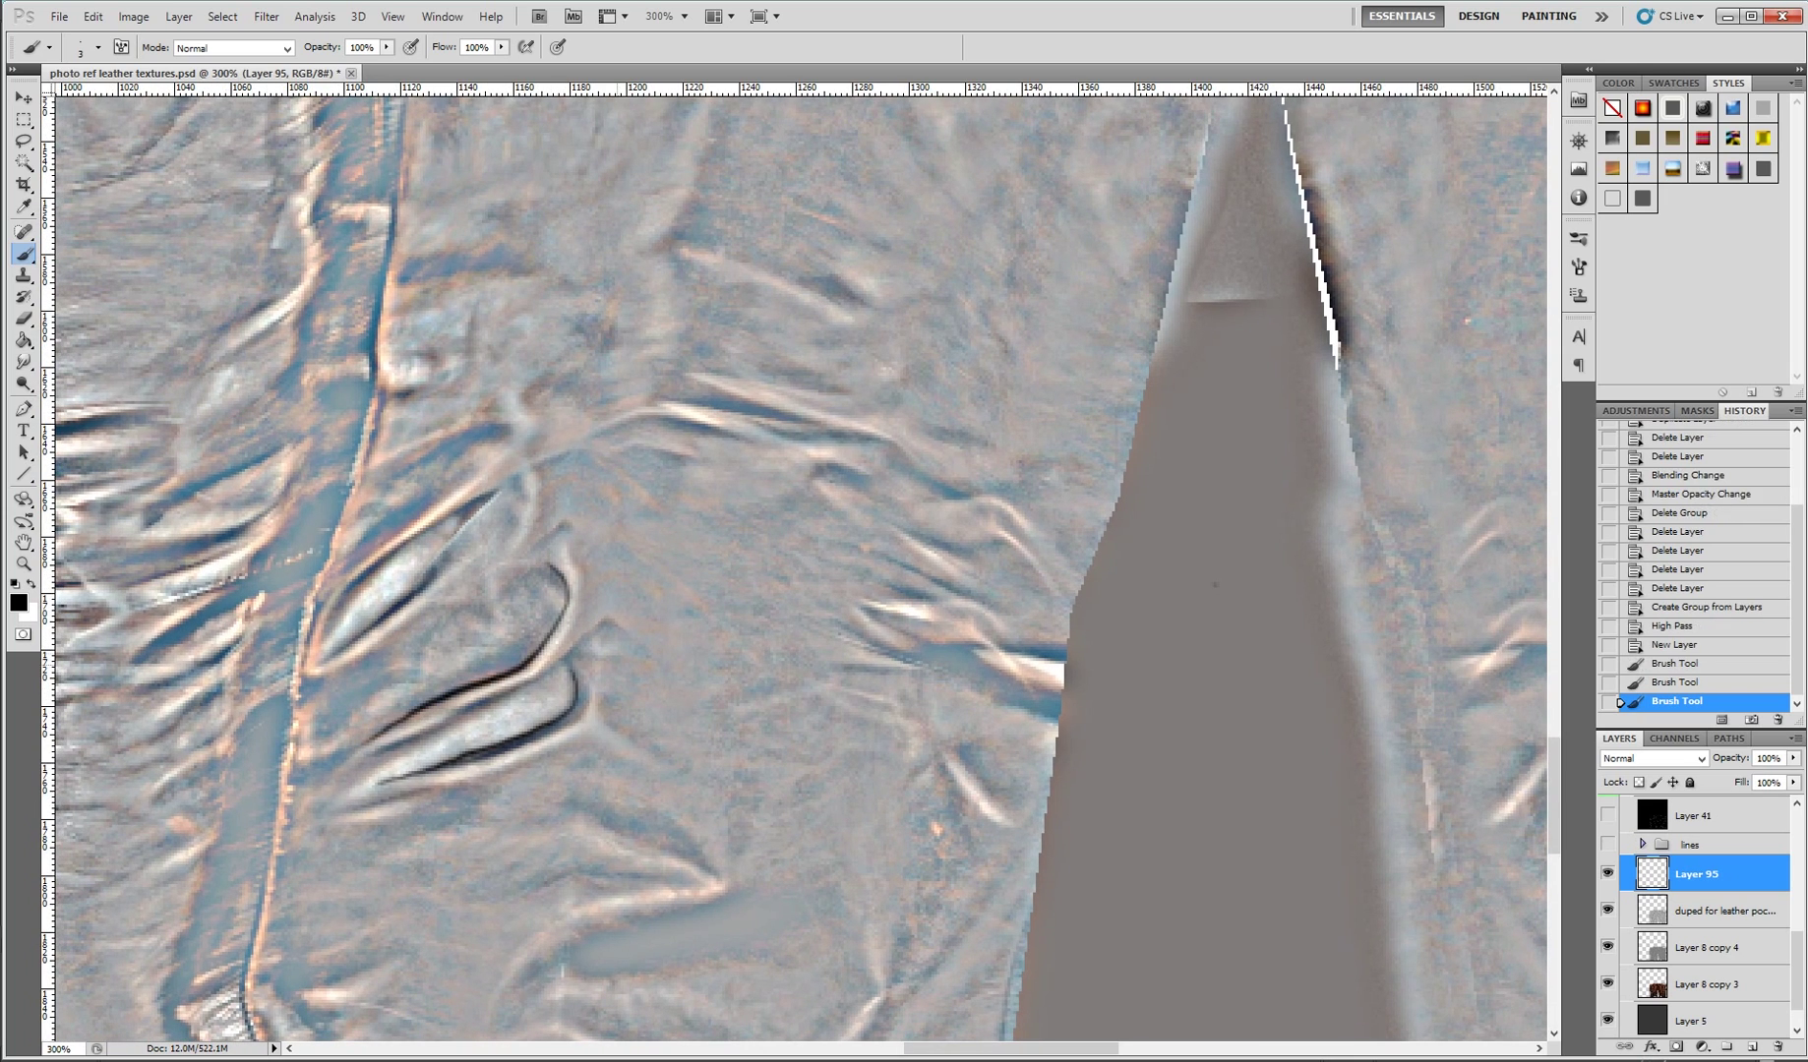
drag(605, 703, 762, 790)
mouse_move(458, 504)
mouse_down()
mouse_move(393, 547)
mouse_move(308, 649)
mouse_up()
mouse_move(493, 493)
mouse_down()
mouse_move(366, 630)
mouse_move(514, 566)
mouse_move(452, 614)
mouse_up()
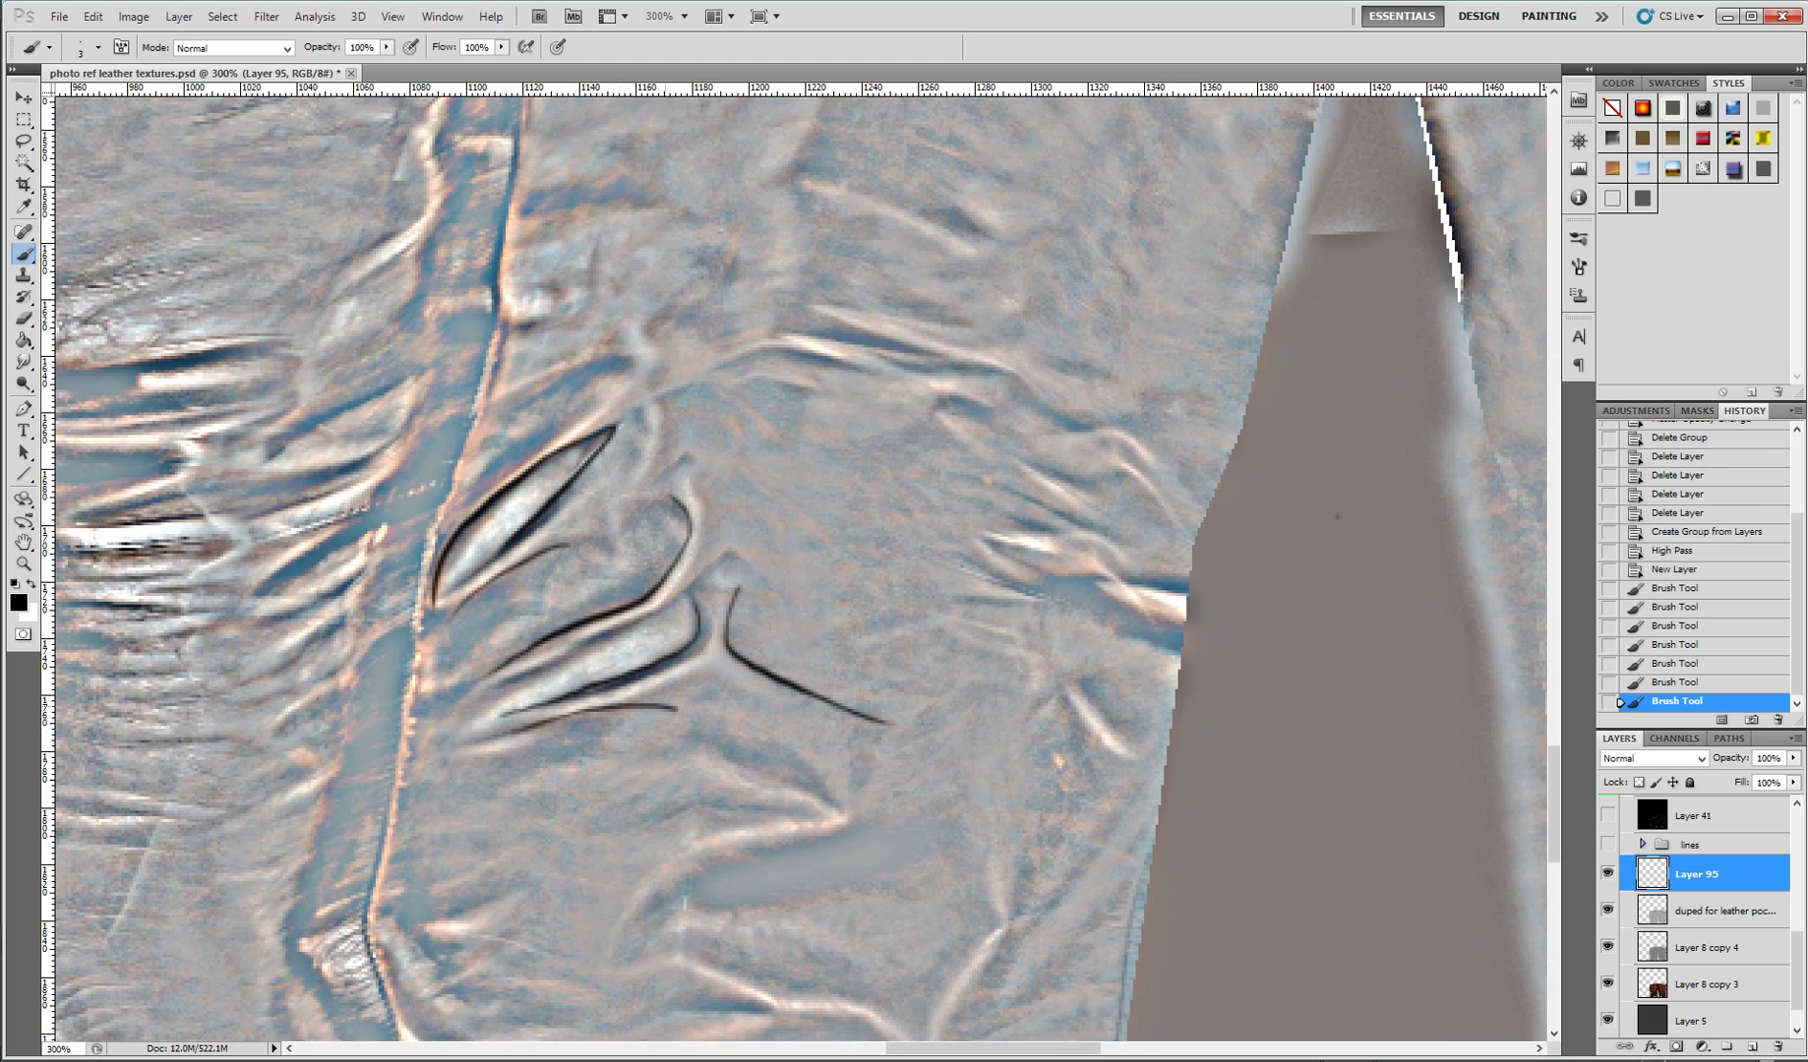
drag(679, 708, 645, 738)
- Add a new Layer 96 and fill it with white
click(1726, 909)
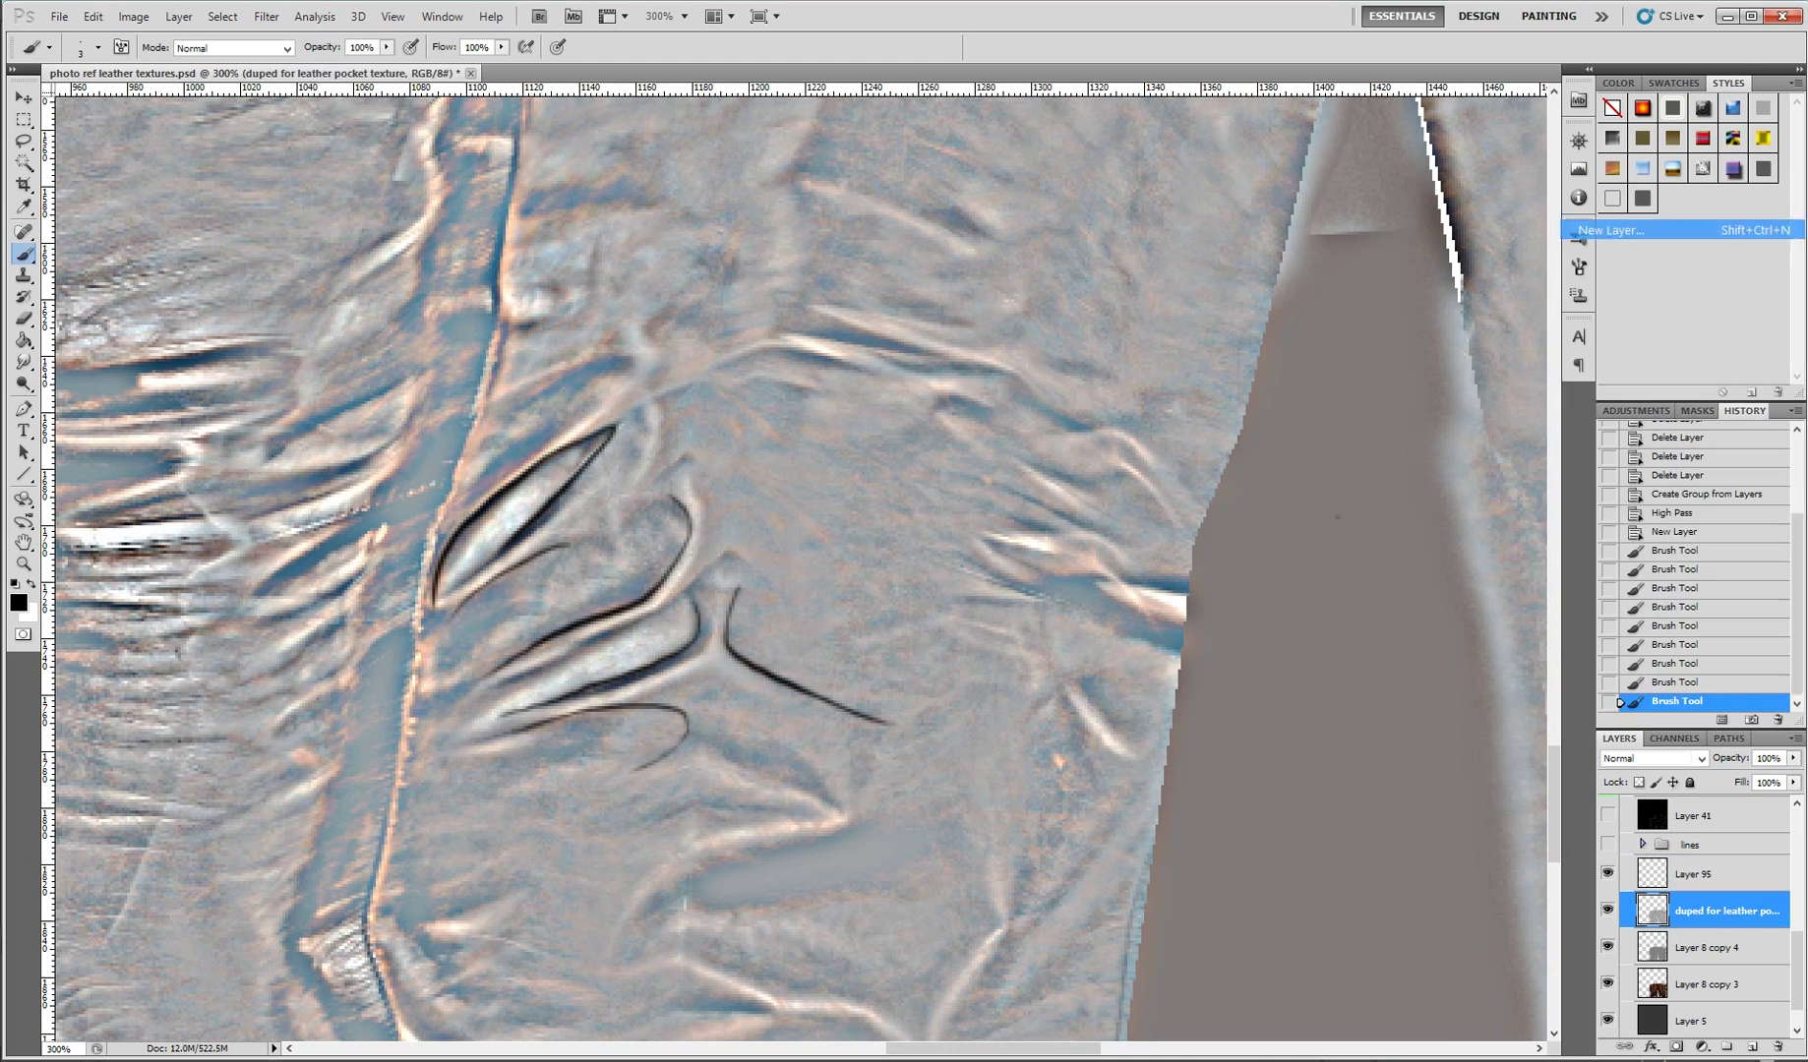
click(1796, 737)
click(1613, 229)
key(Return)
key(g)
key(x)
click(787, 492)
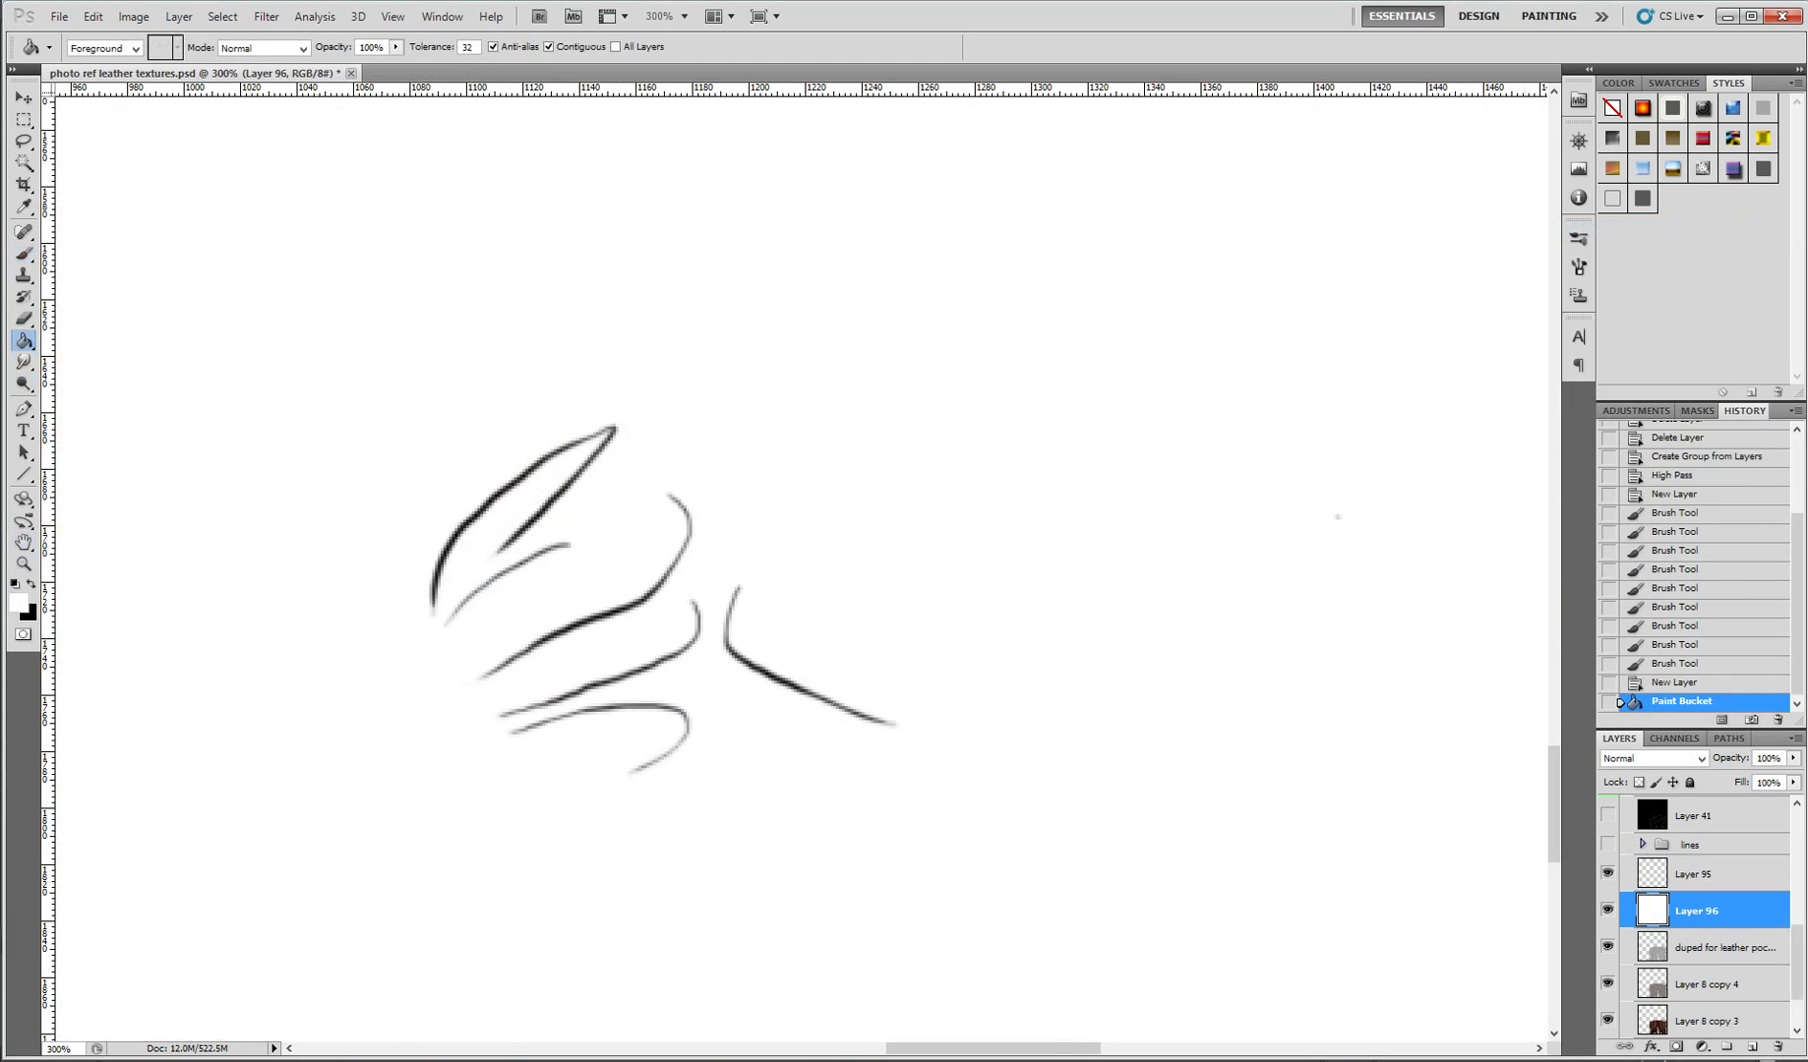
- Retrace the leaf, middle, lower and V crease strokes on Layer 95 in darker black
key(alt+bracketright)
key(b)
key(x)
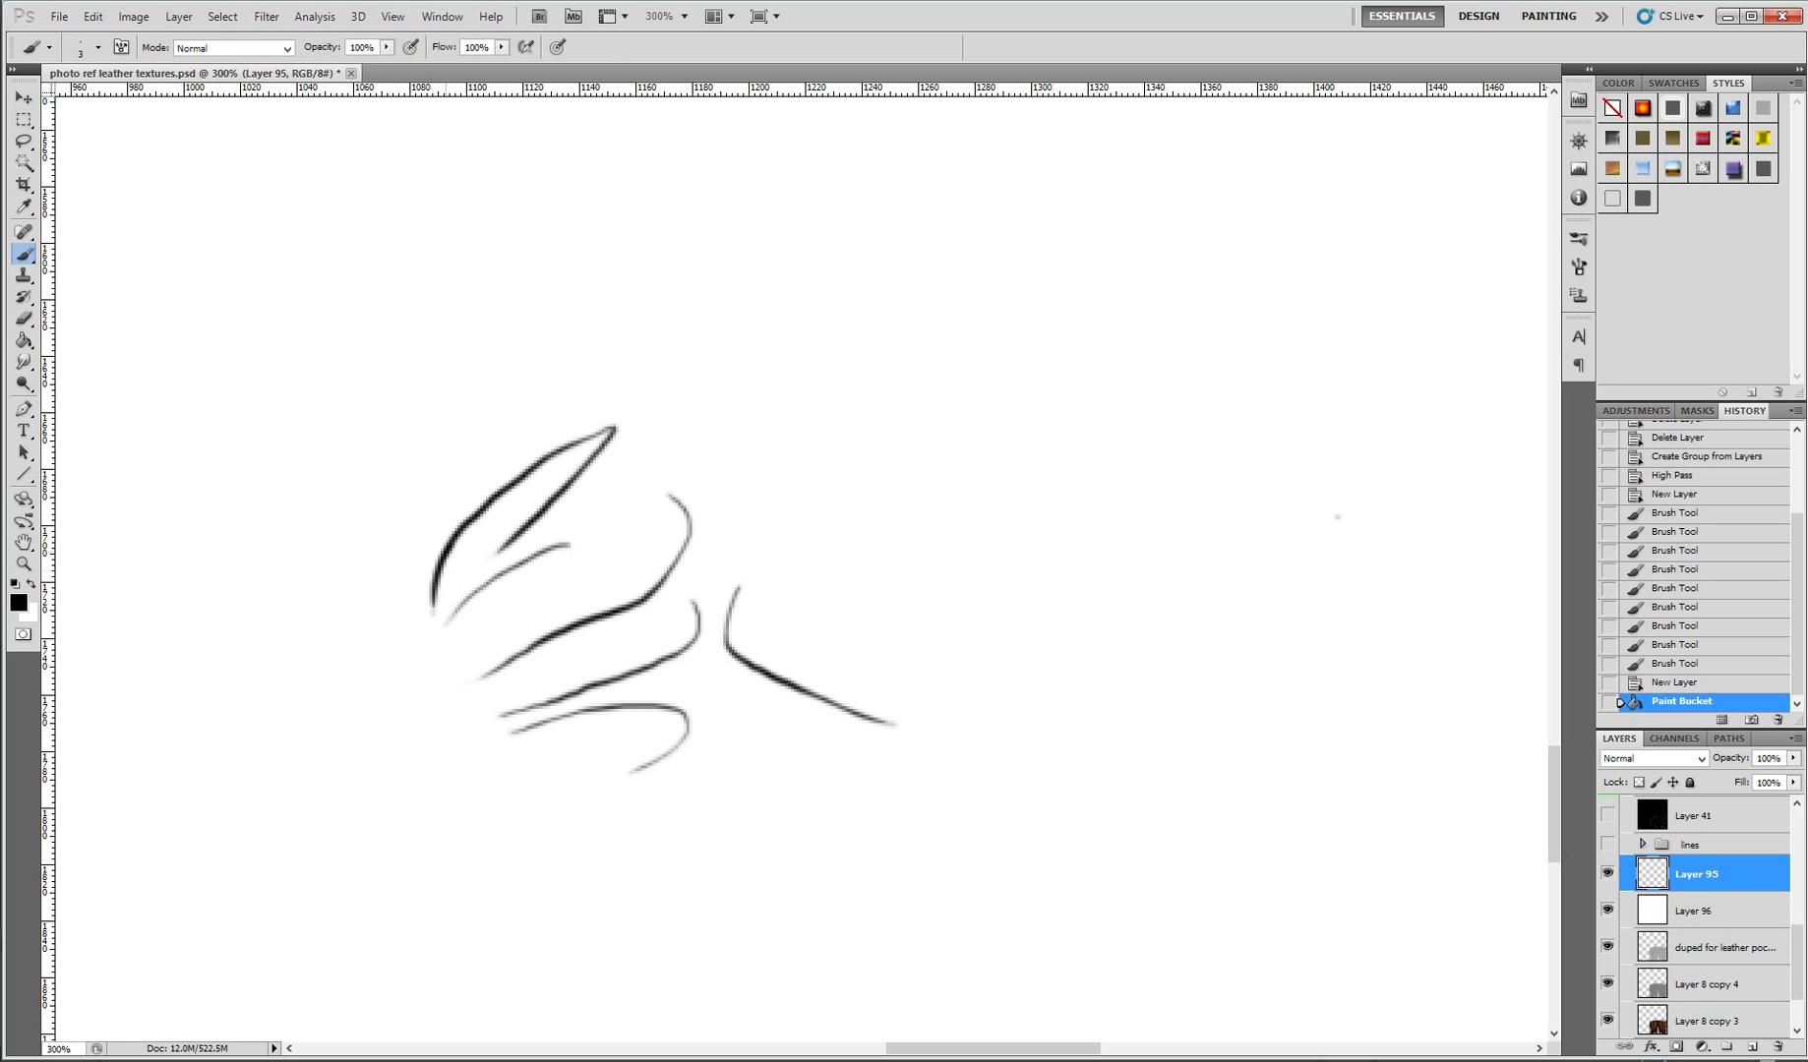
mouse_move(454, 541)
mouse_down()
mouse_move(573, 439)
mouse_move(480, 563)
mouse_up()
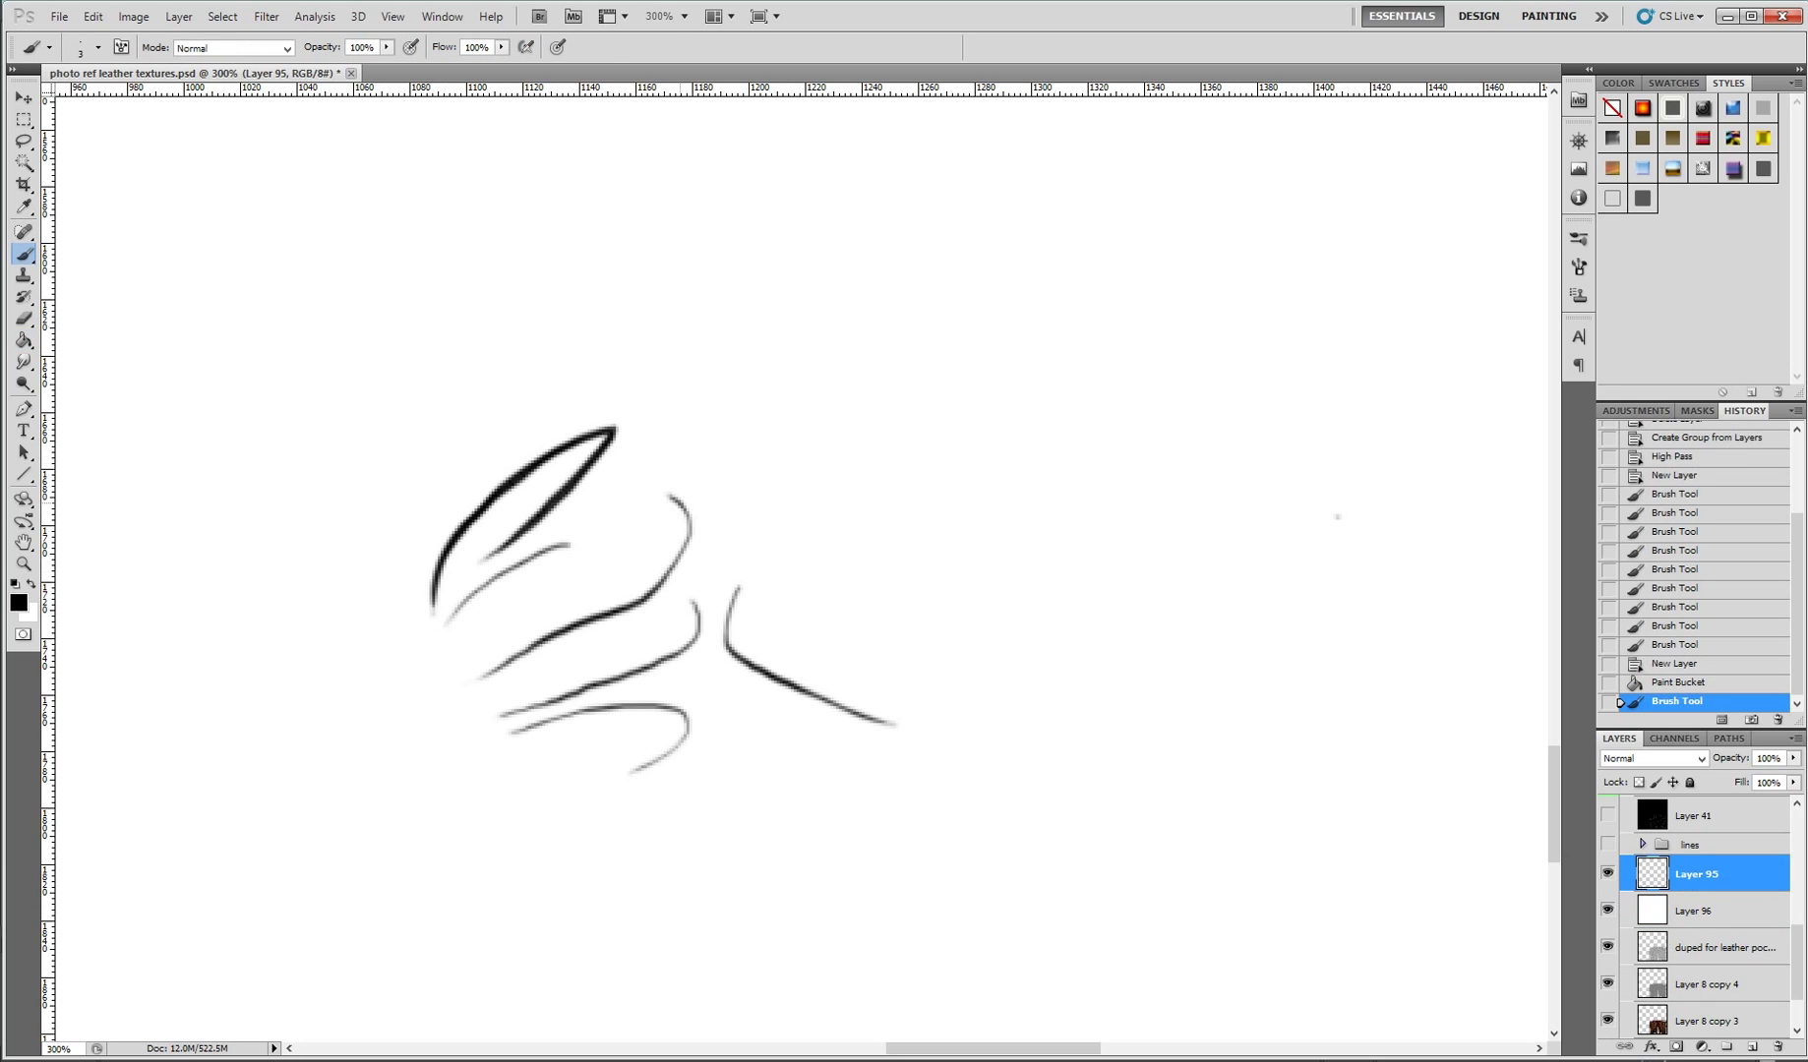
mouse_move(688, 508)
mouse_down()
mouse_move(651, 594)
mouse_move(454, 698)
mouse_up()
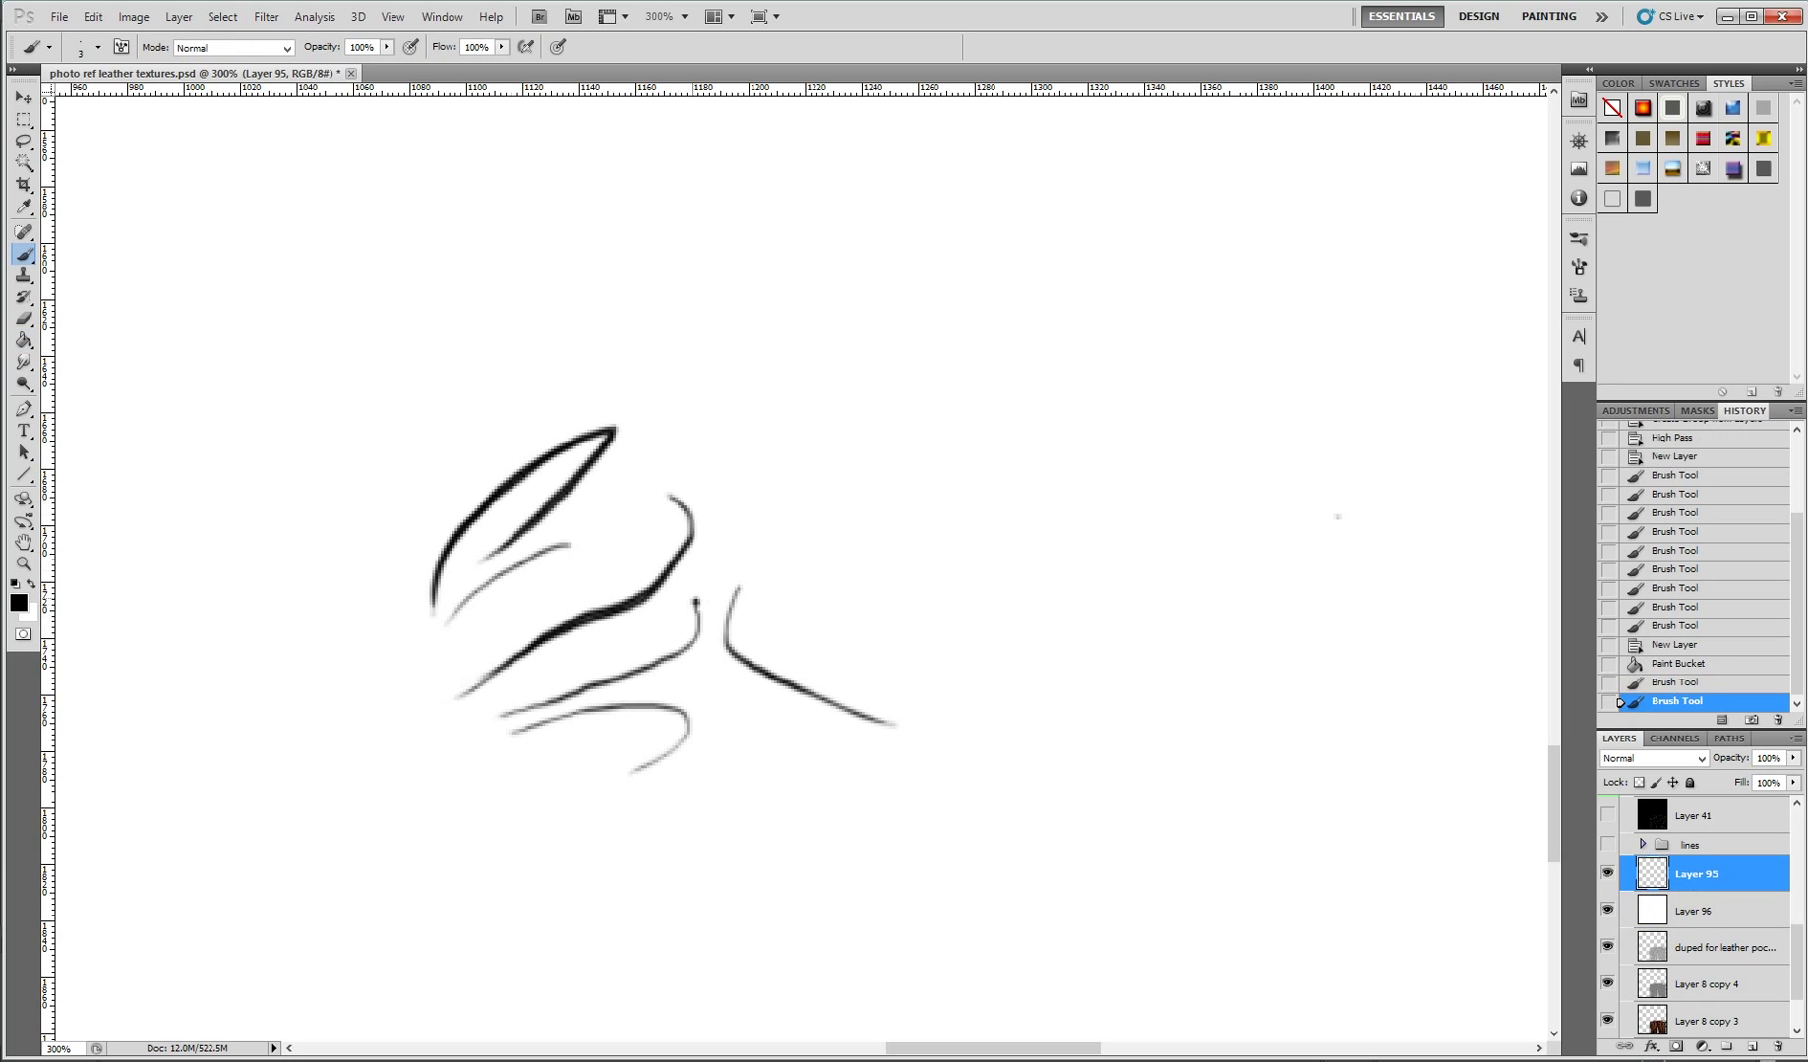
mouse_move(696, 602)
mouse_down()
mouse_move(685, 647)
mouse_move(469, 725)
mouse_move(668, 707)
mouse_move(688, 727)
mouse_move(609, 787)
mouse_up()
mouse_move(742, 583)
mouse_down()
mouse_move(831, 696)
mouse_move(951, 731)
mouse_up()
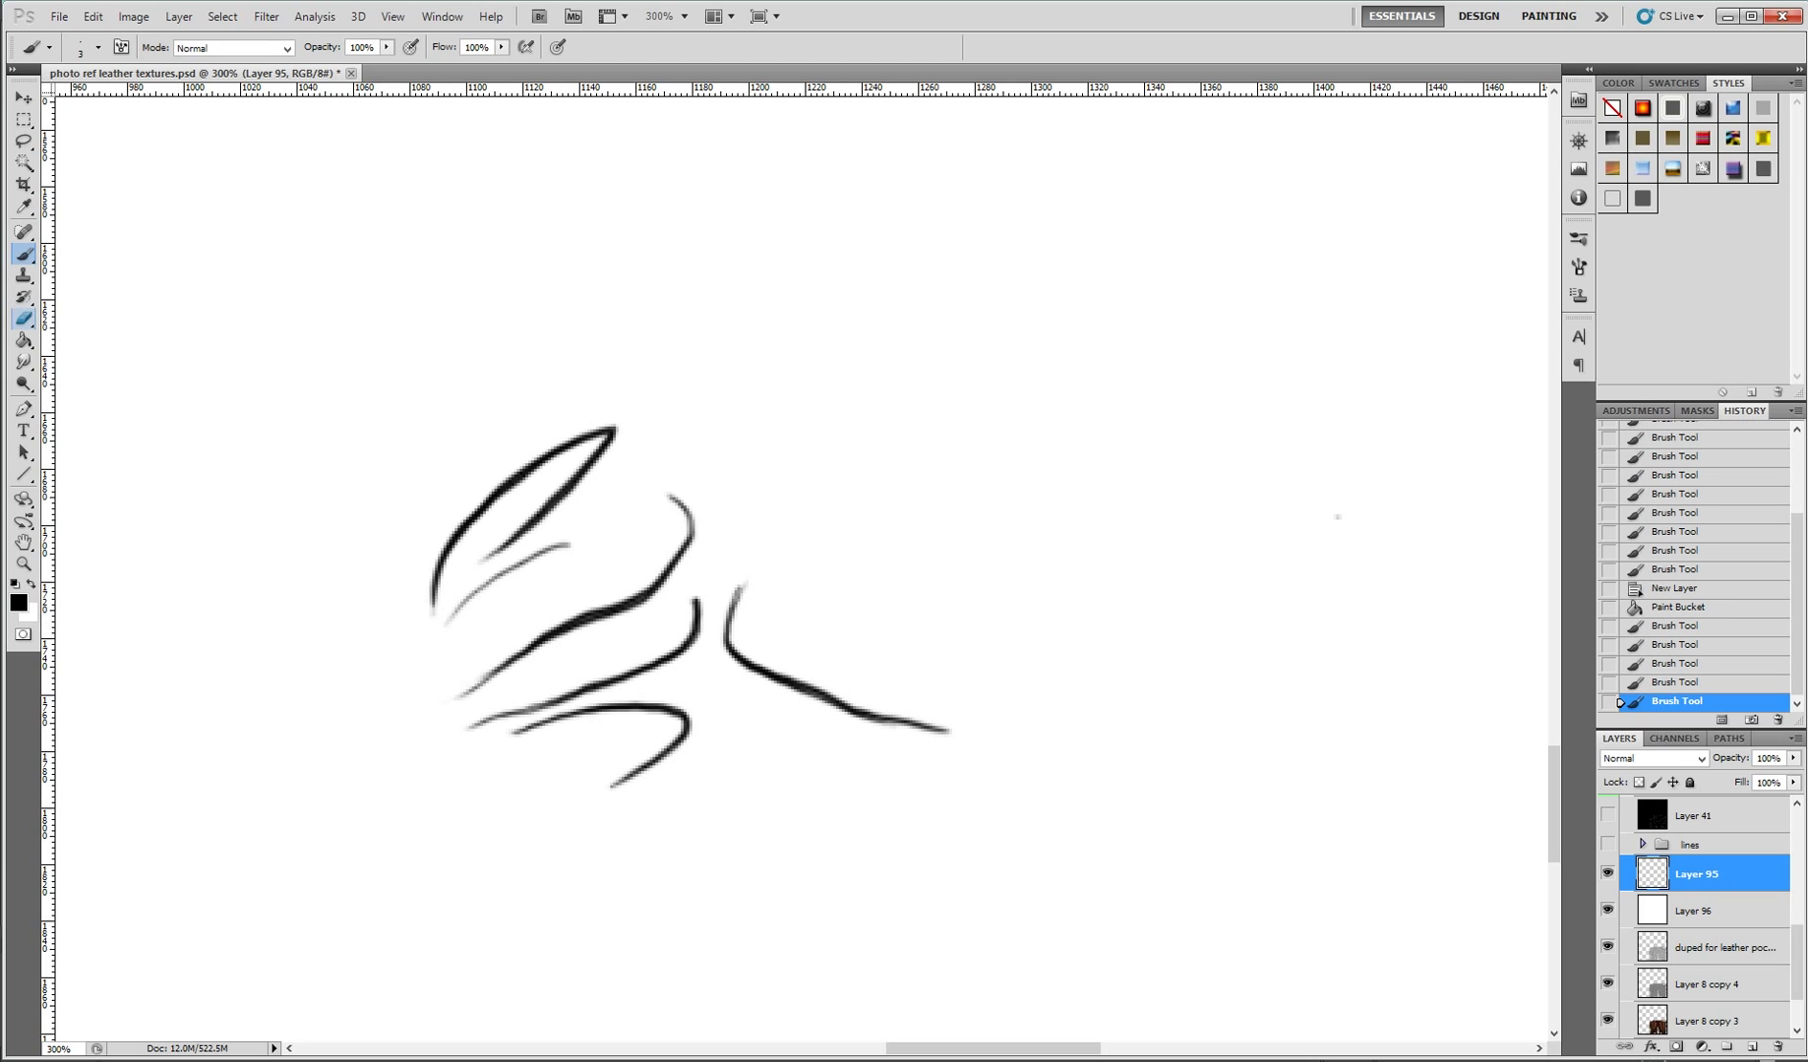
- Erase faint marks and lighten the bottom stroke tips with a 15 px eraser
key(e)
click(98, 46)
click(118, 175)
key(Return)
click(423, 46)
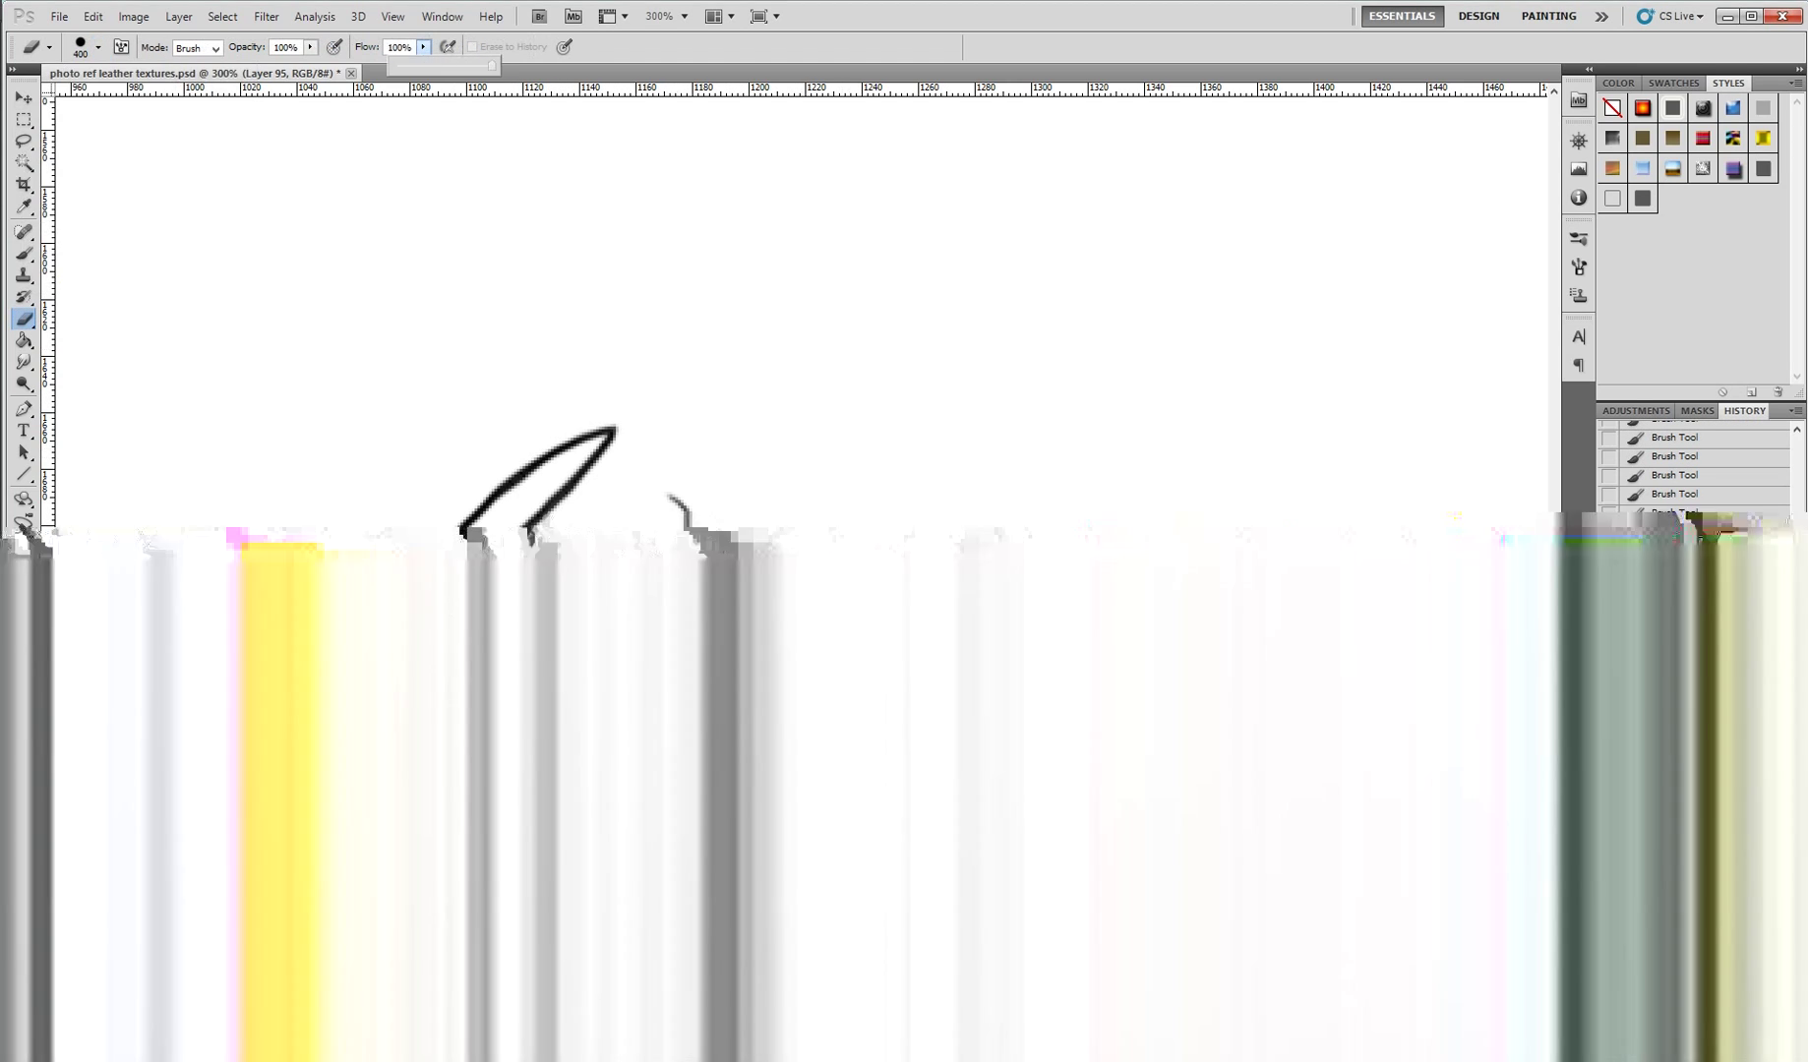
key(Escape)
click(1337, 517)
click(623, 778)
click(544, 724)
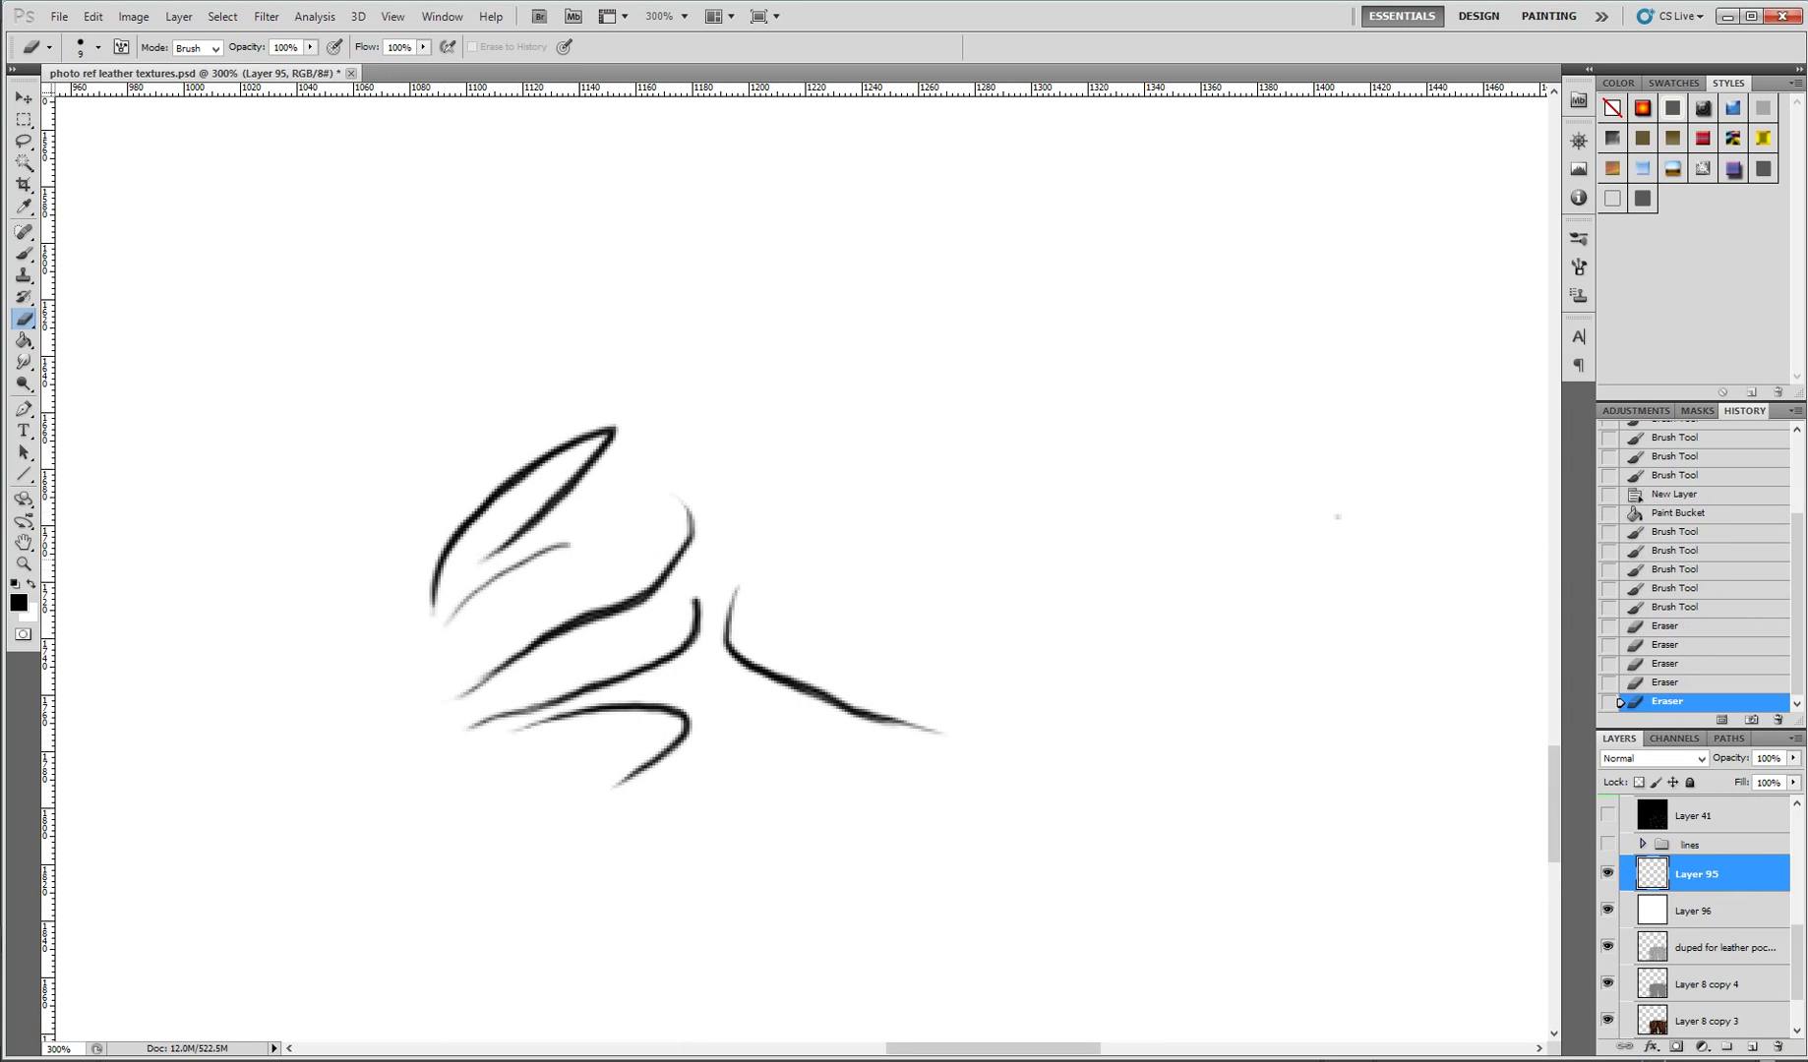
- Create a new empty layer named cross
click(1795, 738)
click(1610, 231)
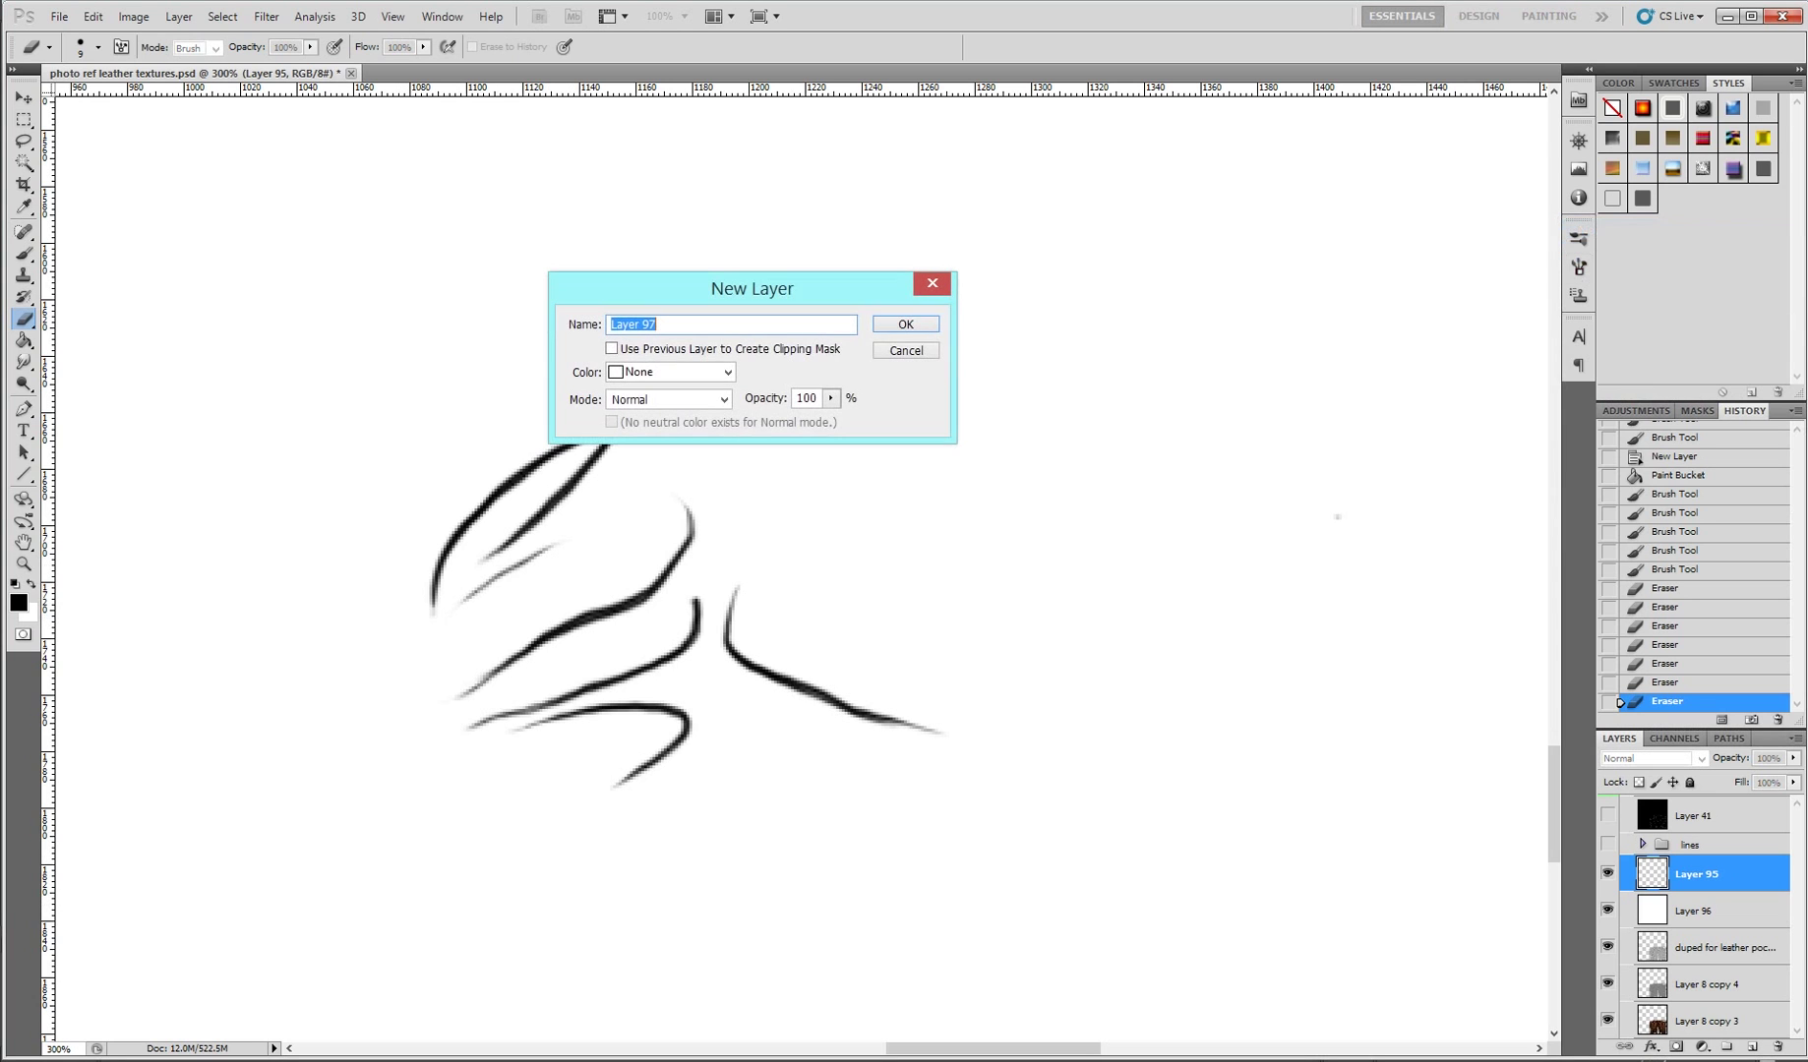
key(Return)
- Hide Layer 96 and hatch the leaf-shaped crease with short vertical brush strokes
click(1607, 947)
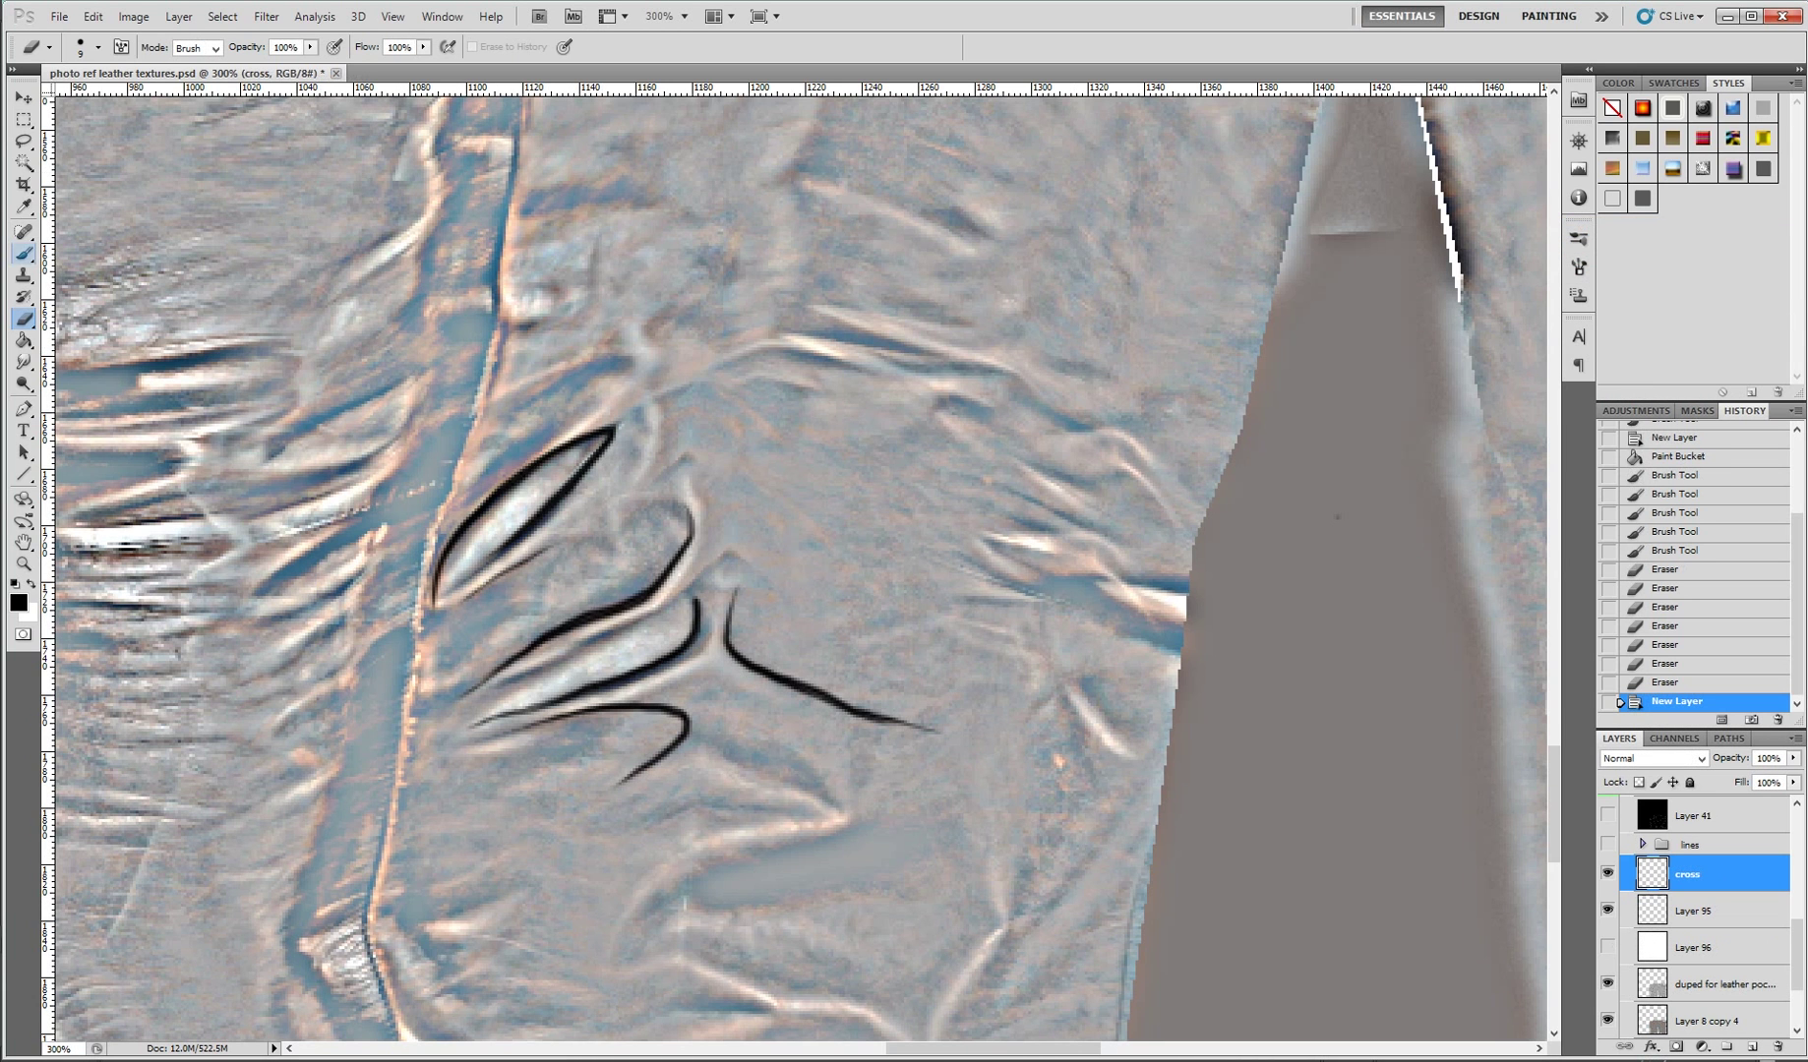
key(b)
drag(581, 433, 575, 492)
mouse_move(566, 438)
mouse_down()
mouse_move(539, 576)
mouse_move(521, 536)
mouse_up()
drag(513, 452, 504, 560)
drag(500, 457, 487, 602)
drag(467, 497, 453, 620)
- Hatch the second curved crease with slanted strokes and cross the V-shaped crease
drag(686, 511, 668, 559)
drag(658, 537, 622, 604)
mouse_move(614, 563)
mouse_down()
mouse_move(595, 624)
mouse_move(546, 649)
mouse_up()
drag(541, 602, 487, 708)
drag(492, 645, 457, 753)
drag(744, 594, 739, 681)
drag(763, 591, 752, 669)
mouse_move(789, 600)
mouse_down()
mouse_move(765, 676)
mouse_move(792, 693)
mouse_up()
drag(849, 642, 822, 721)
drag(900, 718, 878, 779)
- Back on Layer 95, extend a long black crease stroke and add another below-left
key(z)
key(ctrl+1)
key(ctrl+plus)
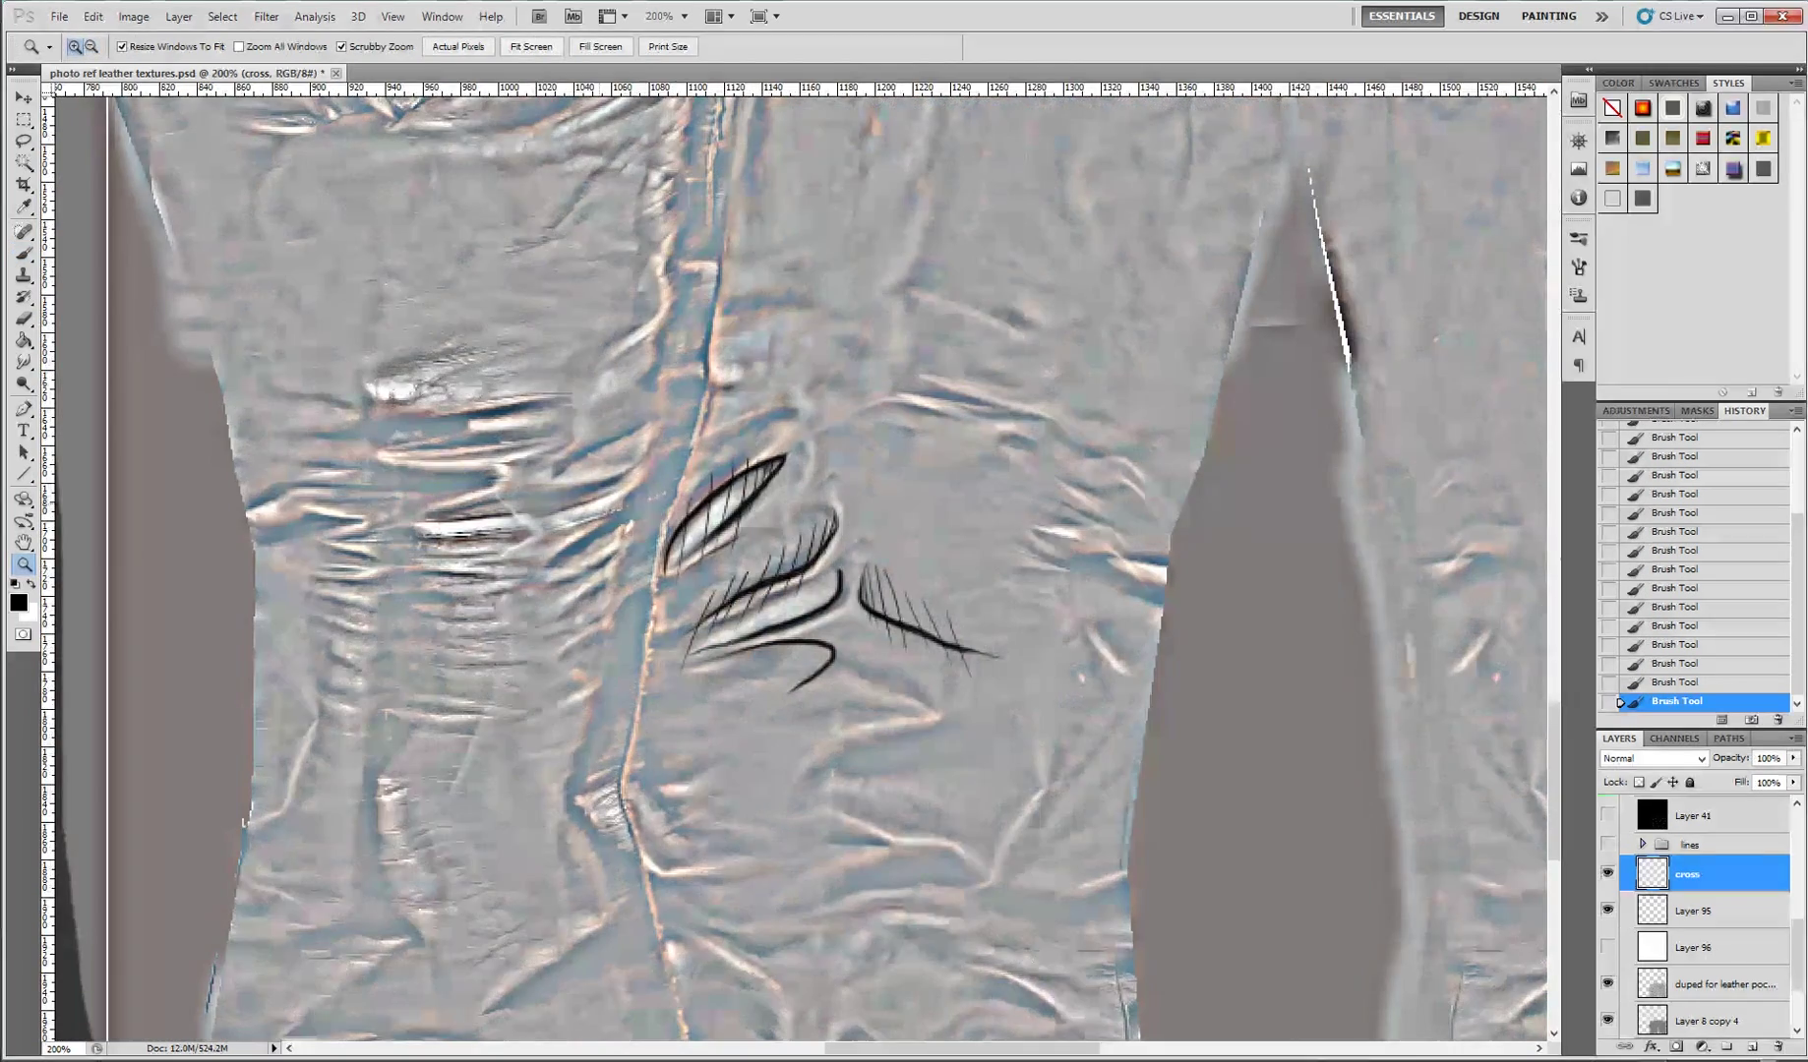
key(ctrl+plus)
scroll(801, 570, up, 1)
key(b)
key(alt+bracketleft)
mouse_move(661, 565)
mouse_down()
mouse_move(800, 584)
mouse_move(639, 635)
mouse_up()
mouse_move(472, 654)
mouse_down()
mouse_move(614, 637)
mouse_move(629, 653)
mouse_move(561, 667)
mouse_move(684, 683)
mouse_move(955, 588)
mouse_up()
- Paint an oval crease loop and several long curving creases across the lower jeans
mouse_move(1022, 510)
mouse_down()
mouse_move(934, 576)
mouse_move(991, 567)
mouse_up()
drag(1001, 593, 843, 657)
mouse_move(1176, 502)
mouse_down()
mouse_move(892, 709)
mouse_move(1033, 620)
mouse_up()
mouse_move(630, 679)
mouse_down()
mouse_move(541, 715)
mouse_move(861, 733)
mouse_up()
mouse_move(543, 762)
mouse_down()
mouse_move(619, 777)
mouse_move(939, 732)
mouse_up()
drag(742, 759, 912, 743)
mouse_move(568, 777)
mouse_down()
mouse_move(547, 765)
mouse_move(630, 802)
mouse_move(551, 773)
mouse_move(718, 784)
mouse_up()
- Rework the lower crease strokes, add three more, and trim the bottom stroke with the Eraser
drag(531, 752, 588, 775)
drag(922, 772, 979, 751)
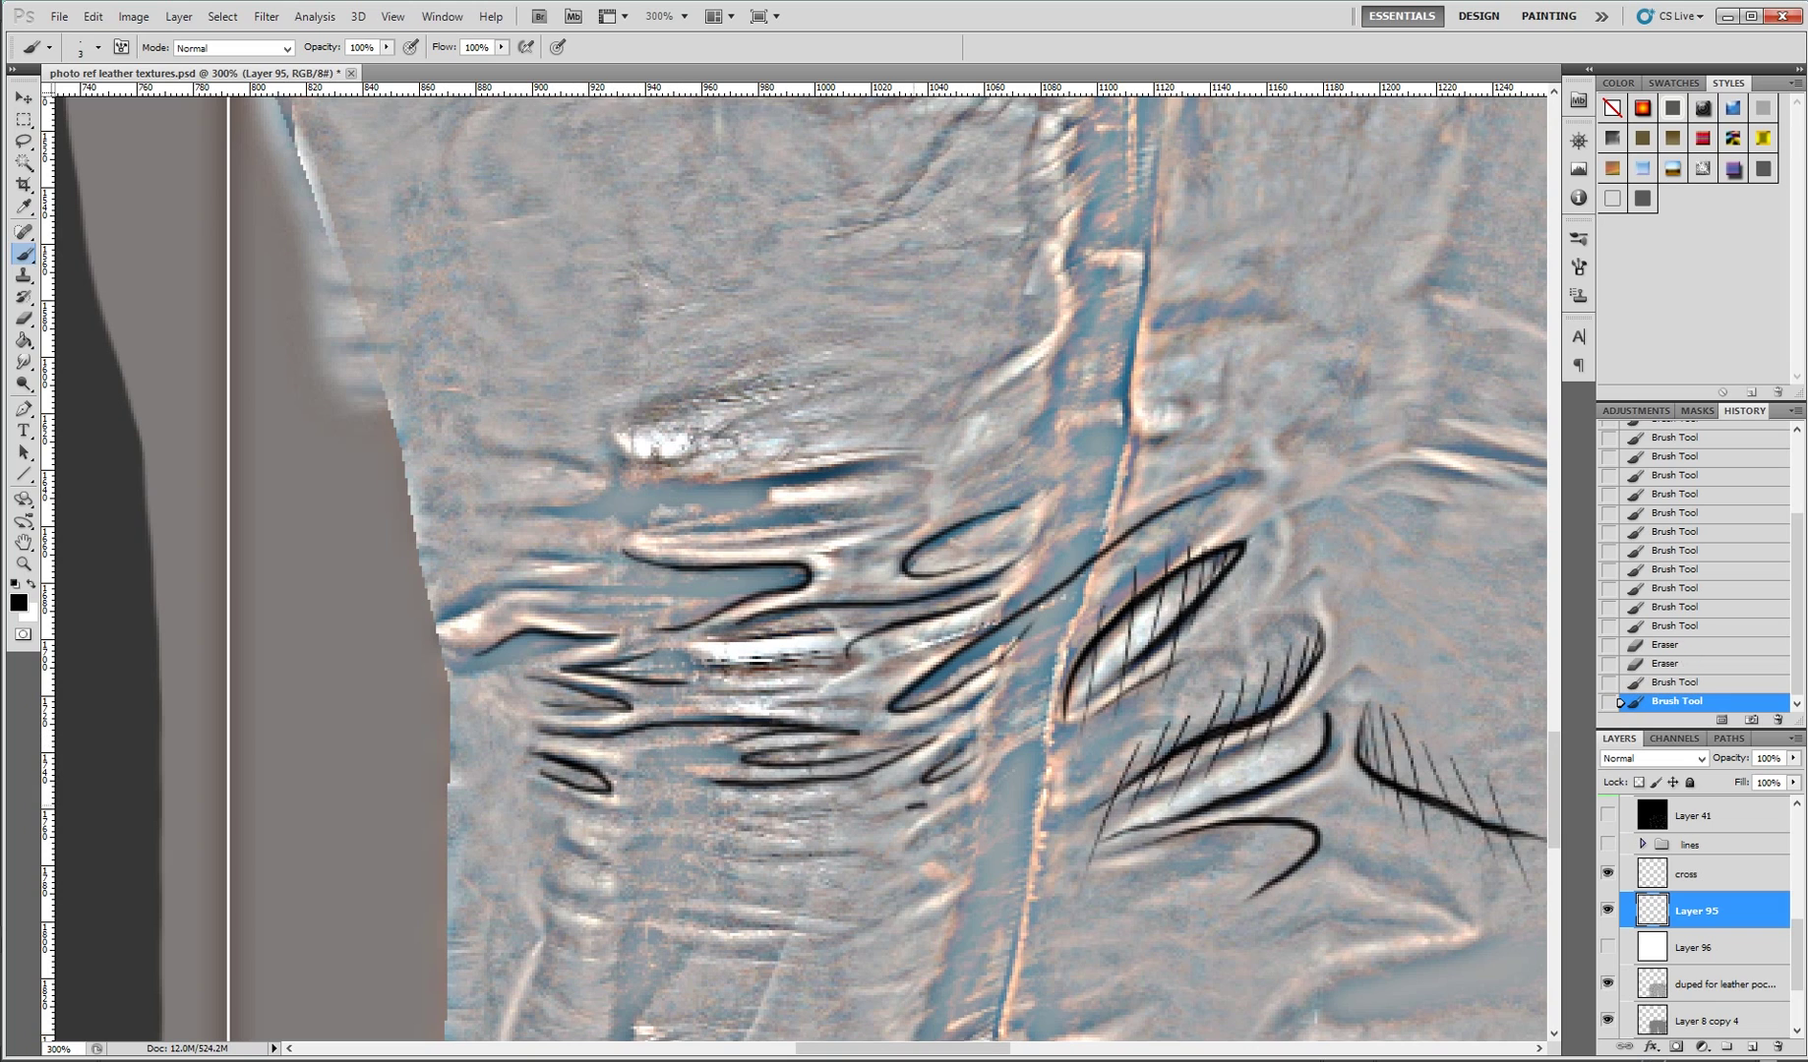
drag(783, 831, 893, 813)
mouse_move(1041, 741)
mouse_down()
mouse_move(983, 792)
mouse_move(949, 879)
mouse_move(635, 917)
mouse_up()
key(e)
key(b)
- Paint more black crease strokes across the thigh and along the left of the leg
drag(615, 852, 890, 836)
drag(882, 800, 841, 832)
mouse_move(551, 794)
mouse_down()
mouse_move(673, 824)
mouse_move(508, 806)
mouse_up()
mouse_move(558, 844)
mouse_down()
mouse_move(590, 873)
mouse_move(521, 866)
mouse_up()
drag(542, 887, 579, 897)
drag(733, 875, 575, 900)
mouse_move(590, 886)
mouse_down()
mouse_move(639, 752)
mouse_move(679, 924)
mouse_move(620, 999)
mouse_up()
- Draw long looping creases across the upper leg and a curved crease near the seam
drag(433, 558, 637, 529)
drag(474, 450, 747, 423)
mouse_move(1004, 393)
mouse_down()
mouse_move(683, 477)
mouse_move(1020, 408)
mouse_move(905, 538)
mouse_up()
mouse_move(929, 342)
mouse_down()
mouse_move(919, 407)
mouse_move(808, 500)
mouse_move(863, 307)
mouse_up()
- On the cross layer, hatch the central and lower-left wavy crease shapes
key(alt+bracketright)
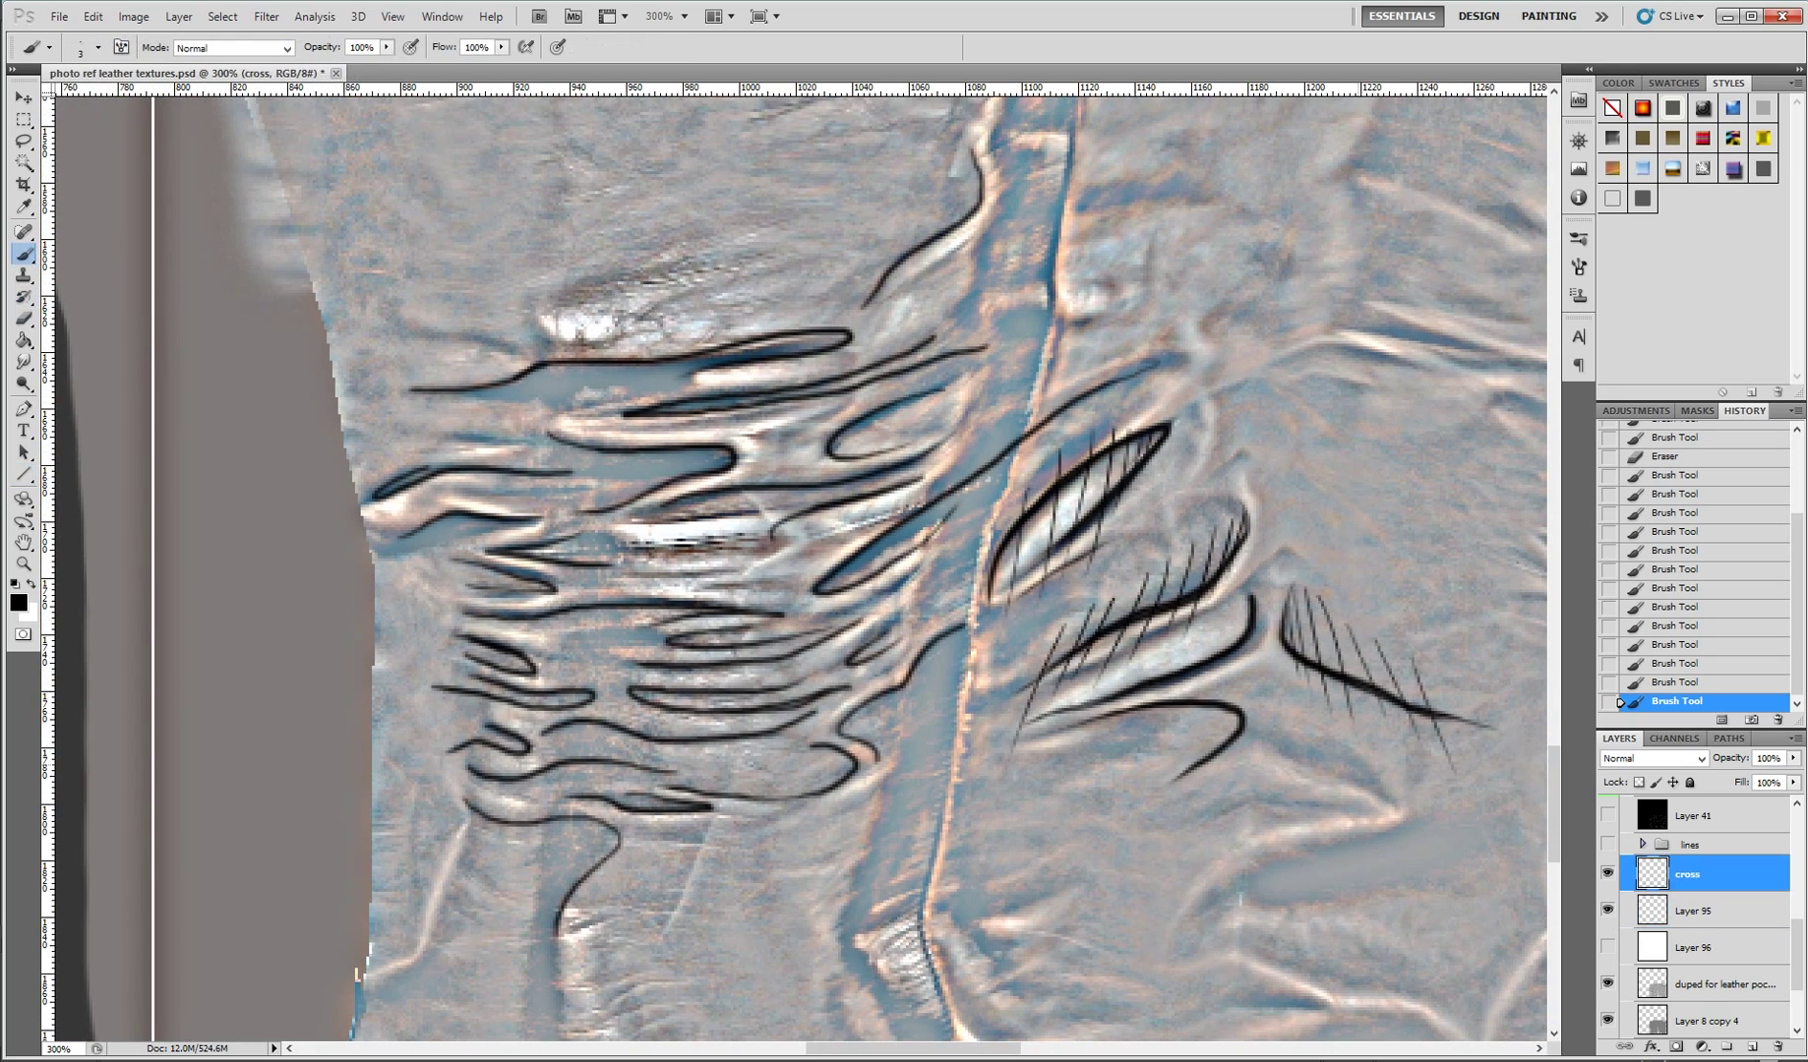
drag(688, 433, 679, 490)
mouse_move(728, 450)
mouse_down()
mouse_move(720, 485)
mouse_move(640, 521)
mouse_up()
mouse_move(816, 319)
mouse_down()
mouse_move(787, 373)
mouse_move(696, 396)
mouse_up()
drag(752, 364, 736, 388)
mouse_move(681, 590)
mouse_down()
mouse_move(673, 632)
mouse_move(590, 638)
mouse_up()
mouse_move(556, 602)
mouse_down()
mouse_move(551, 649)
mouse_move(507, 686)
mouse_up()
drag(471, 641, 411, 669)
mouse_move(582, 681)
mouse_down()
mouse_move(558, 708)
mouse_move(496, 714)
mouse_up()
mouse_move(659, 675)
mouse_down()
mouse_move(639, 728)
mouse_move(655, 717)
mouse_up()
- Hatch the lower wavy shape, the diagonal crease and inside the upper-middle oval crease
drag(696, 683, 690, 717)
drag(780, 676, 775, 714)
drag(850, 561, 815, 611)
drag(911, 516, 866, 595)
drag(1001, 444, 946, 575)
drag(1044, 418, 940, 594)
drag(844, 431, 838, 471)
drag(893, 397, 852, 475)
drag(922, 383, 863, 472)
drag(950, 378, 889, 464)
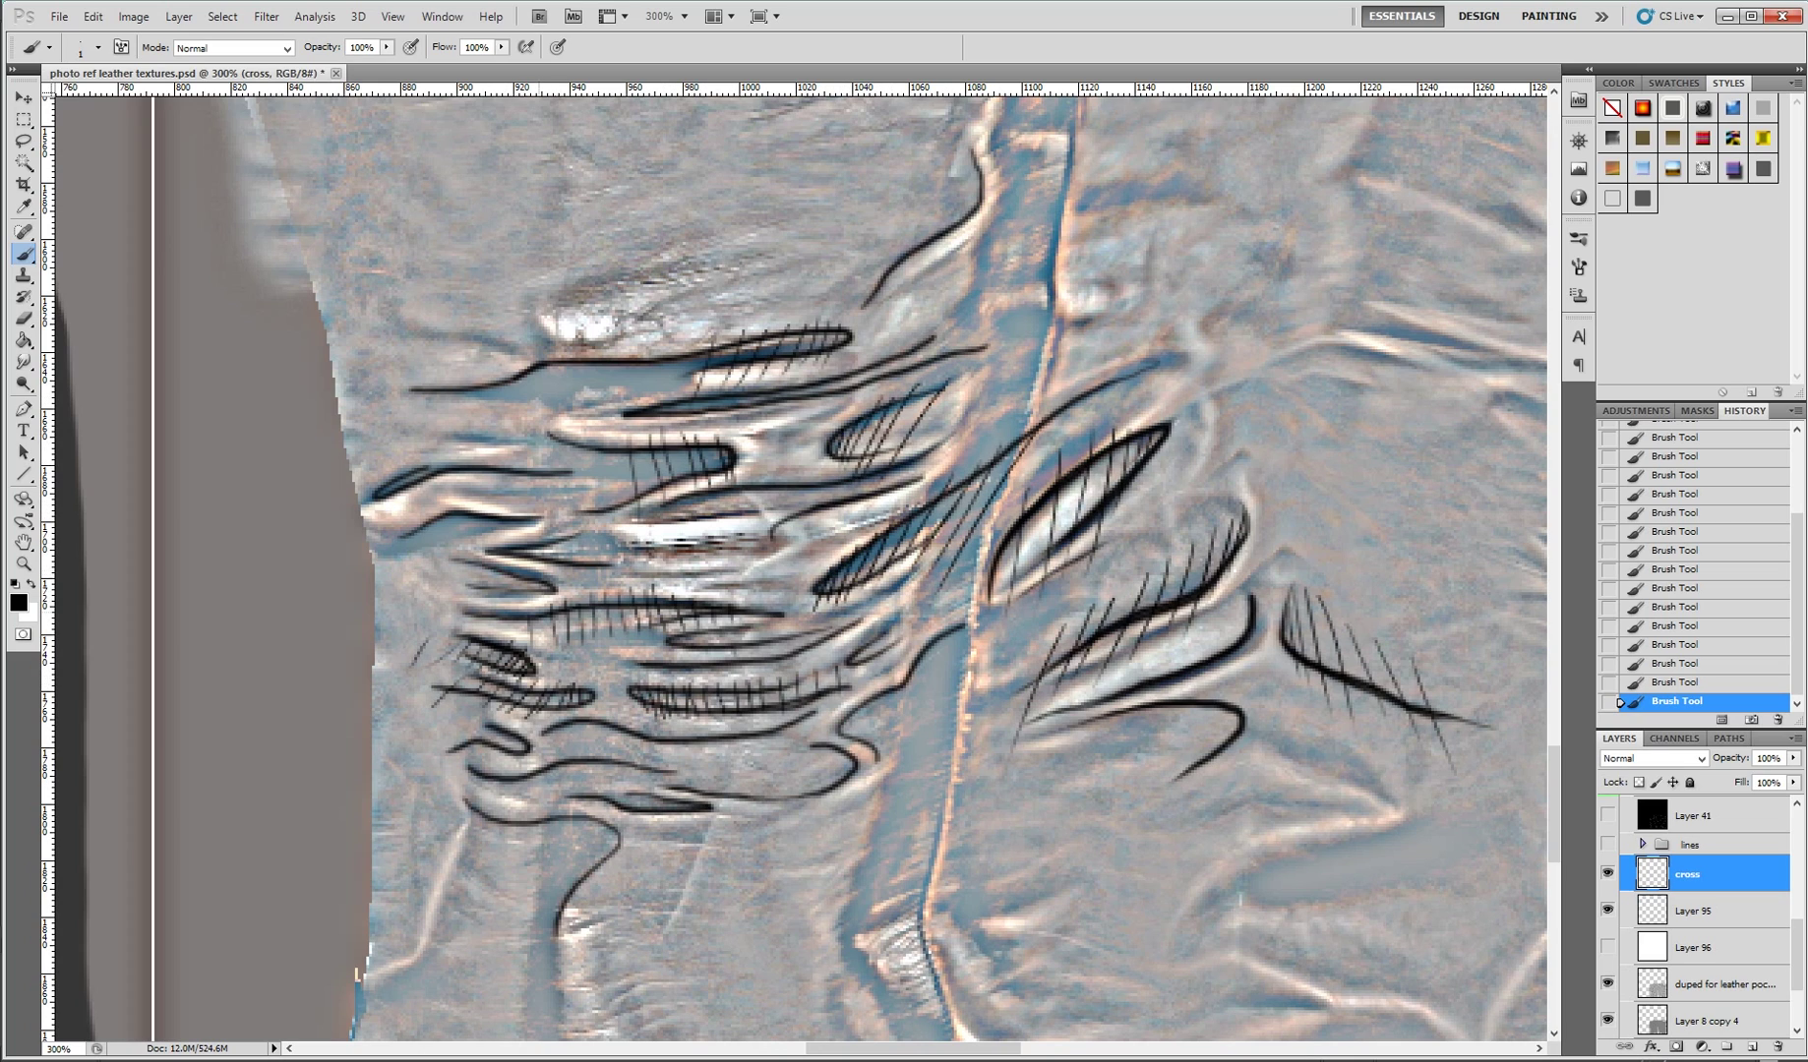
- Hatch the remaining small crease shapes and add strokes at the lower left of the jeans
drag(557, 571, 502, 606)
drag(483, 559, 424, 615)
drag(528, 567, 486, 605)
mouse_move(525, 723)
mouse_down()
mouse_move(496, 771)
mouse_move(407, 804)
mouse_up()
drag(856, 749, 754, 871)
drag(836, 739, 805, 817)
drag(607, 793, 511, 999)
key(w)
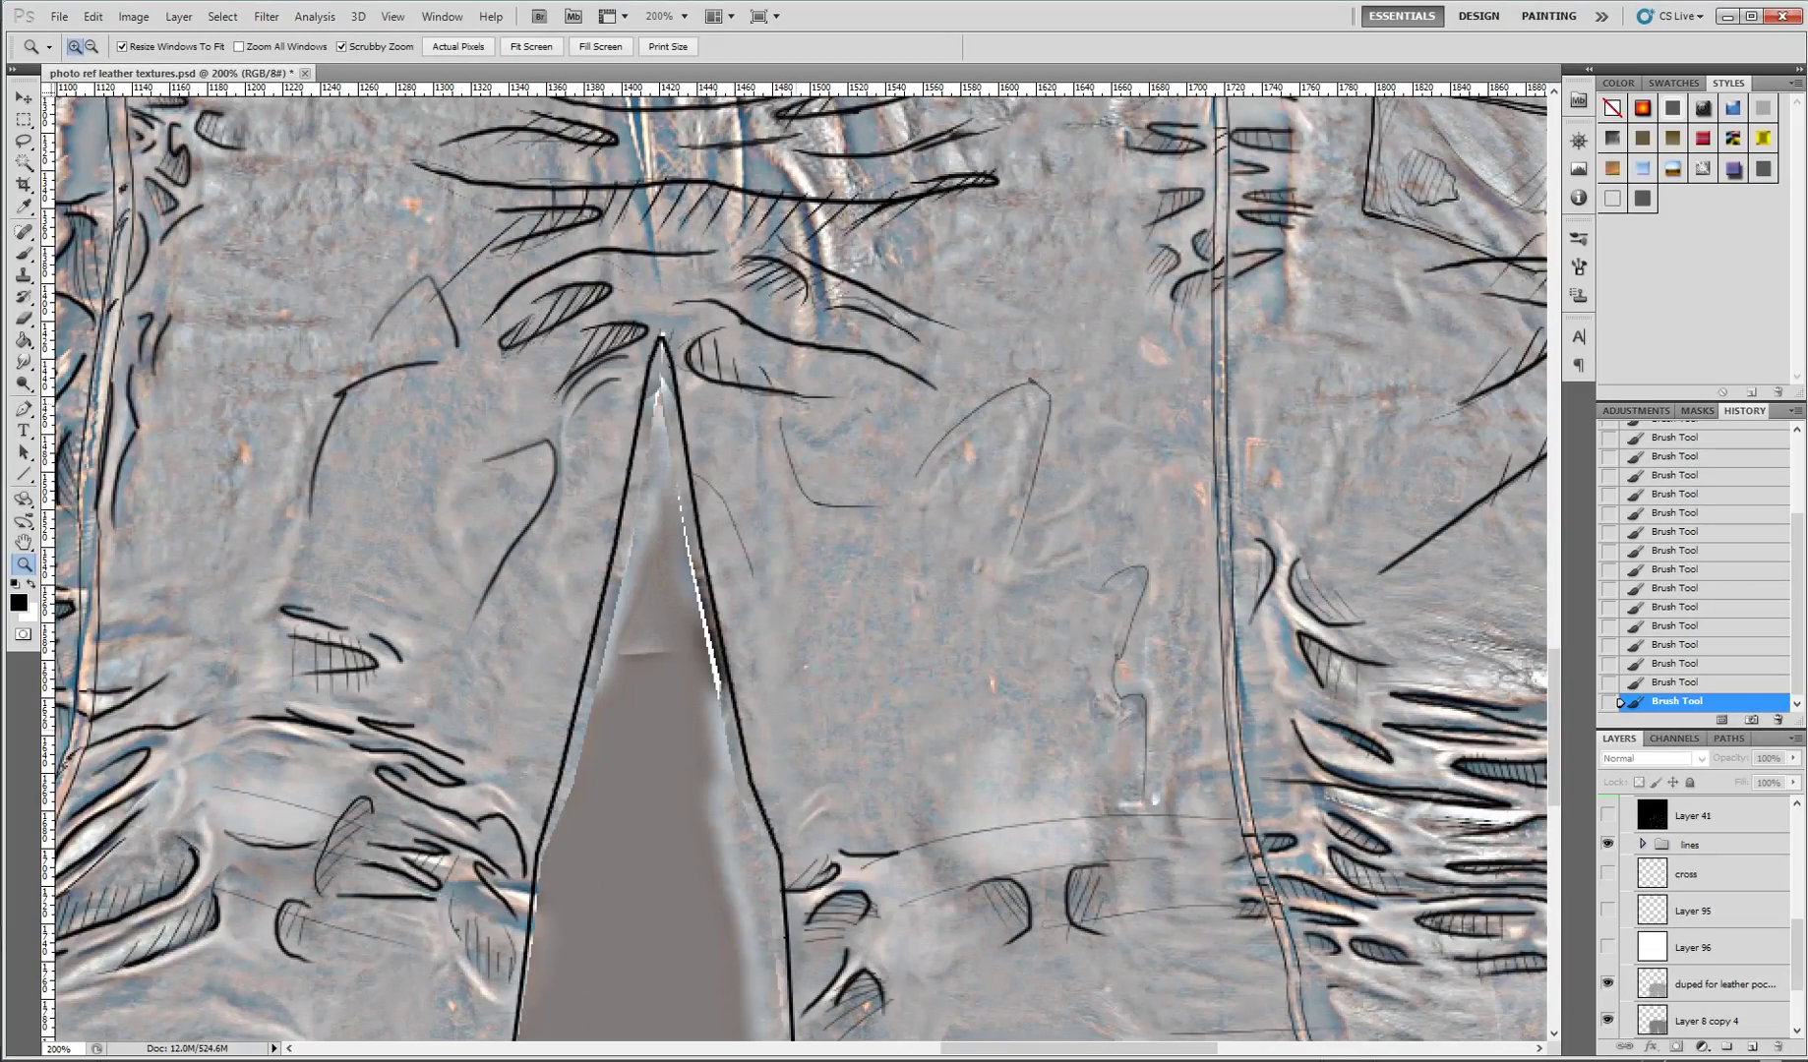
- Hide the lines group, target the cross layer, and draw a thin hooked crease on the right leg
click(1607, 844)
key(b)
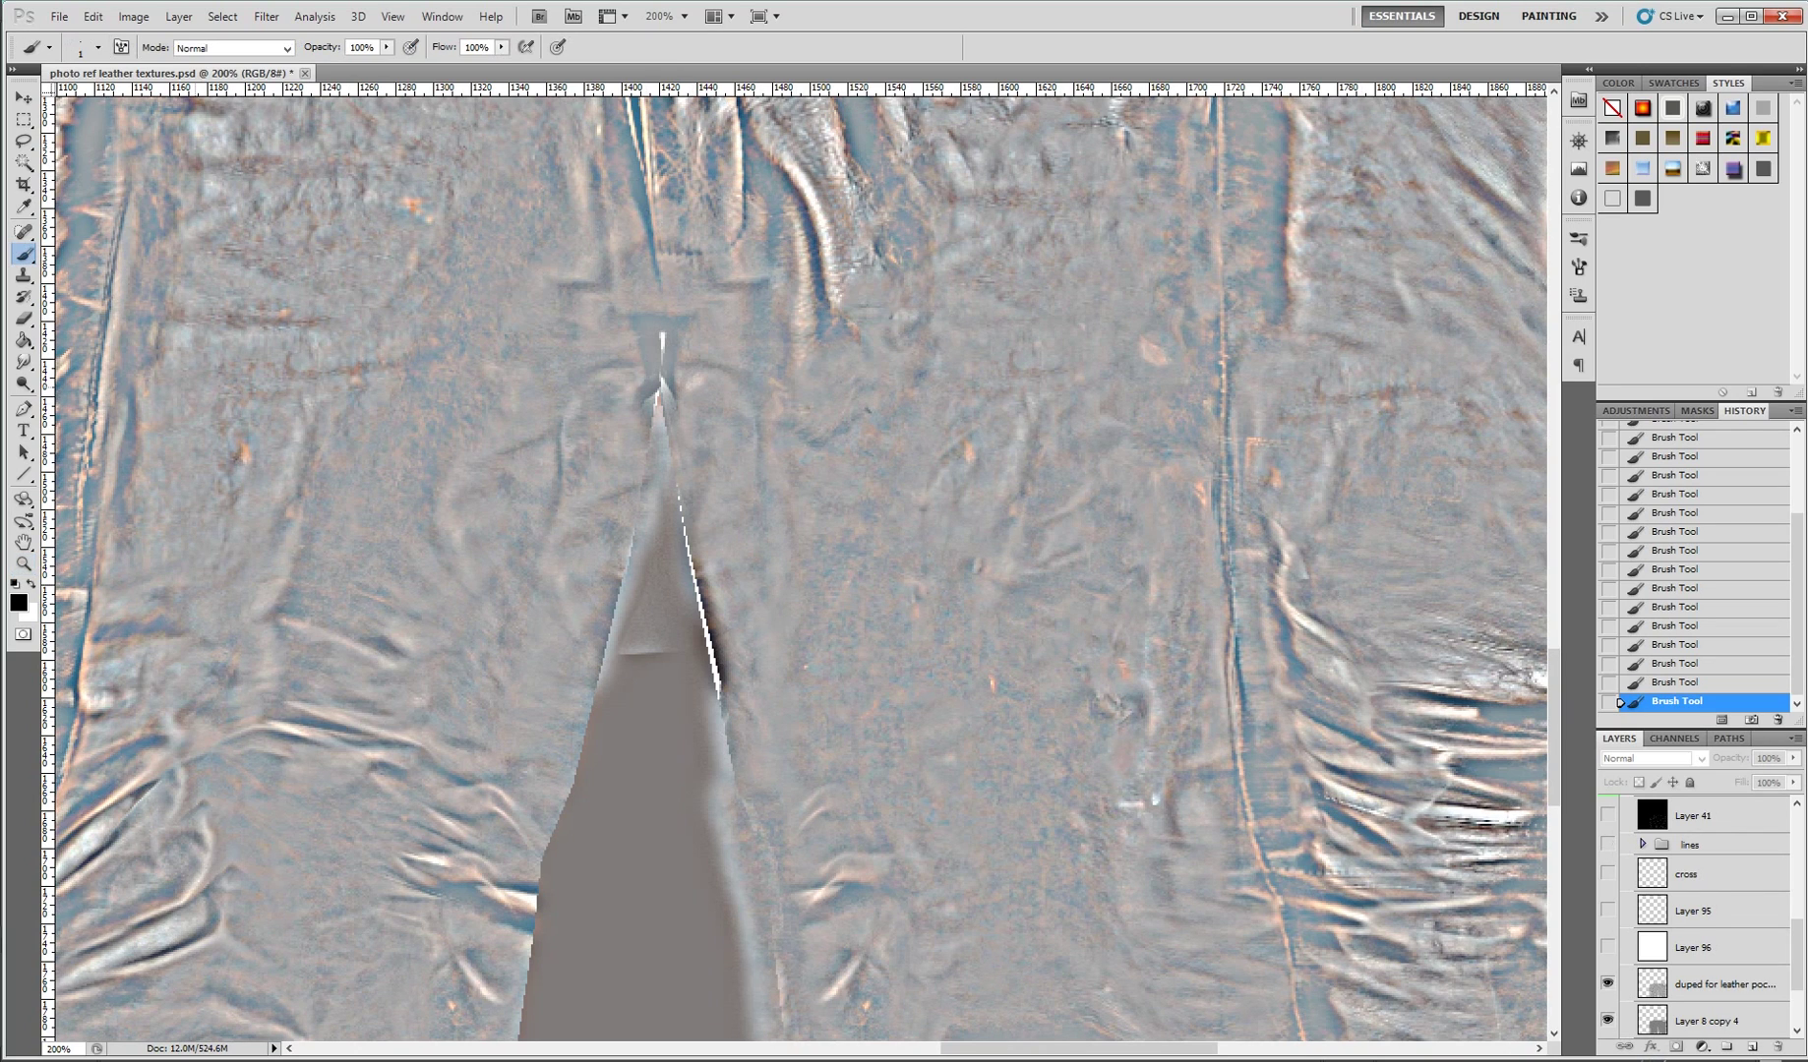
drag(207, 846, 168, 924)
click(1711, 873)
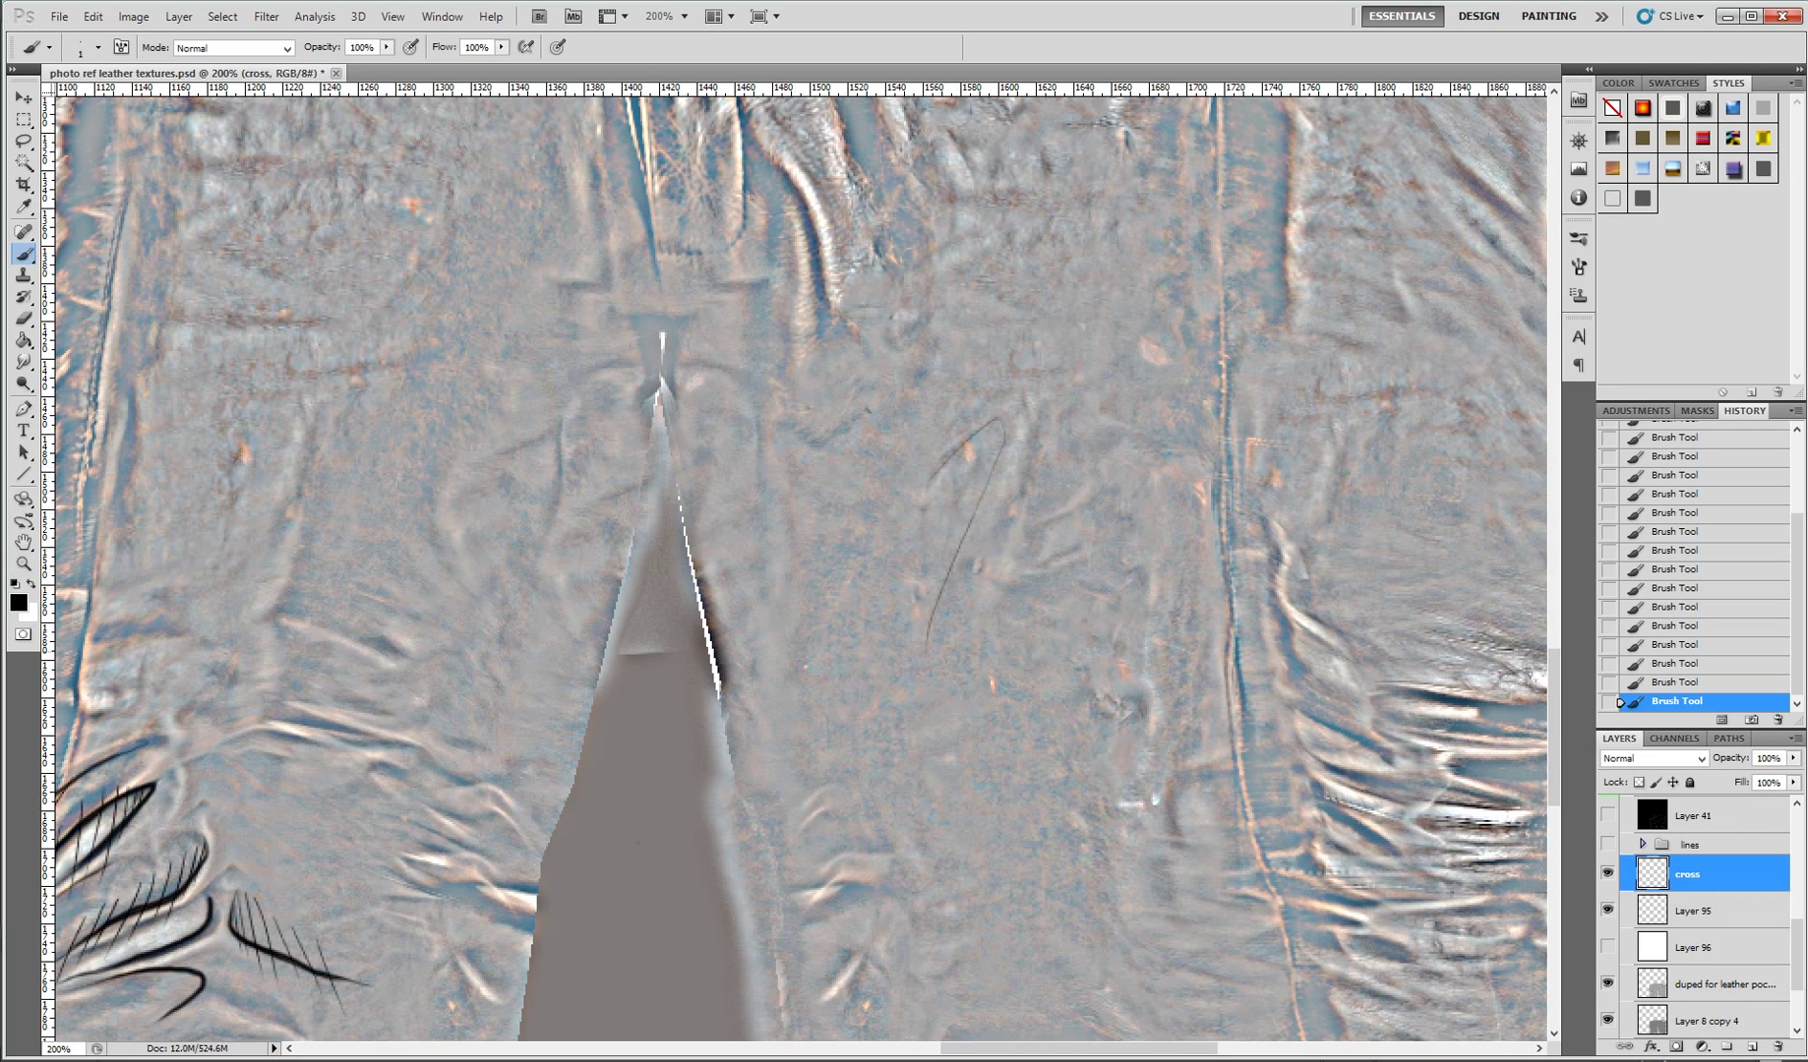
drag(1080, 368, 1158, 434)
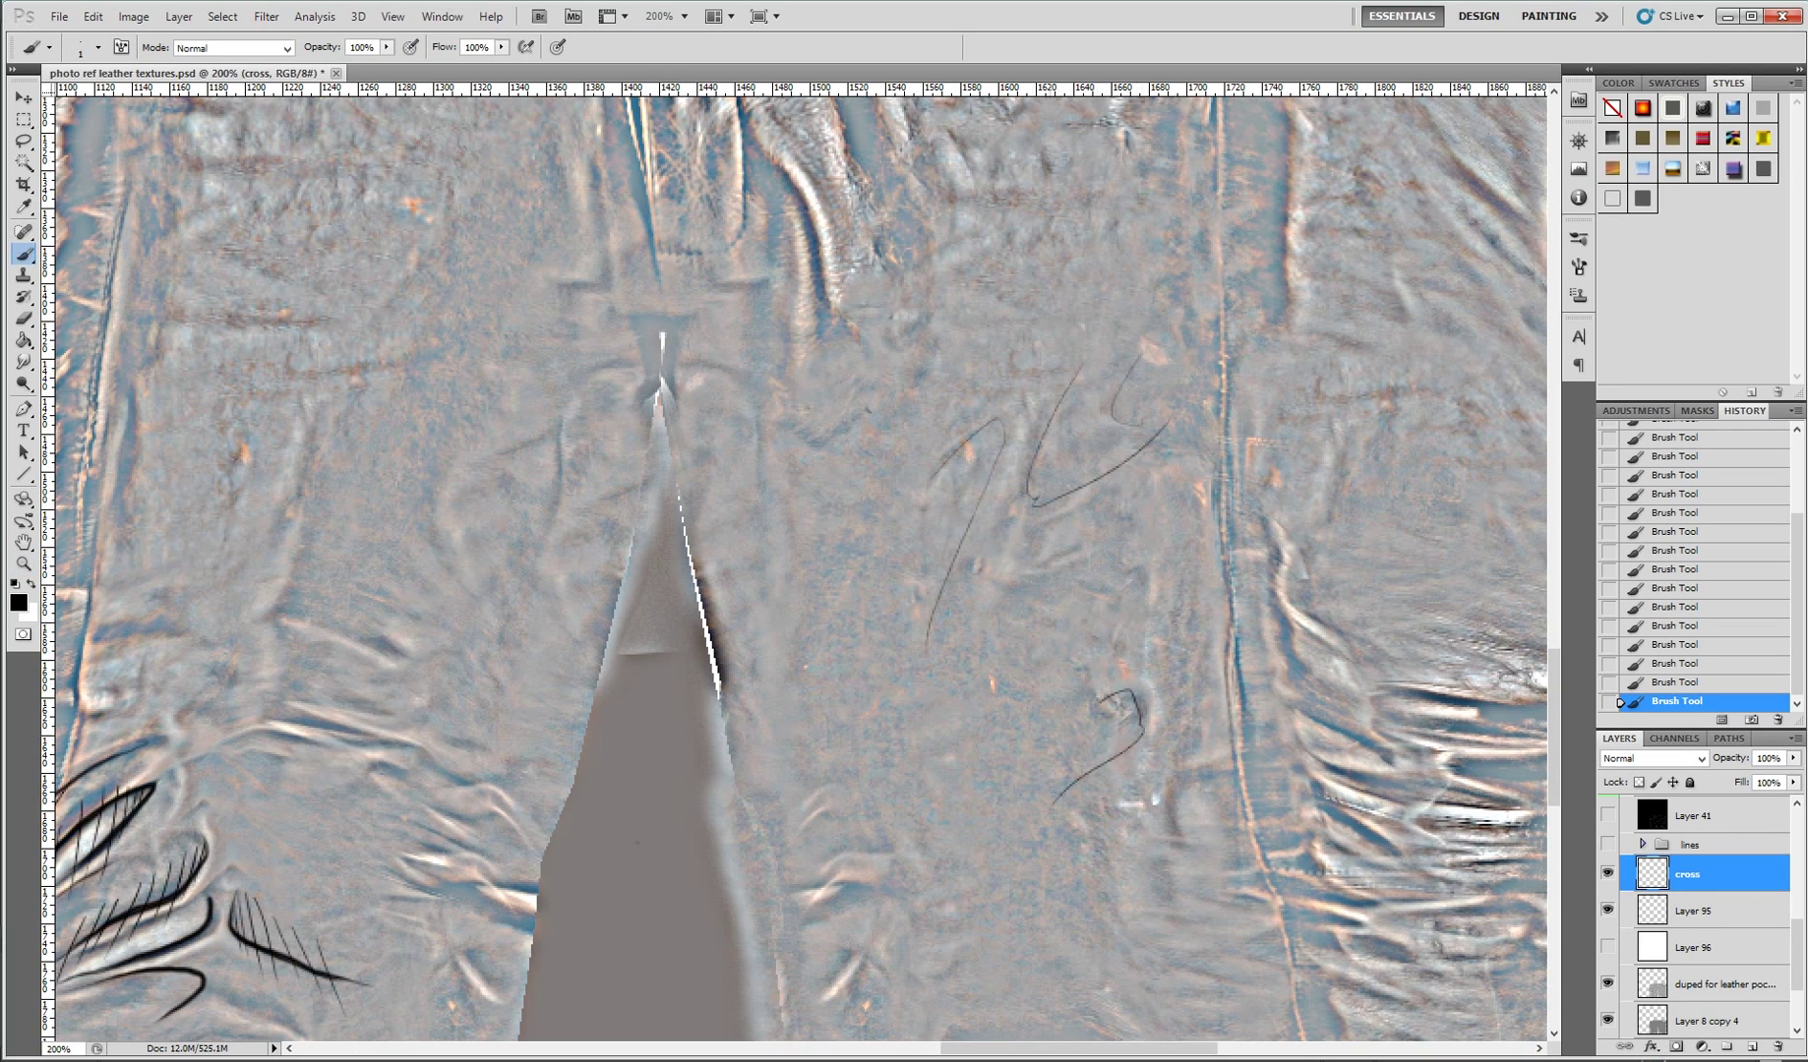
- Sketch a long crease curve on the leg and hatch along it toward mid-canvas
scroll(801, 561, up, 3)
mouse_move(777, 331)
mouse_down()
mouse_move(823, 657)
mouse_move(802, 700)
mouse_move(842, 743)
mouse_up()
scroll(801, 560, down, 2)
drag(807, 631, 886, 793)
drag(842, 640, 945, 778)
mouse_move(881, 625)
mouse_down()
mouse_move(955, 724)
mouse_move(980, 700)
mouse_up()
drag(946, 609, 1014, 678)
drag(972, 584, 1028, 641)
scroll(800, 561, down, 1)
- Zoom in on the left leg and draw thin arching crease lines, an ellipse and a curve
key(z)
key(ctrl+minus)
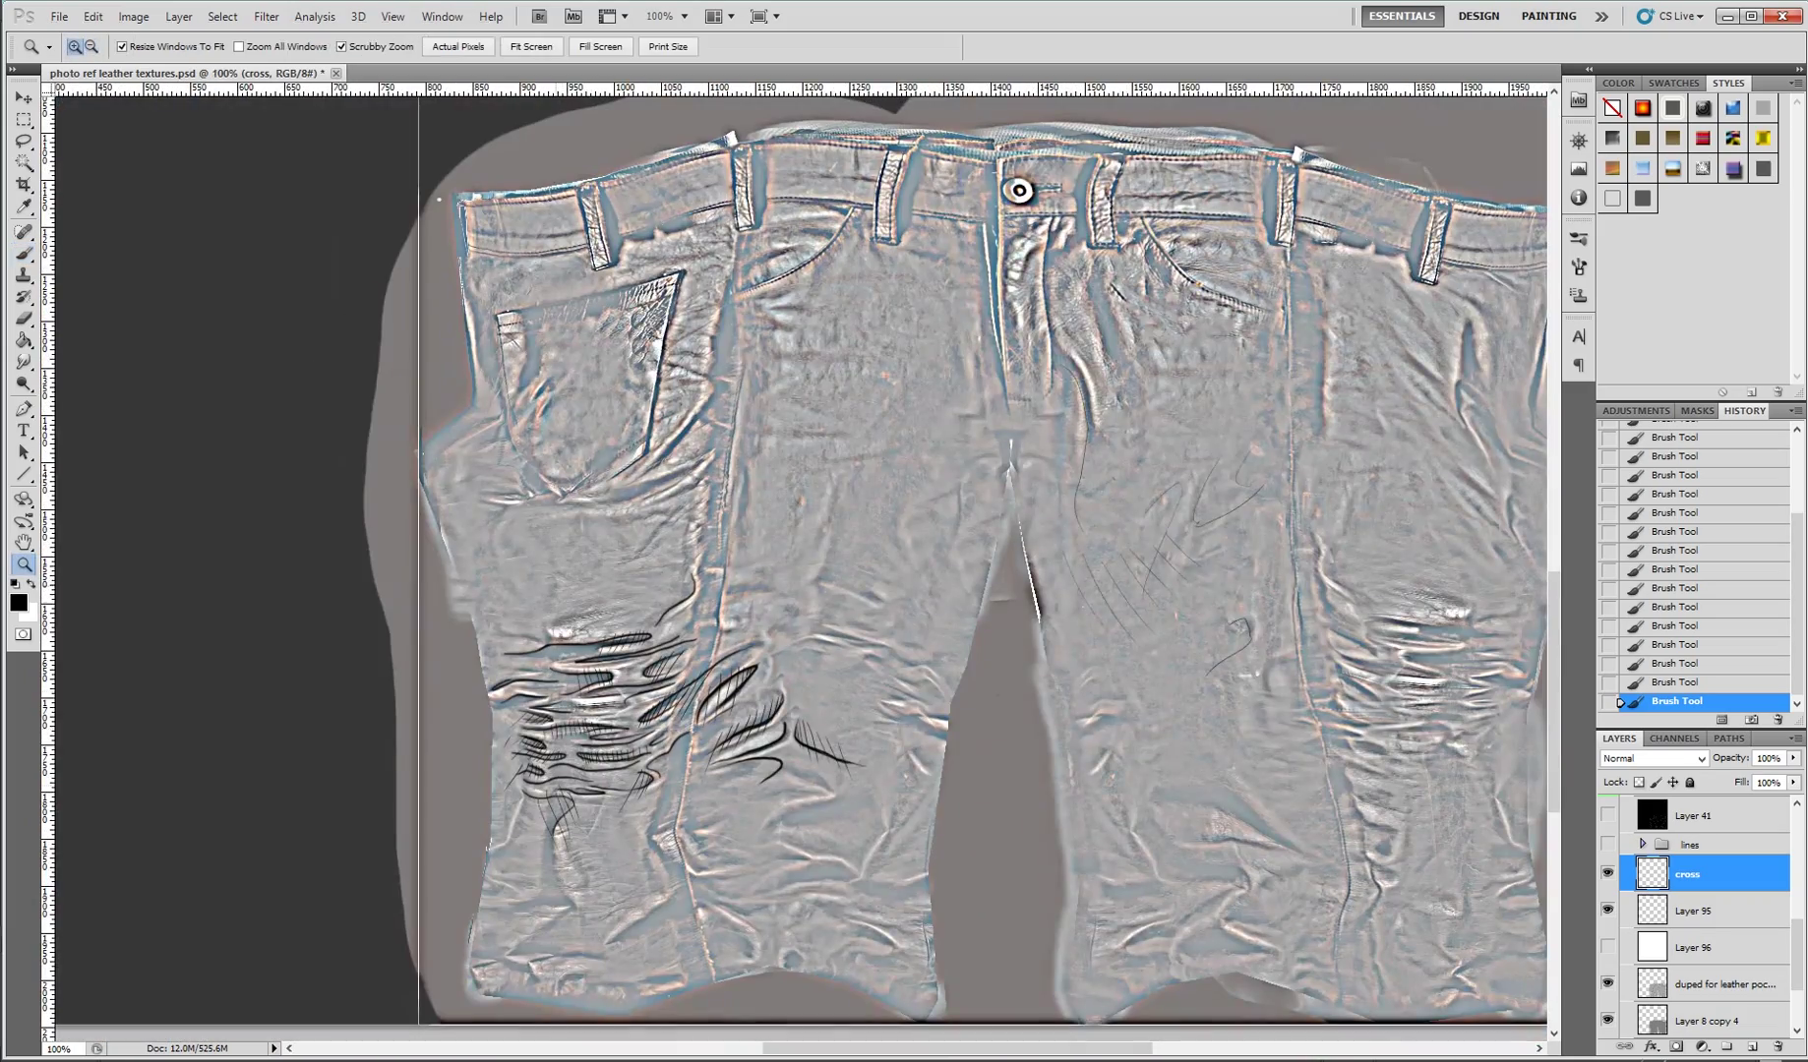
click(510, 640)
click(510, 640)
key(b)
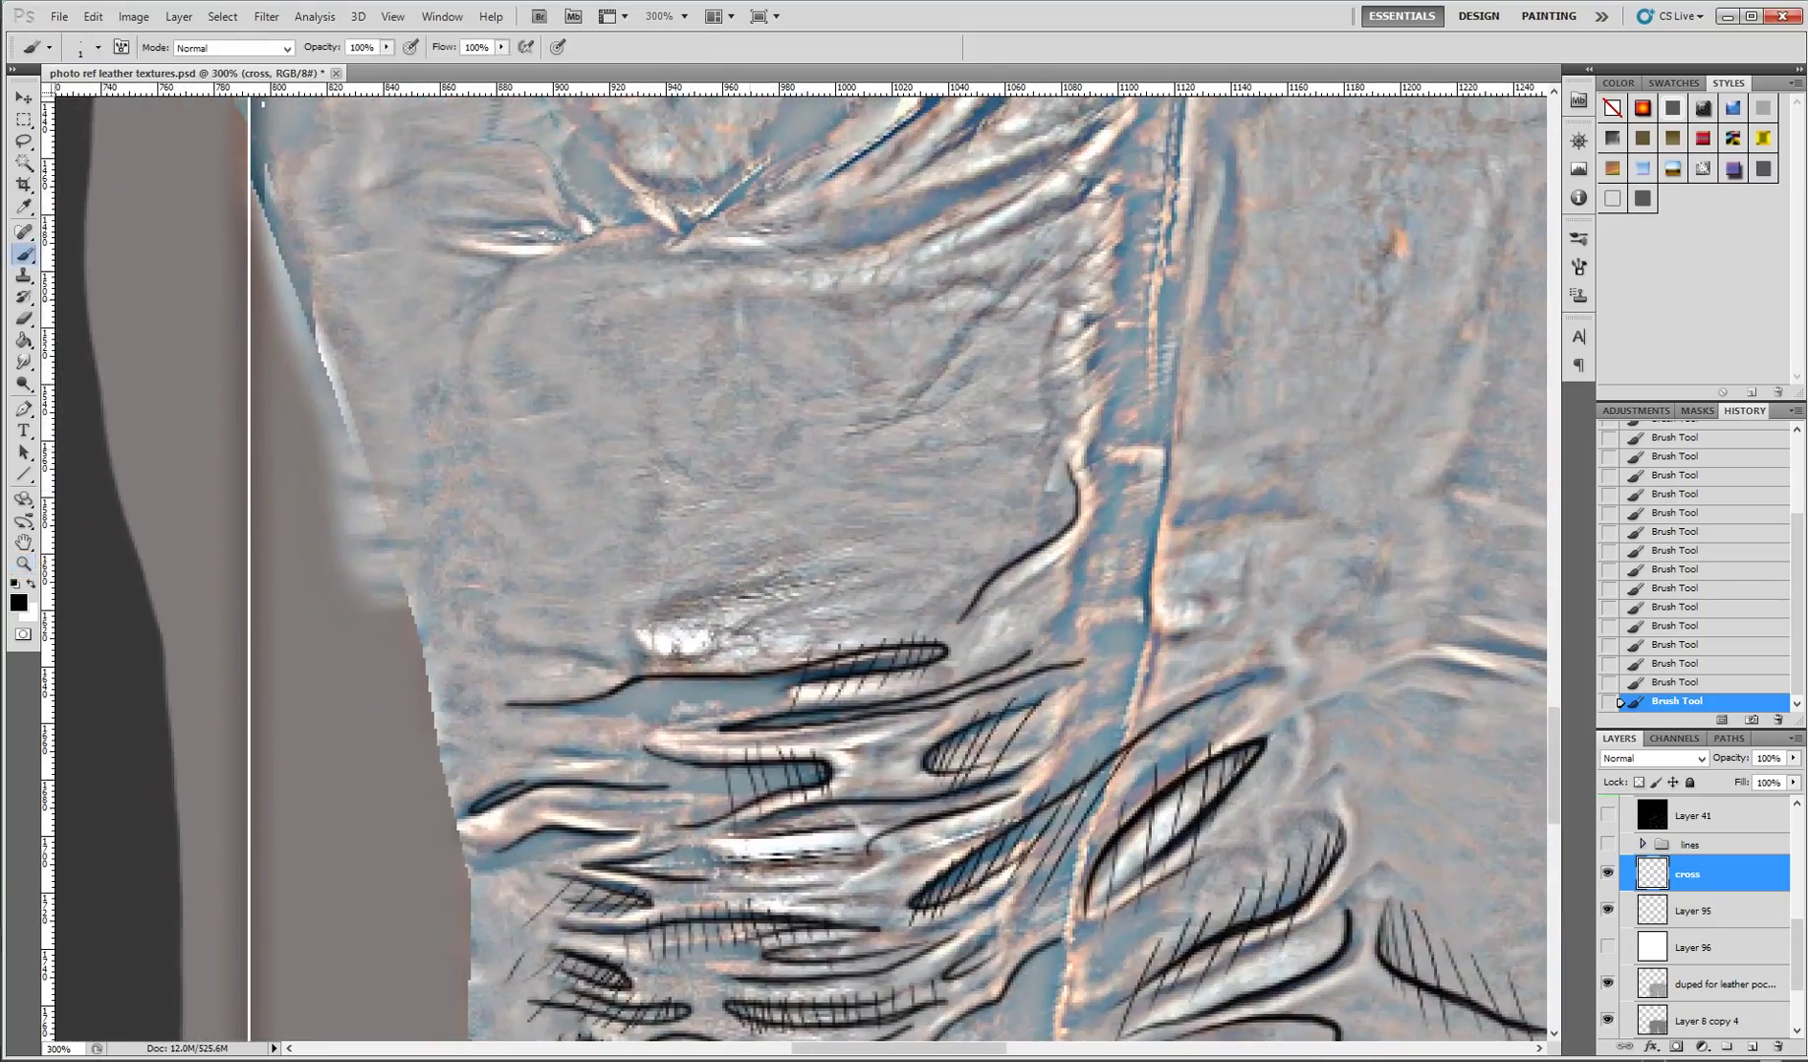
drag(615, 330, 862, 311)
mouse_move(708, 470)
mouse_down()
mouse_move(891, 397)
mouse_move(1019, 479)
mouse_up()
drag(884, 543, 590, 604)
drag(537, 299, 552, 405)
- Zoom out to 200% and turn on the white Layer 96 behind the lines
key(z)
alt+click(920, 517)
click(1607, 946)
drag(886, 590, 817, 521)
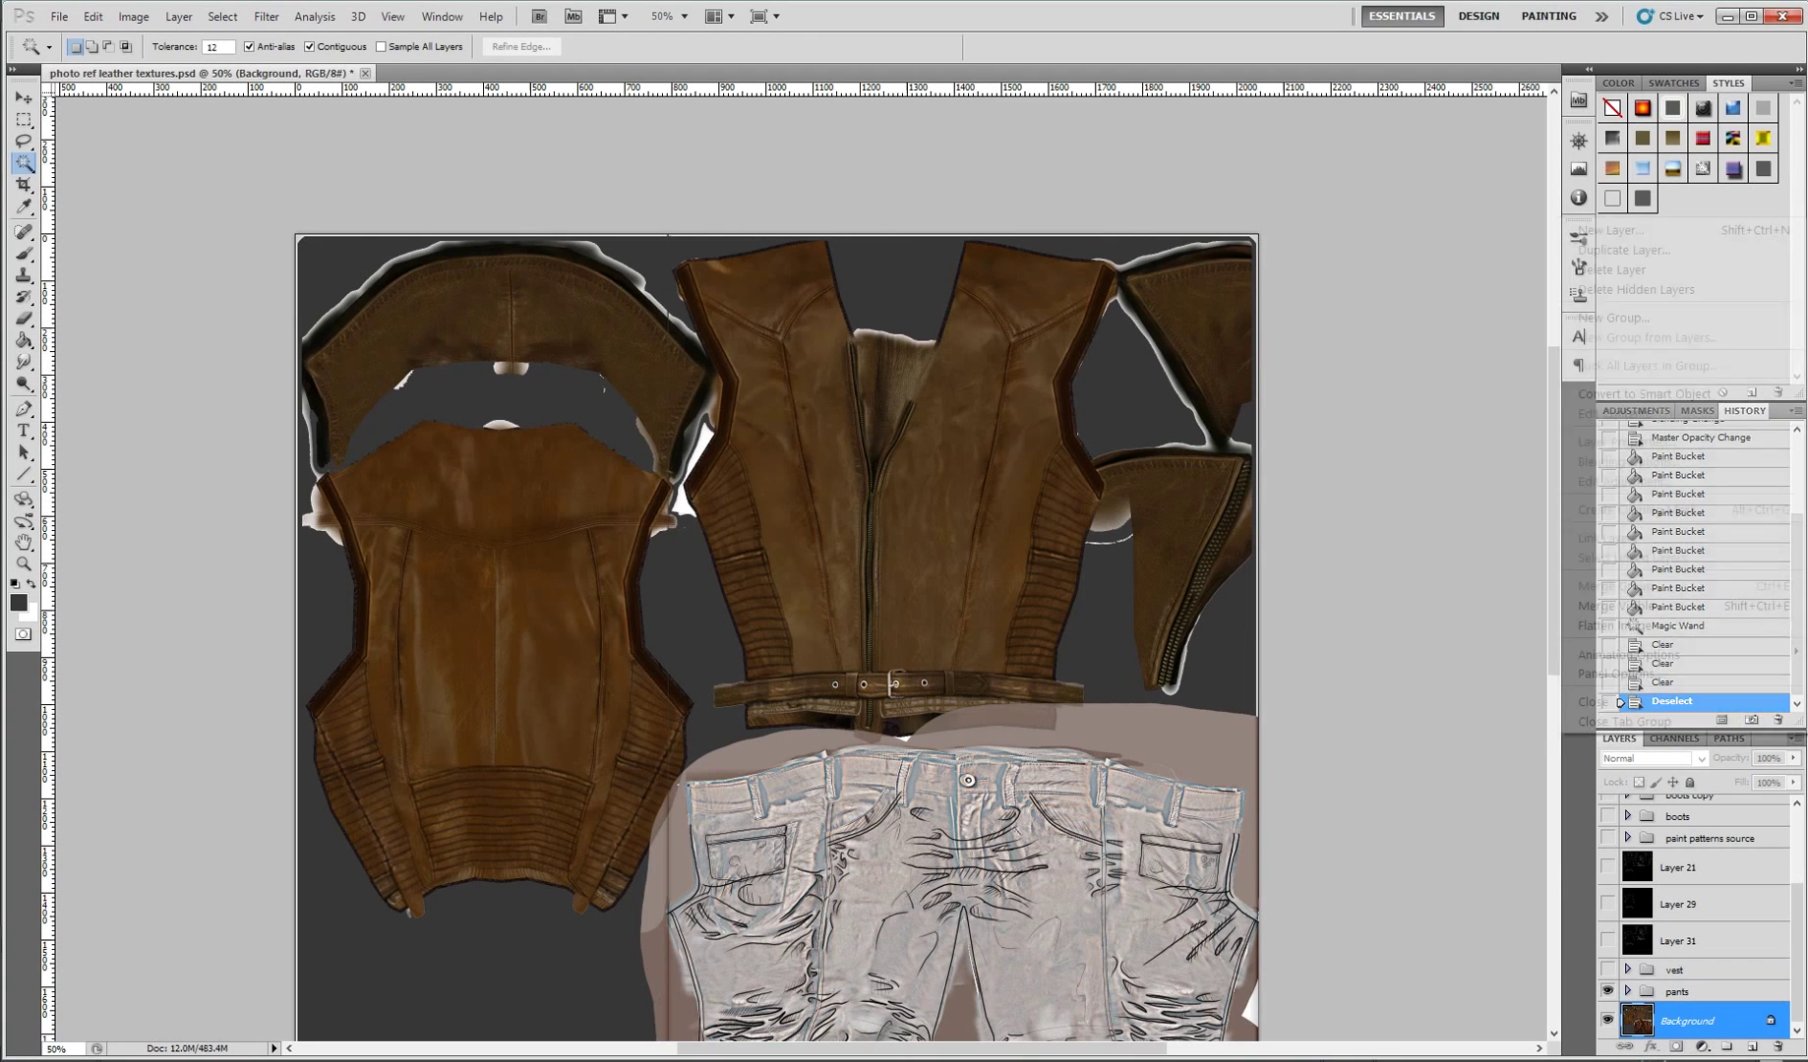
- Create a new layer, zoom to 100%, and trace a dark line along the vest's left edge
key(ctrl+shift+n)
key(Return)
key(ctrl+plus)
key(ctrl+plus)
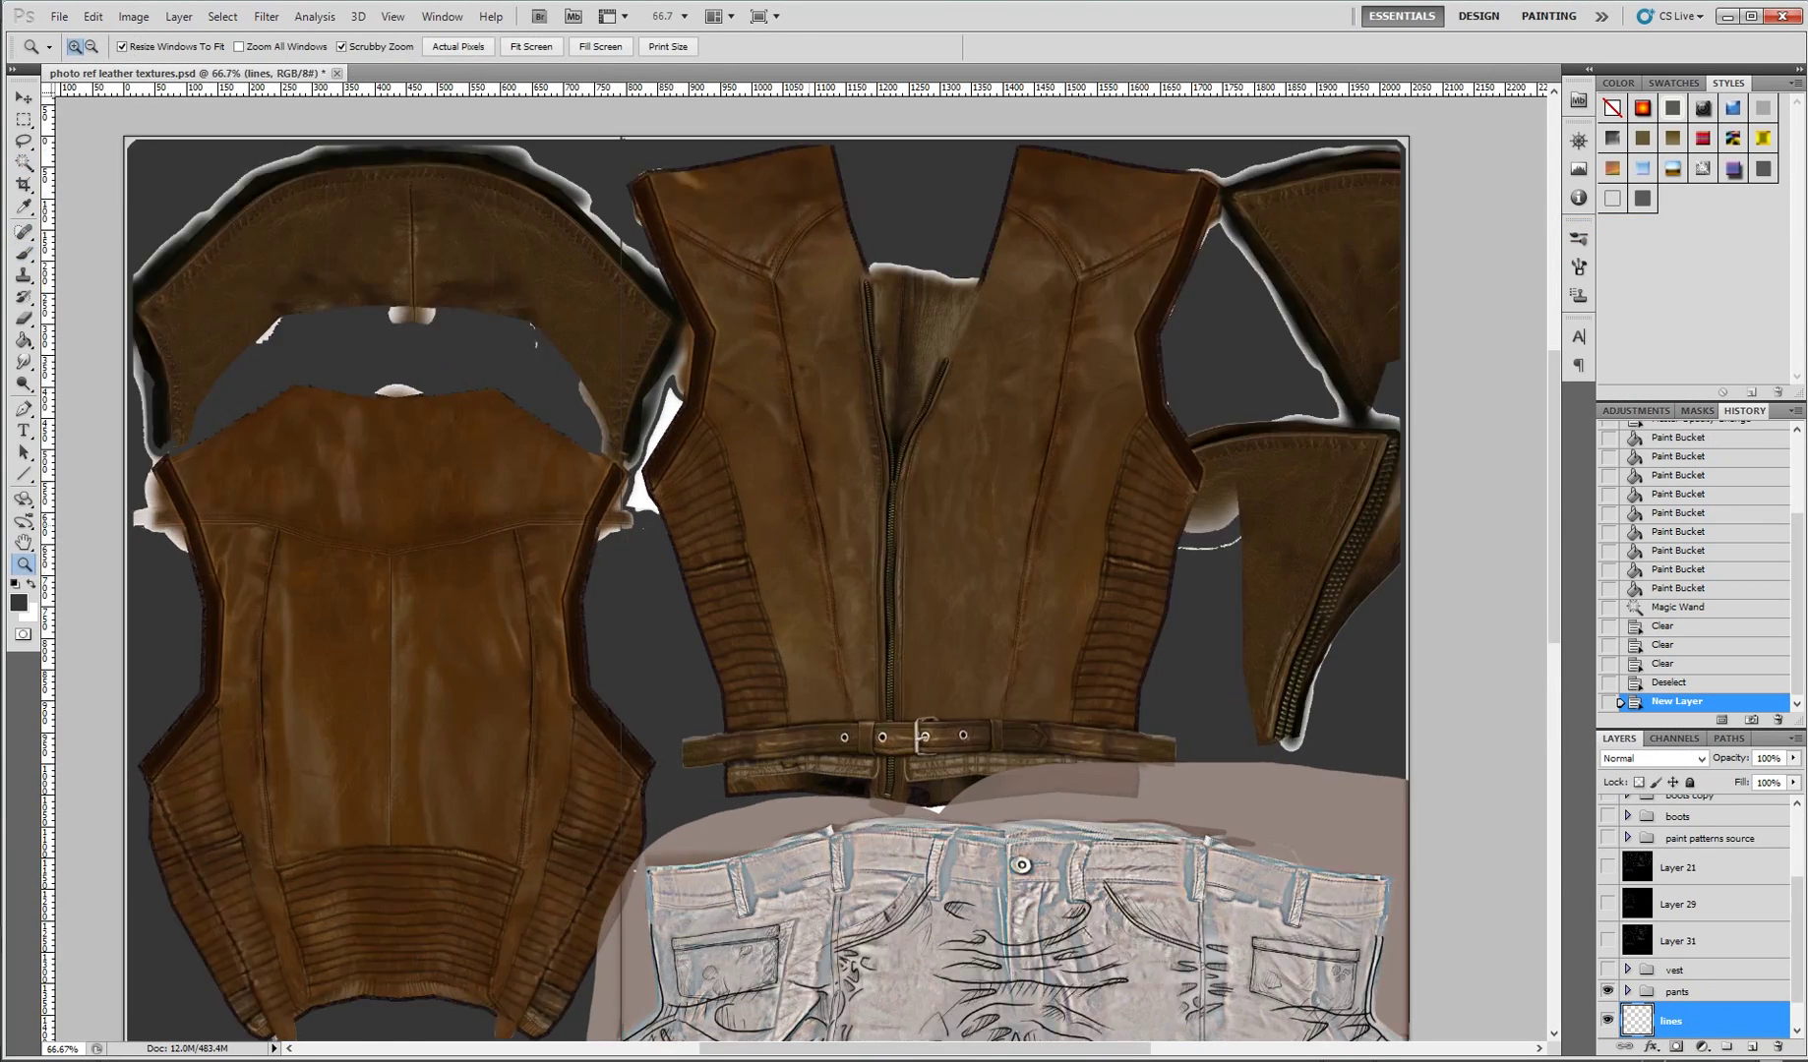
key(b)
drag(698, 481, 652, 346)
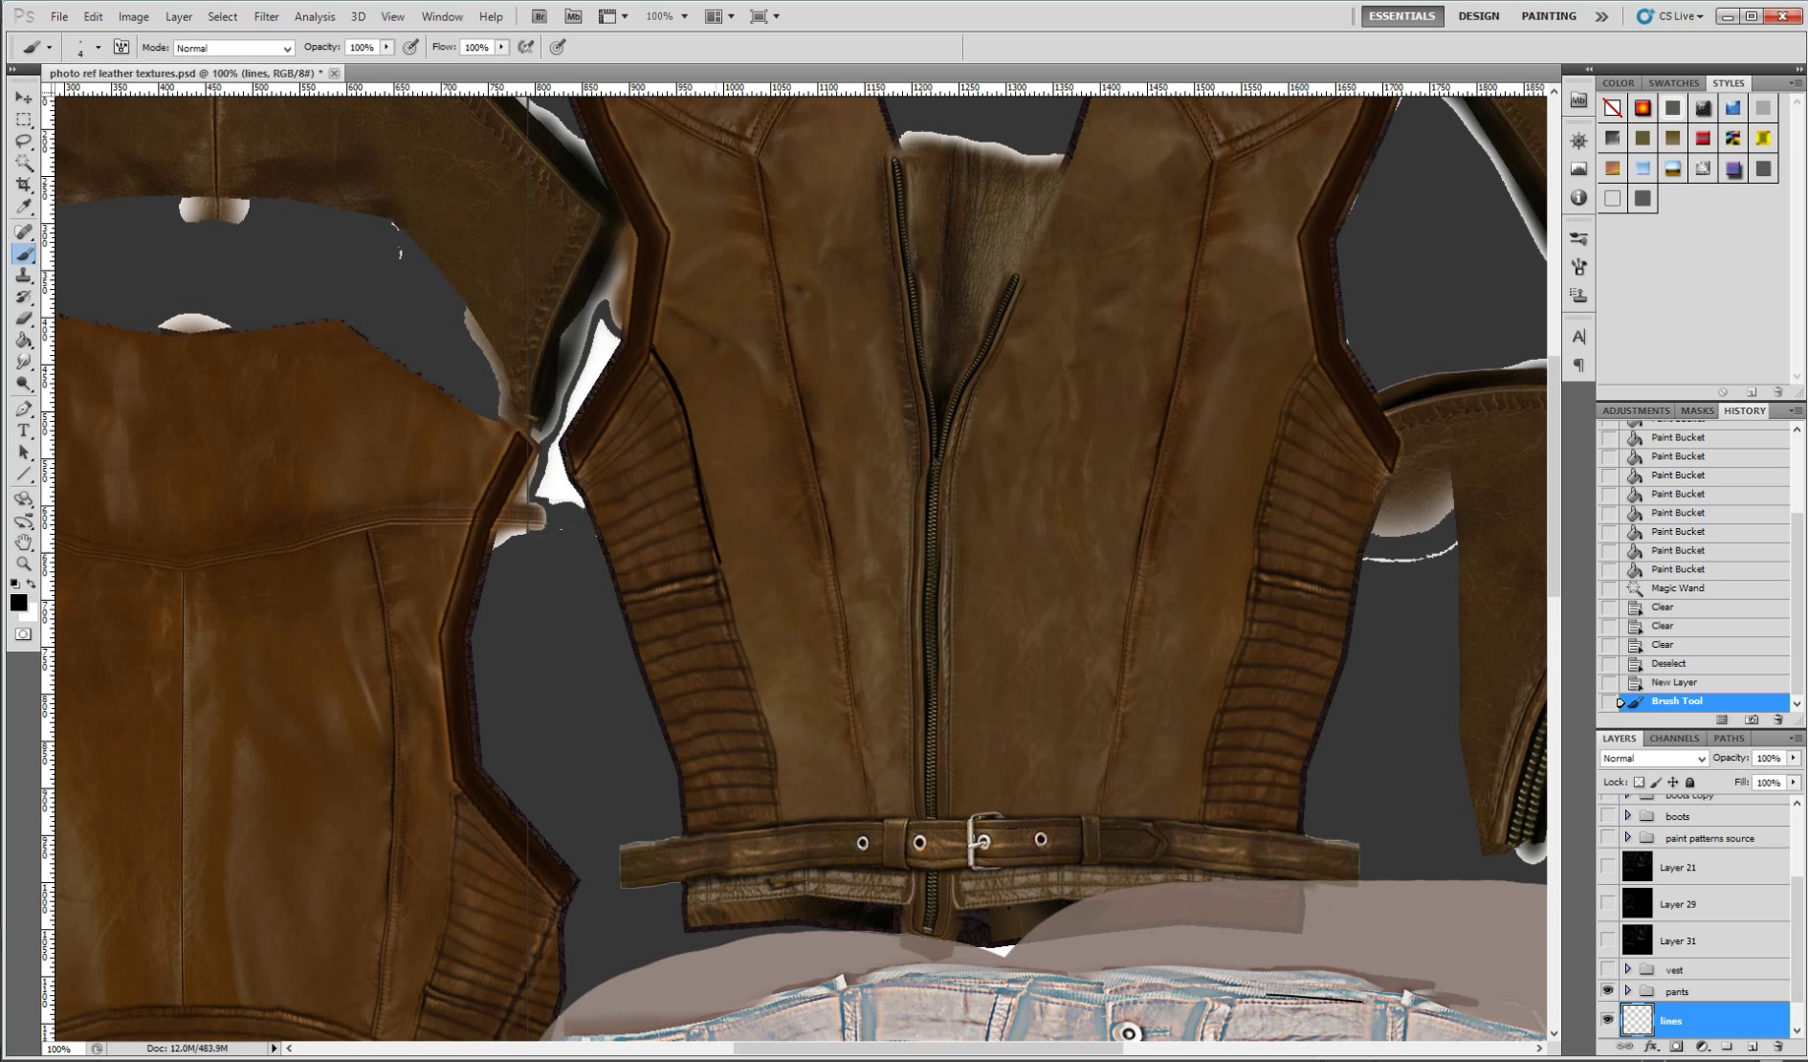
drag(723, 576, 780, 816)
scroll(780, 817, up, 5)
- Trace the collar, panel and right side seams, then show the lines layer and vest line art
drag(692, 368, 768, 409)
mouse_move(864, 297)
mouse_down()
mouse_move(800, 353)
mouse_move(703, 221)
mouse_up()
mouse_move(701, 220)
mouse_down()
mouse_move(817, 877)
mouse_move(696, 983)
mouse_up()
mouse_move(1170, 253)
mouse_down()
mouse_move(1042, 317)
mouse_move(921, 966)
mouse_up()
drag(1139, 507, 1021, 970)
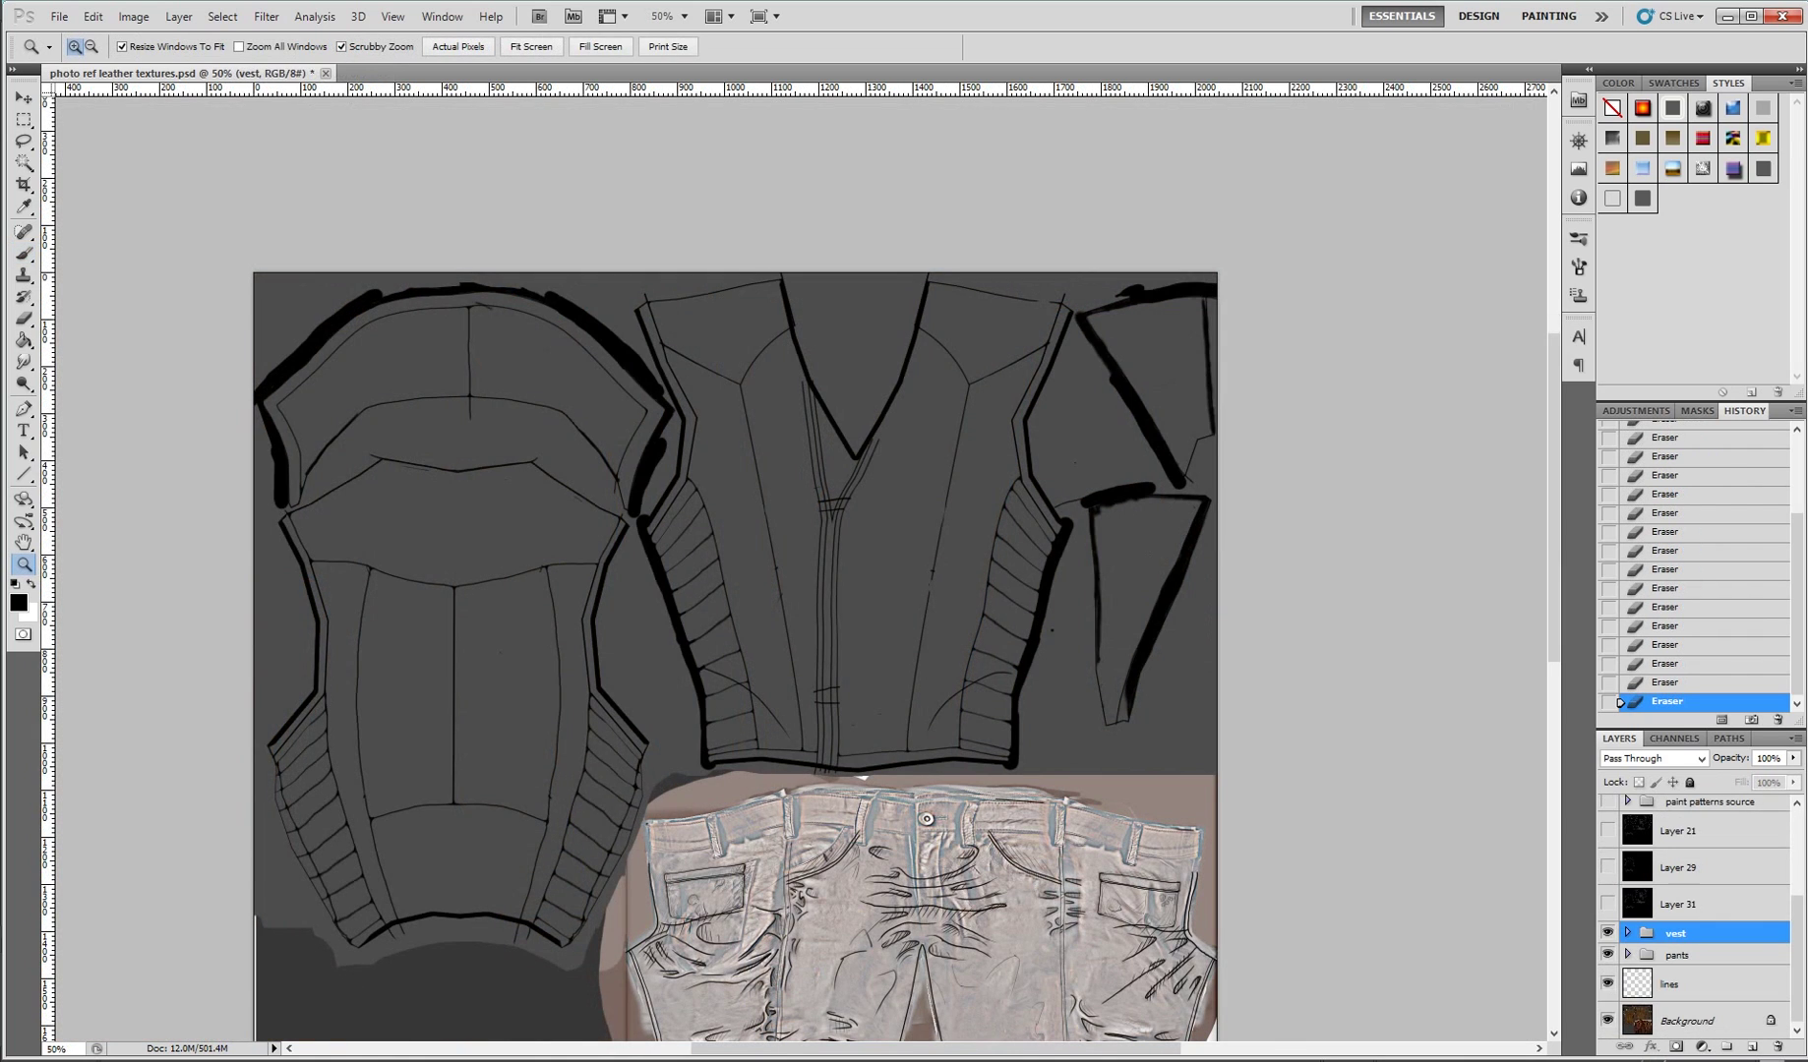
click(1607, 933)
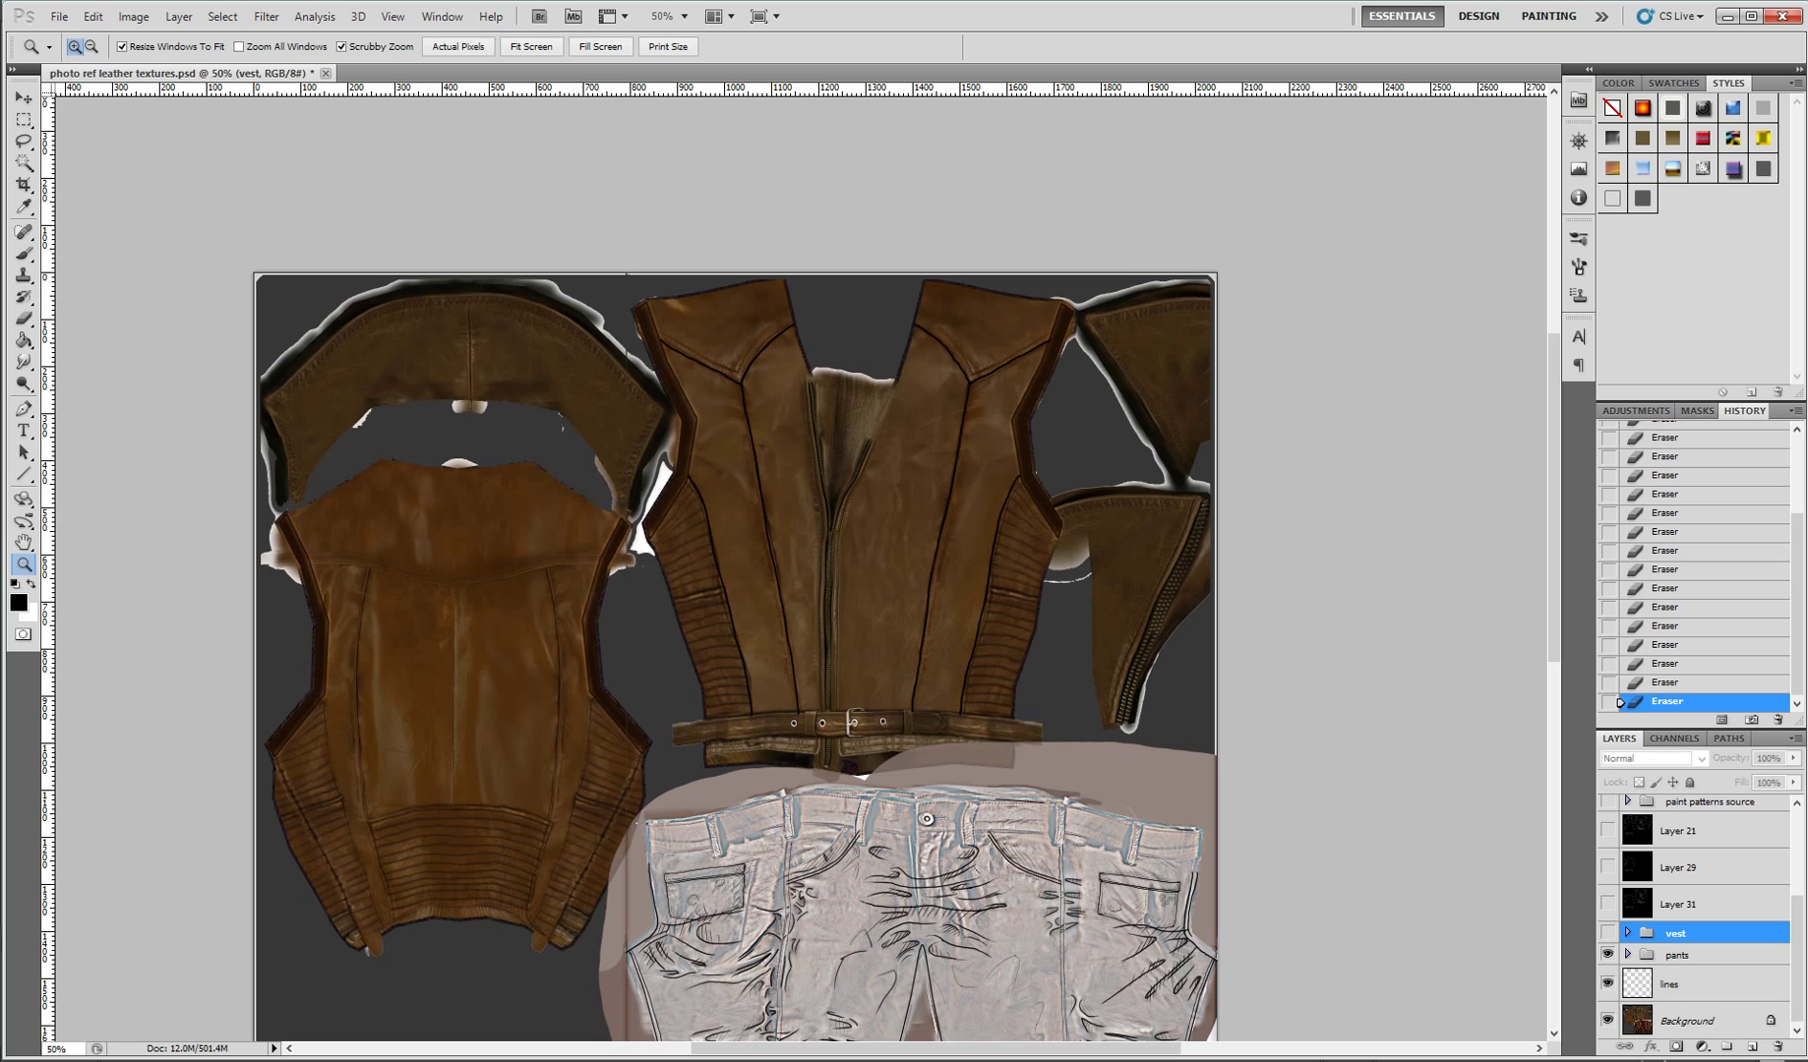
click(1608, 984)
click(1607, 932)
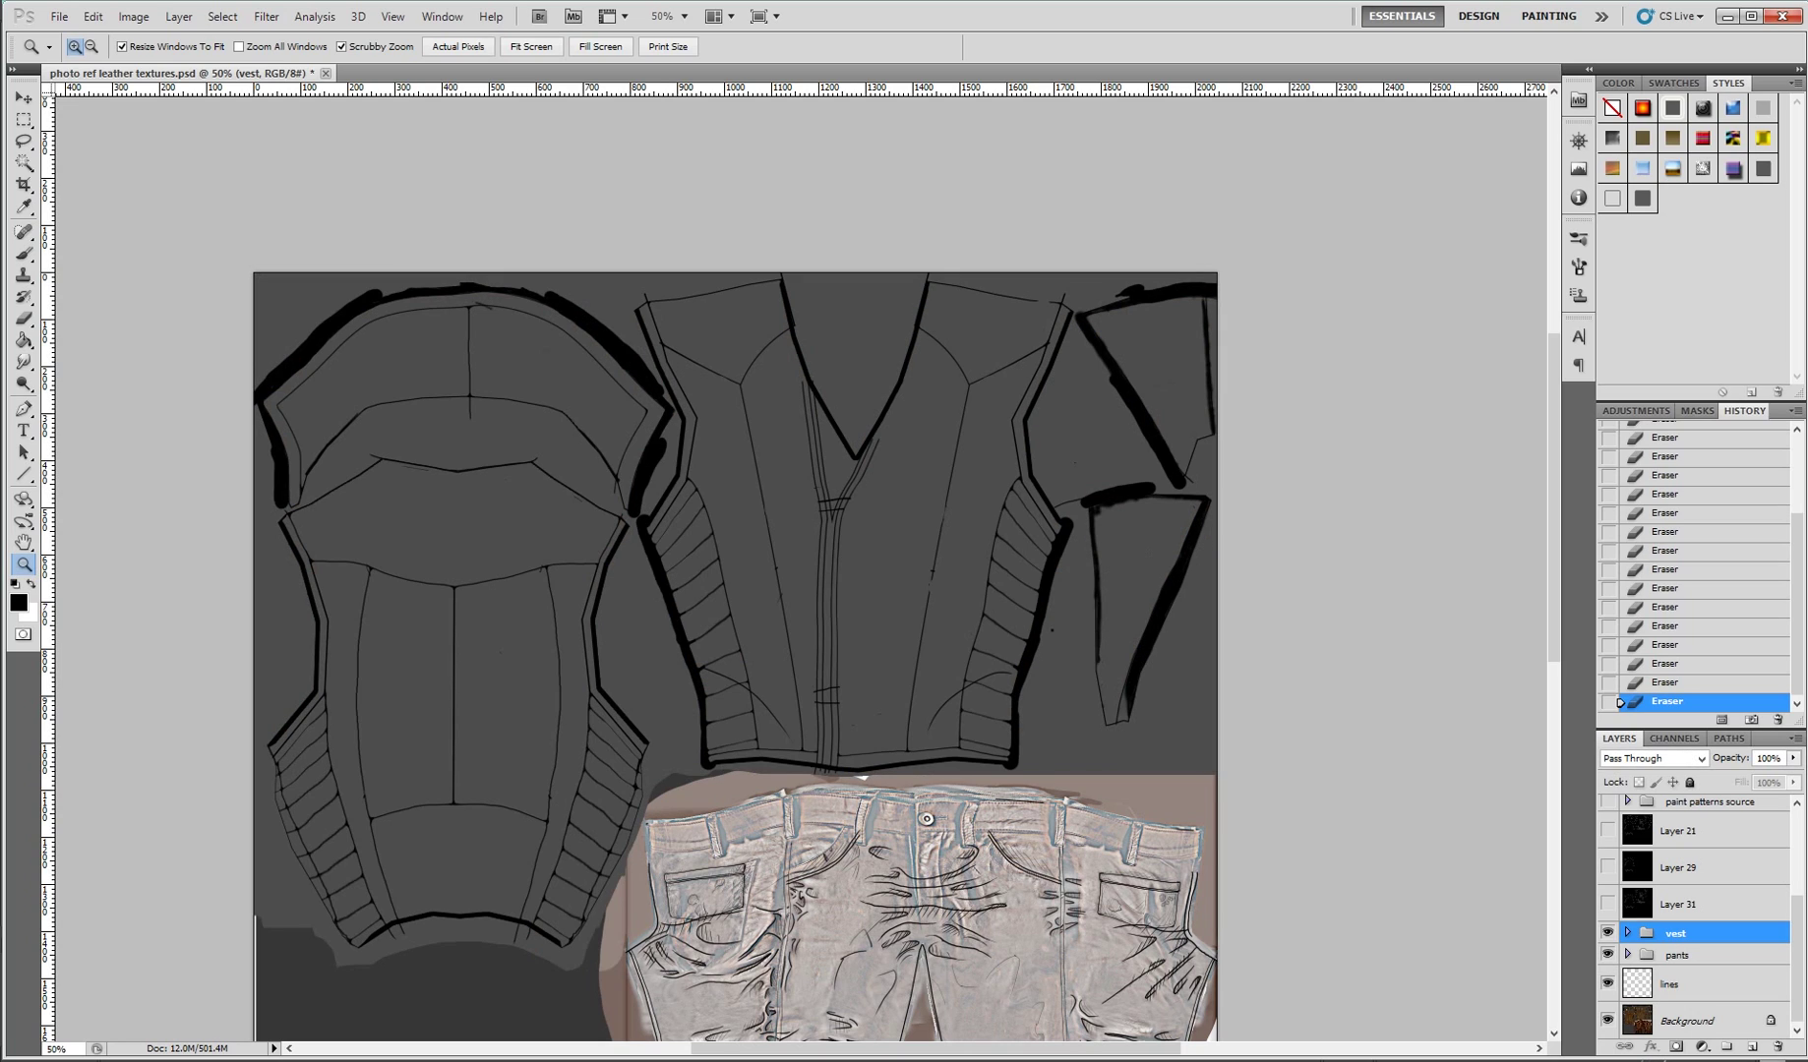
- On a new layer, paint white highlight strokes on the vest panels, redrawing one as a longer V
key(ctrl+shift+alt+n)
key(b)
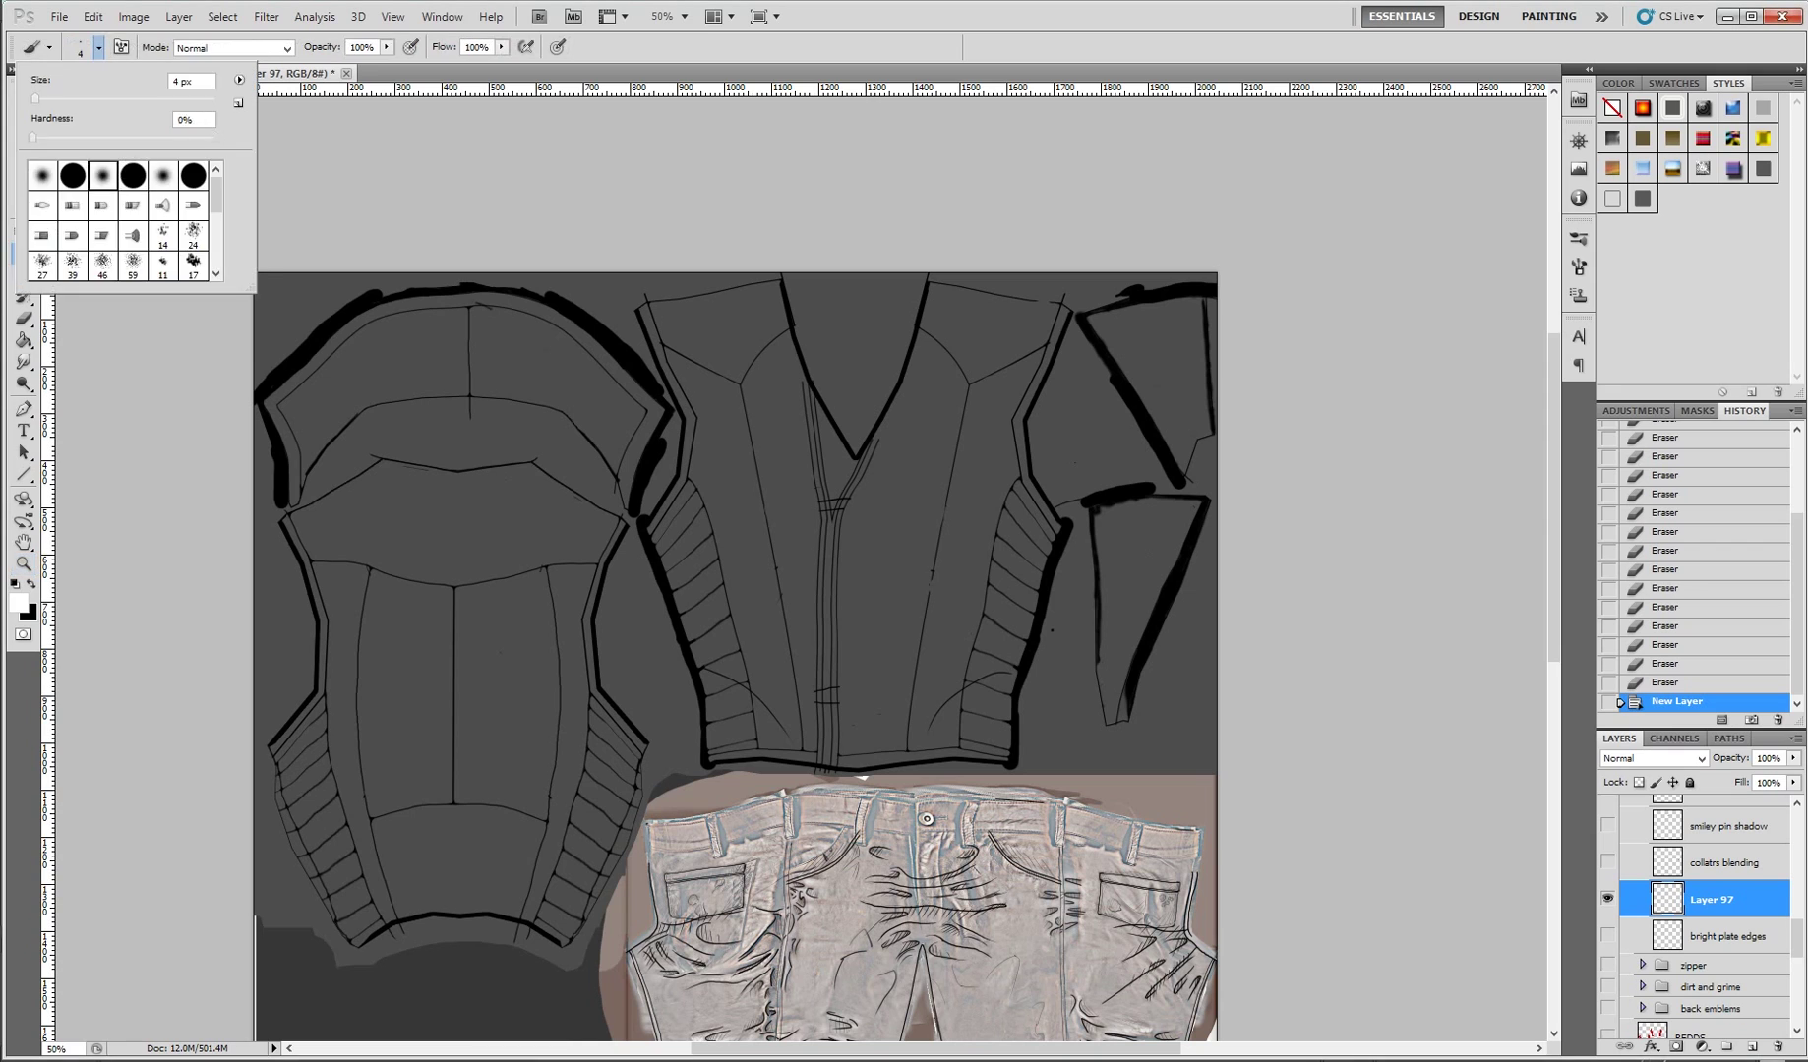
key(x)
key(z)
key(ctrl+1)
key(b)
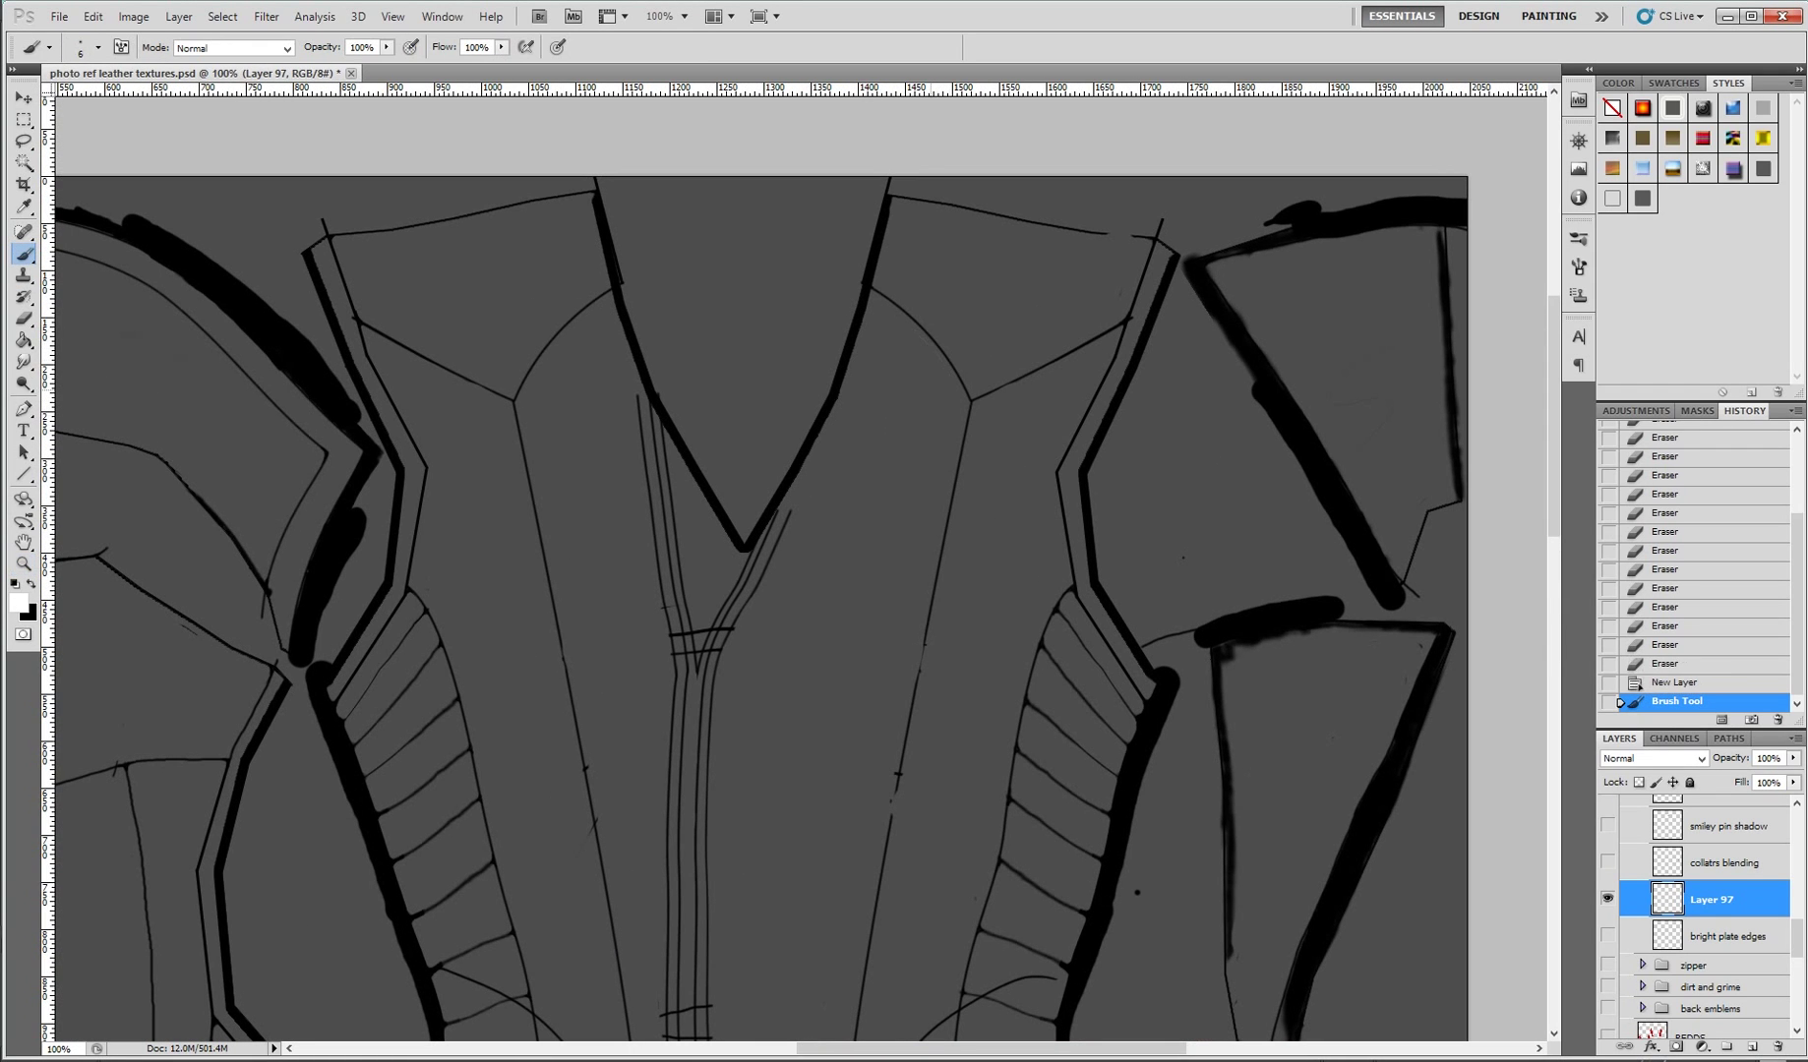
drag(959, 420, 929, 550)
mouse_move(1079, 356)
mouse_down()
mouse_move(1003, 397)
mouse_move(968, 504)
mouse_up()
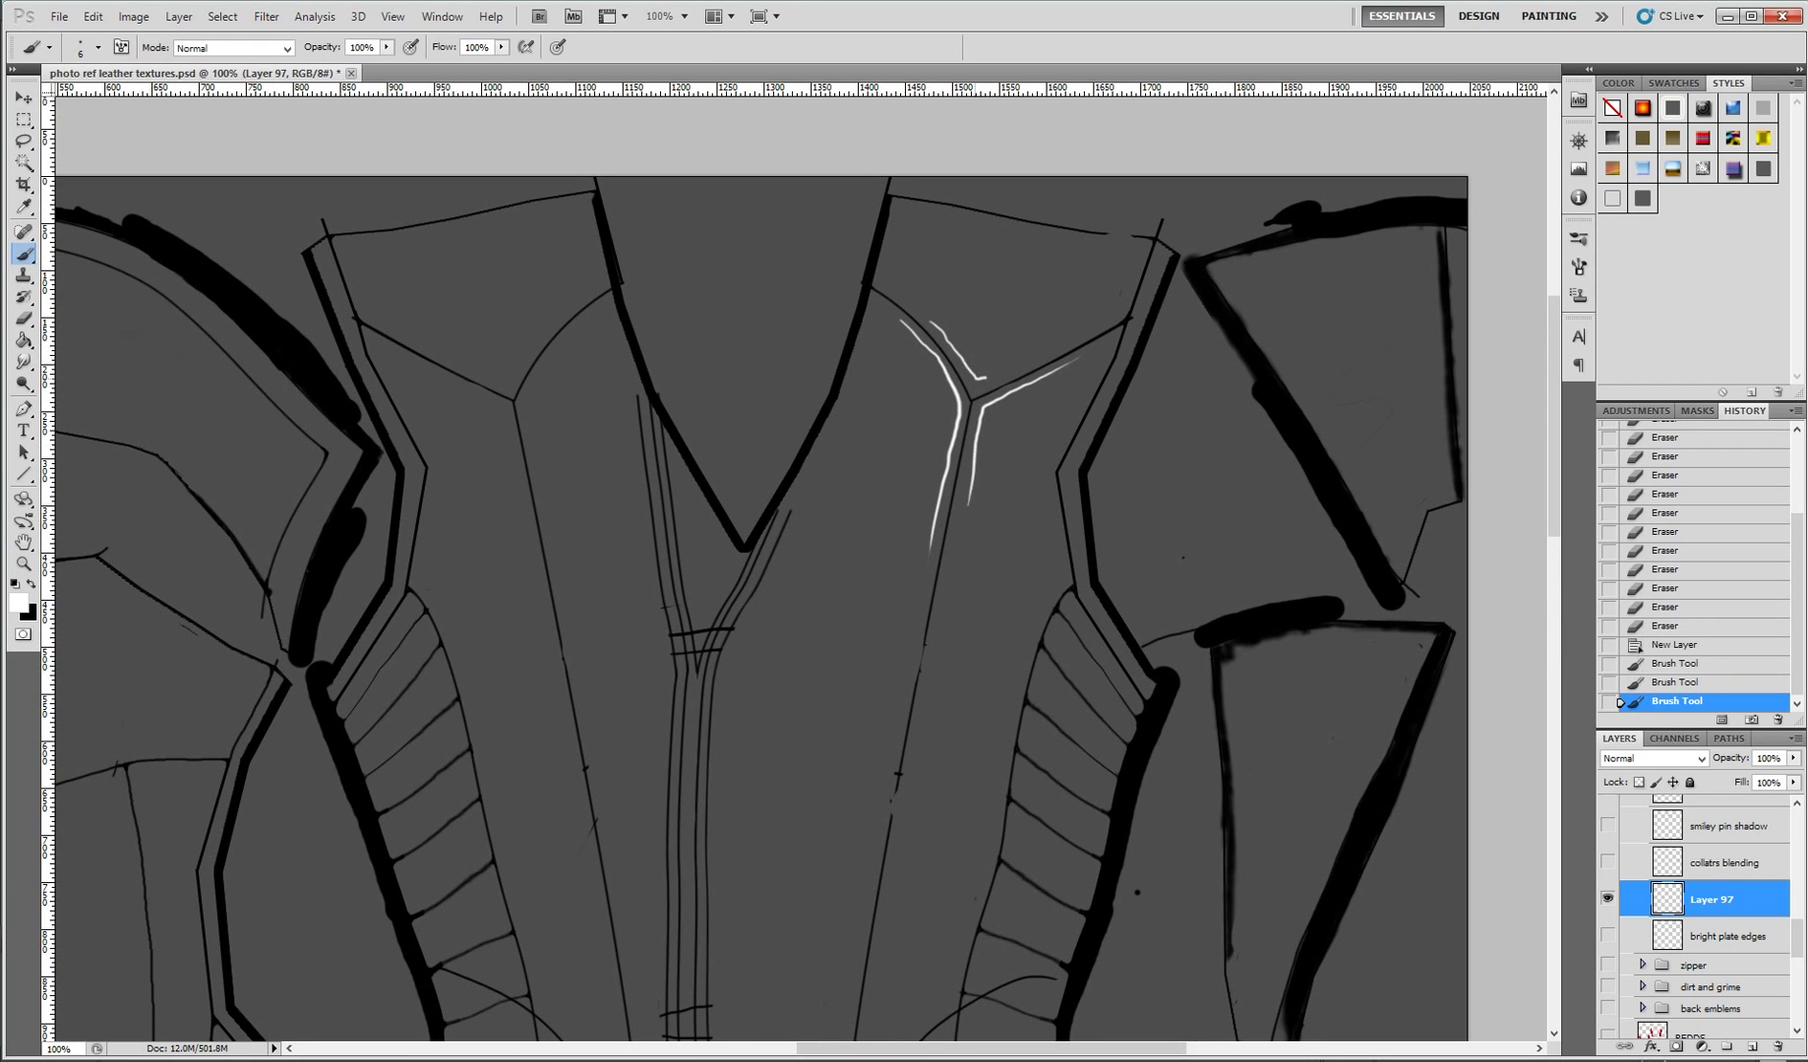
drag(993, 374, 1053, 339)
key(ctrl+z)
drag(940, 332, 1059, 340)
- Paint white highlights on the left plate and along the central zipper lines
mouse_move(465, 364)
mouse_down()
mouse_move(548, 316)
mouse_move(542, 513)
mouse_up()
drag(478, 398, 527, 534)
drag(527, 534, 540, 421)
drag(431, 441, 492, 624)
key(ctrl+z)
drag(644, 293, 672, 514)
mouse_move(806, 426)
mouse_down()
mouse_move(763, 509)
mouse_move(721, 760)
mouse_up()
key(ctrl+z)
drag(753, 541, 729, 795)
- Soften the white highlights with a Gaussian Blur
click(265, 17)
mouse_move(295, 187)
click(551, 265)
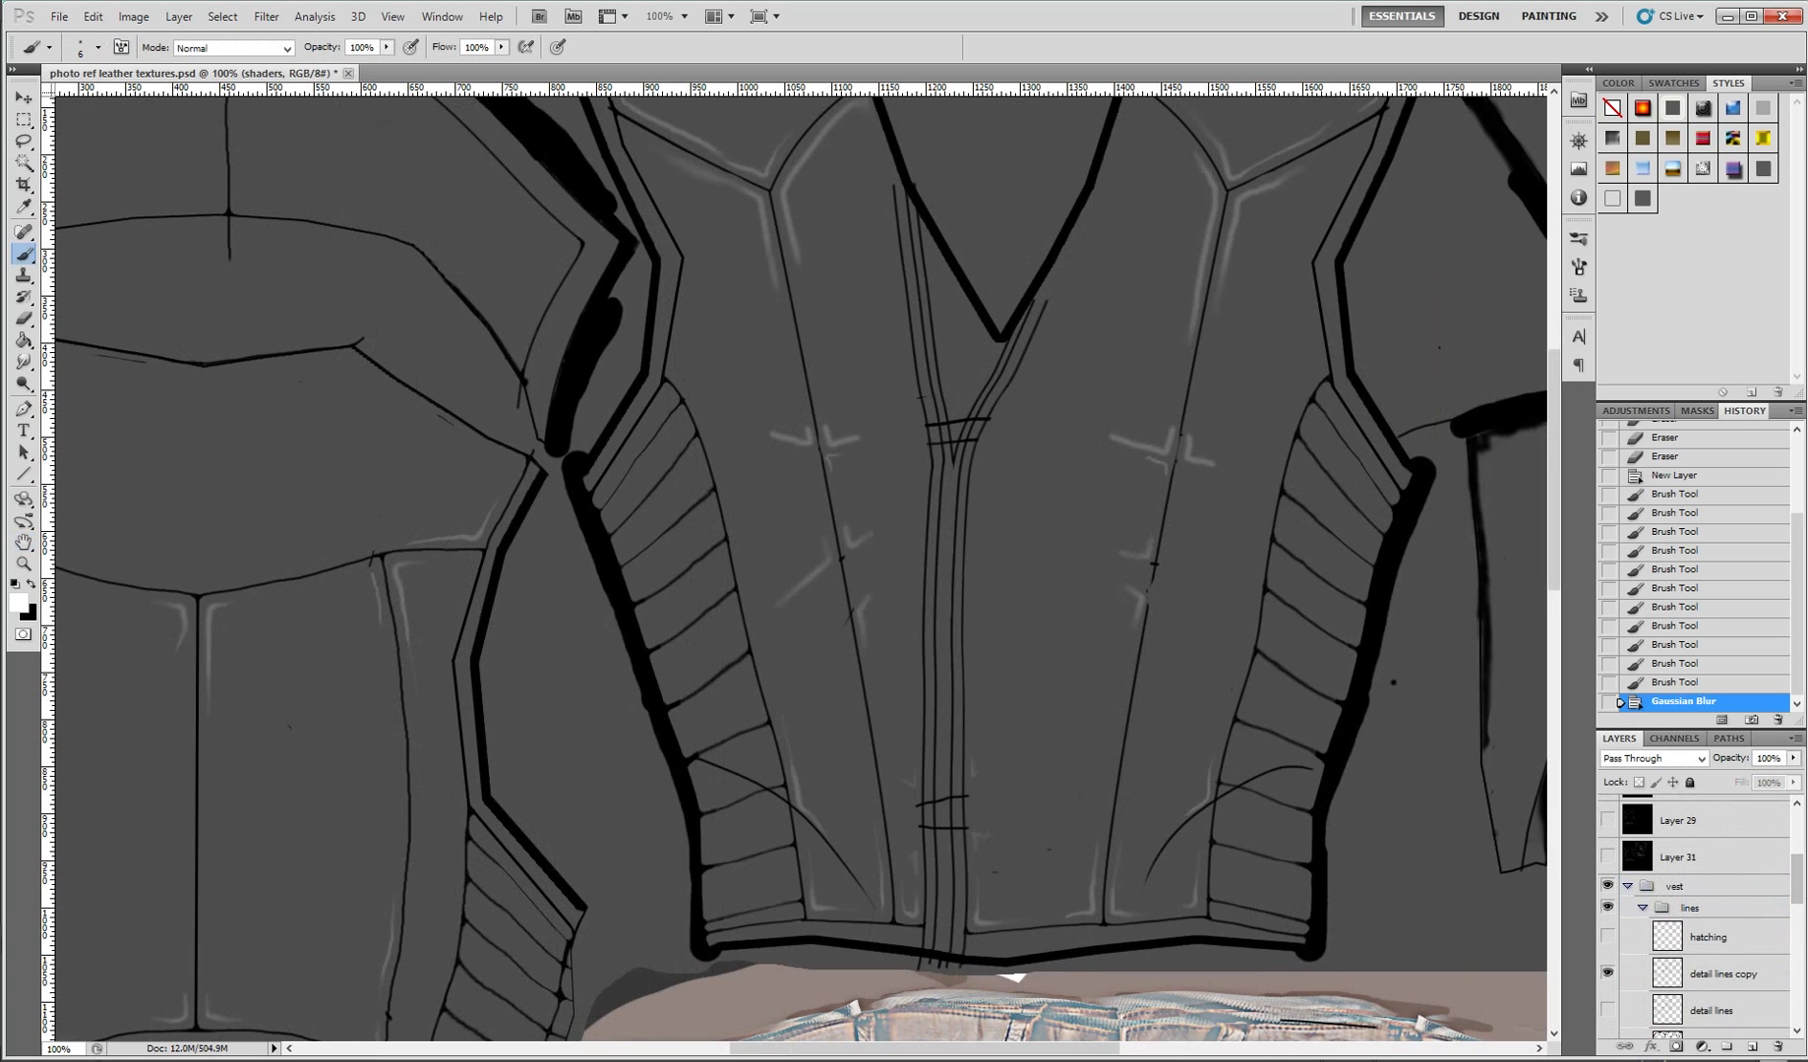
- Select the vest group and start lowering its opacity to 50
click(1691, 886)
click(1768, 759)
text(75)
key(BackSpace)
key(BackSpace)
- Finish the 50% vest opacity, then sketch thin black crease lines on the jacket front on 'detail lines copy'
text(50)
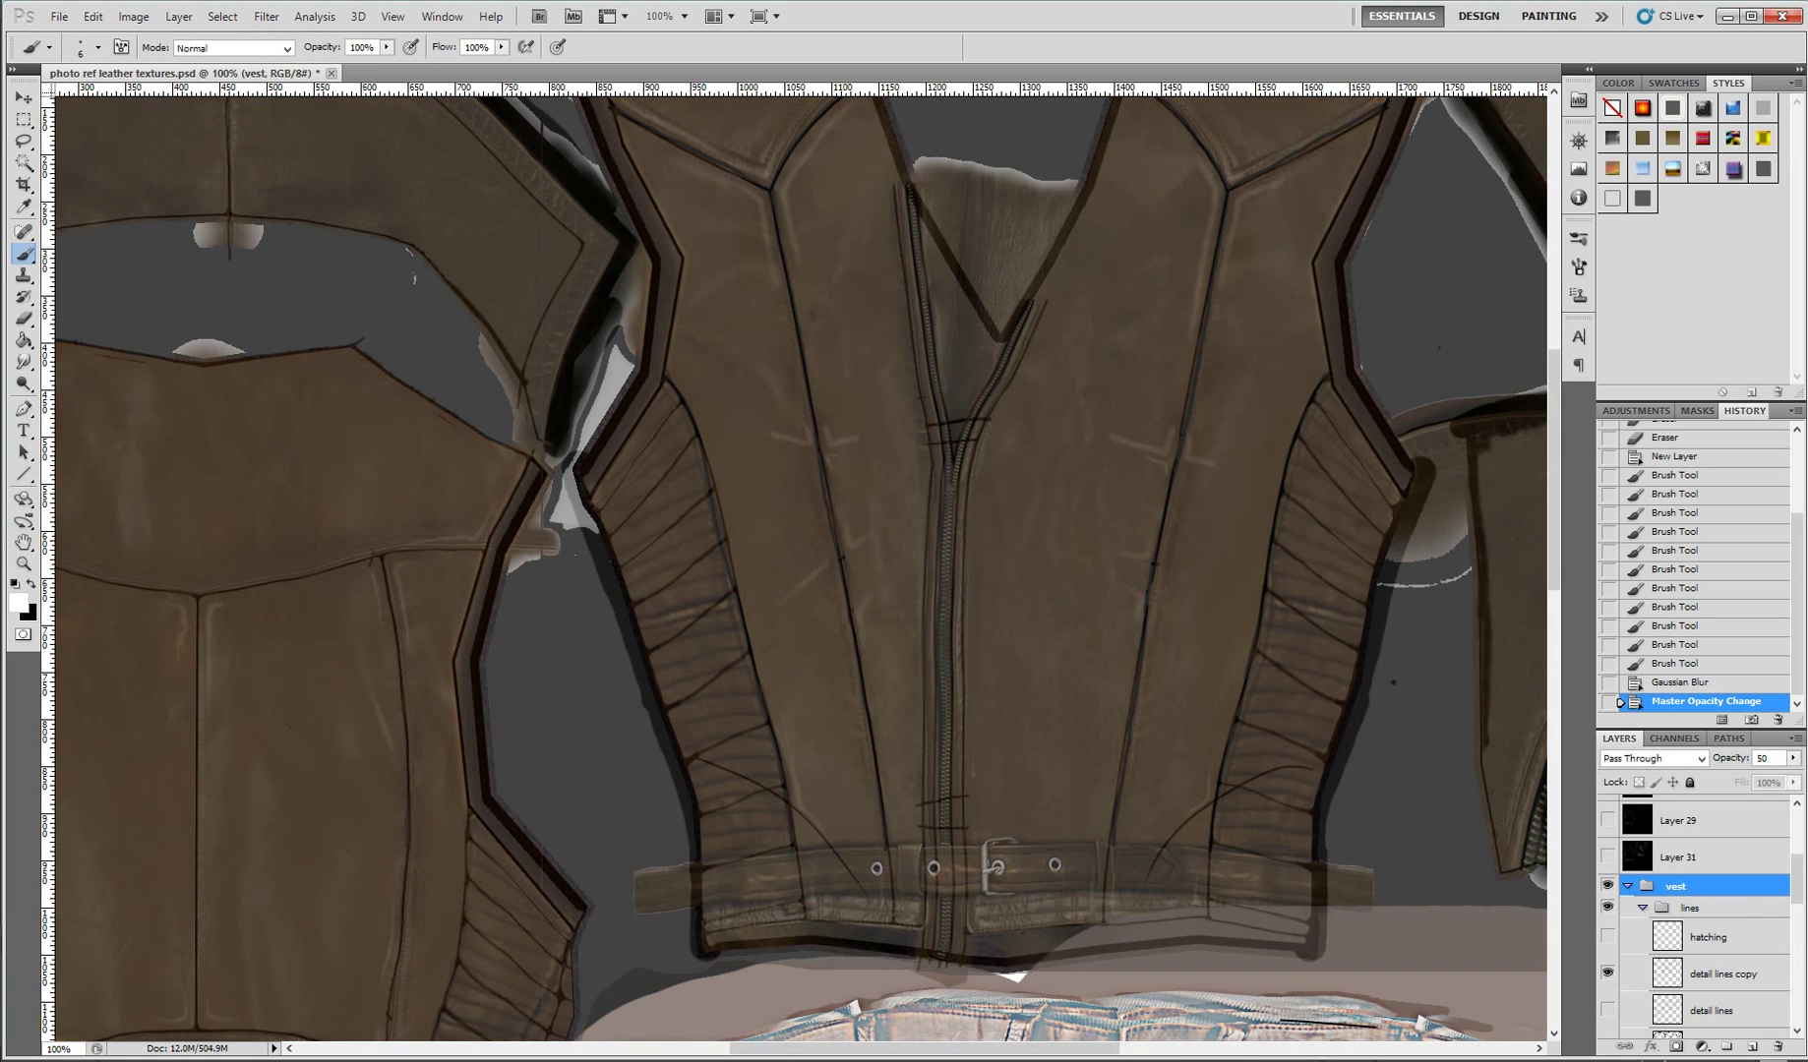
click(1728, 974)
key(x)
click(98, 46)
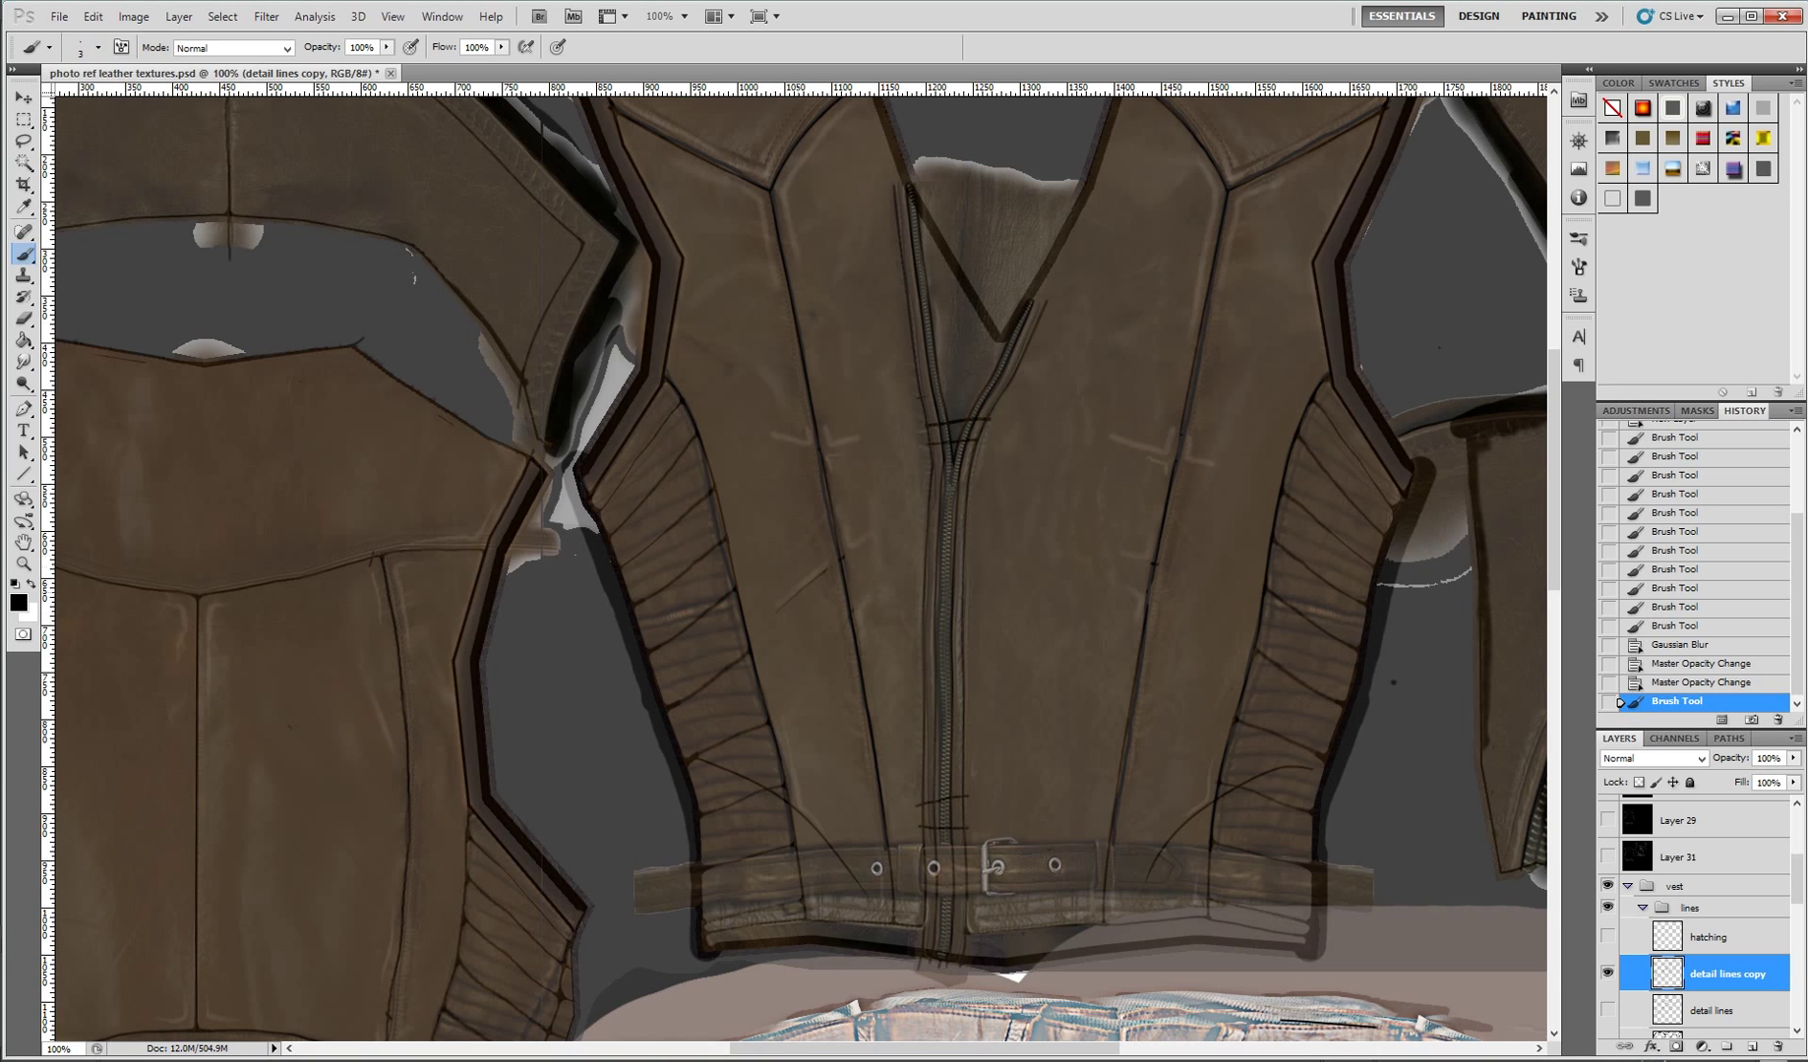
drag(883, 553, 809, 657)
mouse_move(888, 598)
mouse_down()
mouse_move(868, 652)
mouse_move(772, 634)
mouse_move(876, 678)
mouse_up()
drag(979, 604, 1014, 627)
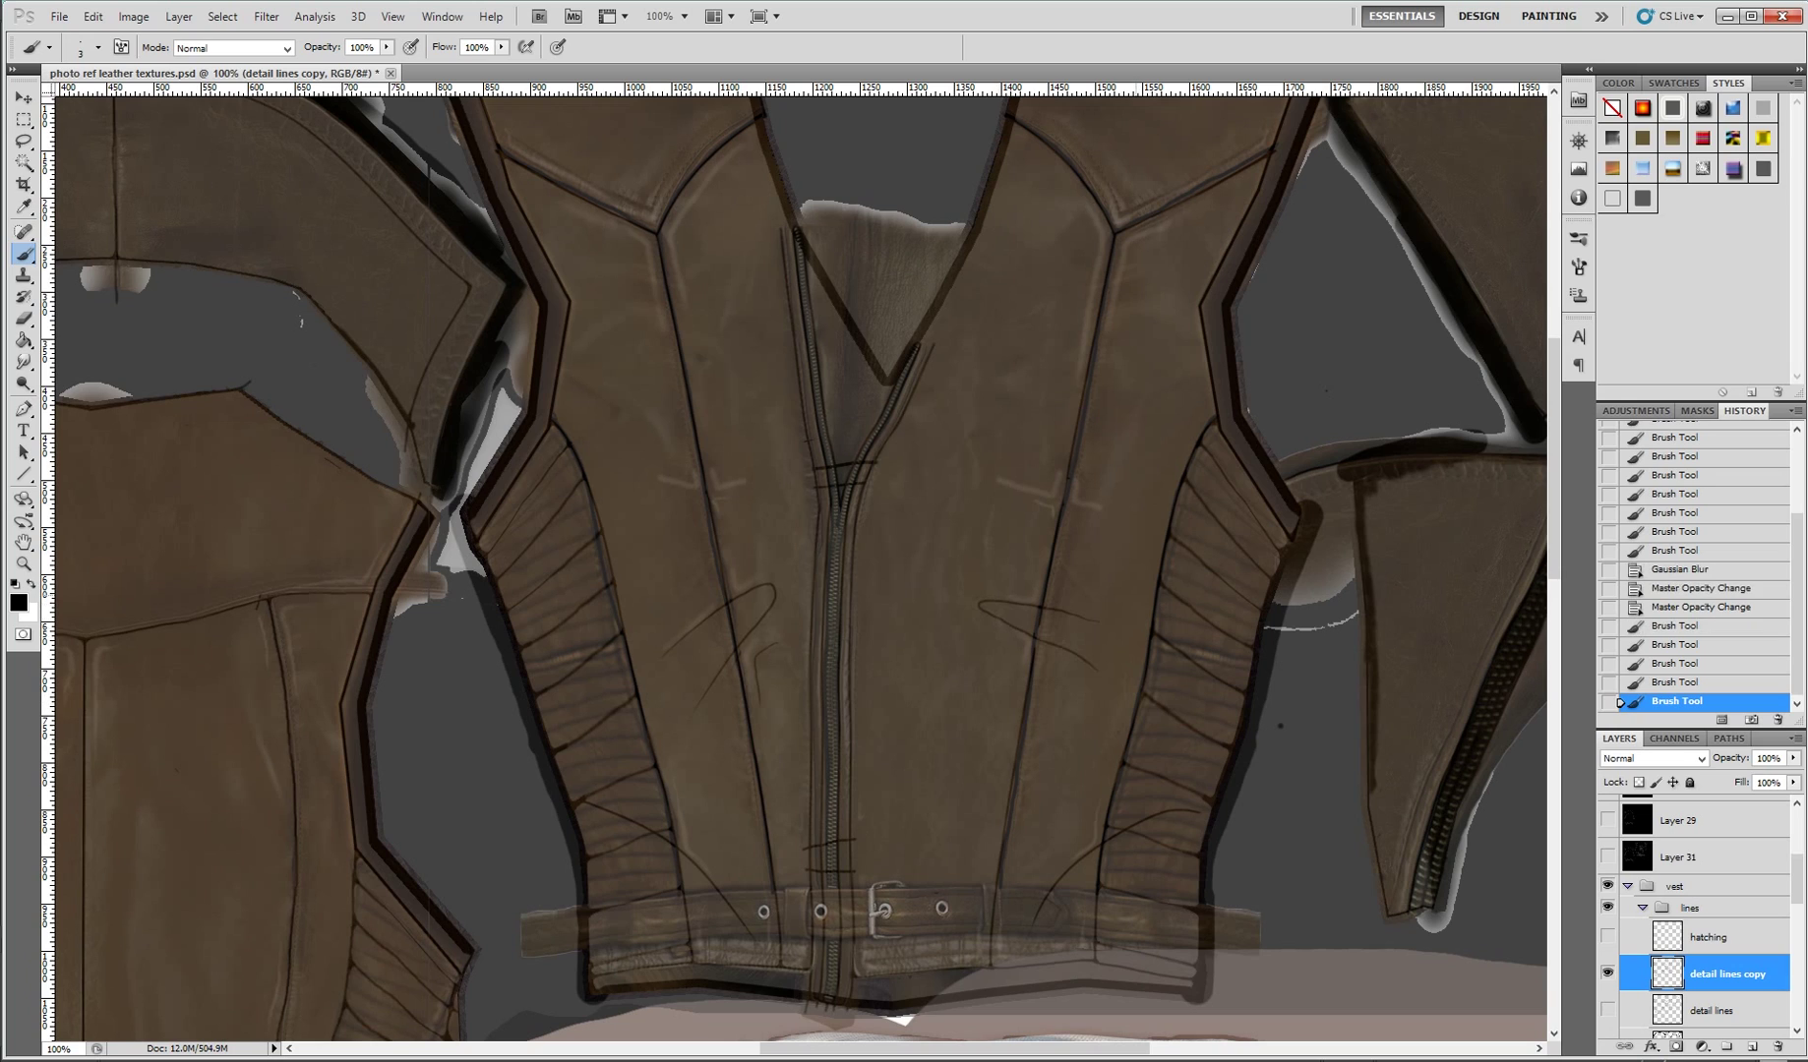
drag(662, 475, 737, 494)
key(ctrl+z)
key(ctrl+z)
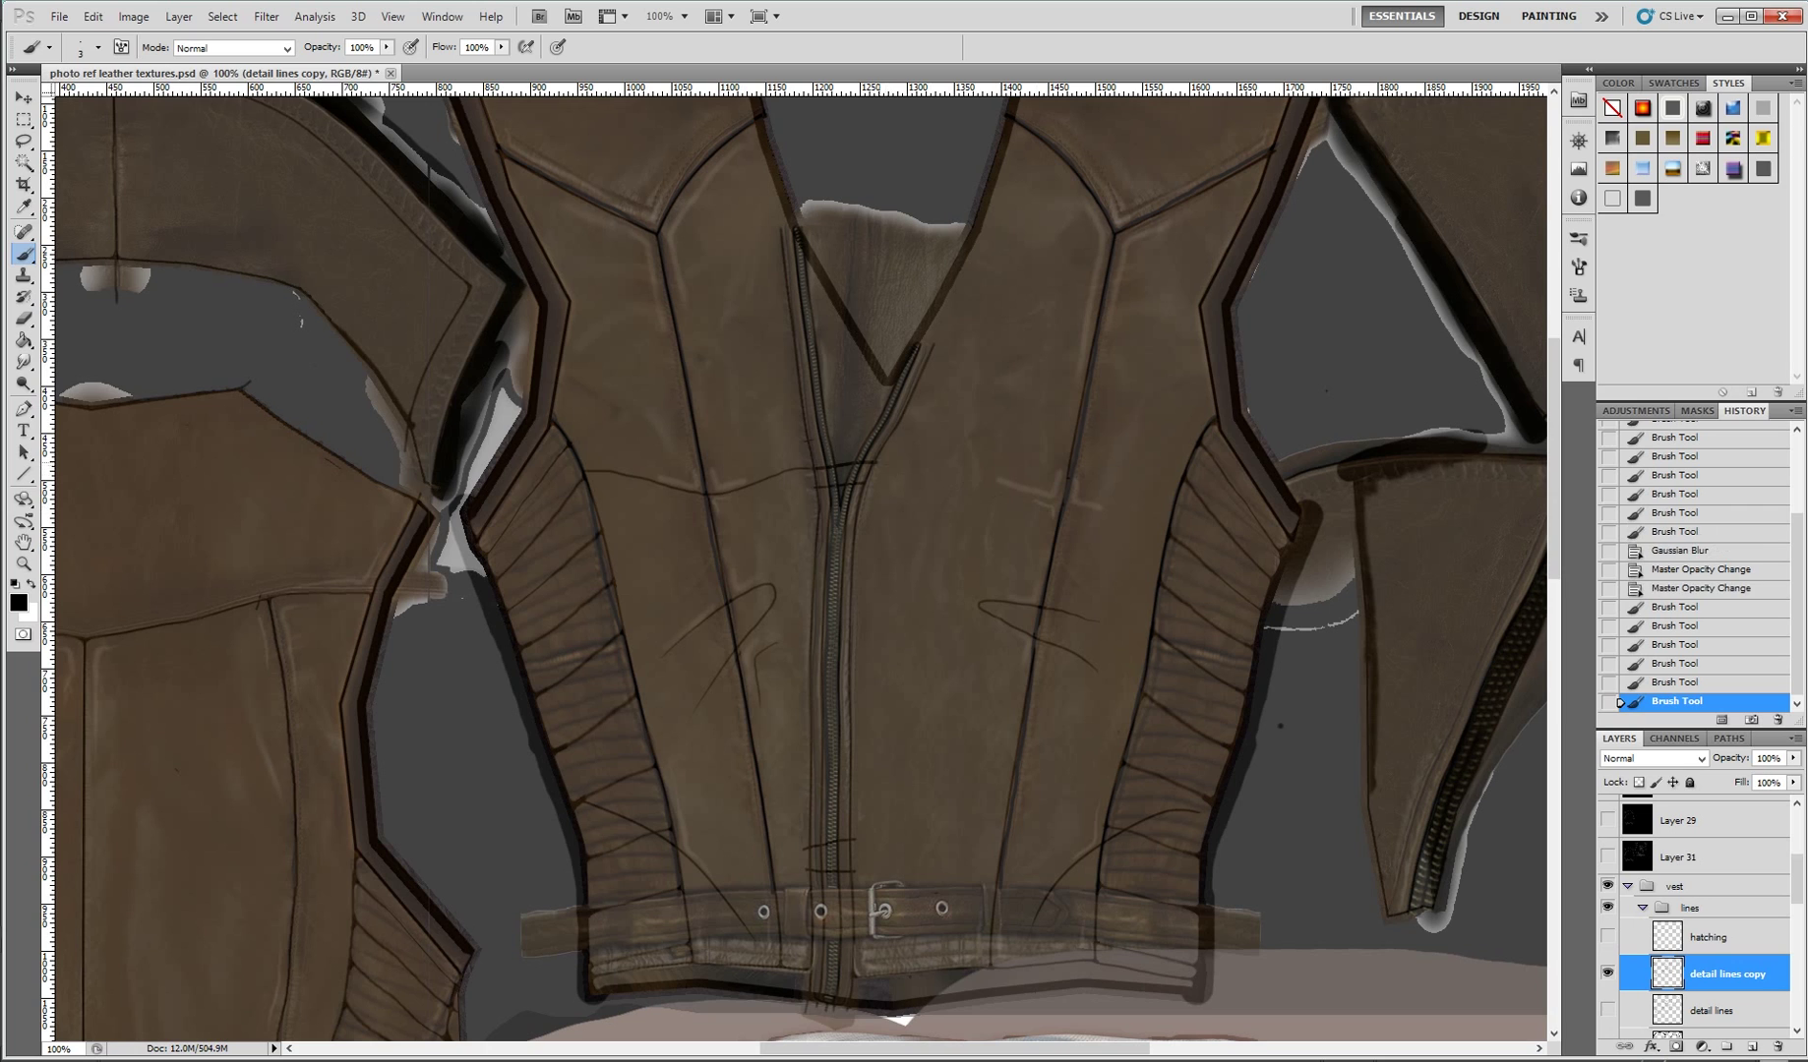
- Add more crease lines on the jacket, small marks near the collar, and strokes on the back panel
mouse_move(1066, 513)
mouse_down()
mouse_move(1130, 504)
mouse_move(1150, 532)
mouse_up()
drag(885, 383, 747, 654)
drag(1091, 352, 1082, 405)
drag(1145, 360, 1141, 396)
drag(590, 787, 1460, 394)
mouse_move(716, 672)
mouse_down()
mouse_move(775, 647)
mouse_move(1014, 774)
mouse_up()
mouse_move(1180, 393)
mouse_down()
mouse_move(1141, 492)
mouse_move(403, 699)
mouse_up()
- Hide 'detail lines copy', show 'detail lines', and add a new Layer 98 for hatching
click(1607, 973)
click(1607, 1009)
drag(787, 492, 806, 580)
key(ctrl+shift+alt+n)
- Hatch the vest creases on Layer 98 and return the vest group to 100% opacity
mouse_move(1534, 359)
mouse_down()
mouse_move(1547, 343)
mouse_move(1541, 364)
mouse_up()
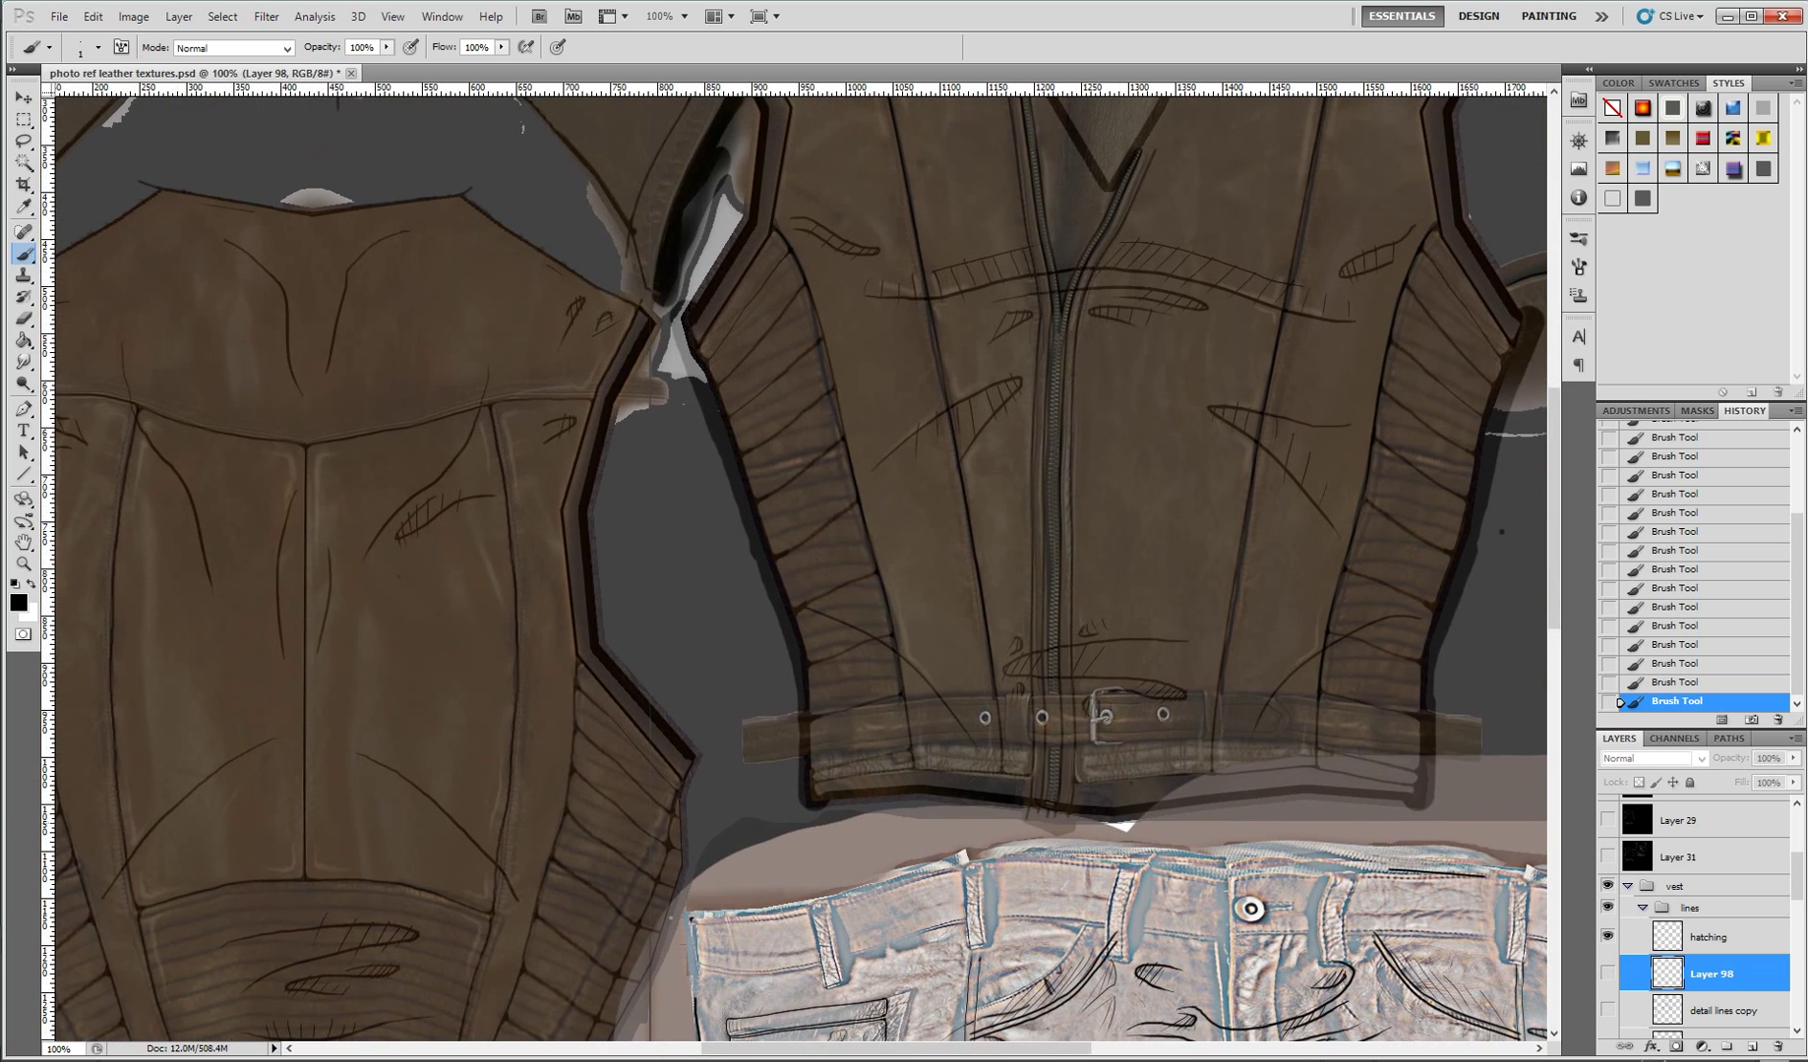
click(1712, 885)
scroll(1696, 914, down, 5)
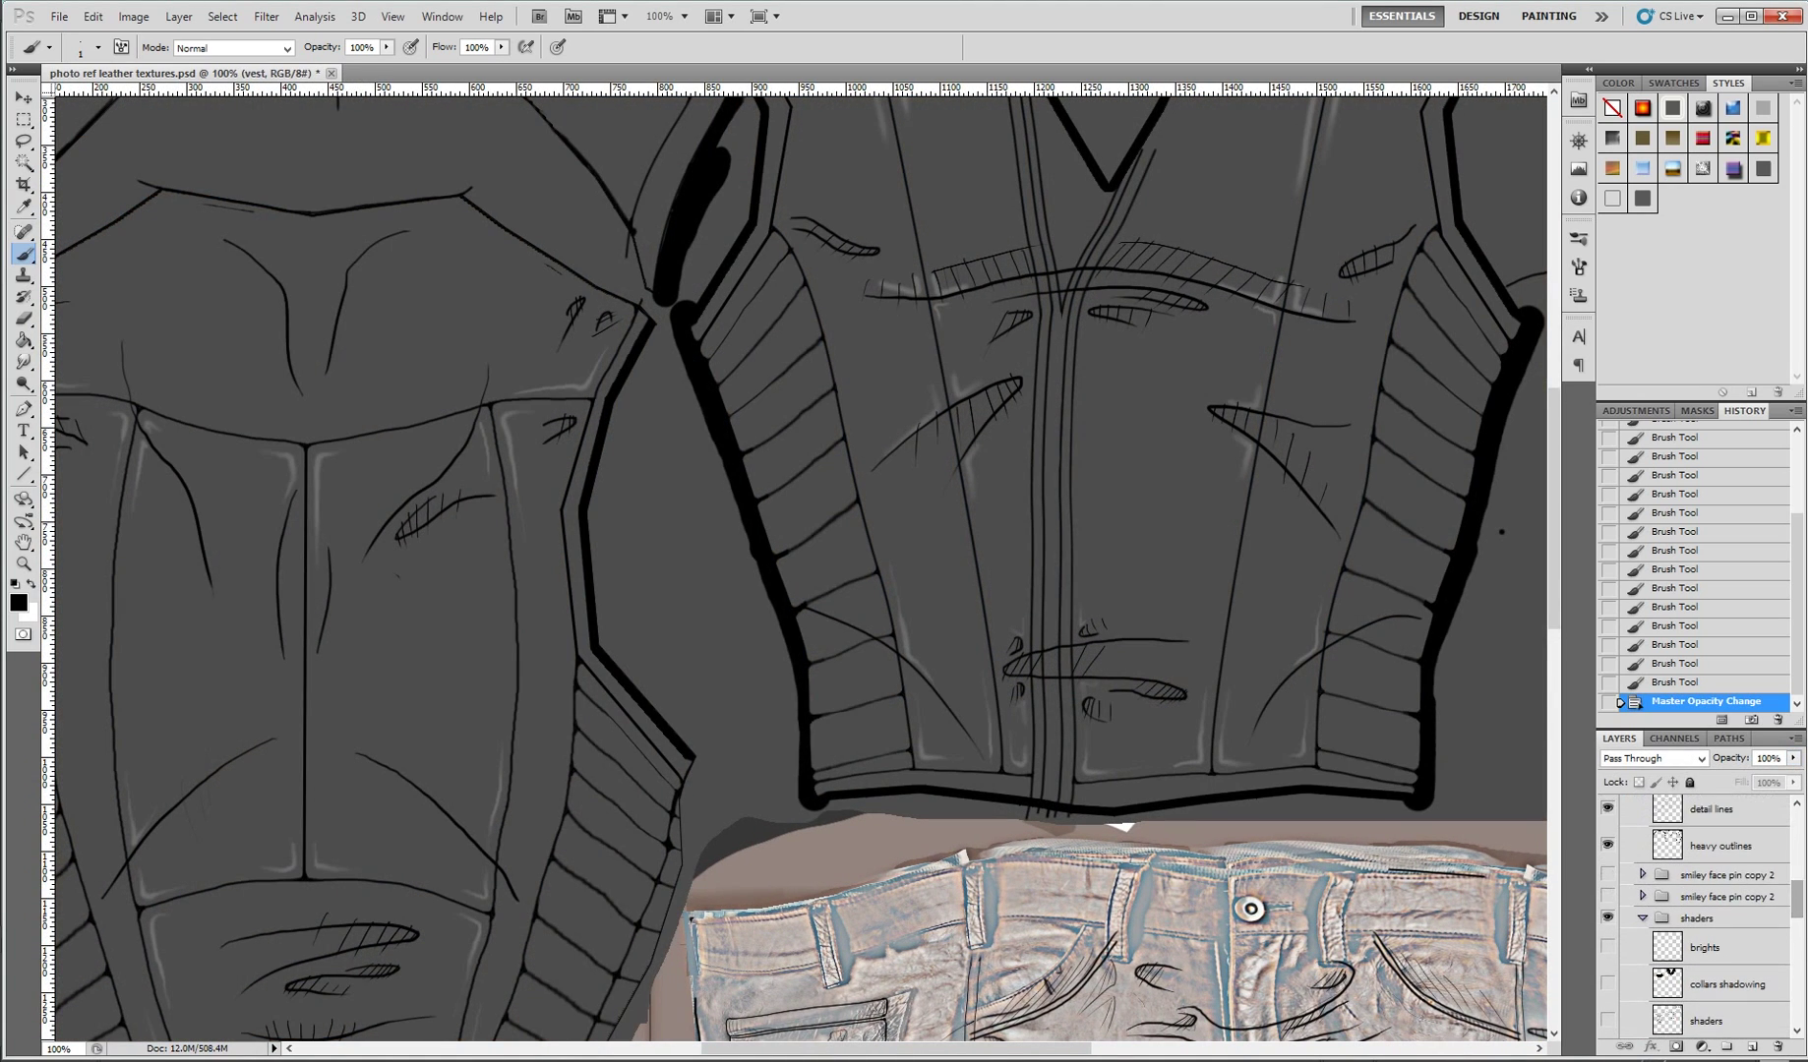
- On a new layer in the shaders group, paint white highlights along both crescents and the lower left
key(ctrl+shift+n)
key(Return)
key(x)
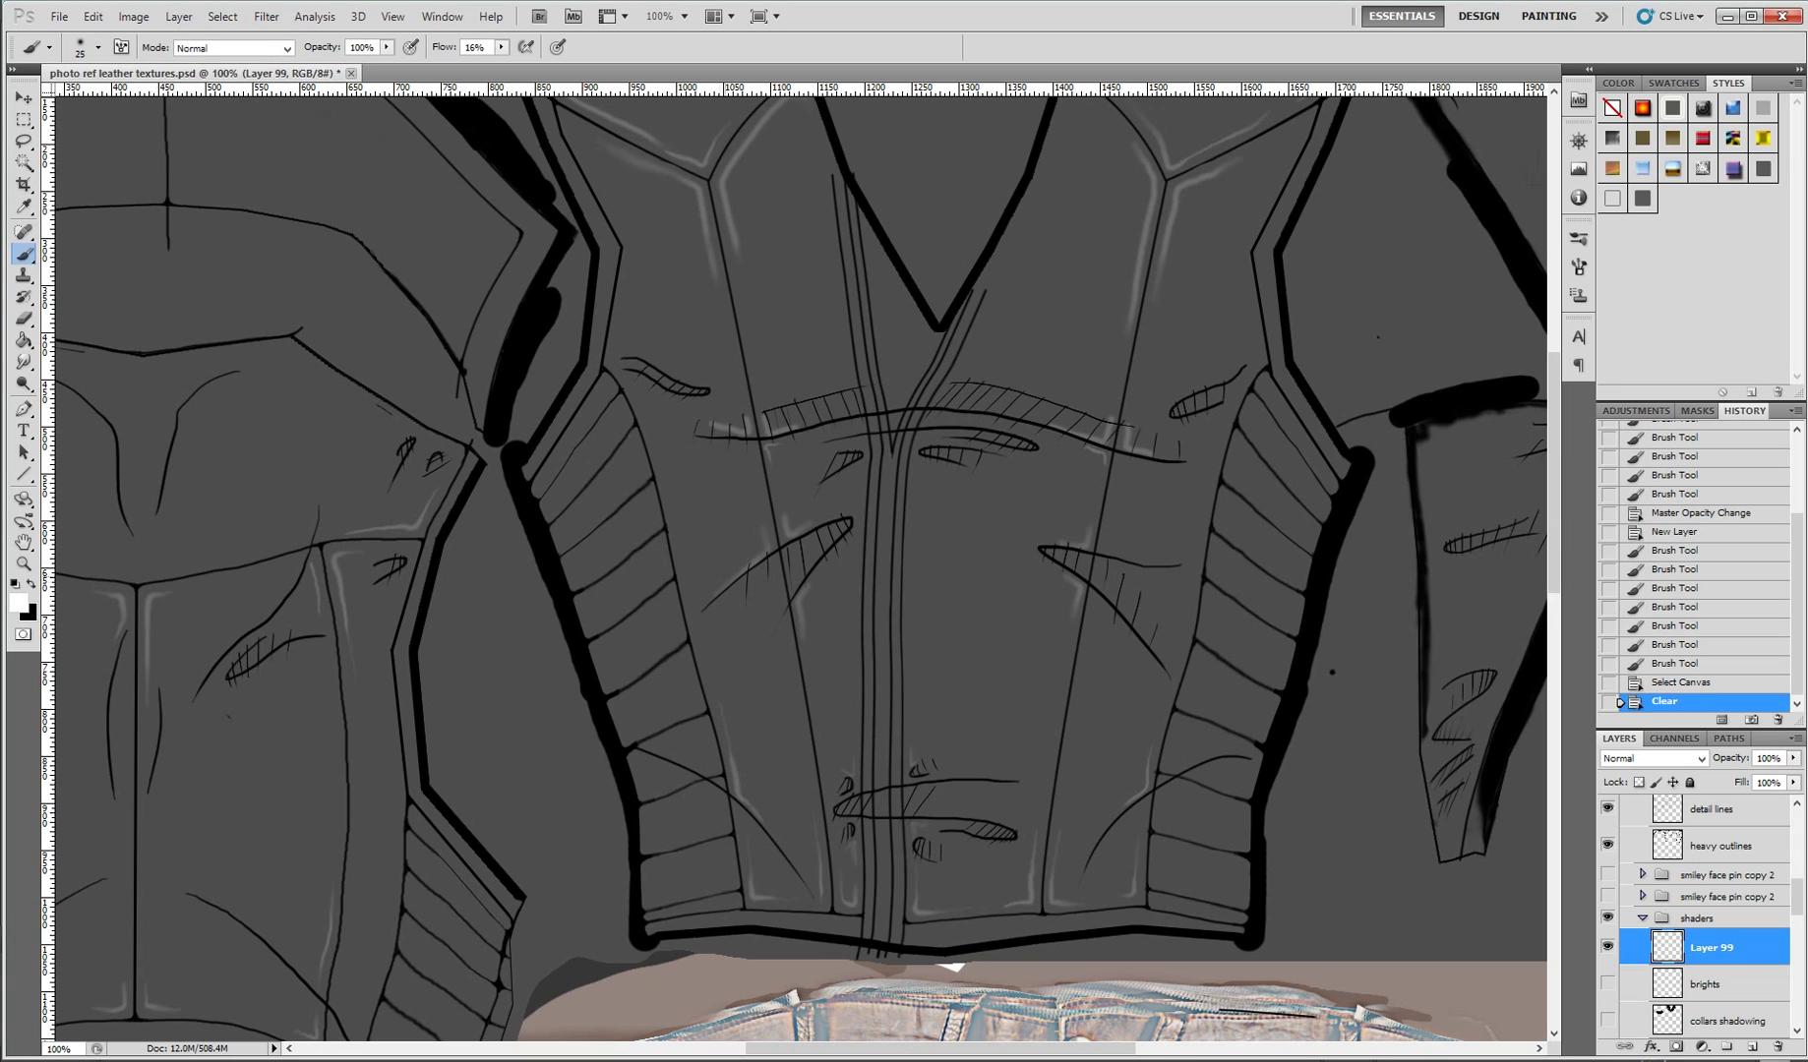
mouse_move(719, 581)
mouse_down()
mouse_move(807, 519)
mouse_move(857, 511)
mouse_move(801, 598)
mouse_up()
mouse_move(1096, 543)
mouse_down()
mouse_move(1156, 556)
mouse_move(1042, 575)
mouse_move(1131, 644)
mouse_up()
mouse_move(1247, 743)
mouse_down()
mouse_move(1172, 762)
mouse_move(1077, 870)
mouse_up()
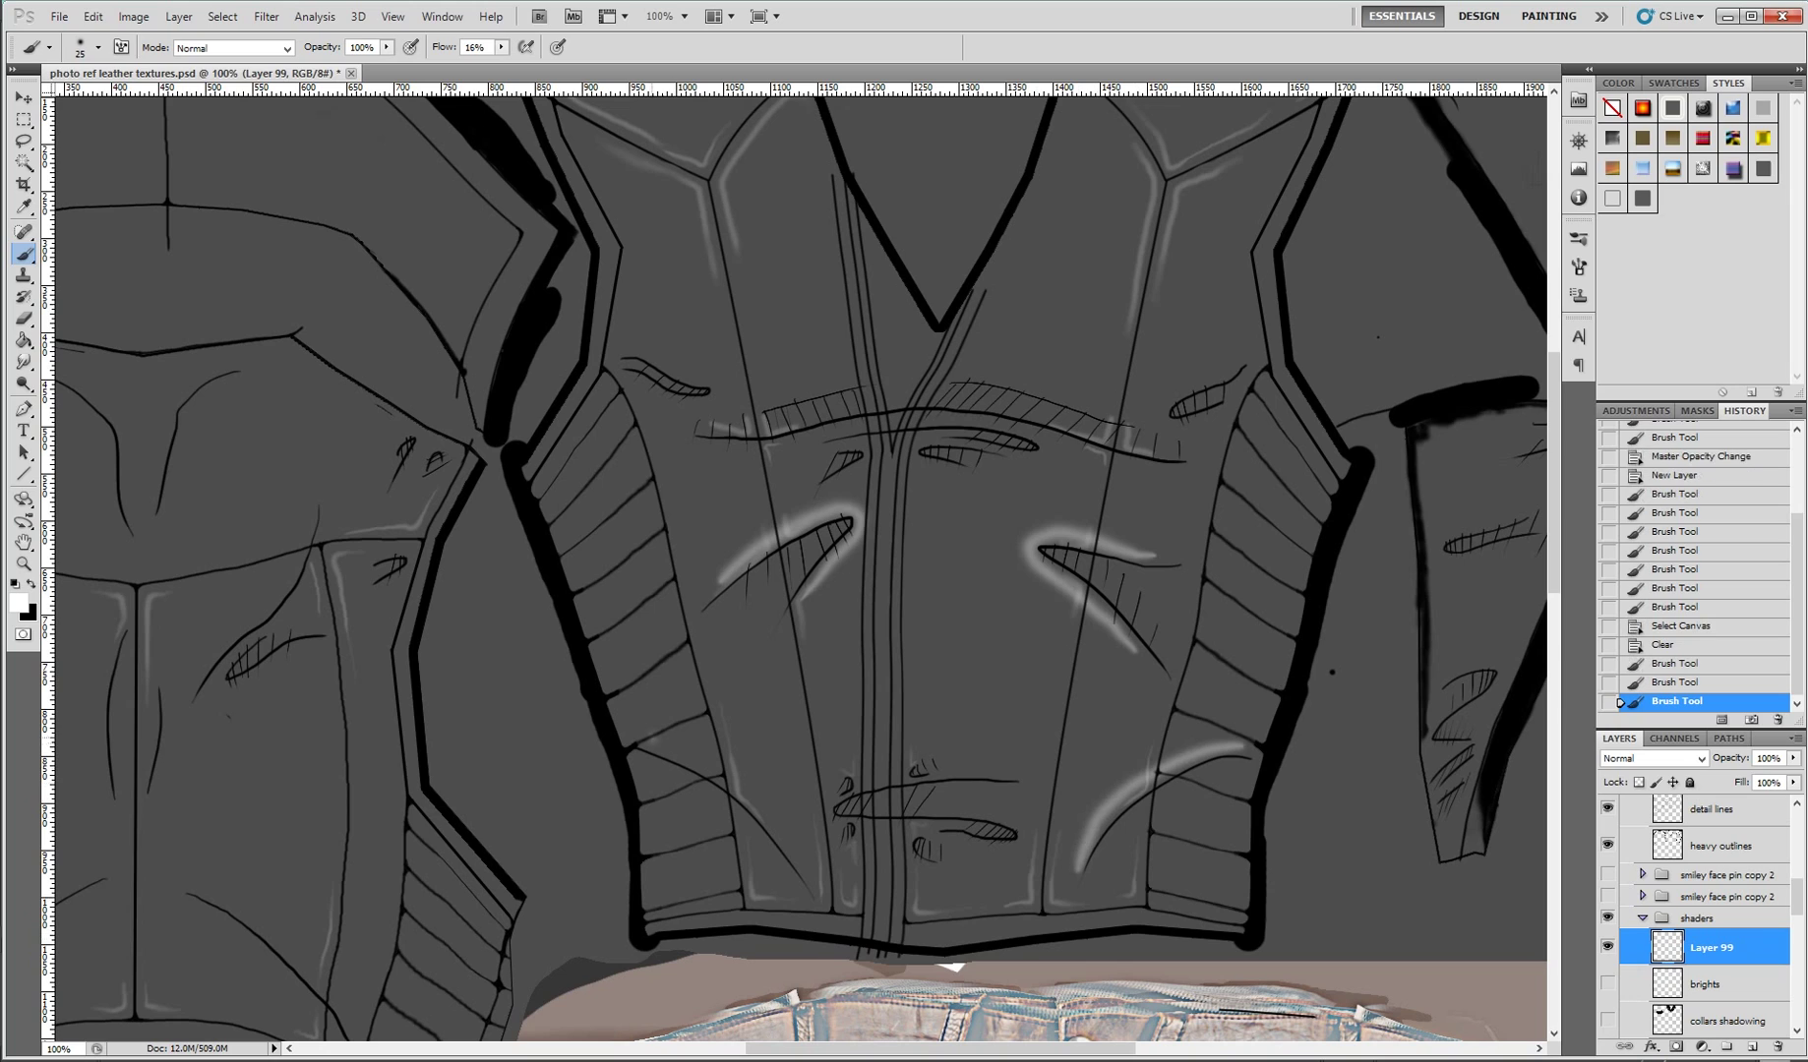
mouse_move(661, 740)
mouse_down()
mouse_move(782, 821)
mouse_move(815, 877)
mouse_up()
- Add white highlights above the lower hatching and above the brow hatching
mouse_move(1005, 765)
mouse_down()
mouse_move(841, 777)
mouse_move(859, 848)
mouse_move(896, 870)
mouse_up()
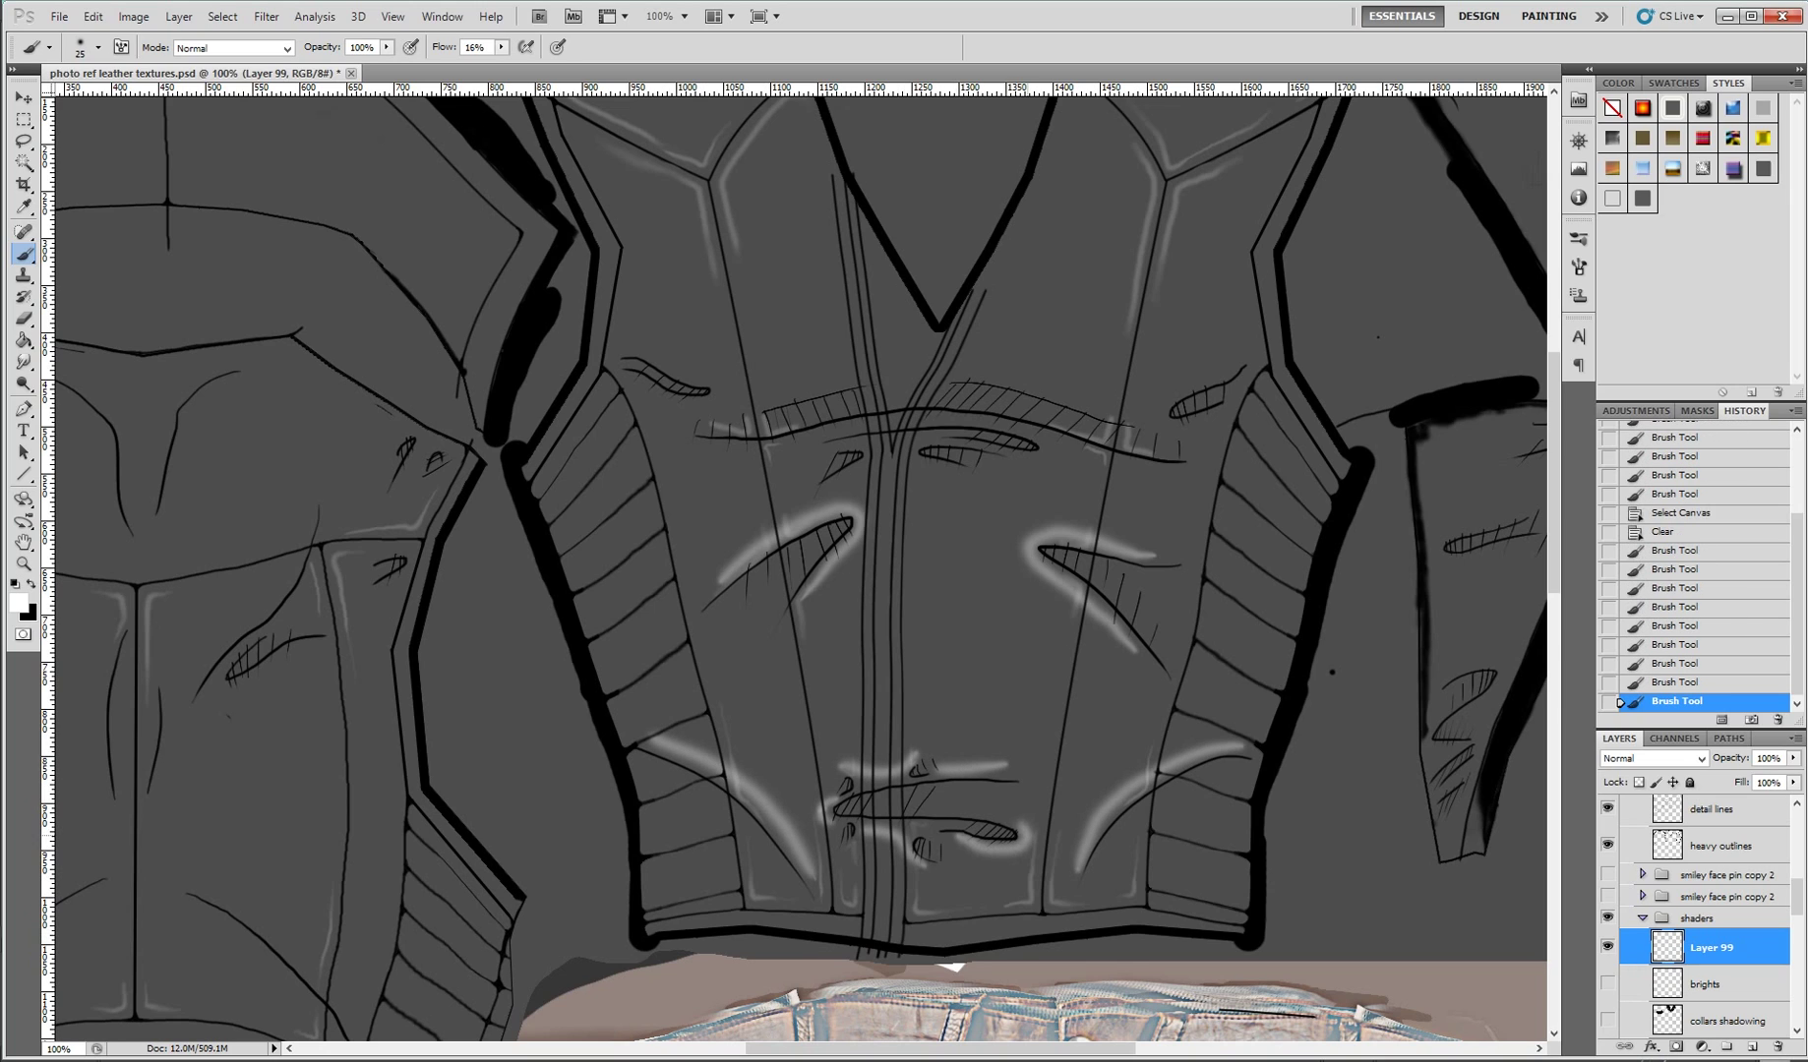
drag(936, 804, 1013, 824)
drag(703, 406, 863, 375)
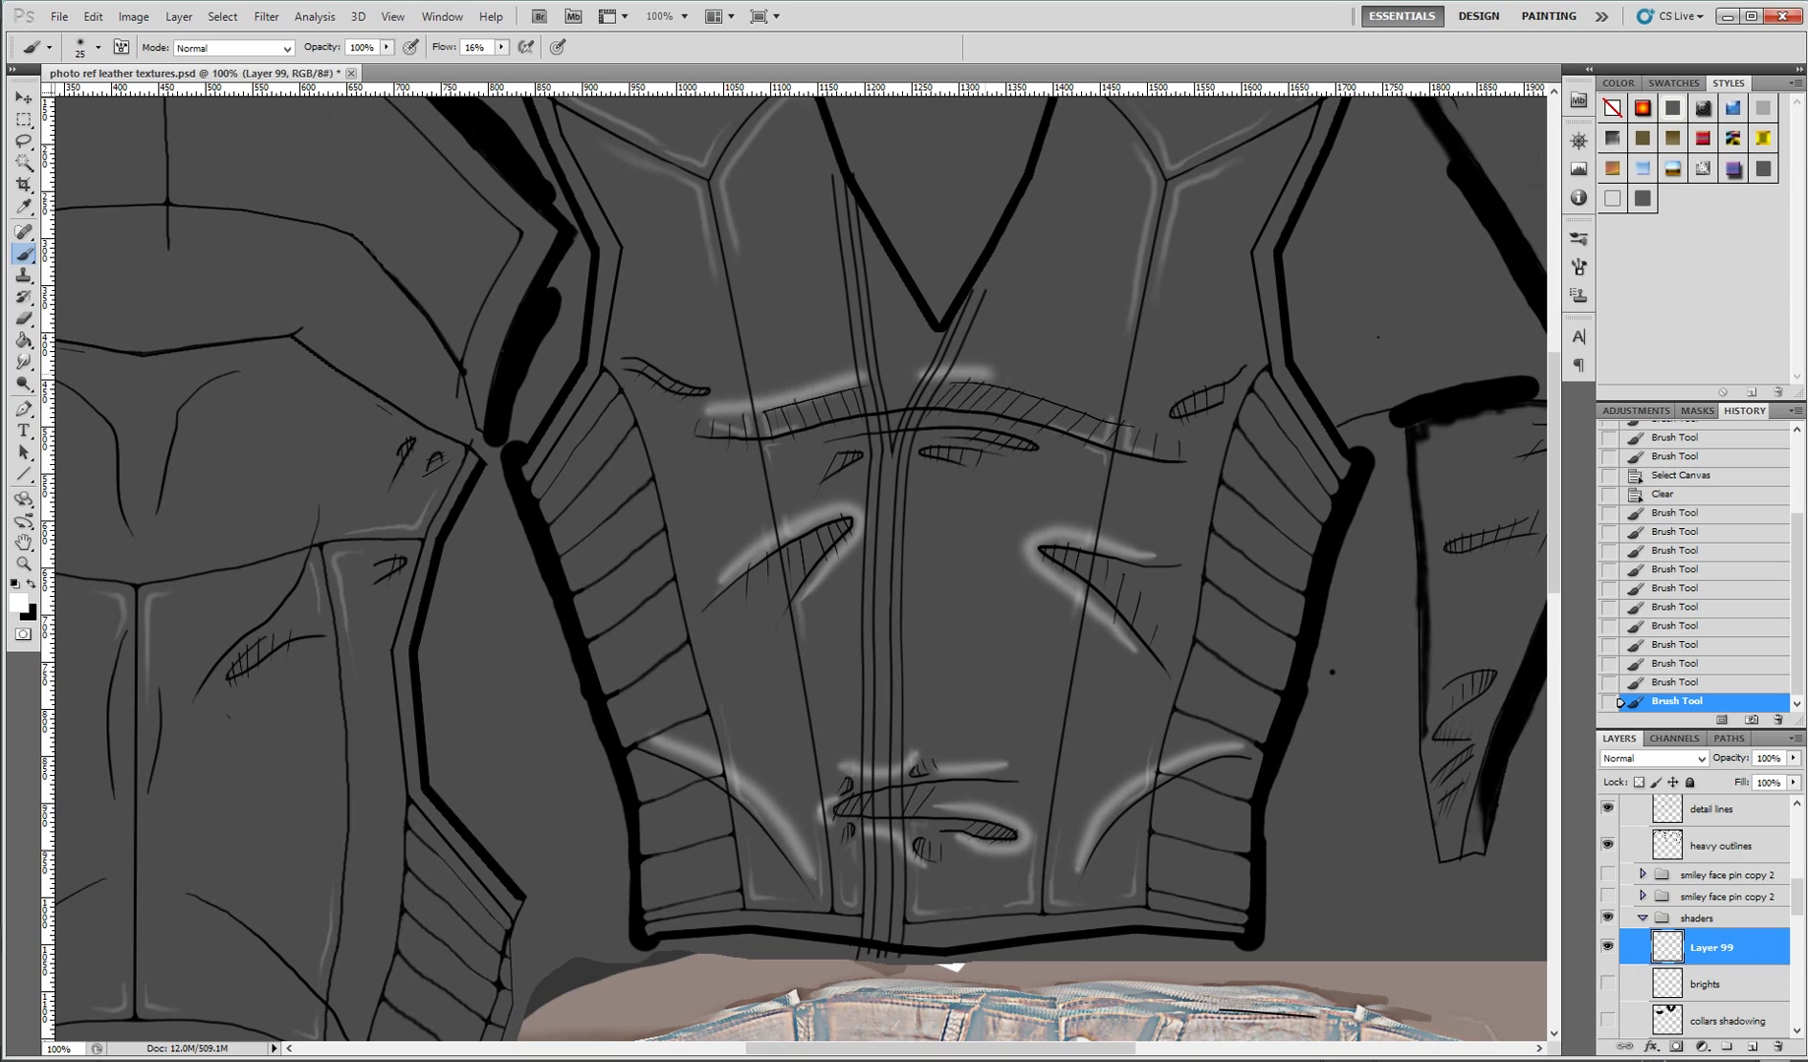
mouse_move(998, 374)
mouse_down()
mouse_move(1109, 403)
mouse_move(1214, 377)
mouse_up()
drag(626, 352, 712, 399)
- Gaussian Blur the highlights twice and set Layer 99 to 50% opacity
click(265, 17)
click(286, 32)
click(266, 17)
click(285, 33)
text(50)
key(Return)
- Hide Layer 99, show the brights layer, and add a new Layer 100 above shaders
click(1607, 947)
click(1608, 984)
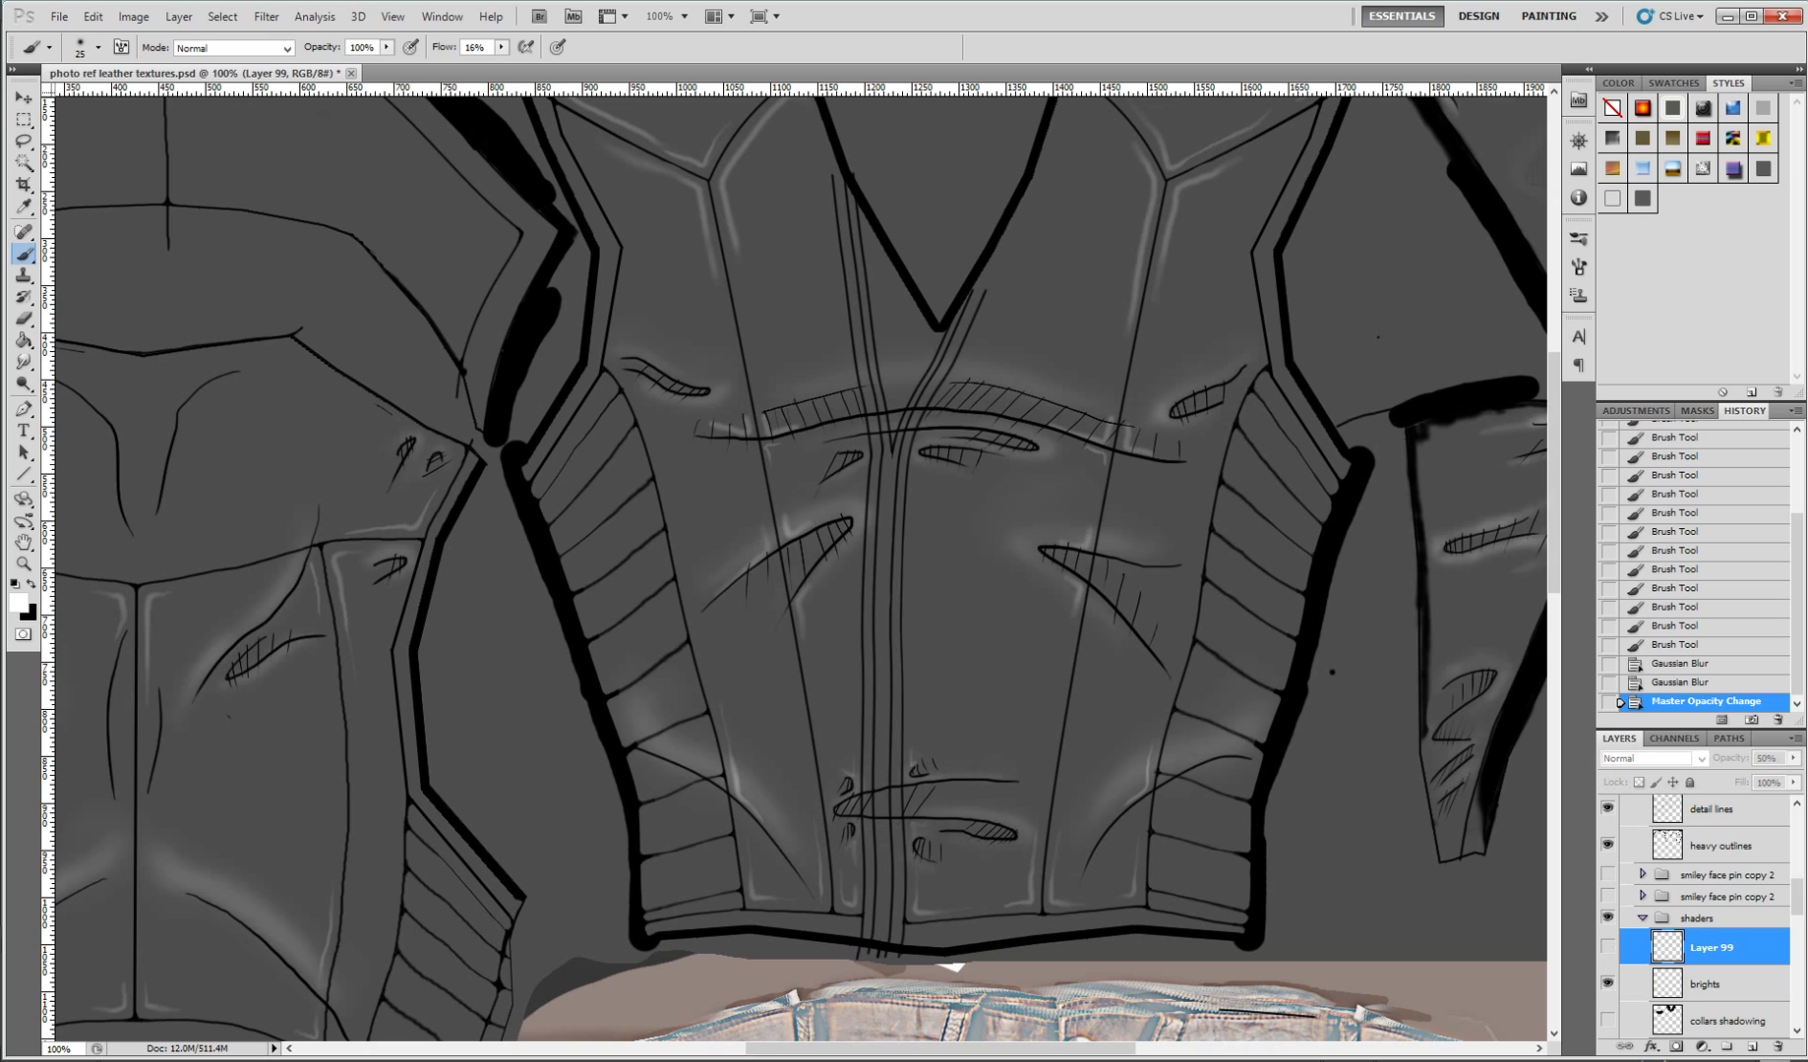
scroll(802, 571, down, 3)
scroll(802, 571, up, 3)
scroll(1702, 915, down, 2)
click(1708, 889)
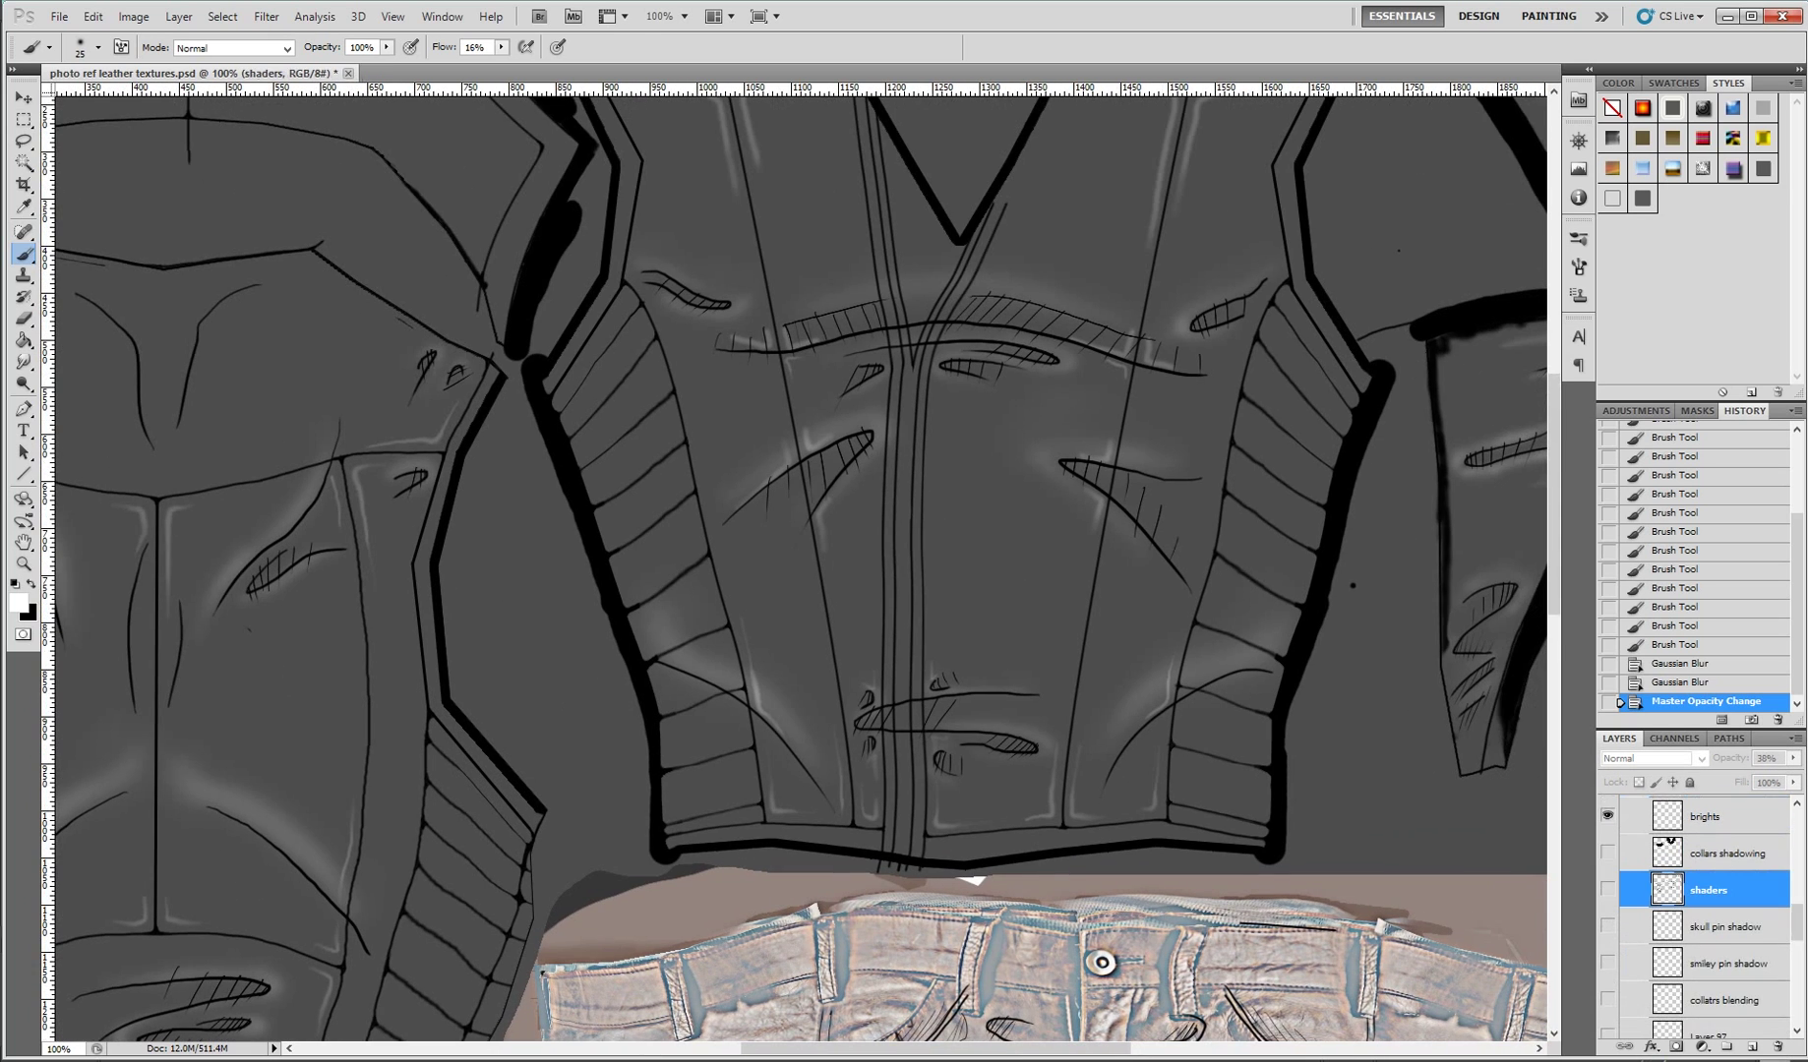
click(1796, 738)
click(1613, 230)
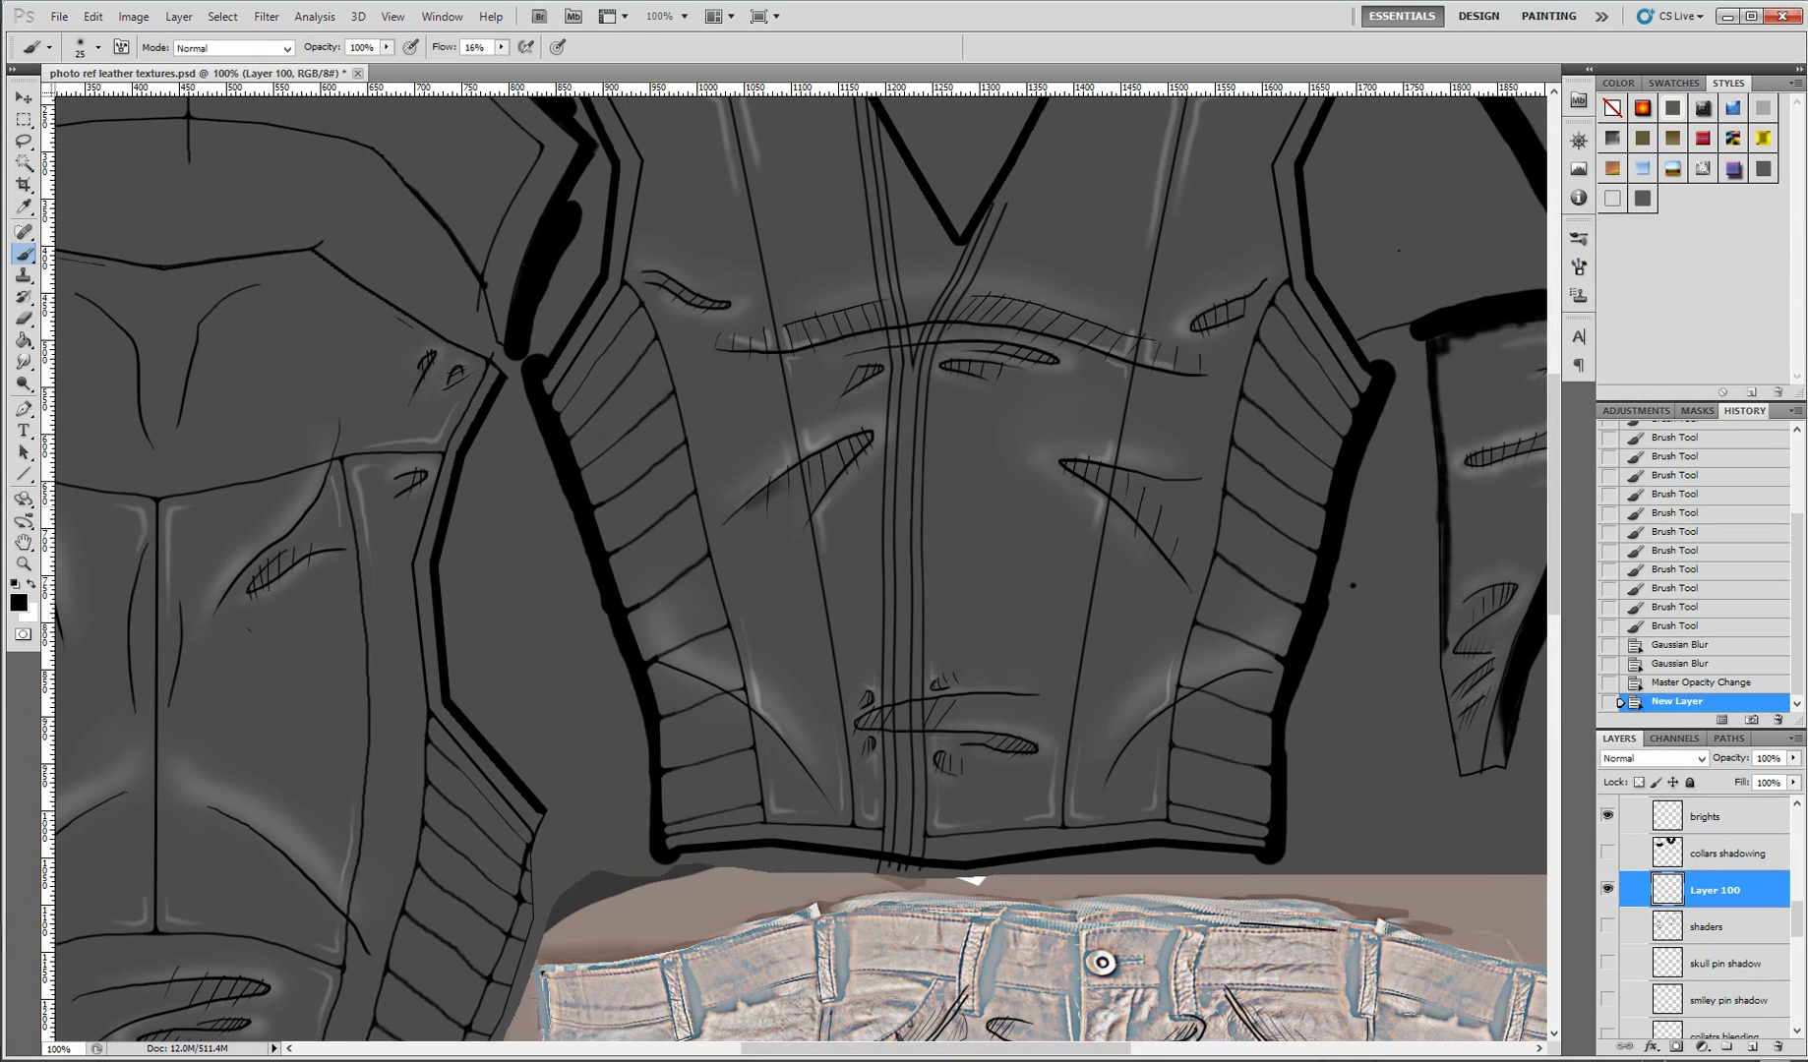
- Paint soft dark shading along the left, right, upper chest and upper-left jacket creases on Layer 100
drag(846, 457, 753, 521)
key(ctrl+z)
mouse_move(846, 457)
mouse_down()
mouse_move(752, 521)
mouse_move(782, 526)
mouse_up()
mouse_move(1072, 458)
mouse_down()
mouse_move(1181, 491)
mouse_move(1092, 472)
mouse_up()
mouse_move(728, 339)
mouse_down()
mouse_move(1042, 315)
mouse_move(1205, 368)
mouse_move(1247, 305)
mouse_up()
drag(649, 277, 710, 311)
drag(863, 364, 846, 380)
drag(962, 366, 1021, 372)
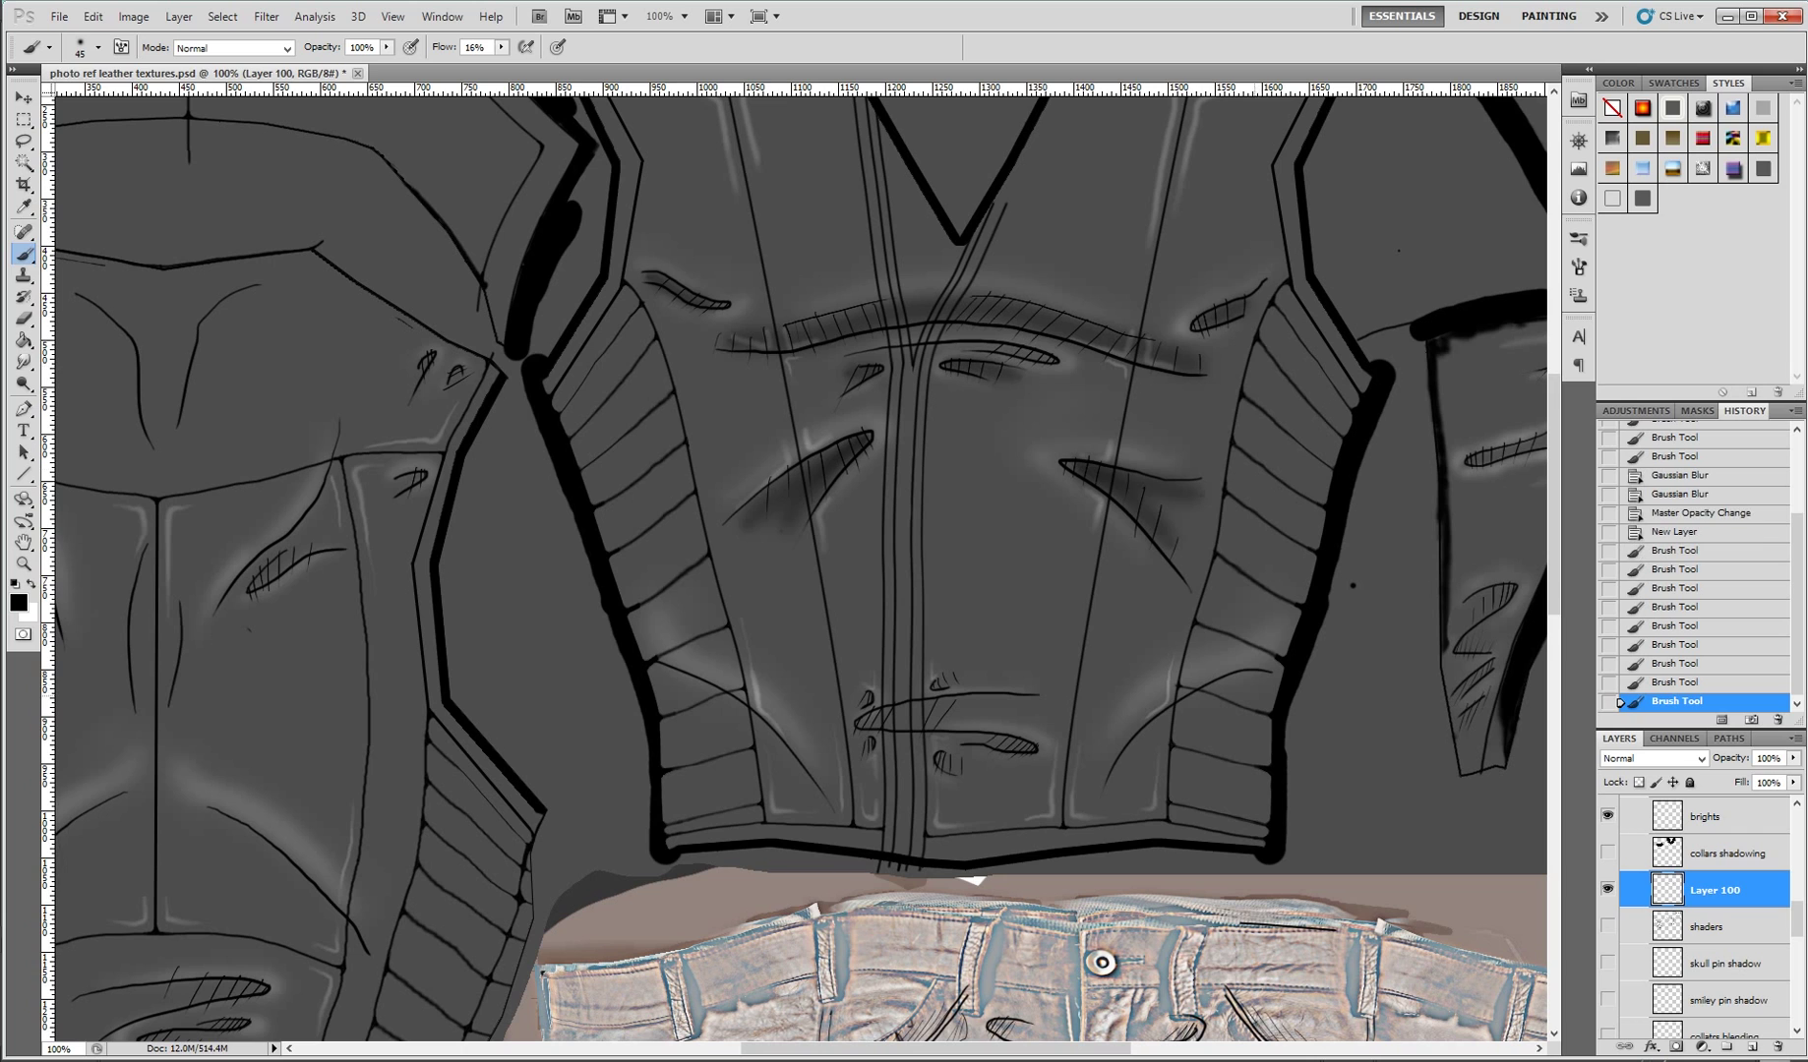
- Shade the lower side and lower-centre creases with a smaller brush, then zoom out to the whole sheet
drag(1264, 687, 1117, 792)
drag(677, 684, 812, 806)
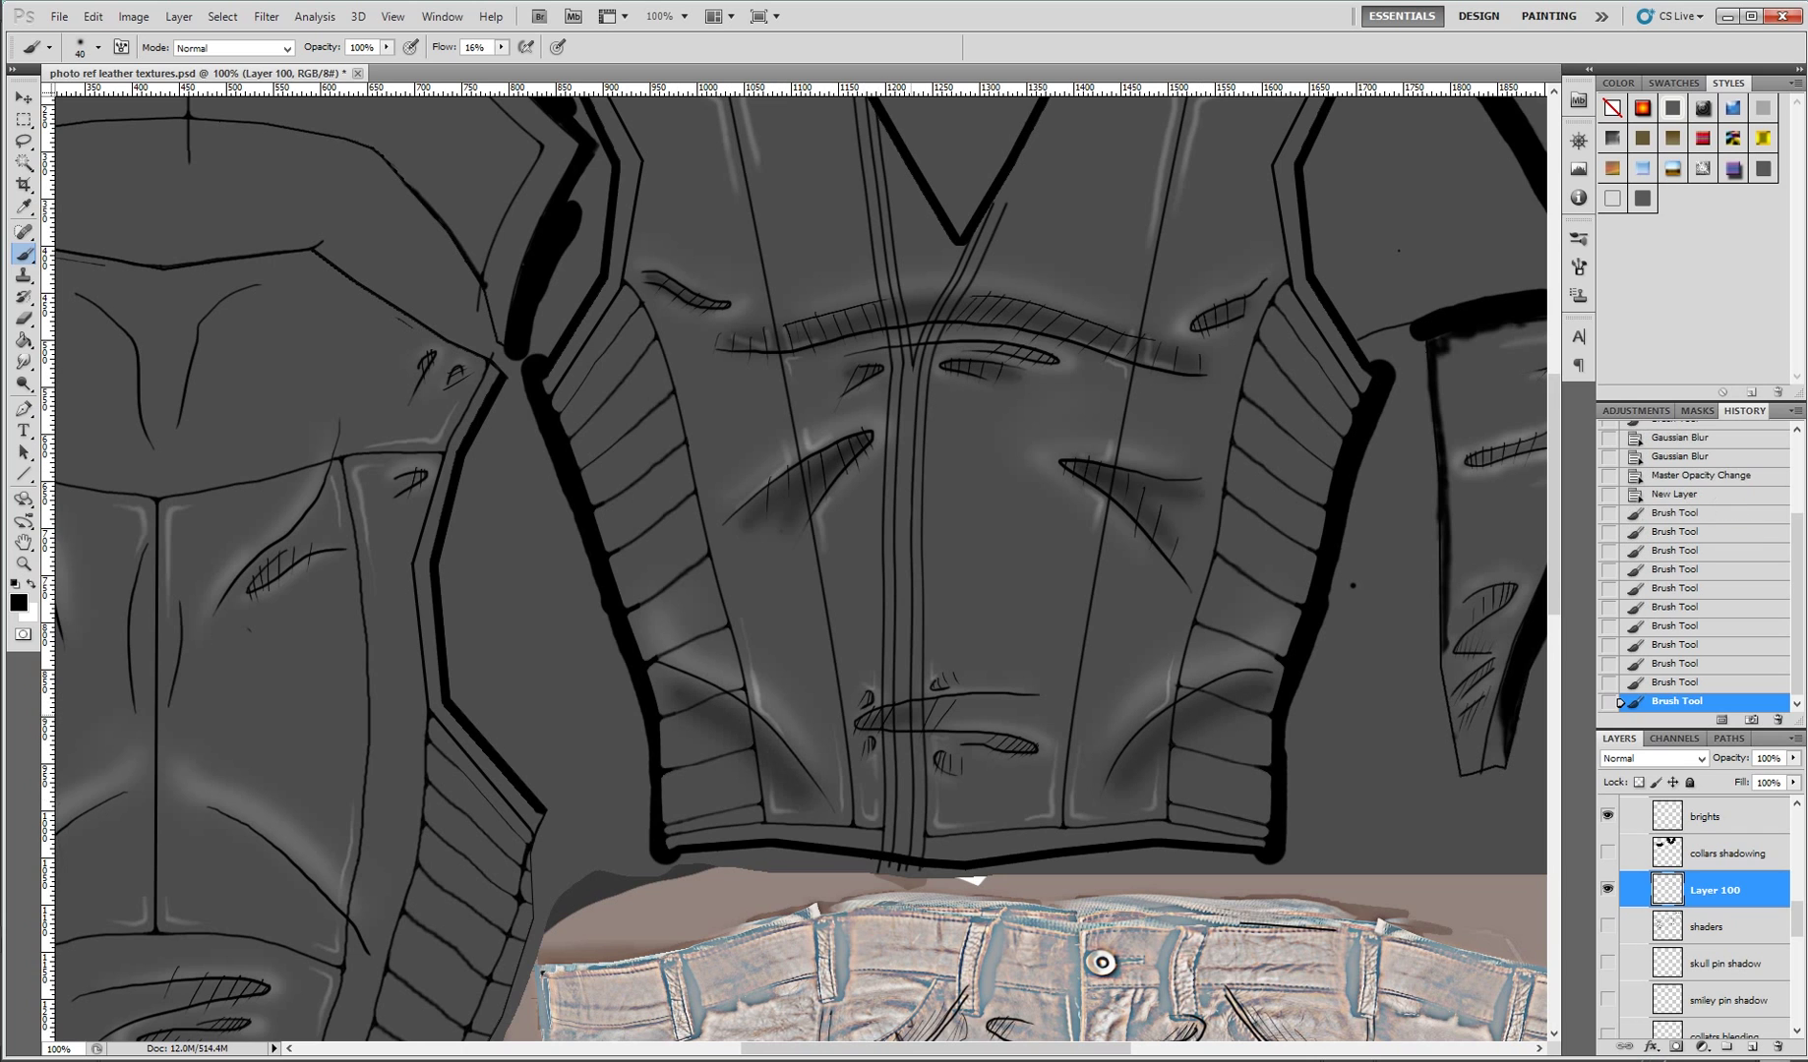
key(bracketleft)
mouse_move(930, 723)
mouse_down()
mouse_move(979, 700)
mouse_move(947, 745)
mouse_move(979, 757)
mouse_up()
drag(870, 740, 852, 758)
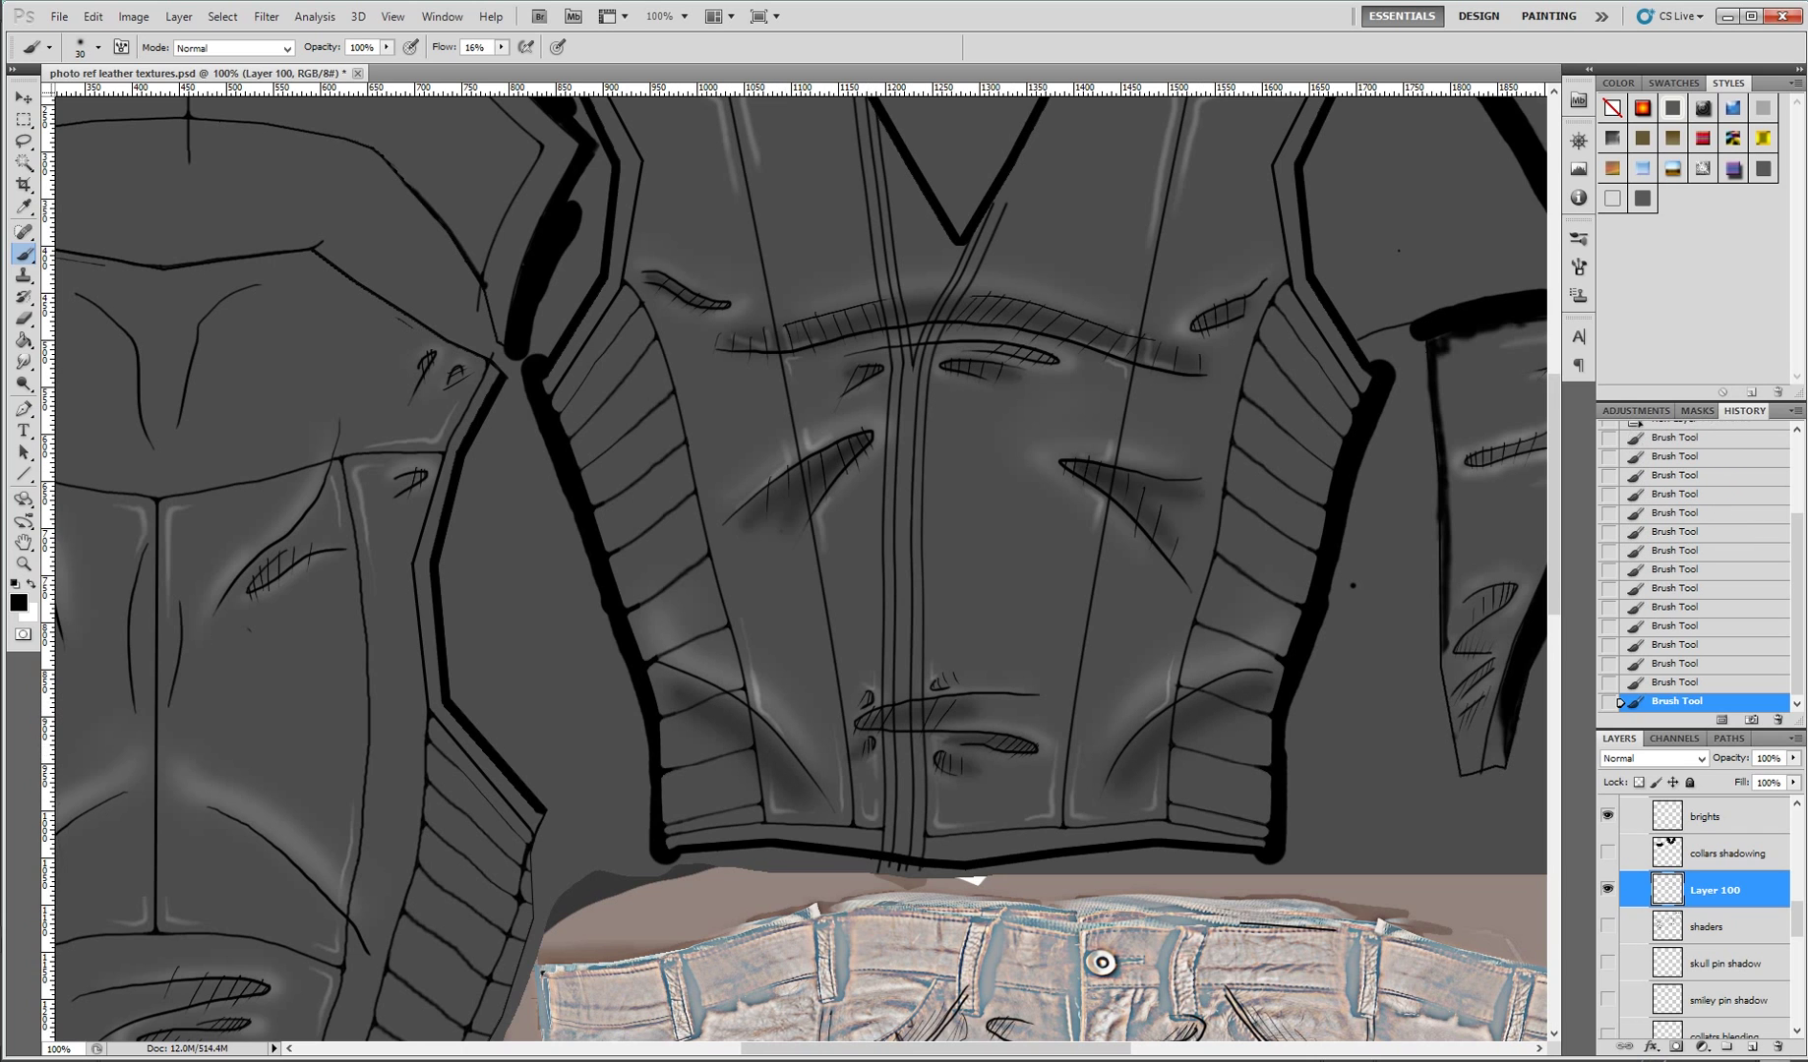
mouse_move(787, 491)
mouse_down()
mouse_move(1278, 551)
mouse_move(1116, 551)
mouse_move(994, 590)
mouse_up()
key(z)
key(ctrl+minus)
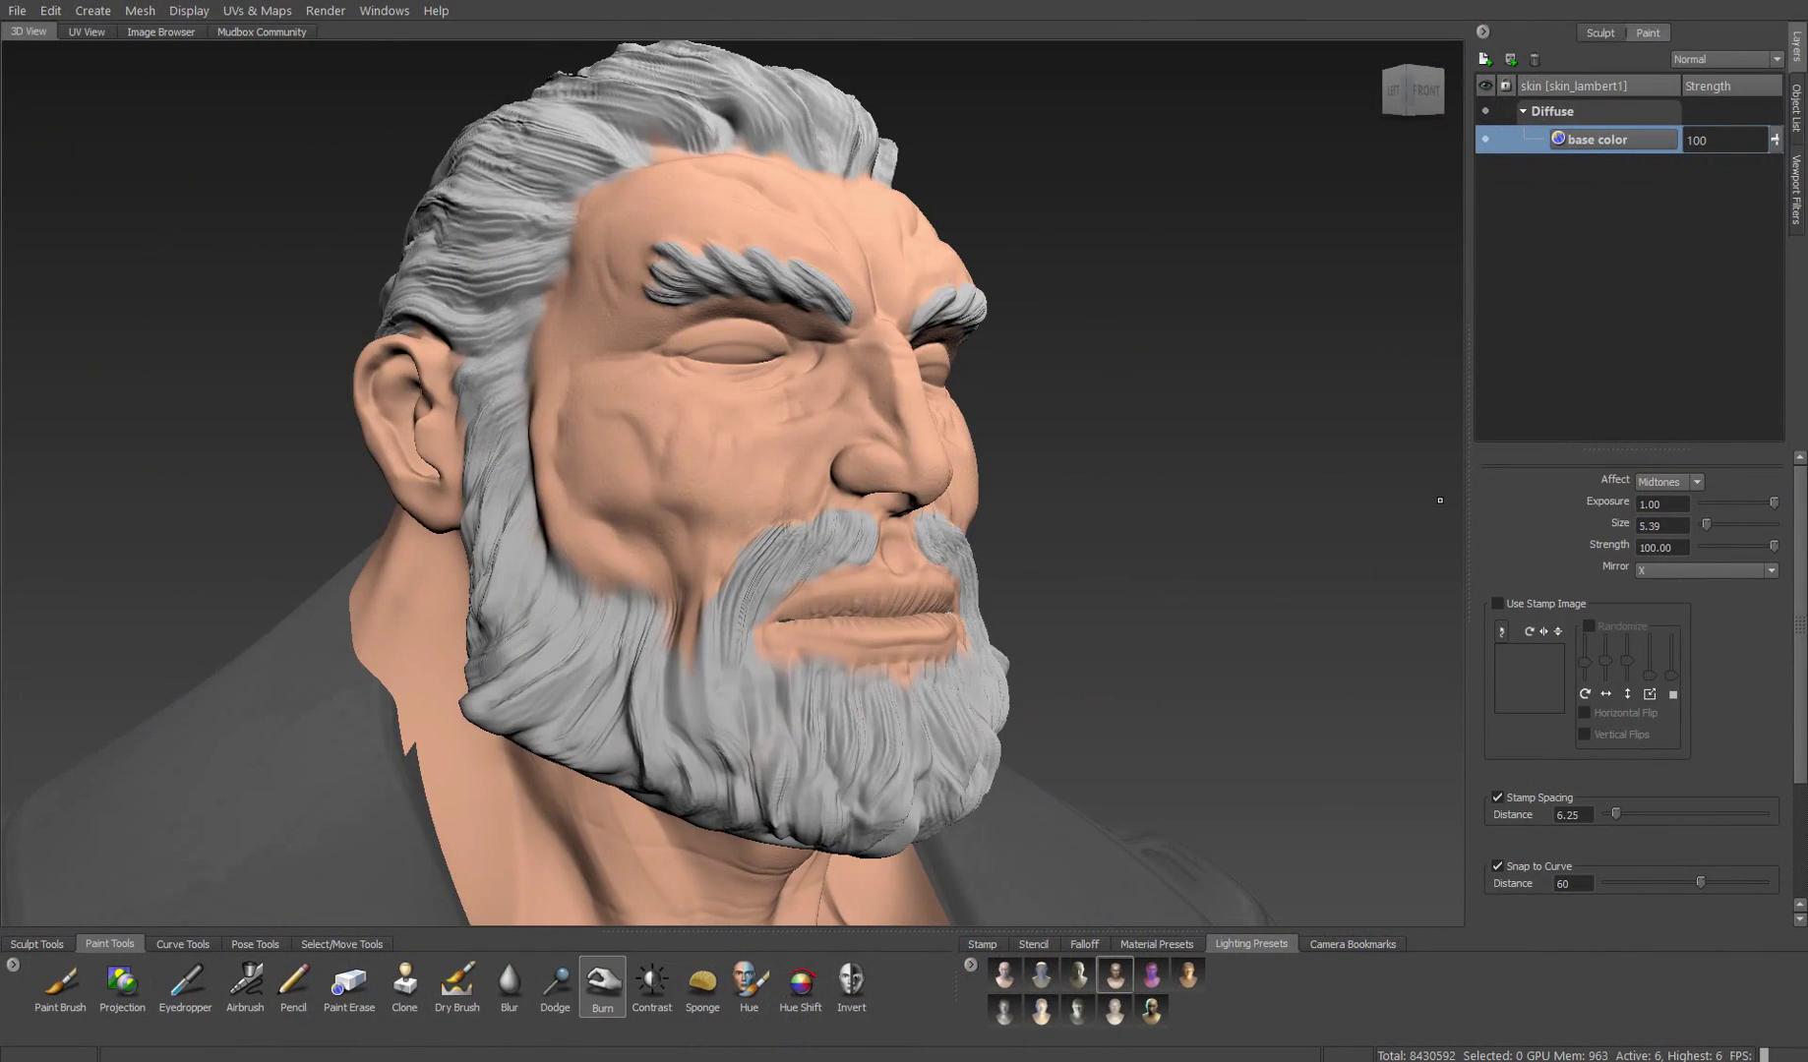
- Burn darker shadows on the cheek, then switch to Dodge to lighten the face skin
mouse_move(608, 325)
mouse_down()
mouse_move(610, 580)
mouse_move(644, 463)
mouse_up()
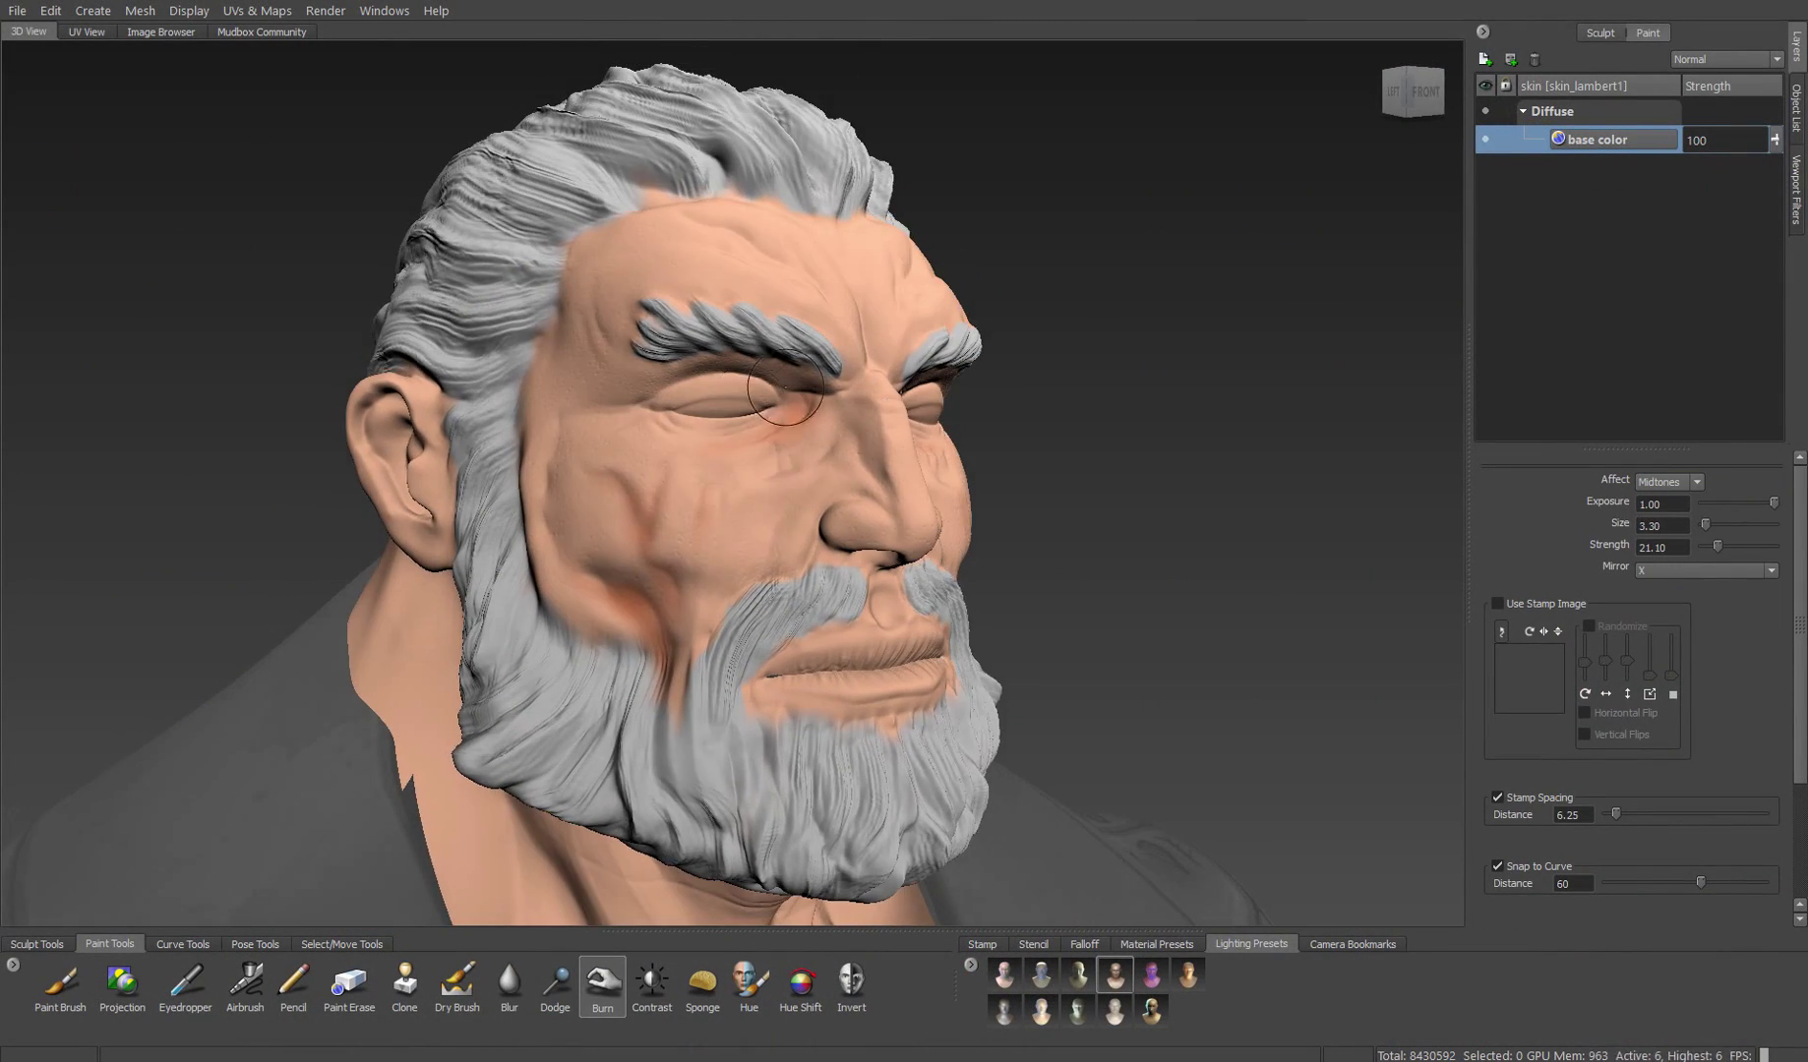
mouse_move(740, 414)
mouse_down()
mouse_move(688, 422)
mouse_move(747, 433)
mouse_move(708, 472)
mouse_move(543, 505)
mouse_move(787, 504)
mouse_move(433, 575)
mouse_move(708, 580)
mouse_move(591, 748)
mouse_up()
click(556, 984)
mouse_move(600, 607)
mouse_down()
mouse_move(424, 525)
mouse_move(453, 551)
mouse_up()
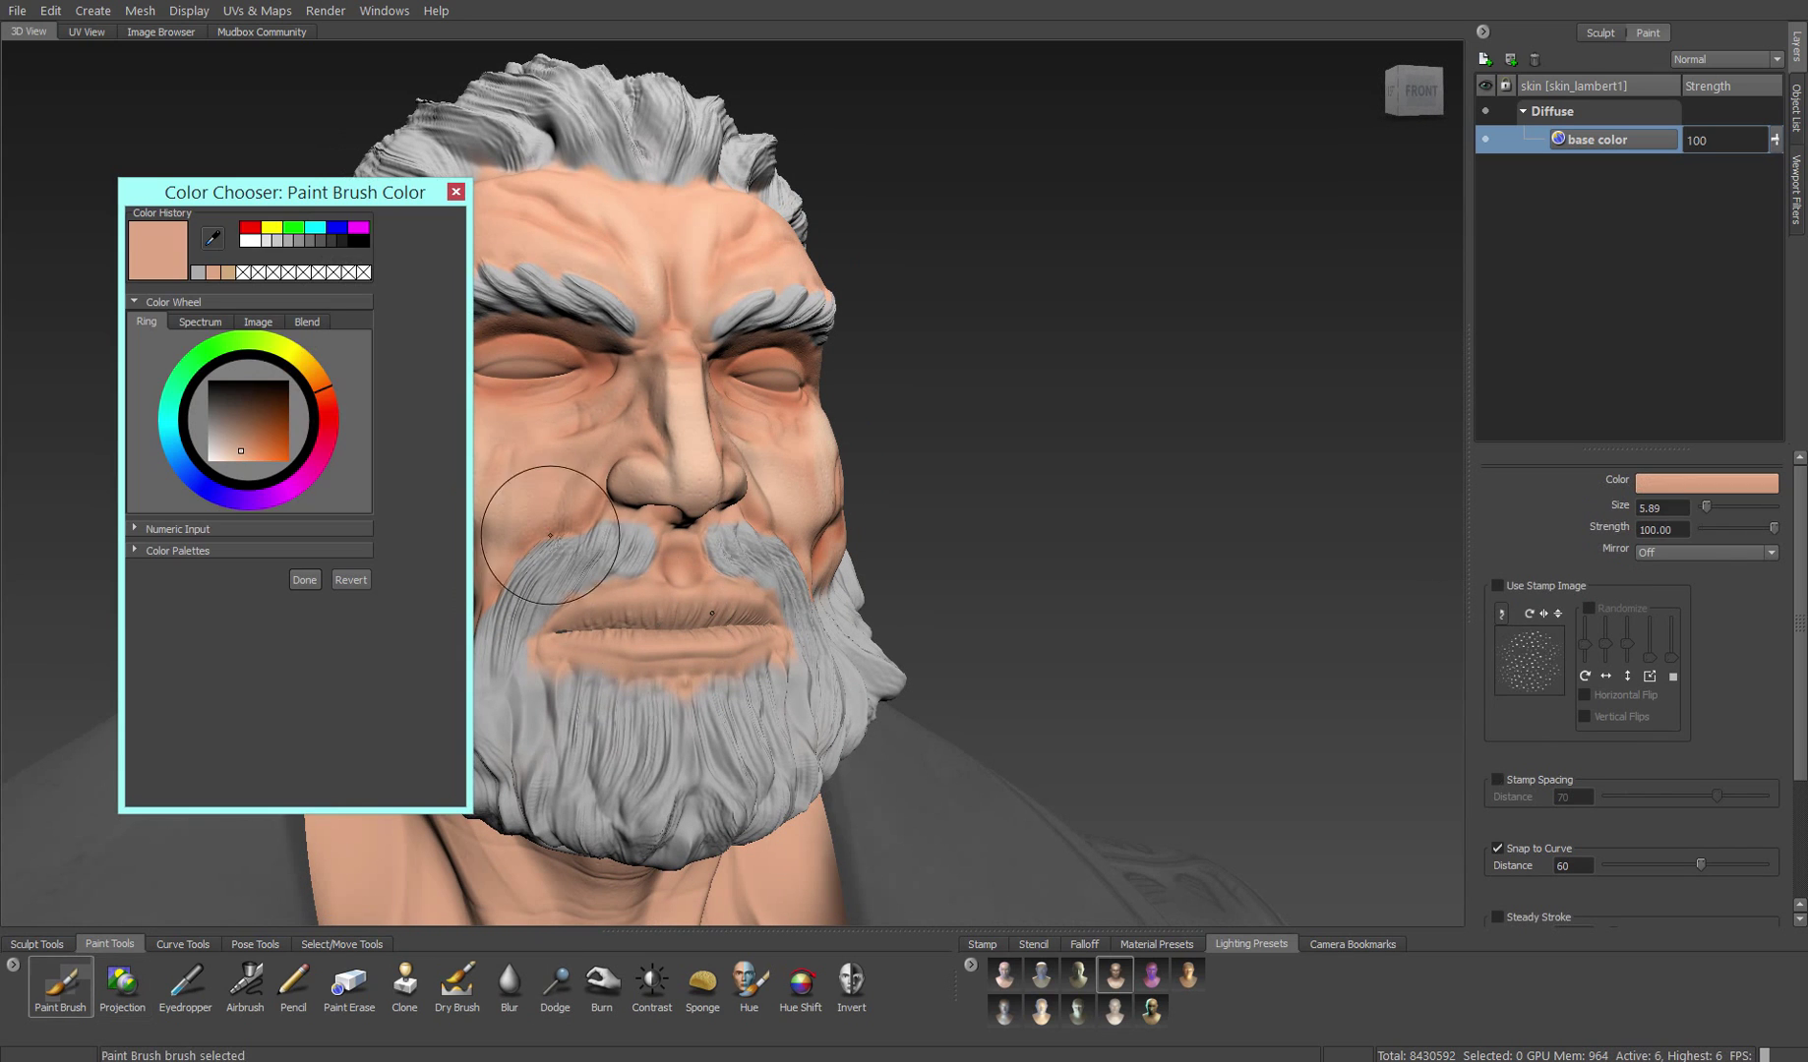
- Choose a darker colour and paint the lips with it
click(256, 428)
click(307, 577)
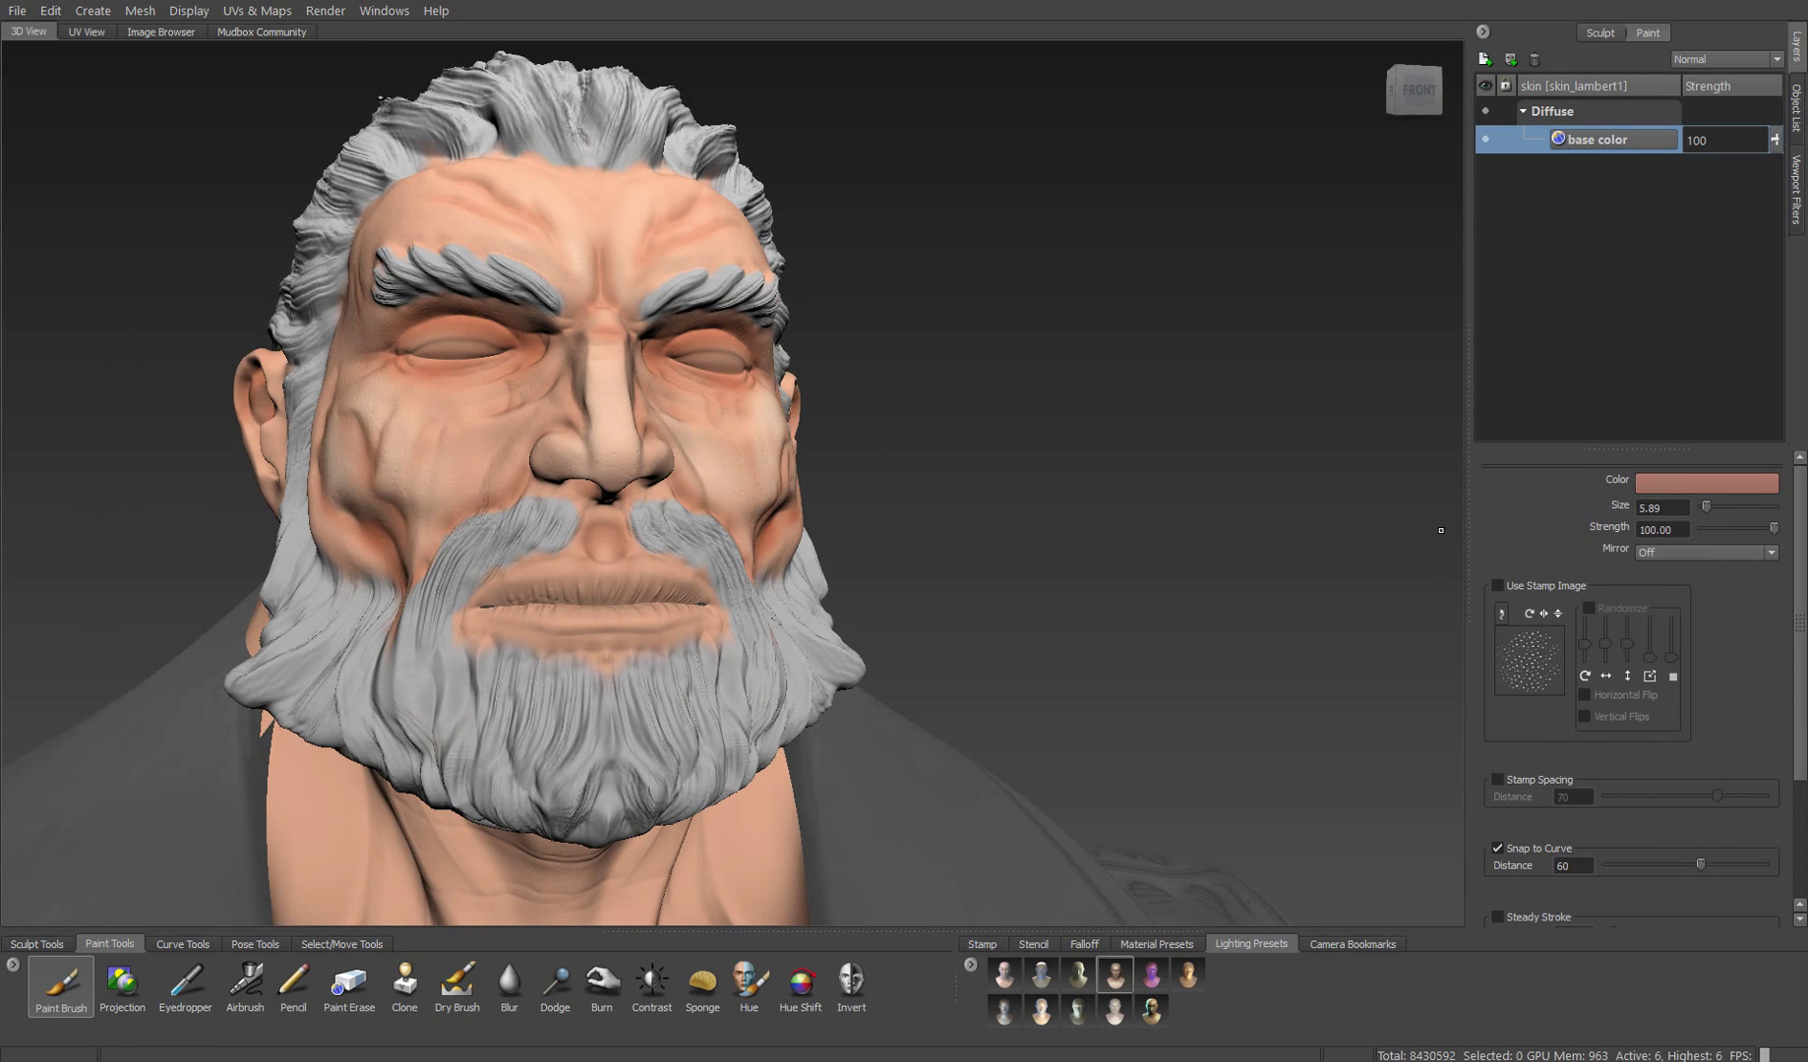
mouse_move(629, 590)
mouse_down()
mouse_move(487, 600)
mouse_move(698, 610)
mouse_up()
scroll(689, 541, up, 5)
- Sample the skin tone from the face with the Eyedropper as the paint colour
click(185, 984)
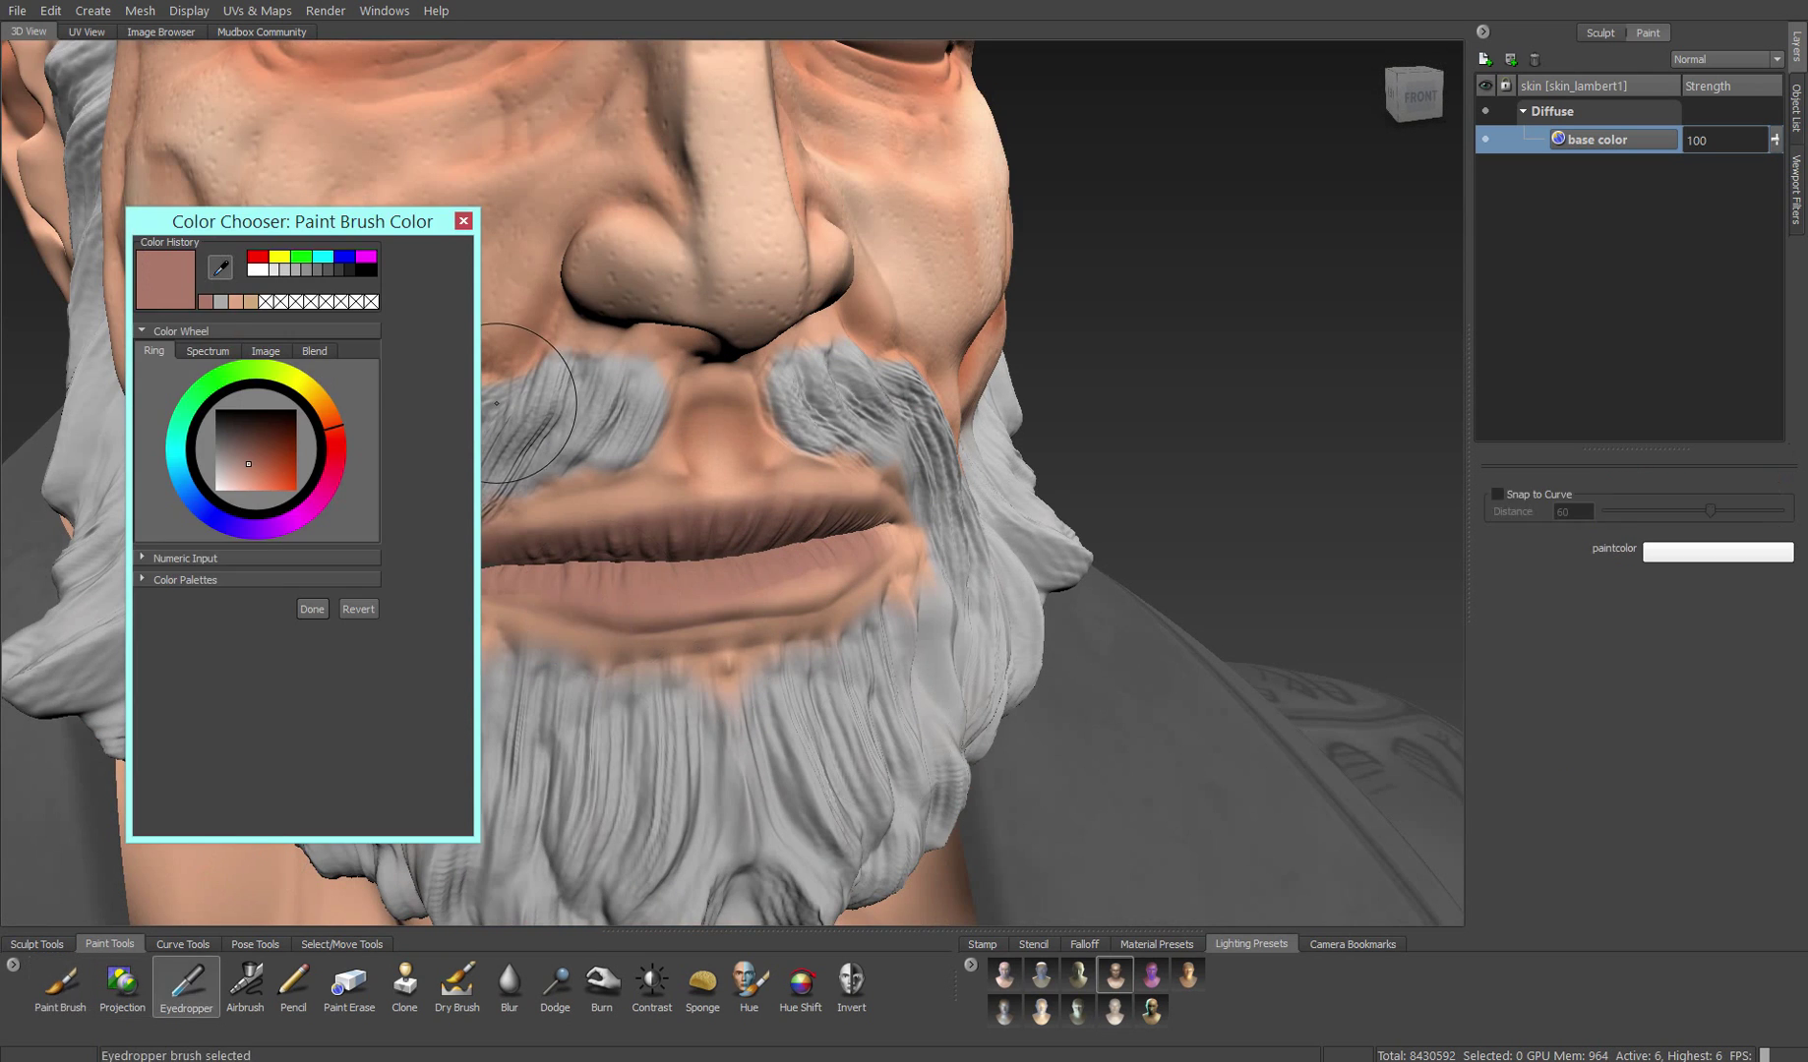
click(819, 294)
scroll(736, 468, down, 10)
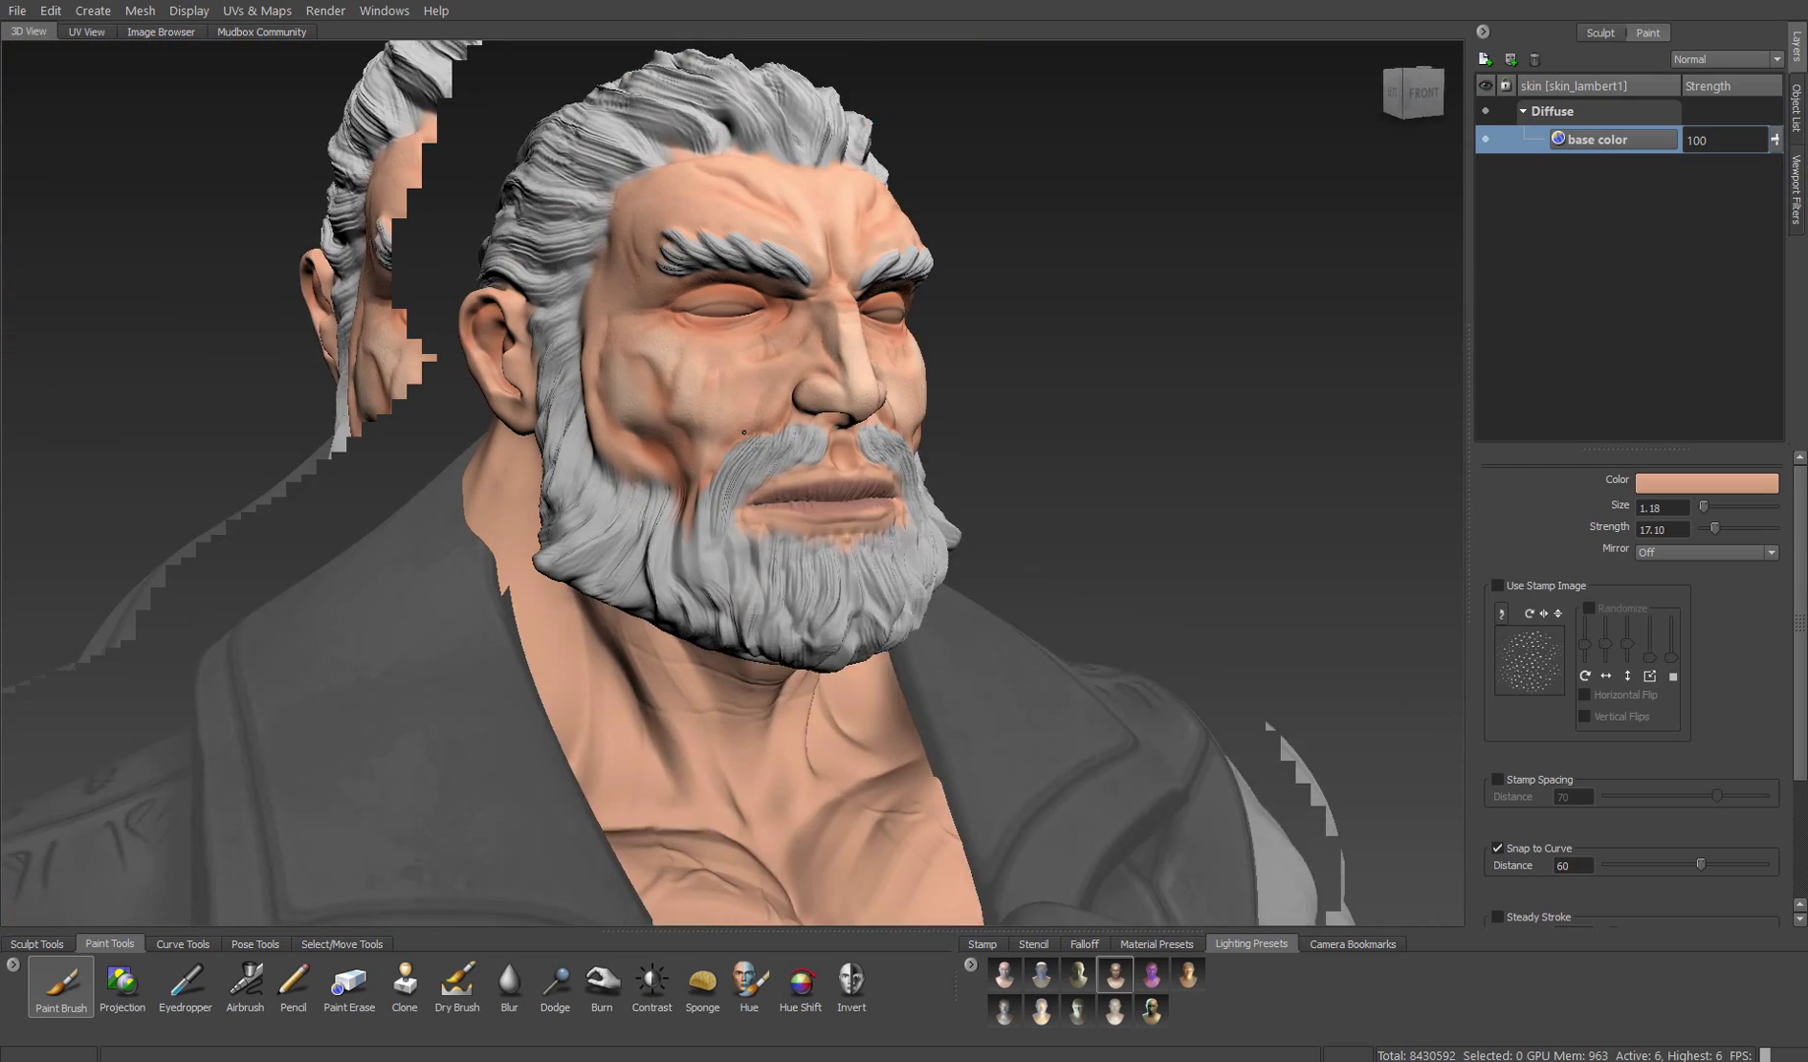
- Create a new 'lines' paint layer and set the Paint Brush colour to black
scroll(736, 468, up, 3)
click(736, 468)
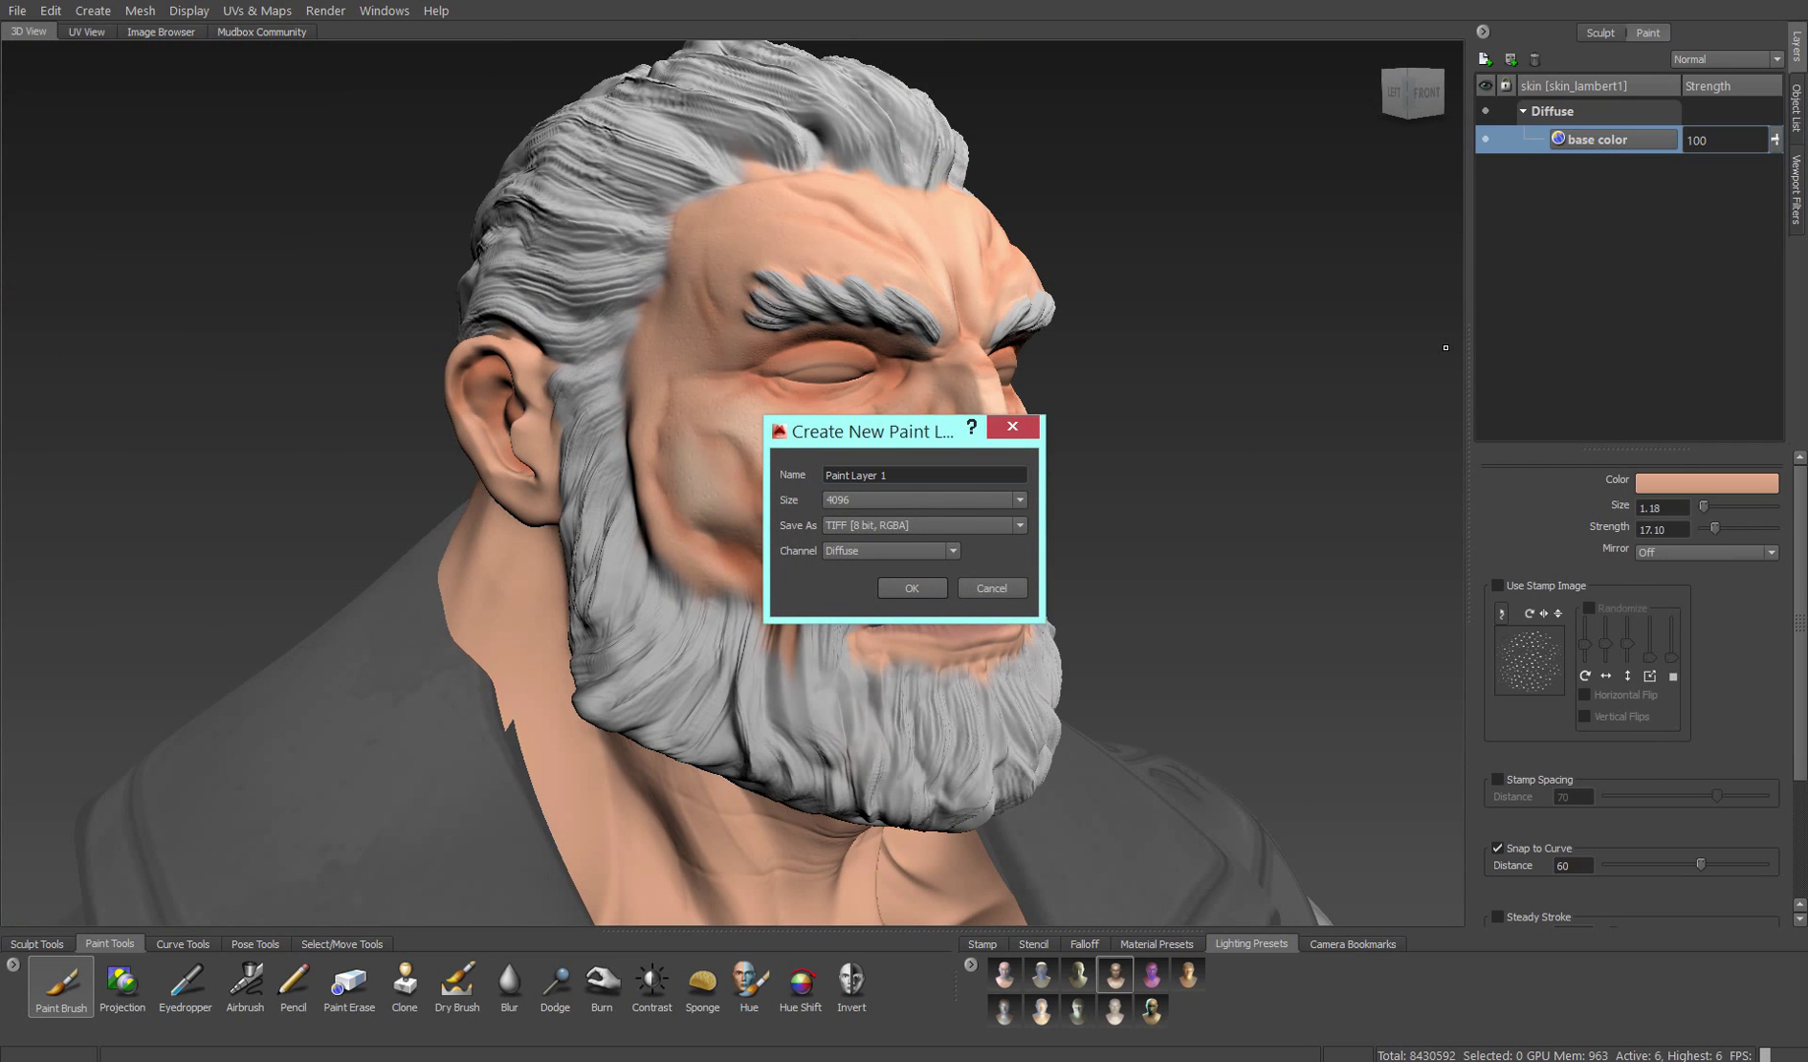
click(1019, 500)
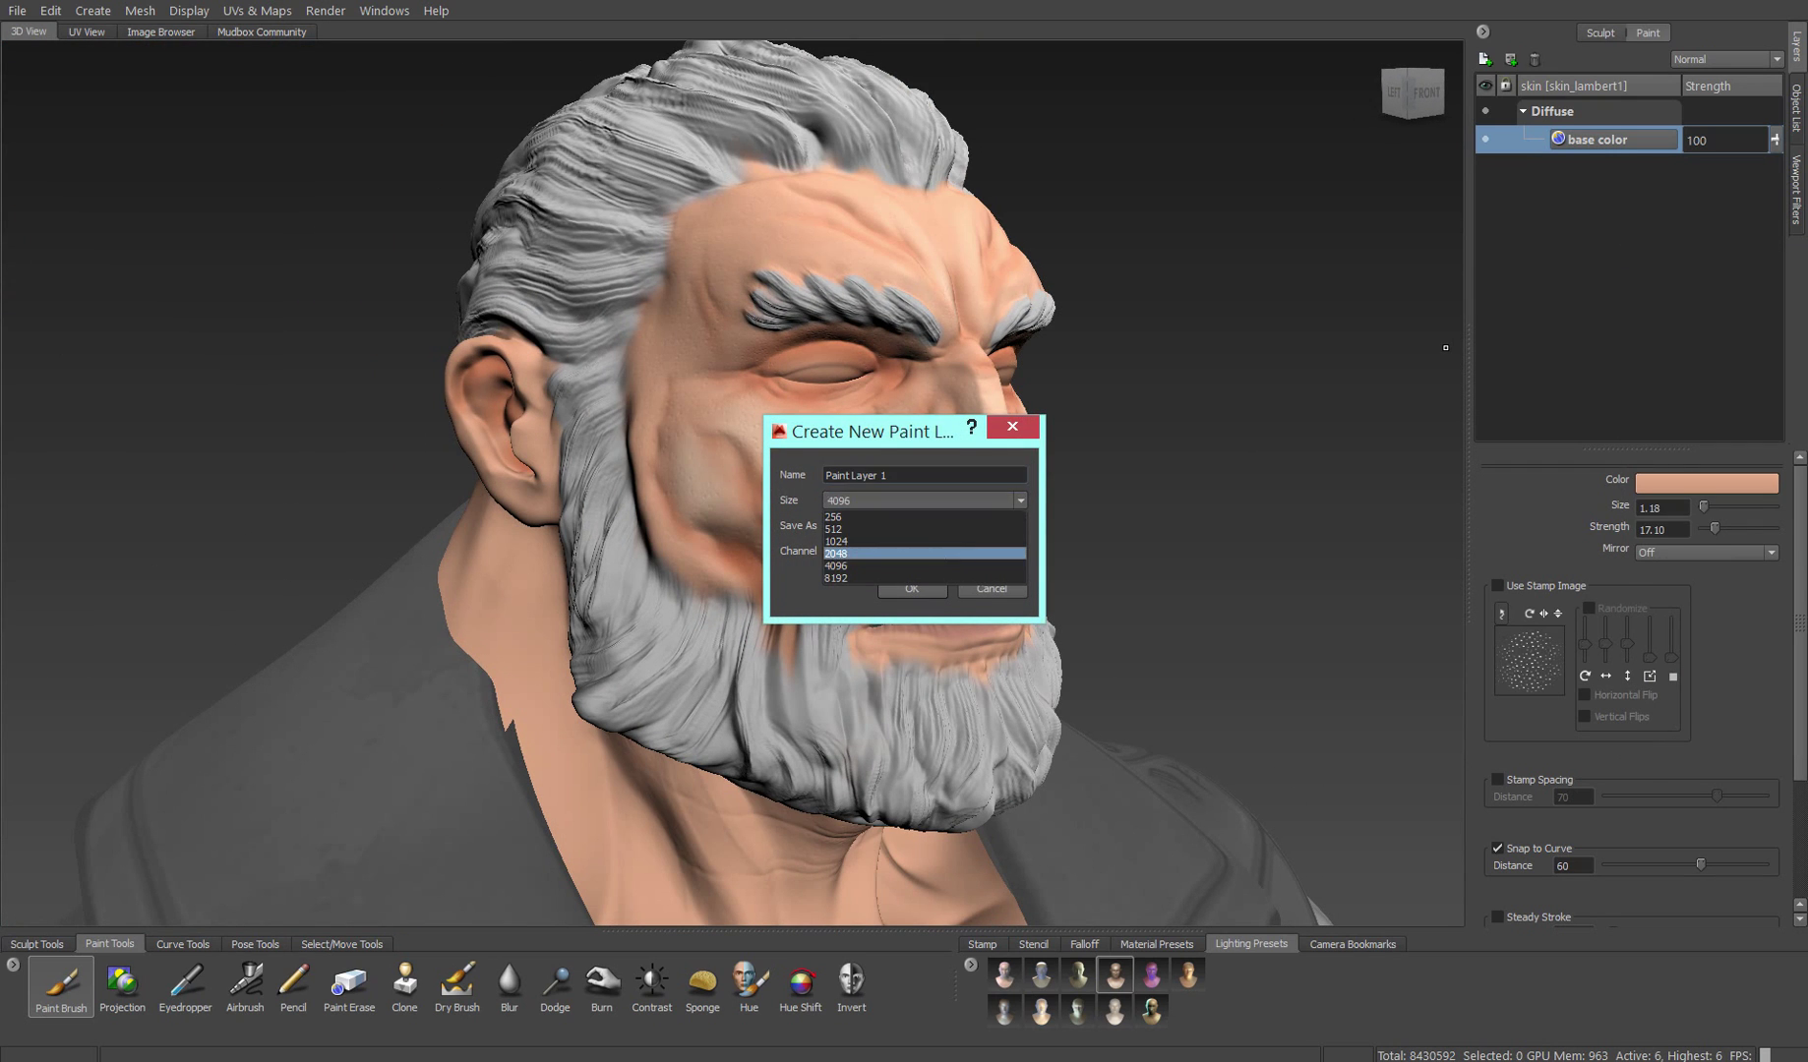
key(Escape)
key(Escape)
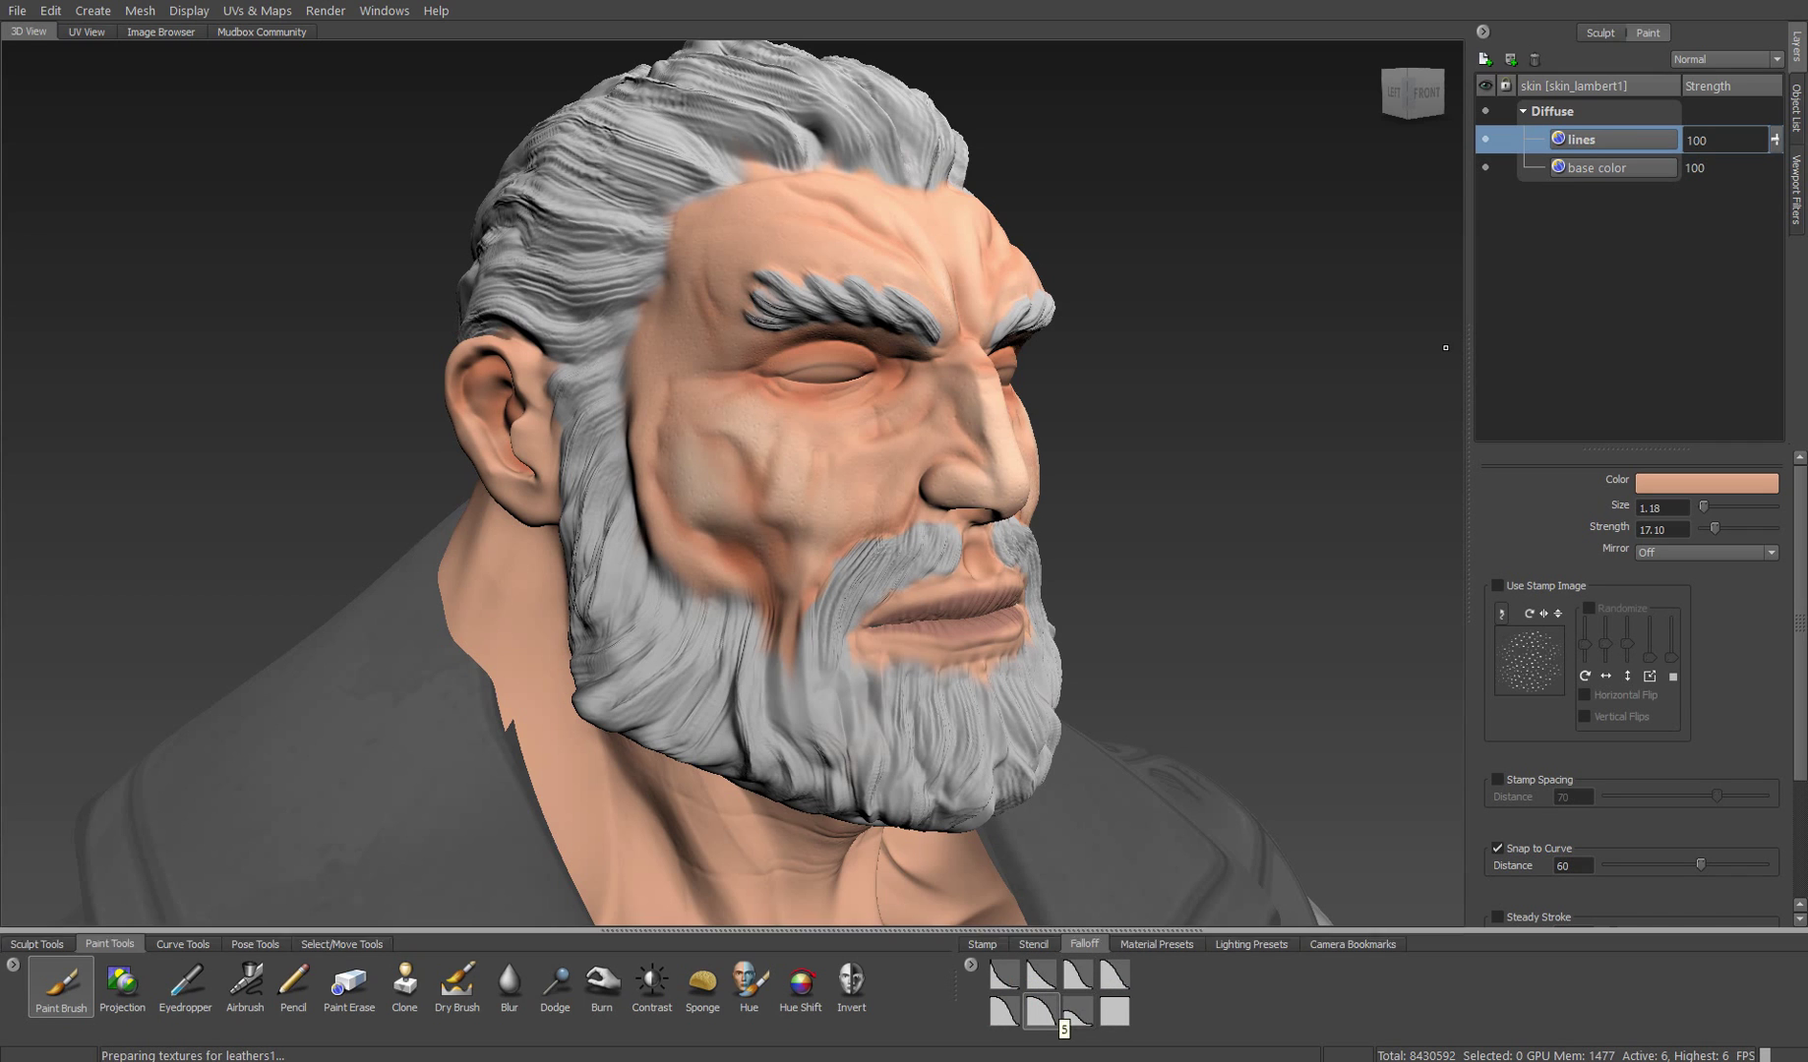
click(1707, 482)
click(492, 348)
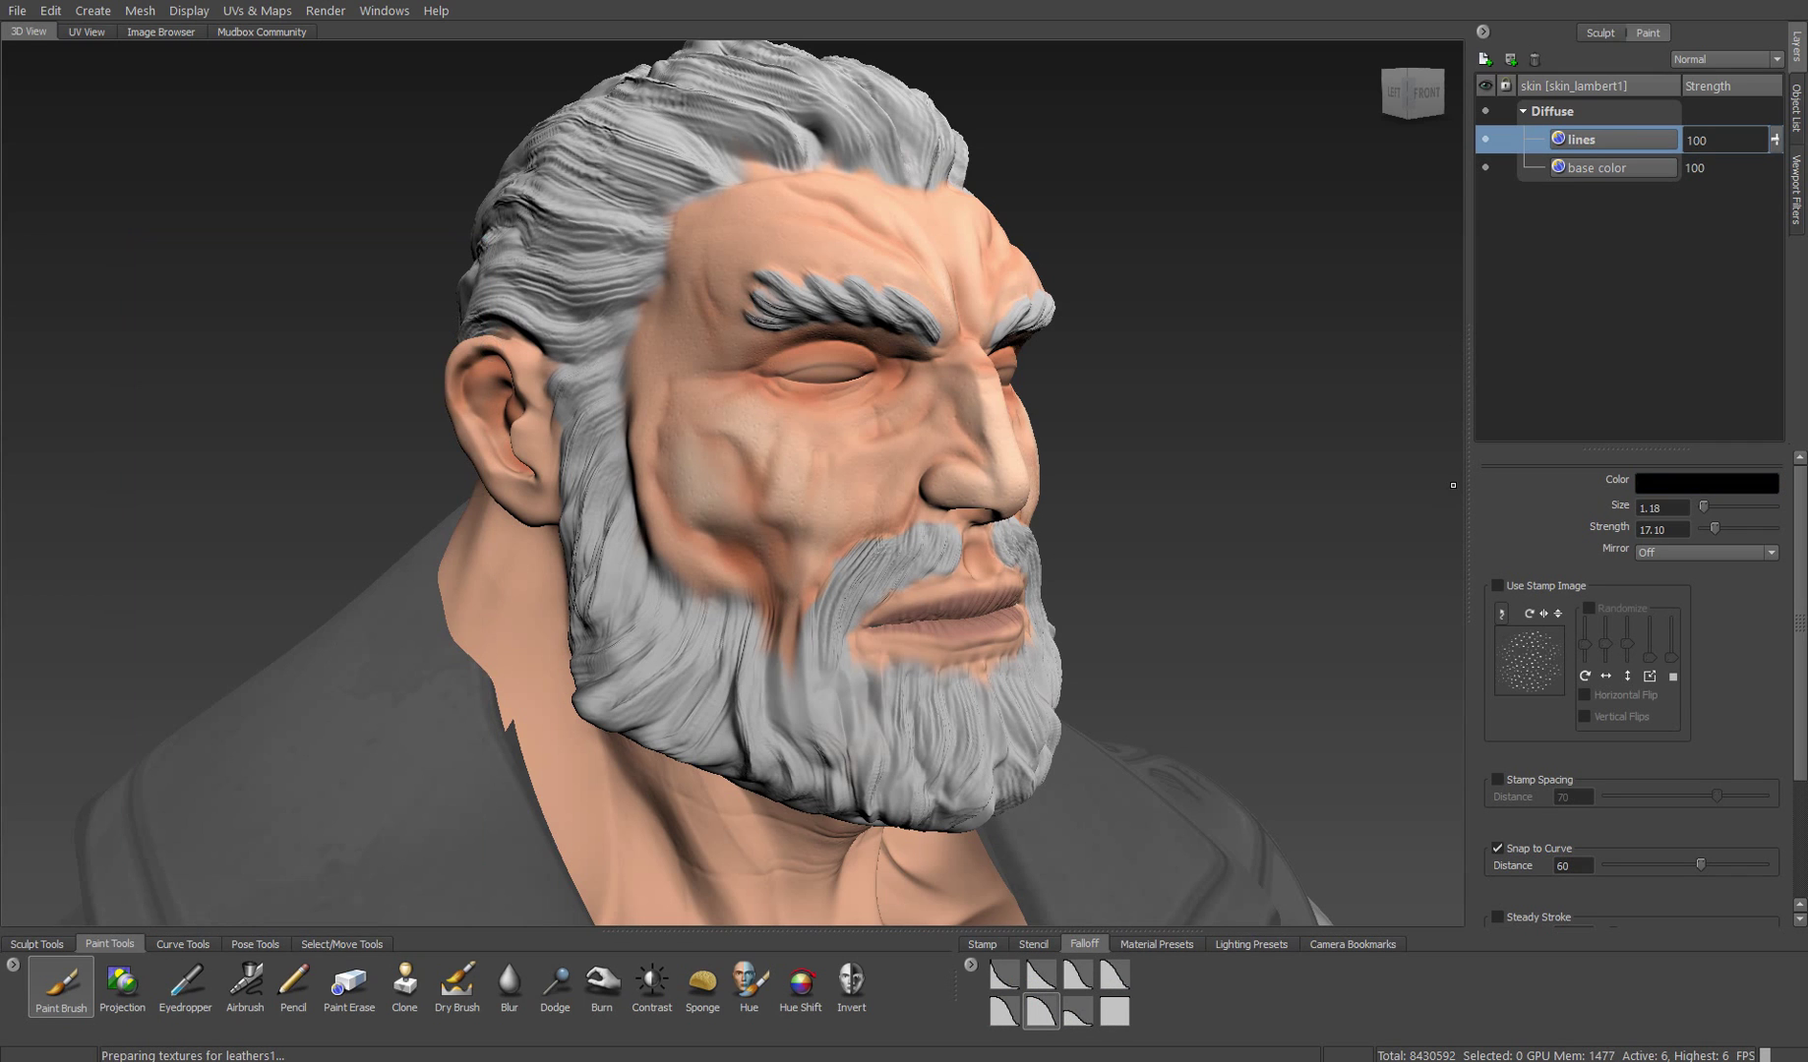
scroll(846, 462, up, 5)
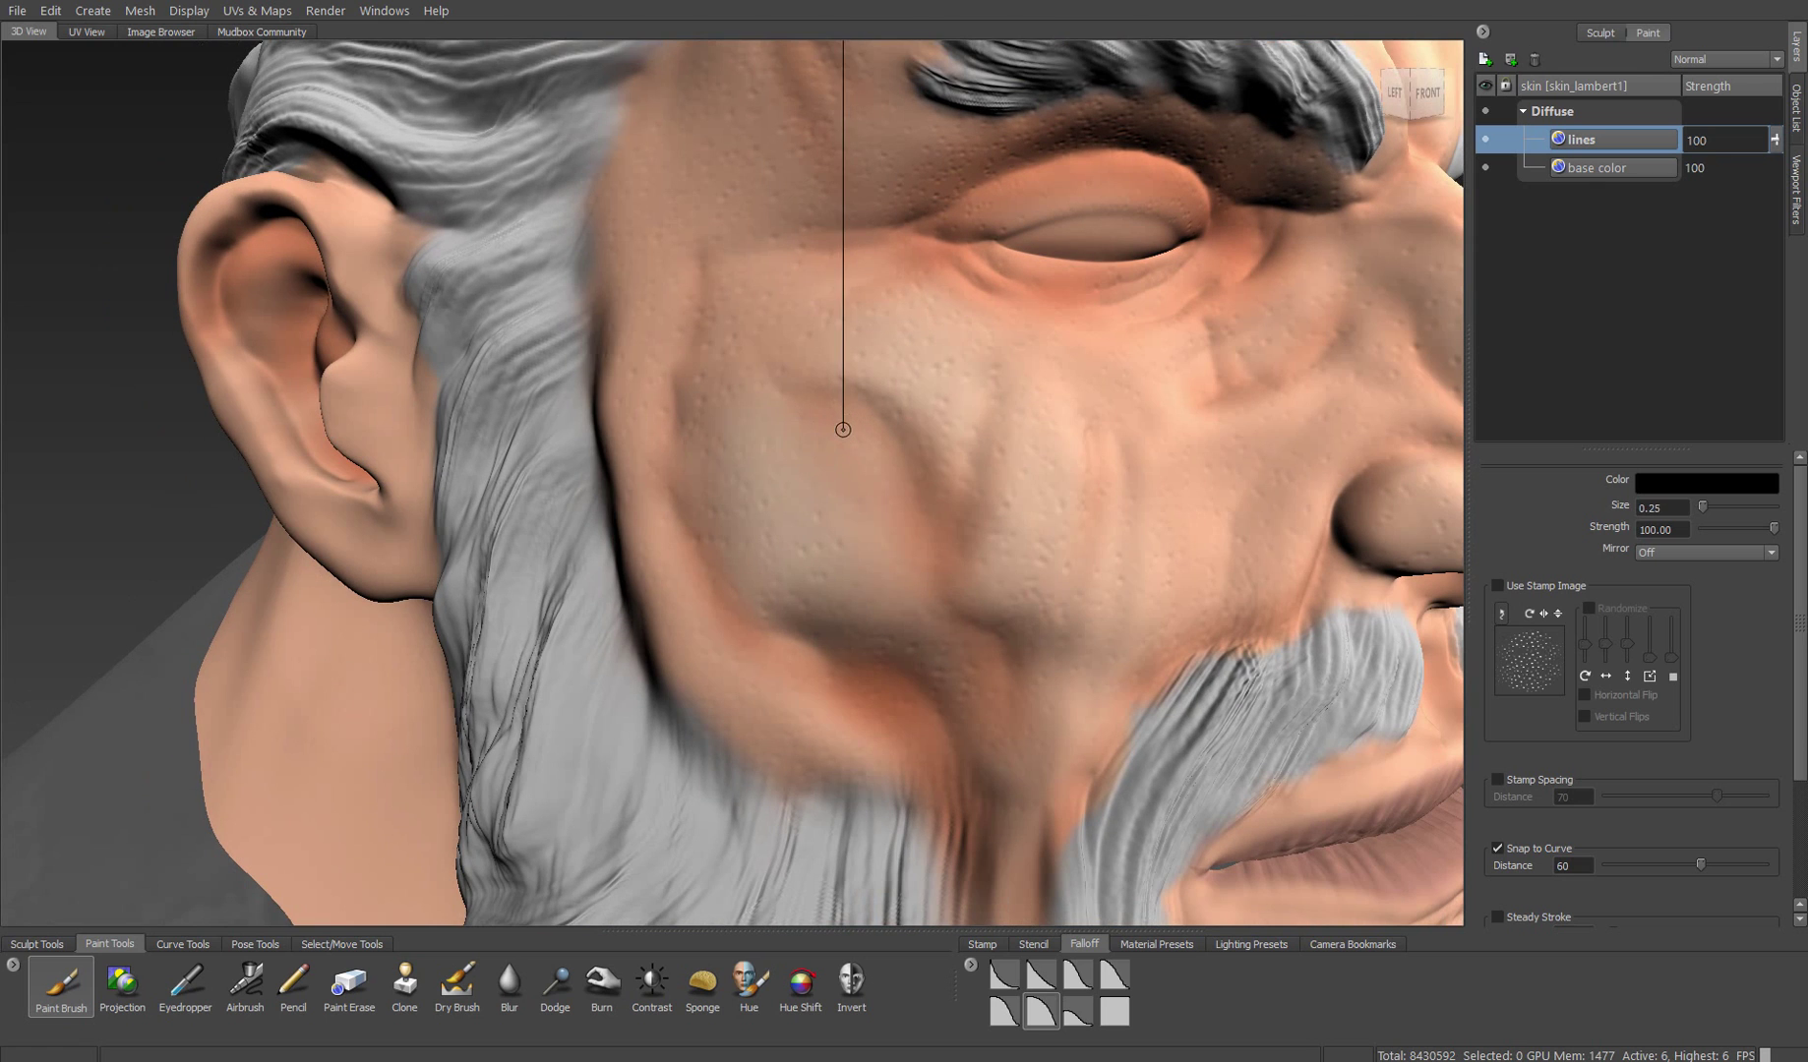
- Ink black wrinkle lines on the cheek and along the nose fold
drag(774, 382, 962, 618)
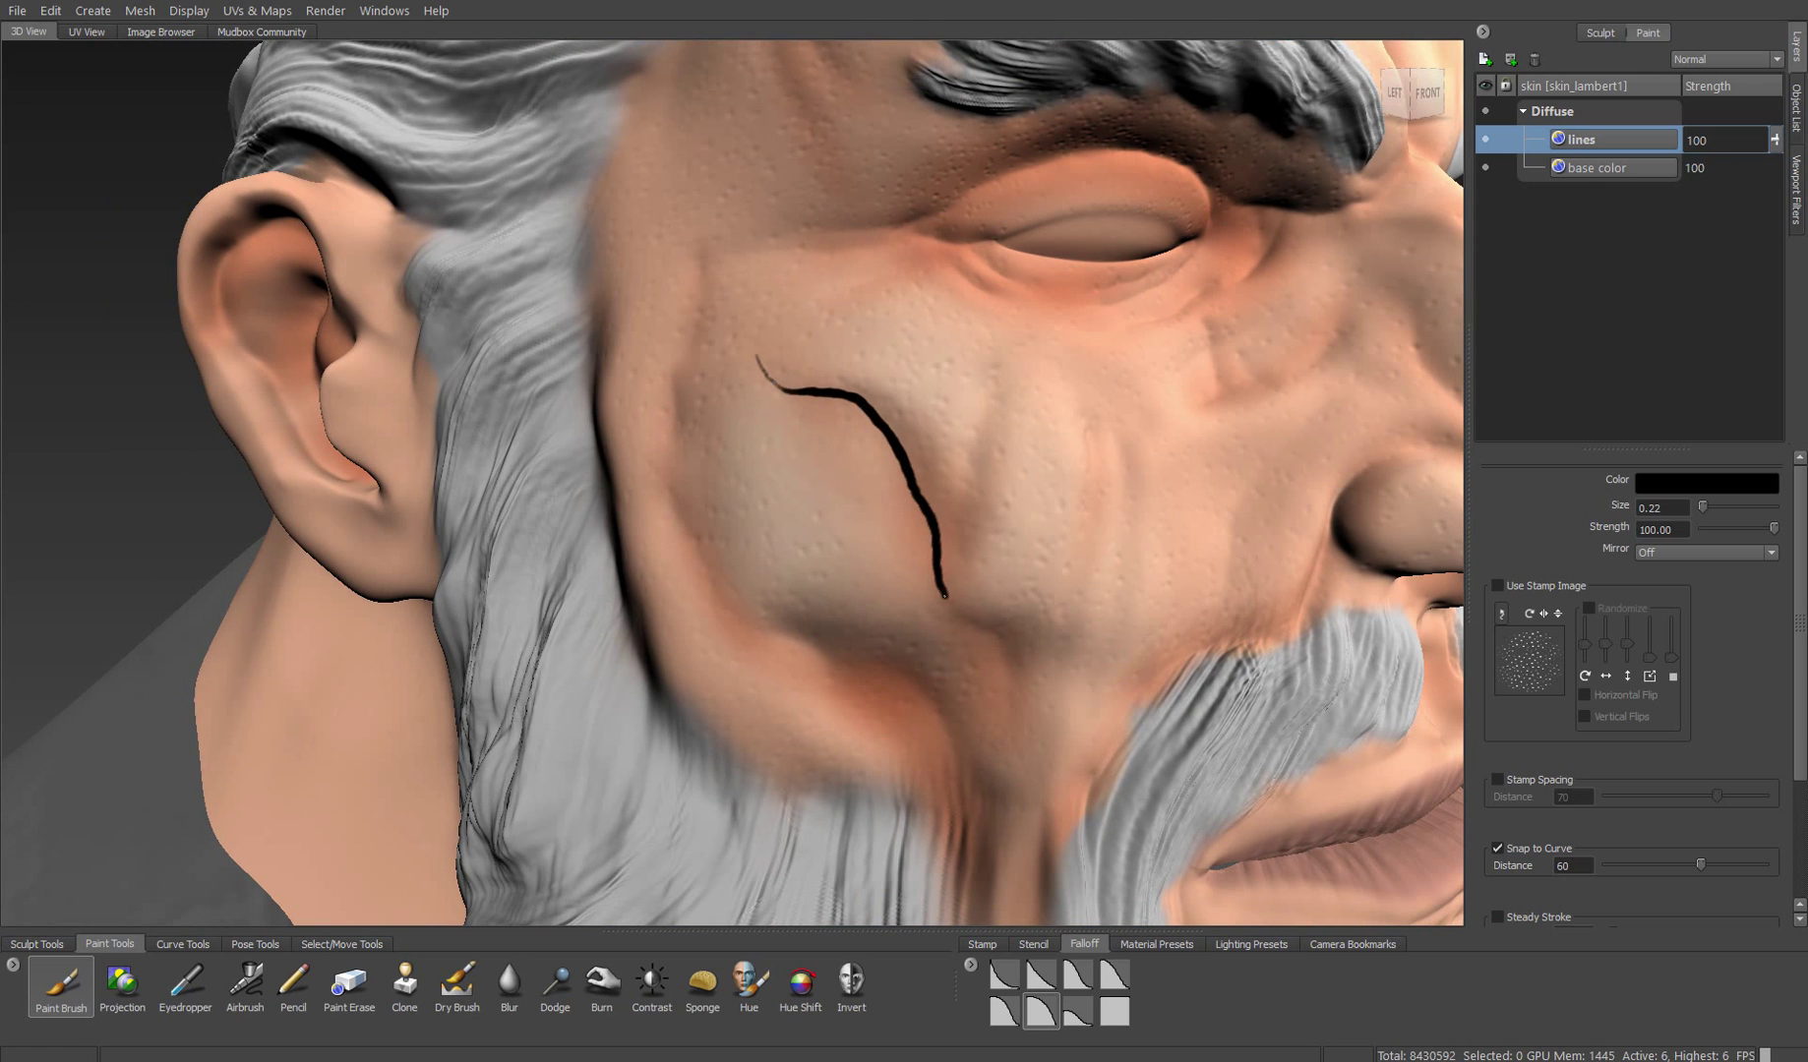
drag(969, 475, 802, 192)
mouse_move(751, 288)
mouse_down()
mouse_move(839, 425)
mouse_move(859, 313)
mouse_up()
drag(858, 313, 716, 495)
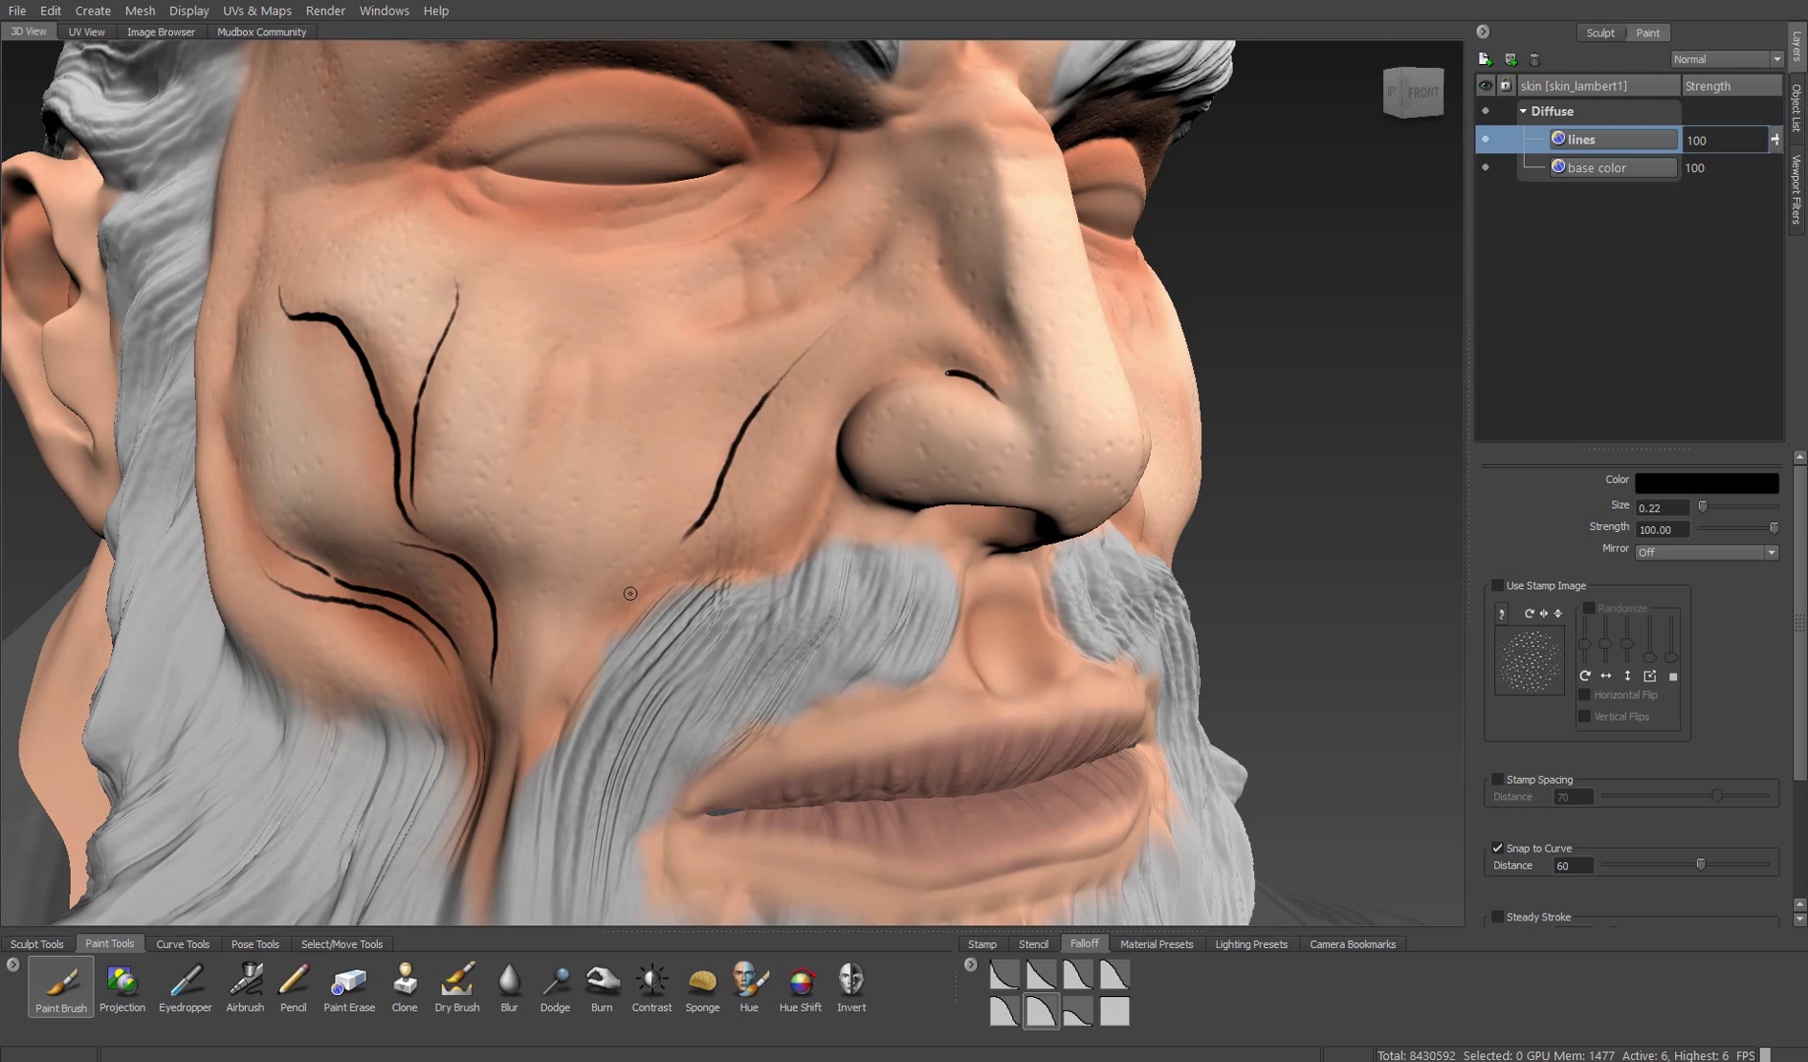
mouse_move(778, 555)
mouse_down()
mouse_move(885, 472)
mouse_move(1042, 421)
mouse_up()
drag(1042, 421, 999, 436)
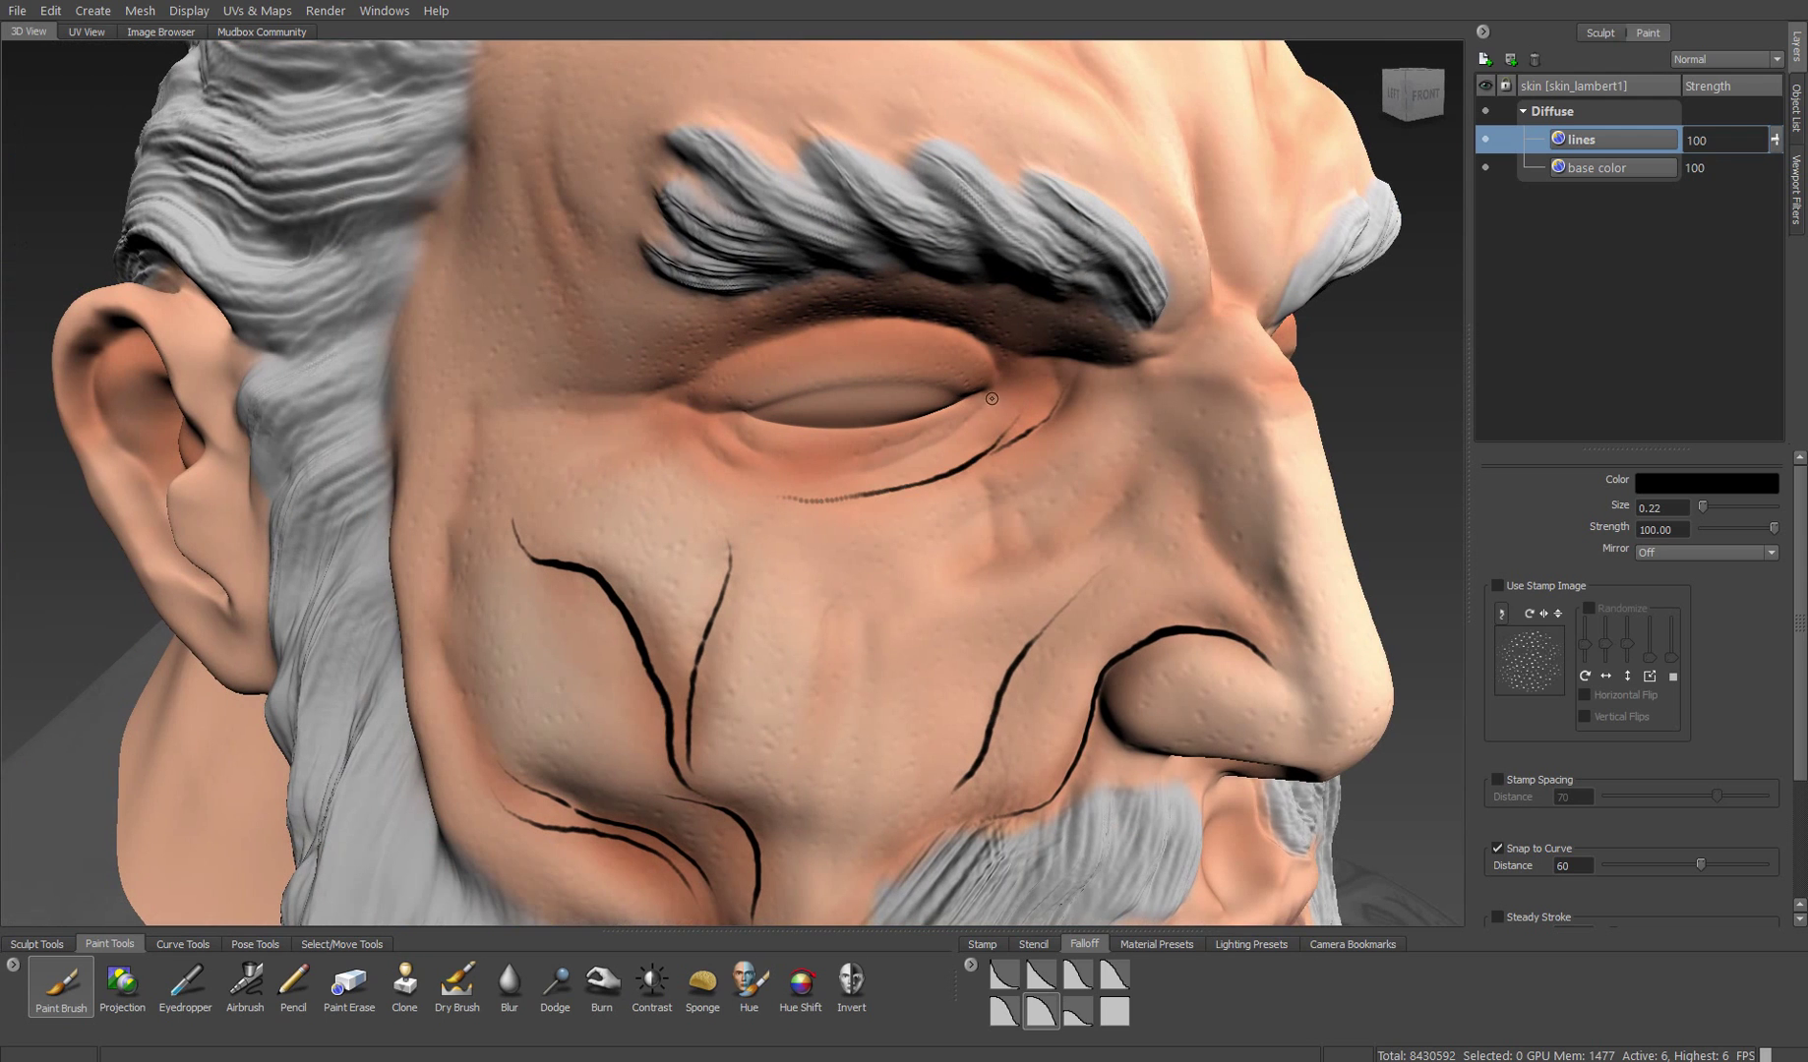
key(ctrl+z)
key(ctrl+z)
- Enable Stamp Spacing, then ink a line around the eye and long vertical cheek wrinkles
click(1497, 779)
click(1573, 796)
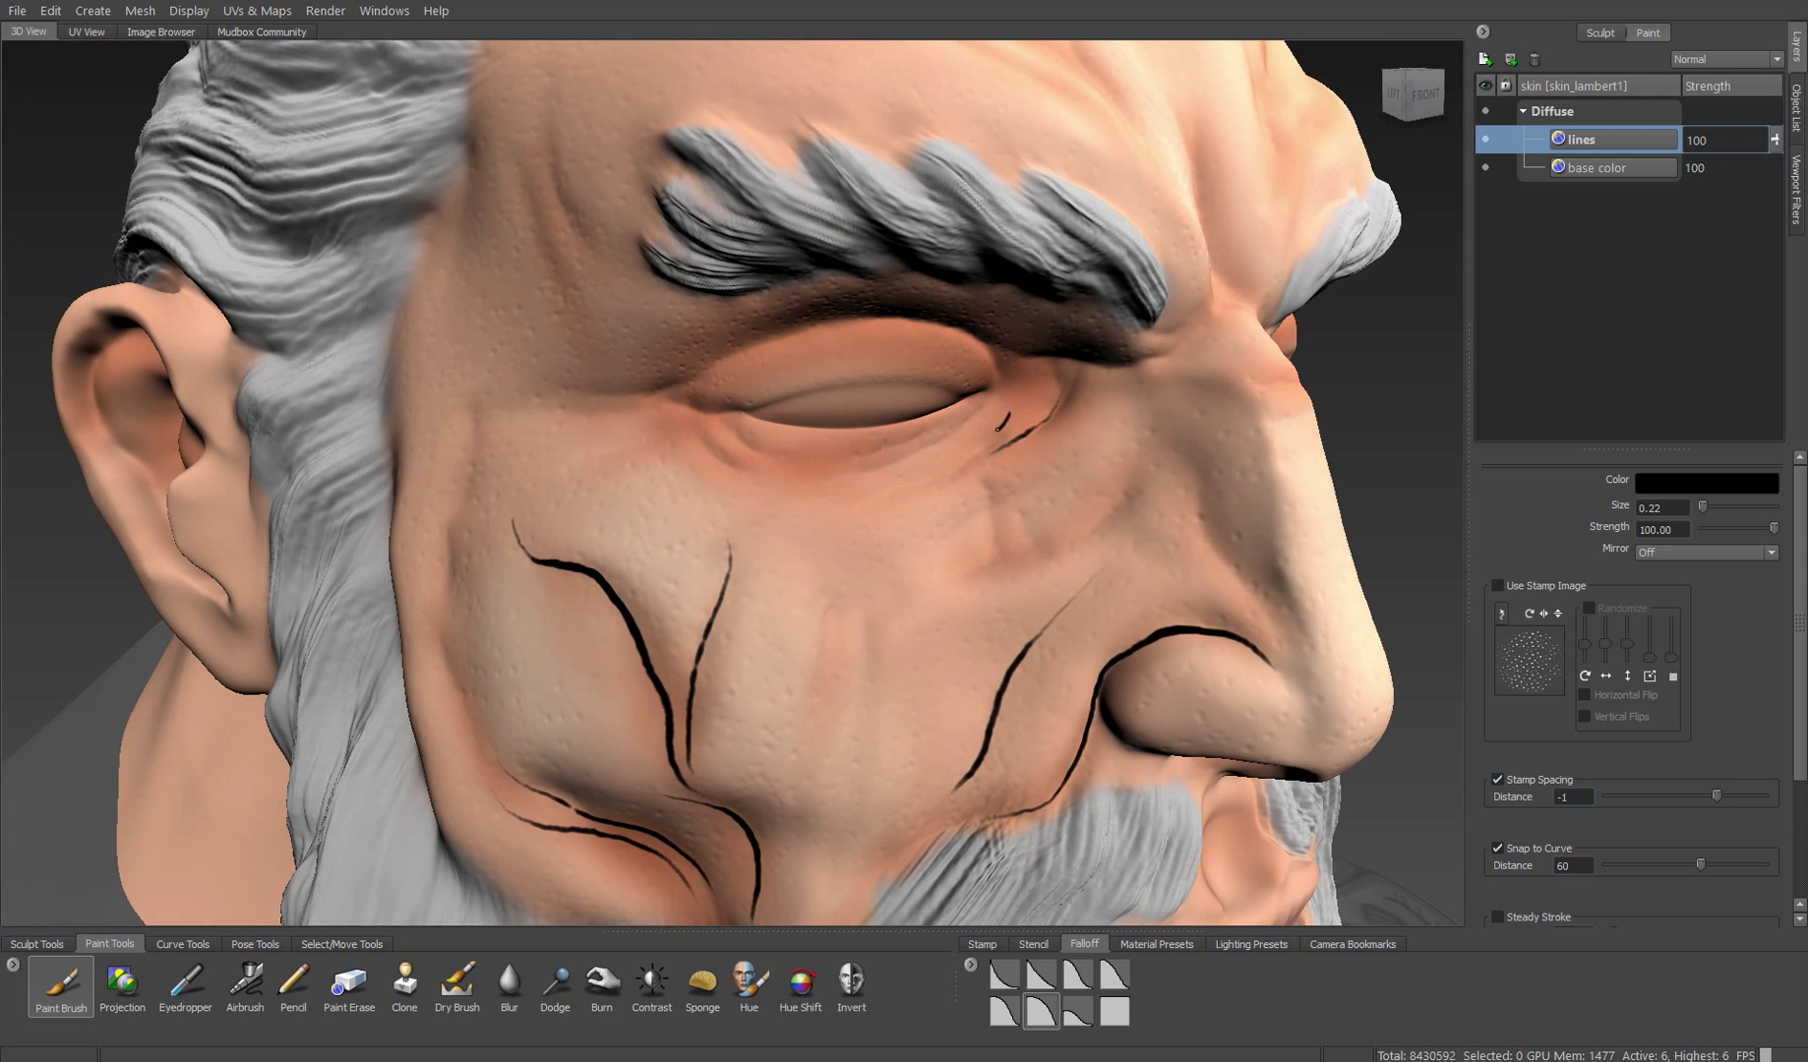
drag(728, 464, 426, 266)
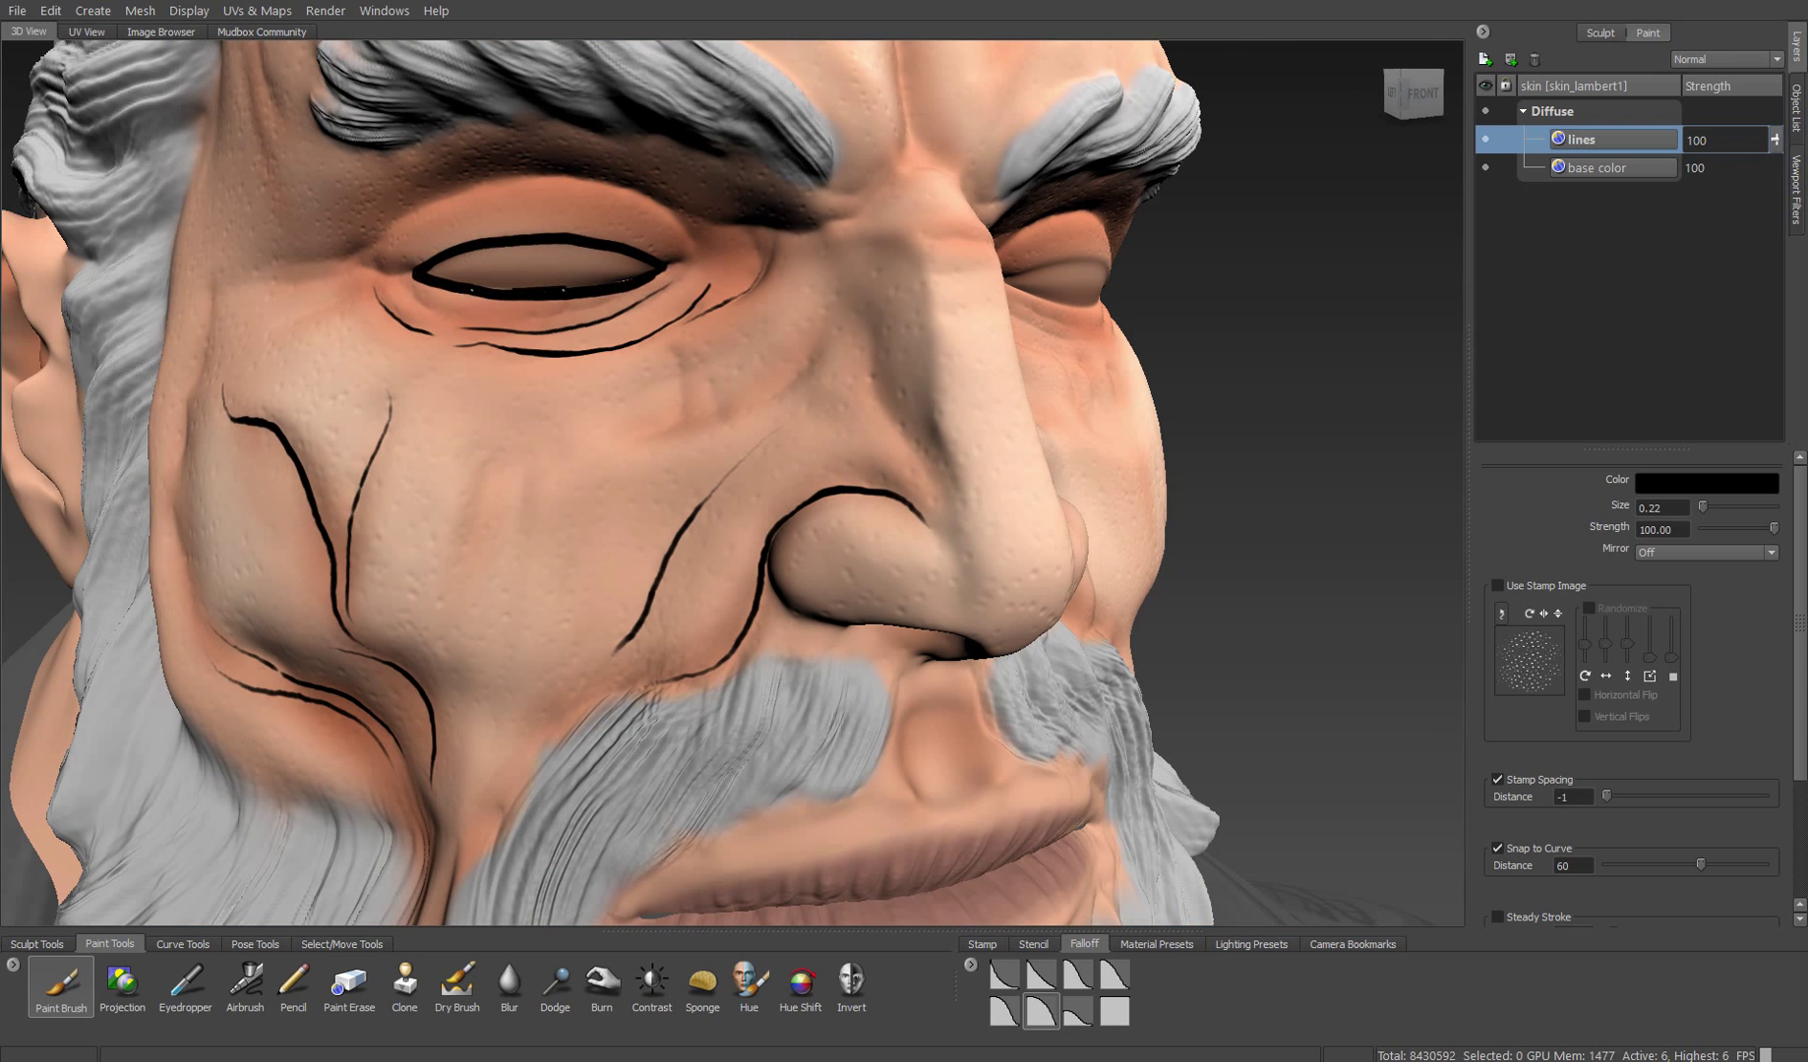
drag(676, 298, 551, 291)
drag(551, 291, 645, 239)
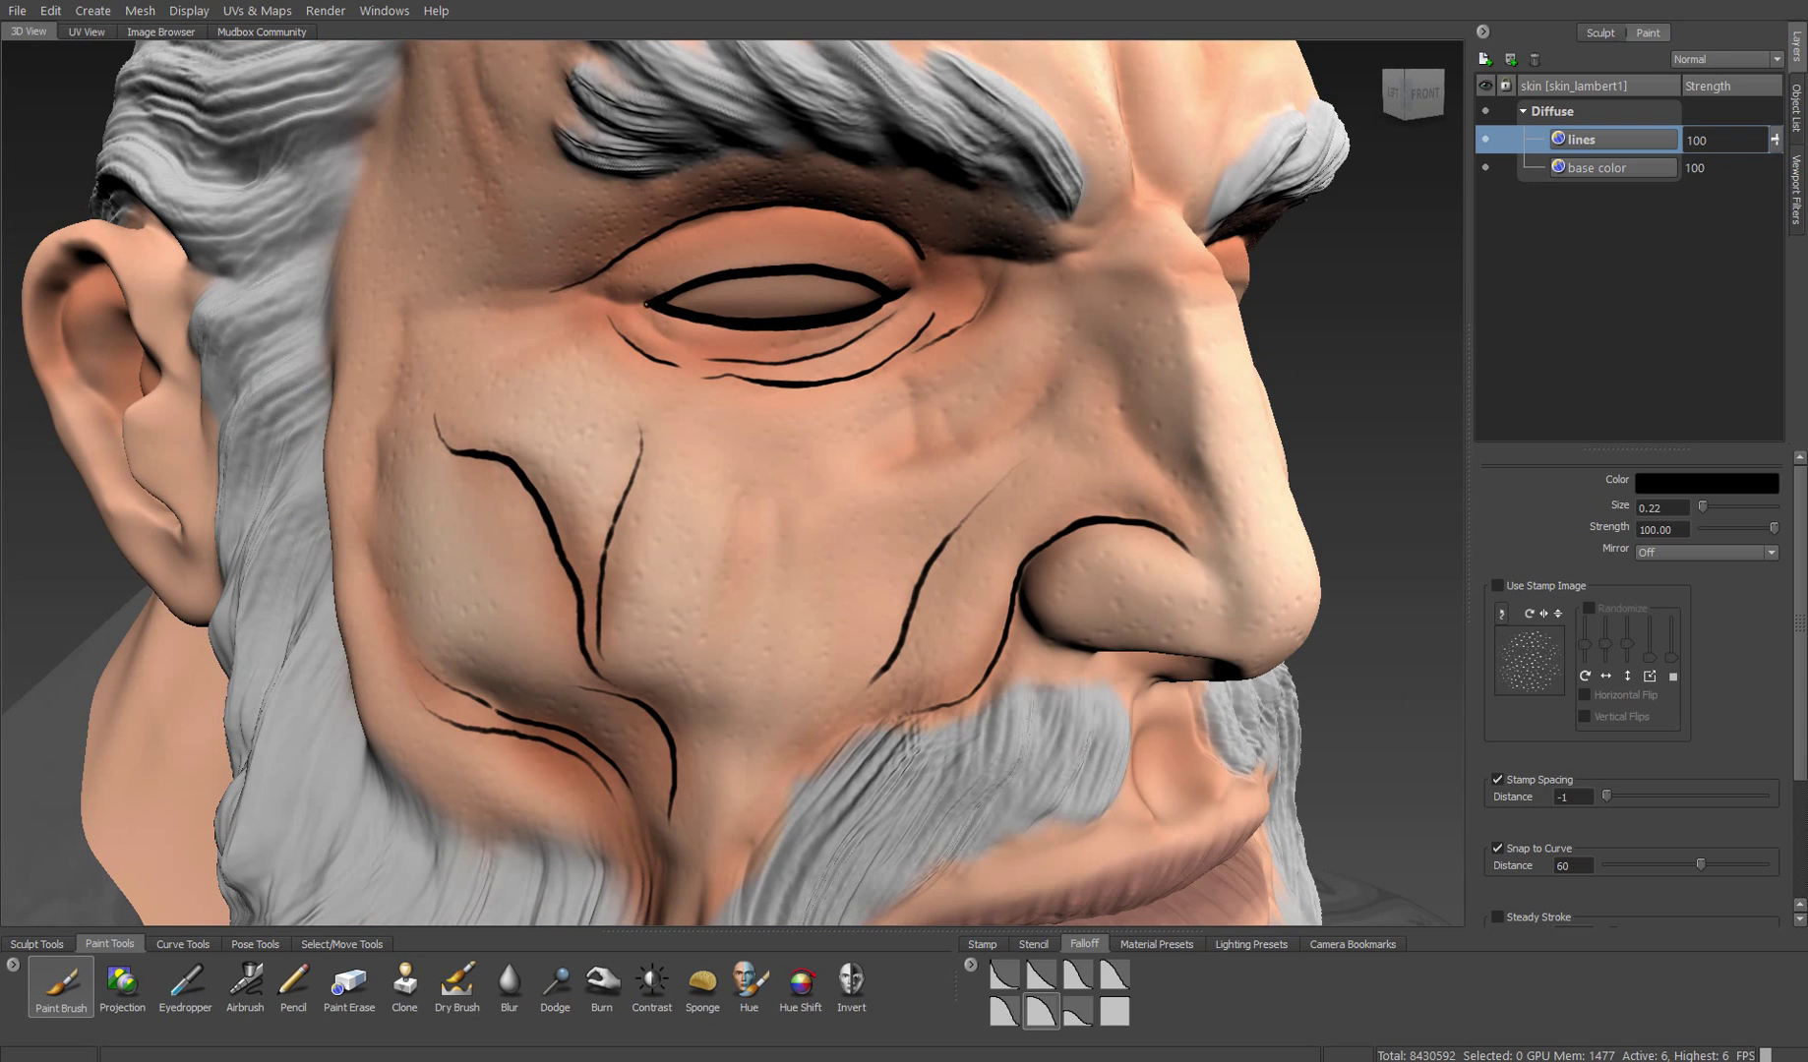
drag(536, 355, 462, 393)
mouse_move(654, 385)
mouse_down()
mouse_move(601, 603)
mouse_move(641, 713)
mouse_up()
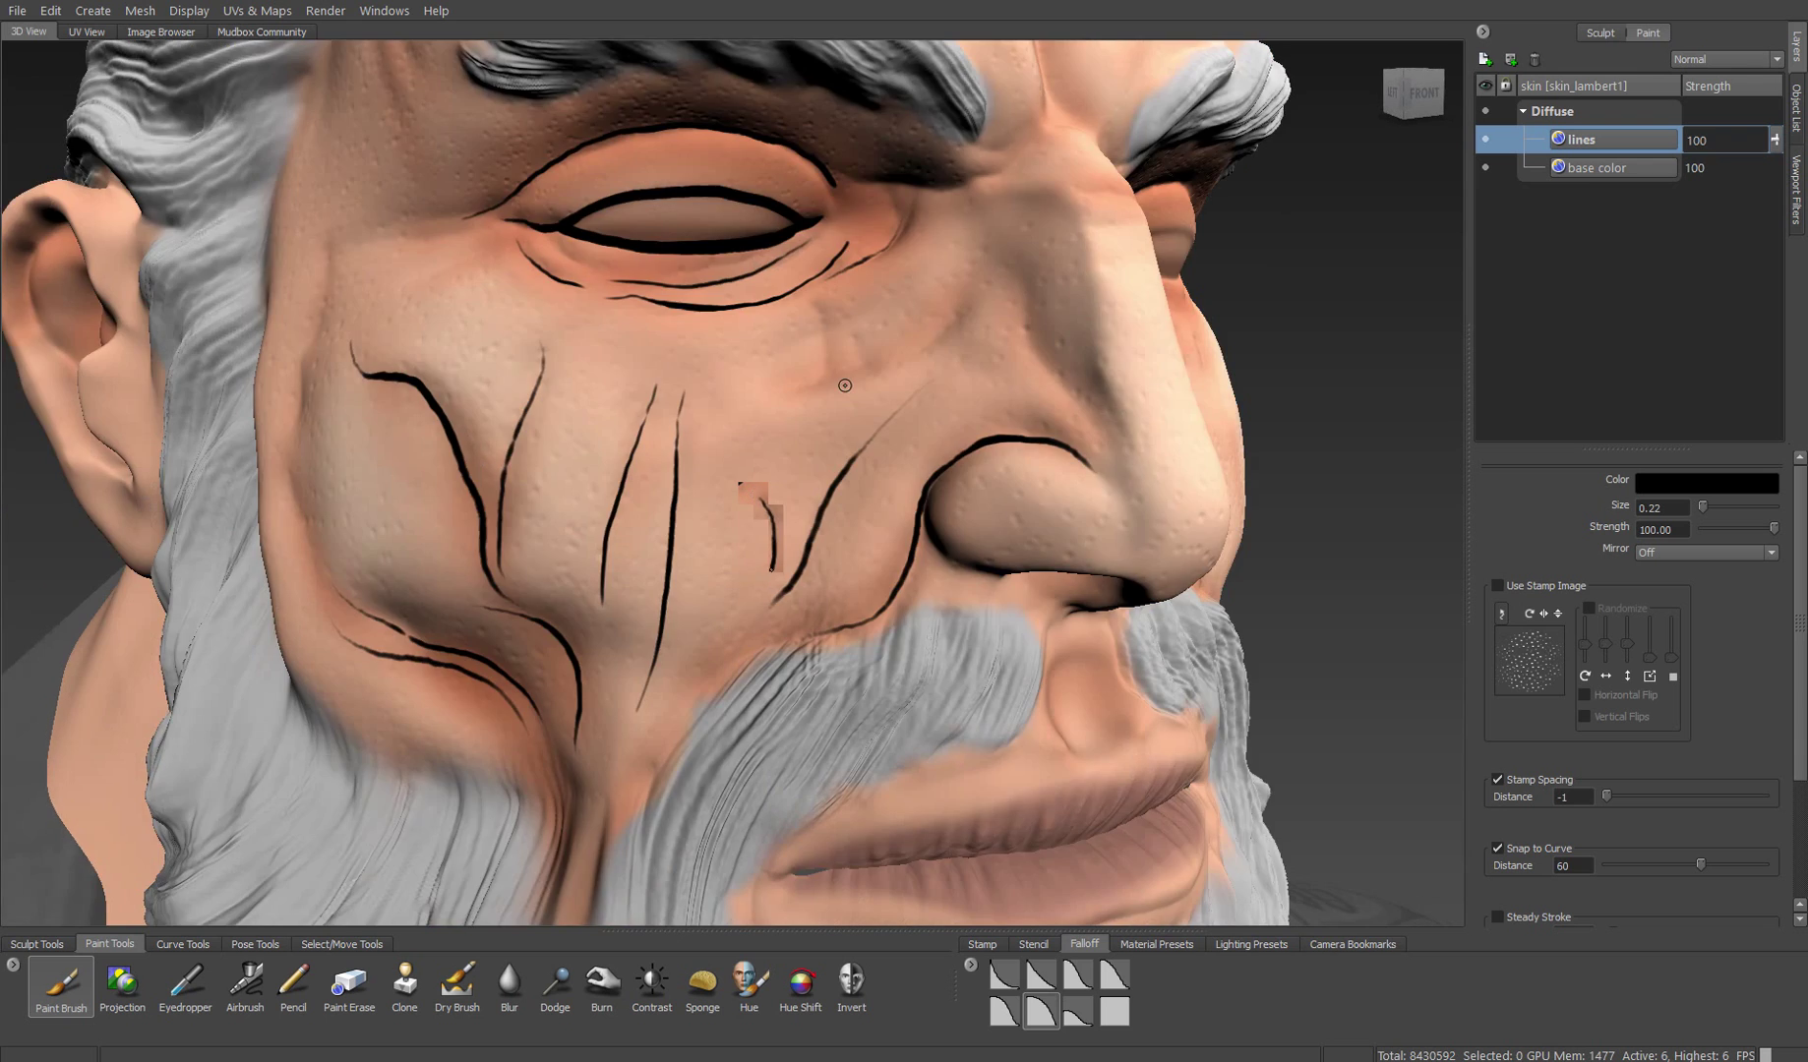
- Ink a vertical crease between the brows and a wrinkle line across the forehead
drag(844, 385, 535, 290)
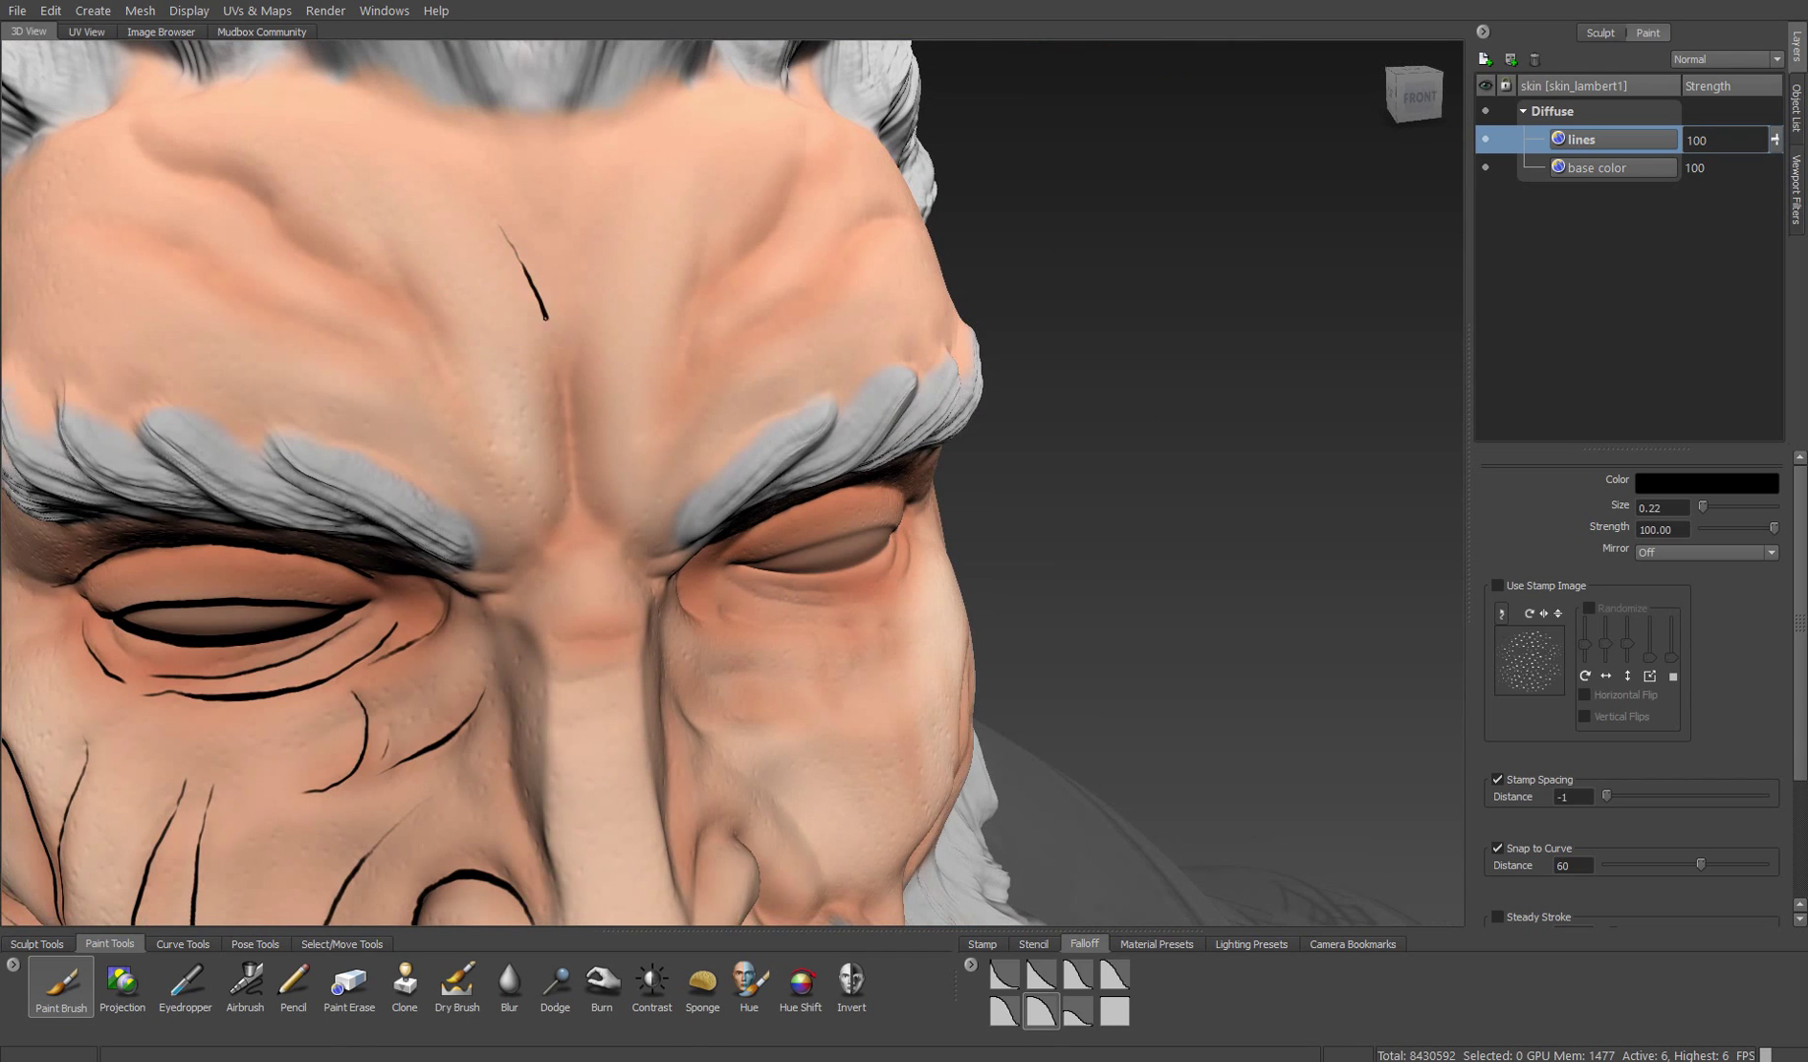
drag(494, 594, 489, 184)
mouse_move(489, 184)
mouse_down()
mouse_move(449, 366)
mouse_move(458, 511)
mouse_up()
drag(458, 511, 349, 352)
drag(590, 482, 550, 462)
drag(404, 297, 742, 460)
mouse_move(786, 492)
mouse_down()
mouse_move(680, 458)
mouse_move(787, 413)
mouse_up()
drag(678, 818, 858, 508)
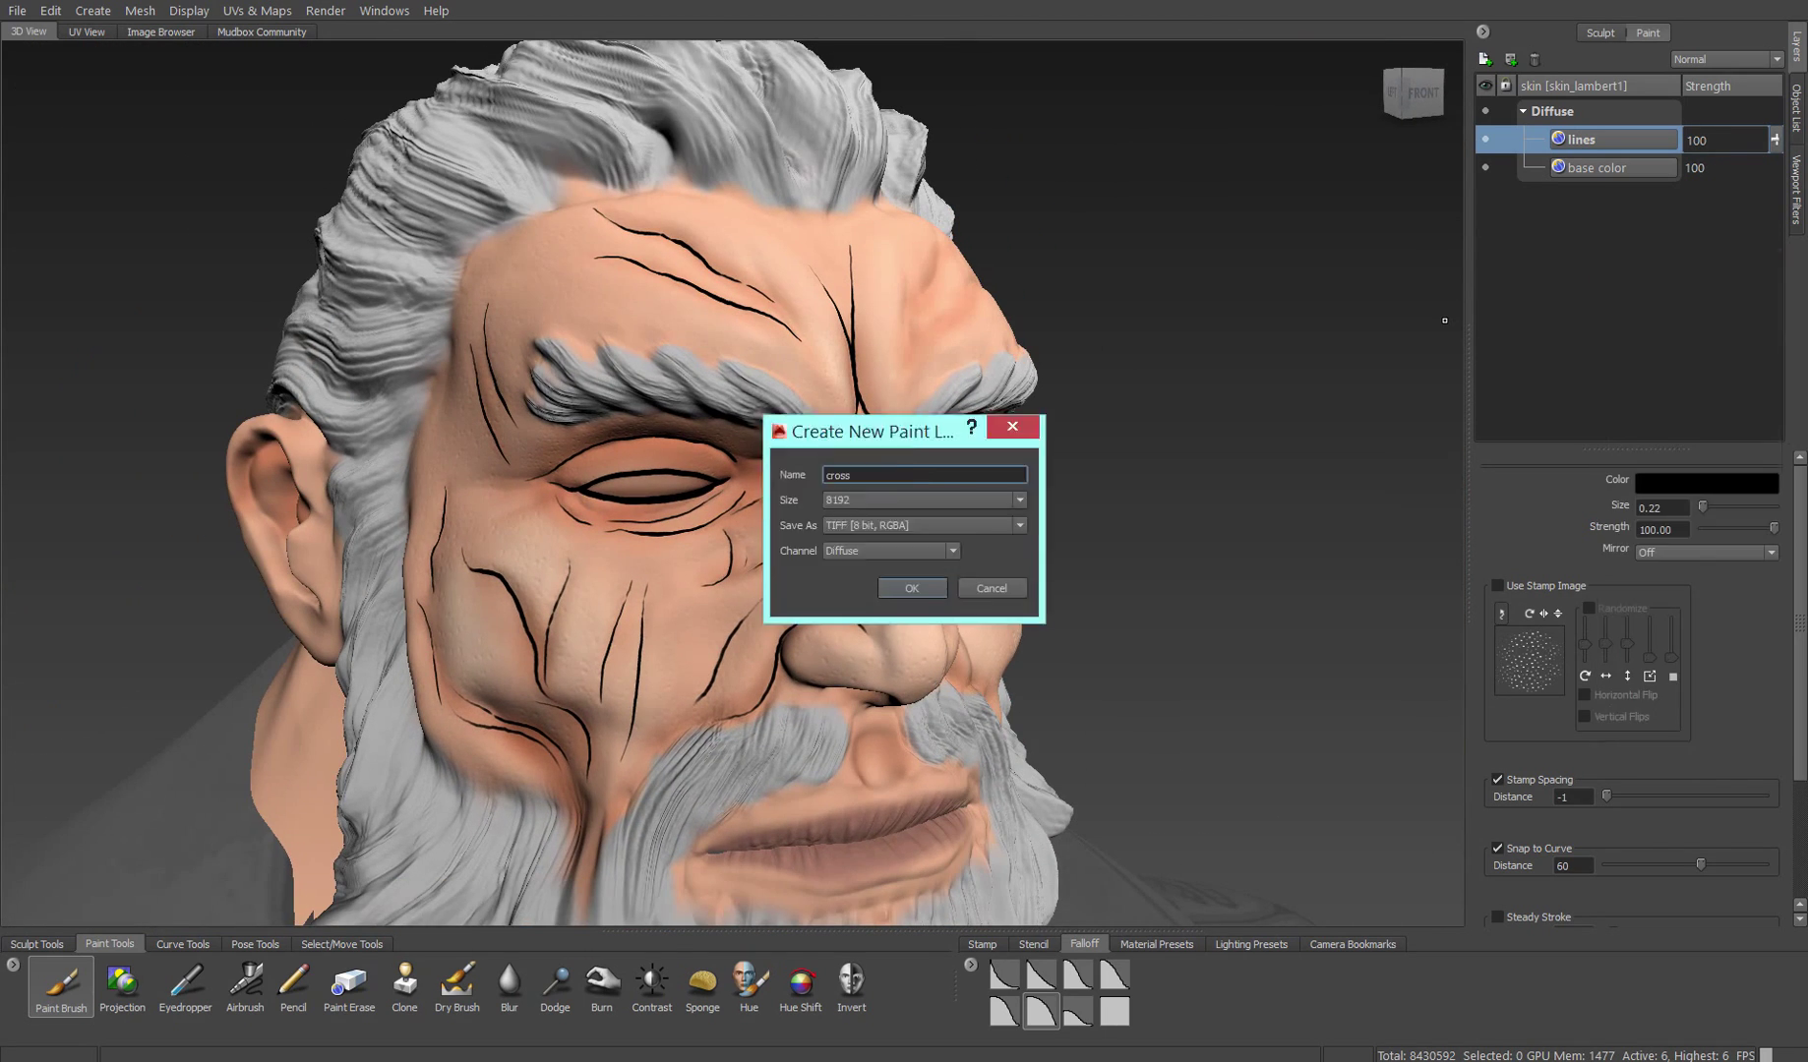
- Add the 'cross' layer and hatch the outer eye corner and the area between the brows
key(Return)
mouse_move(688, 590)
mouse_down()
mouse_move(749, 350)
mouse_move(747, 403)
mouse_up()
drag(748, 404, 695, 517)
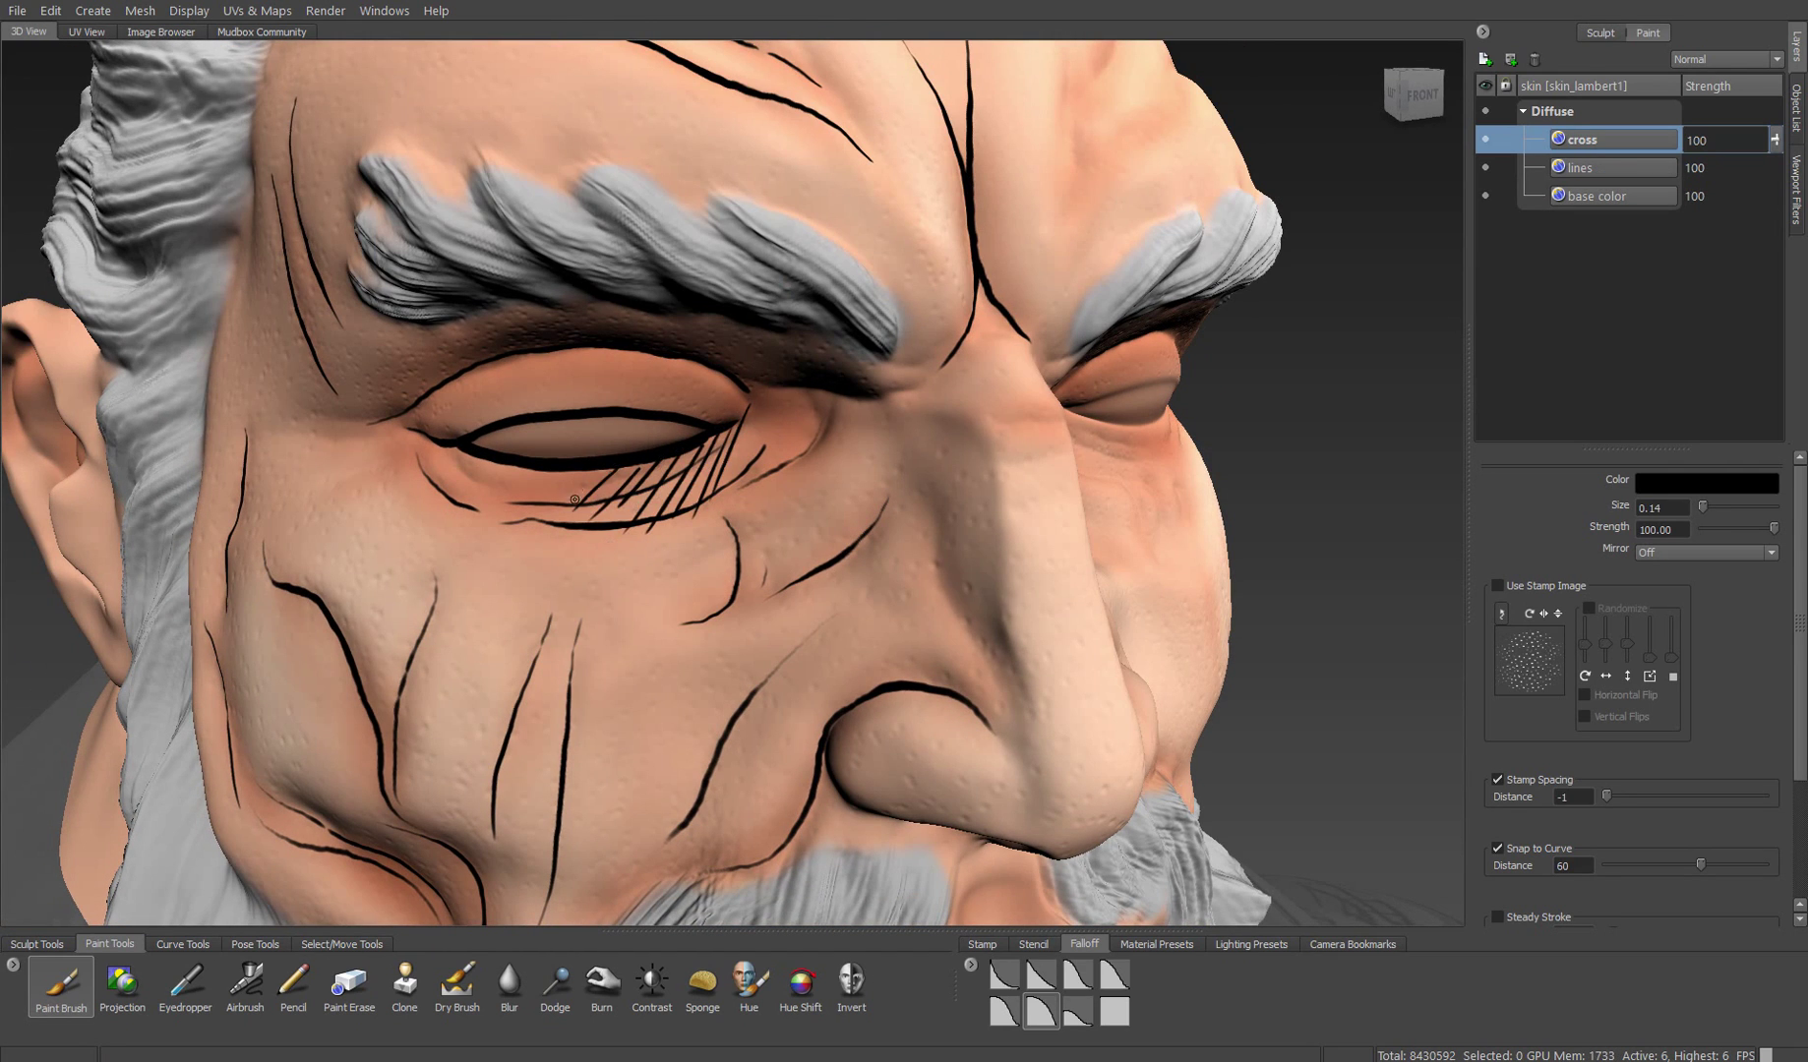
drag(474, 465, 679, 343)
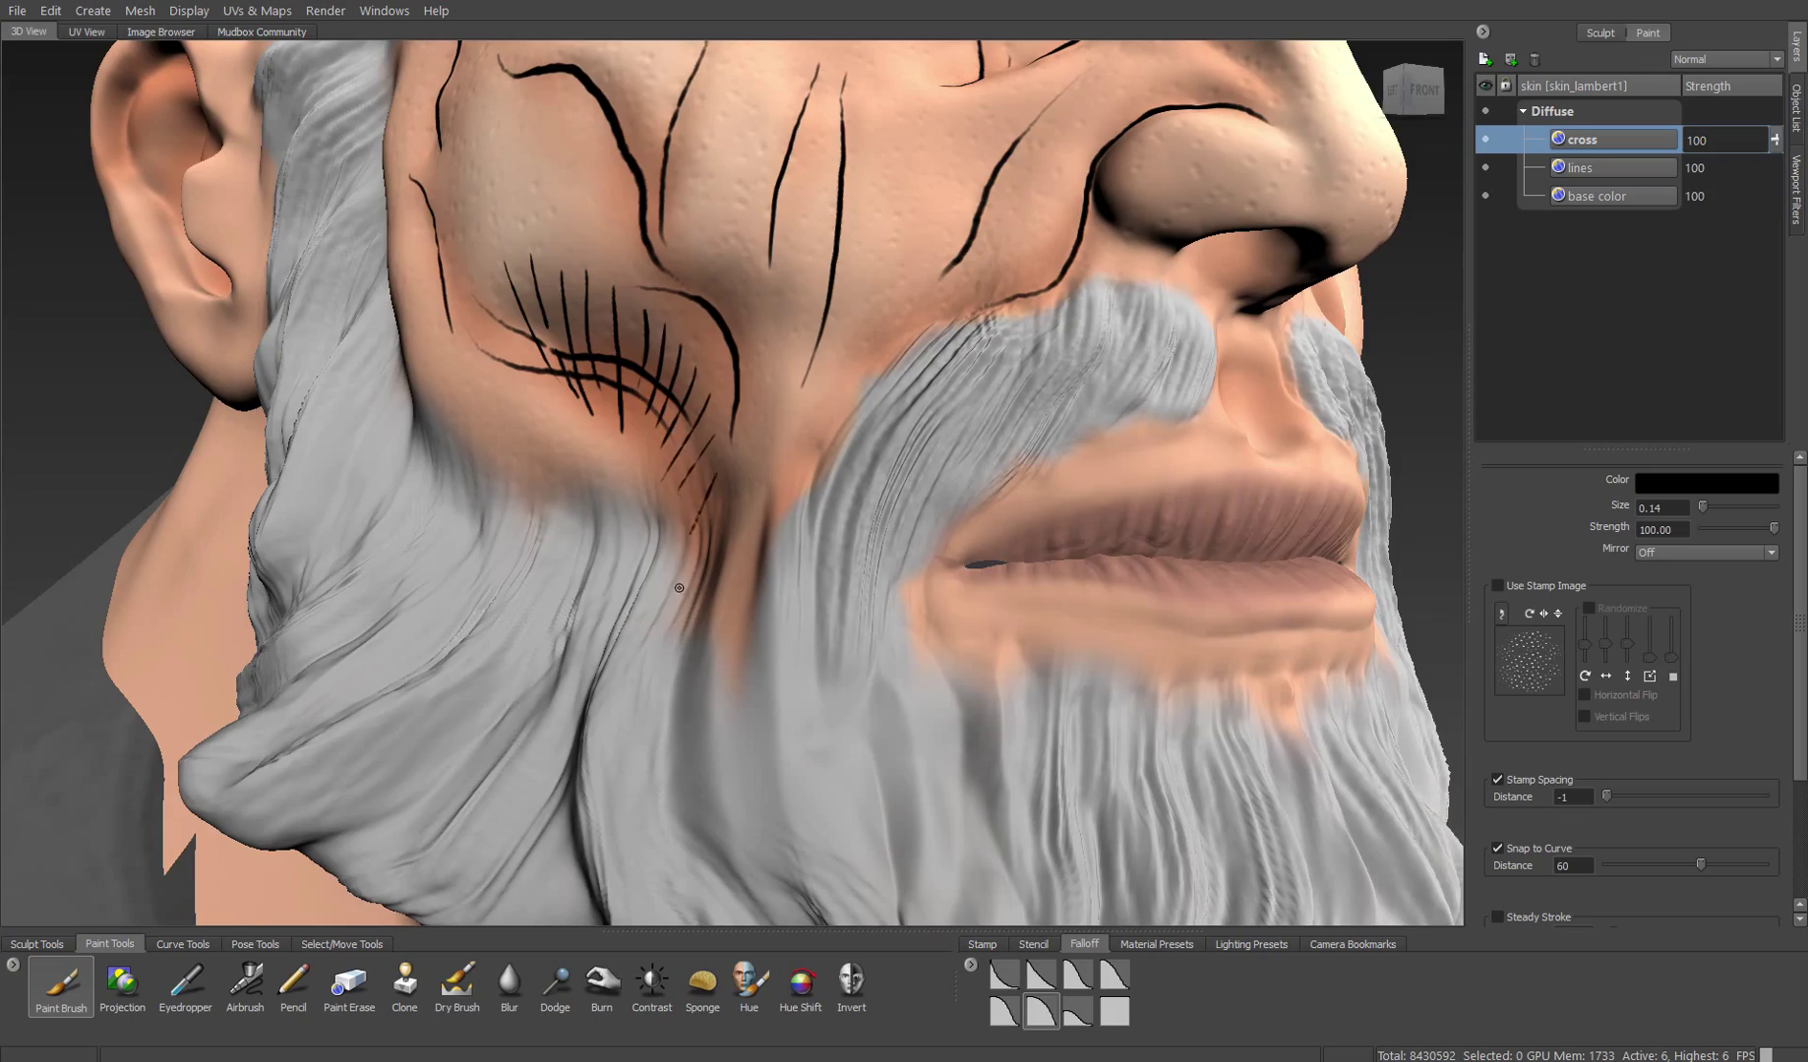
drag(679, 587, 664, 562)
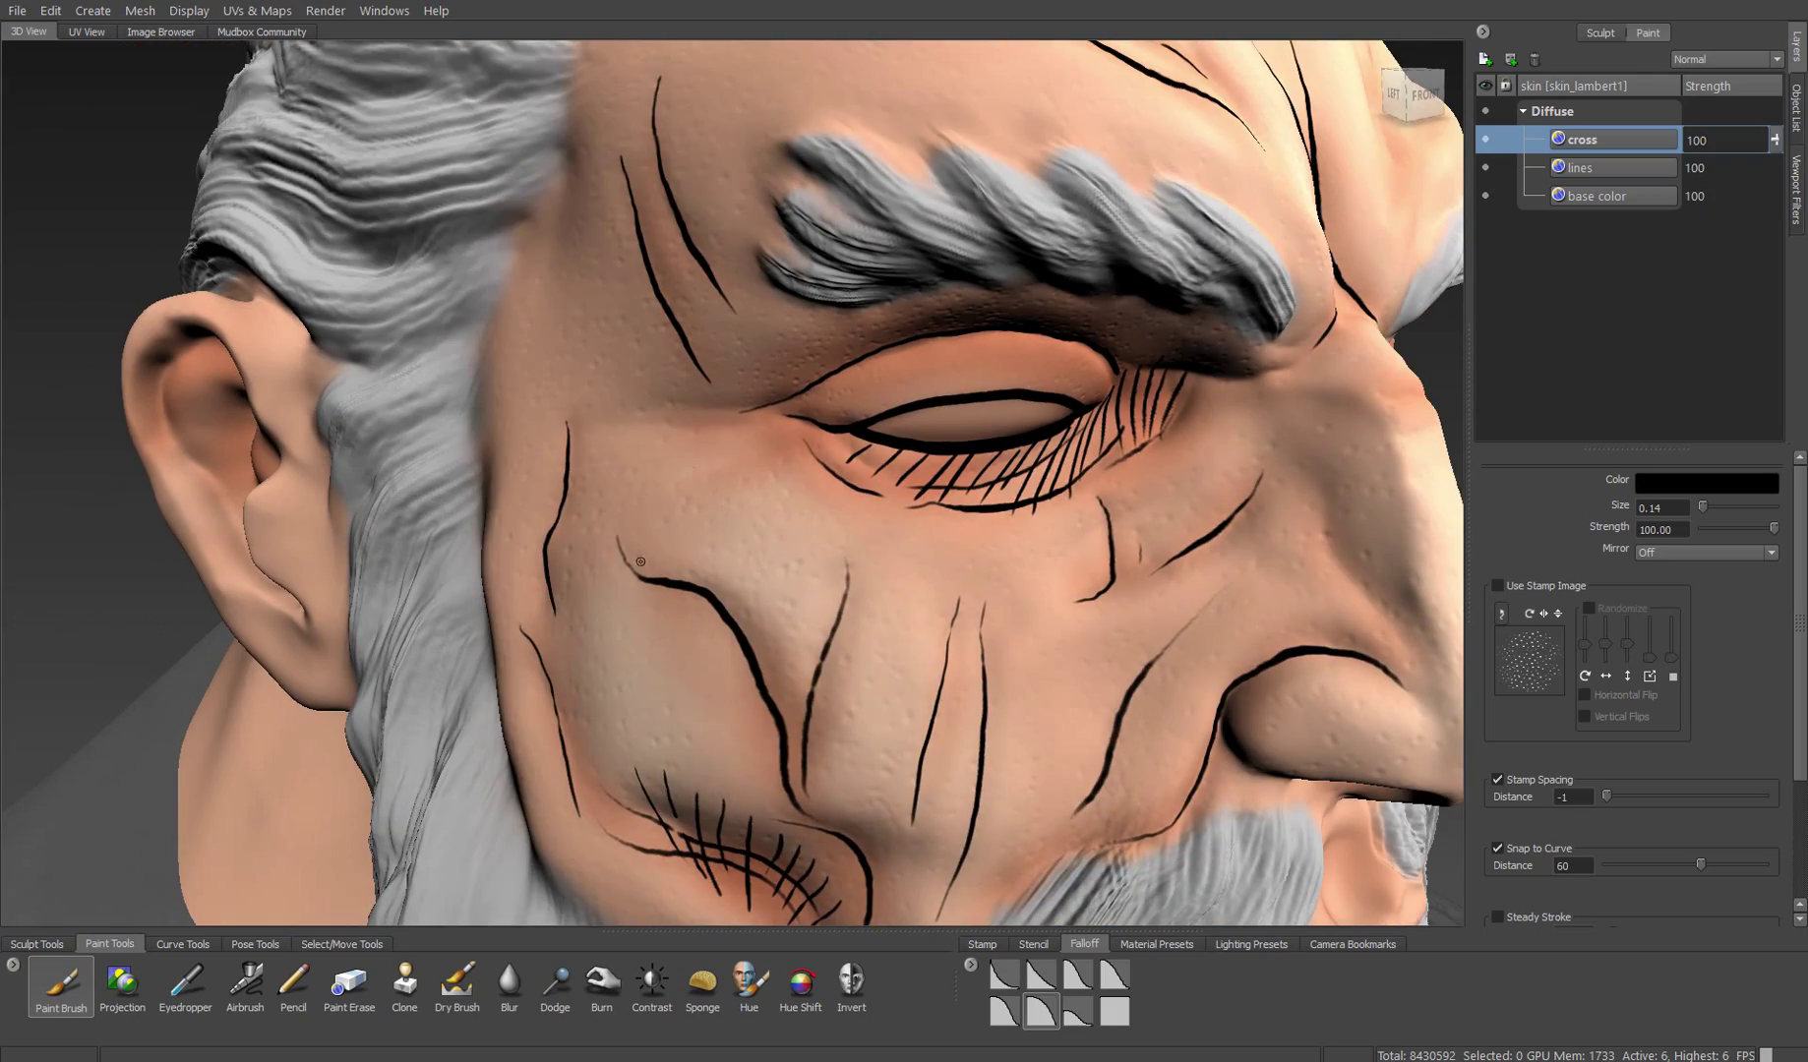
mouse_move(876, 795)
mouse_down()
mouse_move(748, 551)
mouse_move(801, 413)
mouse_up()
drag(644, 531, 791, 472)
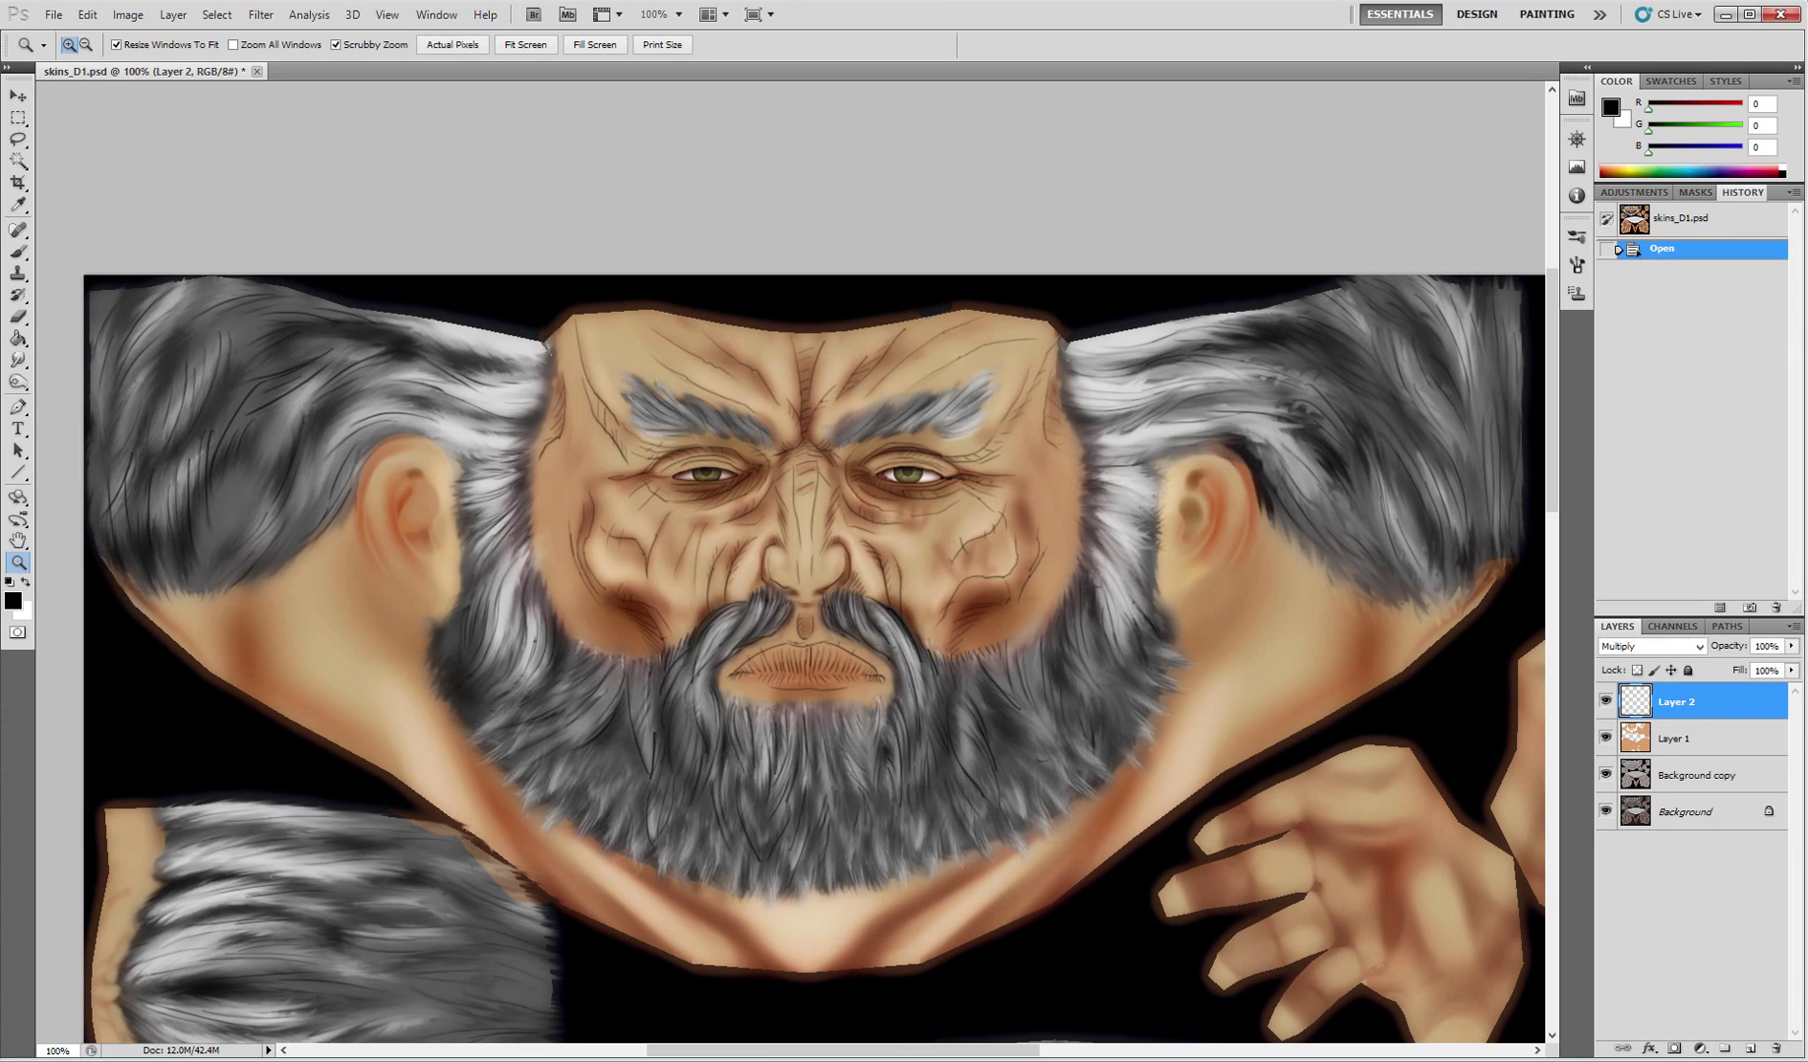
- Duplicate Layer 2 twice, creating Layer 2 copy and Layer 2 copy 2 to deepen the wrinkles
right_click(1672, 701)
click(1672, 162)
right_click(1672, 702)
click(1672, 332)
key(Return)
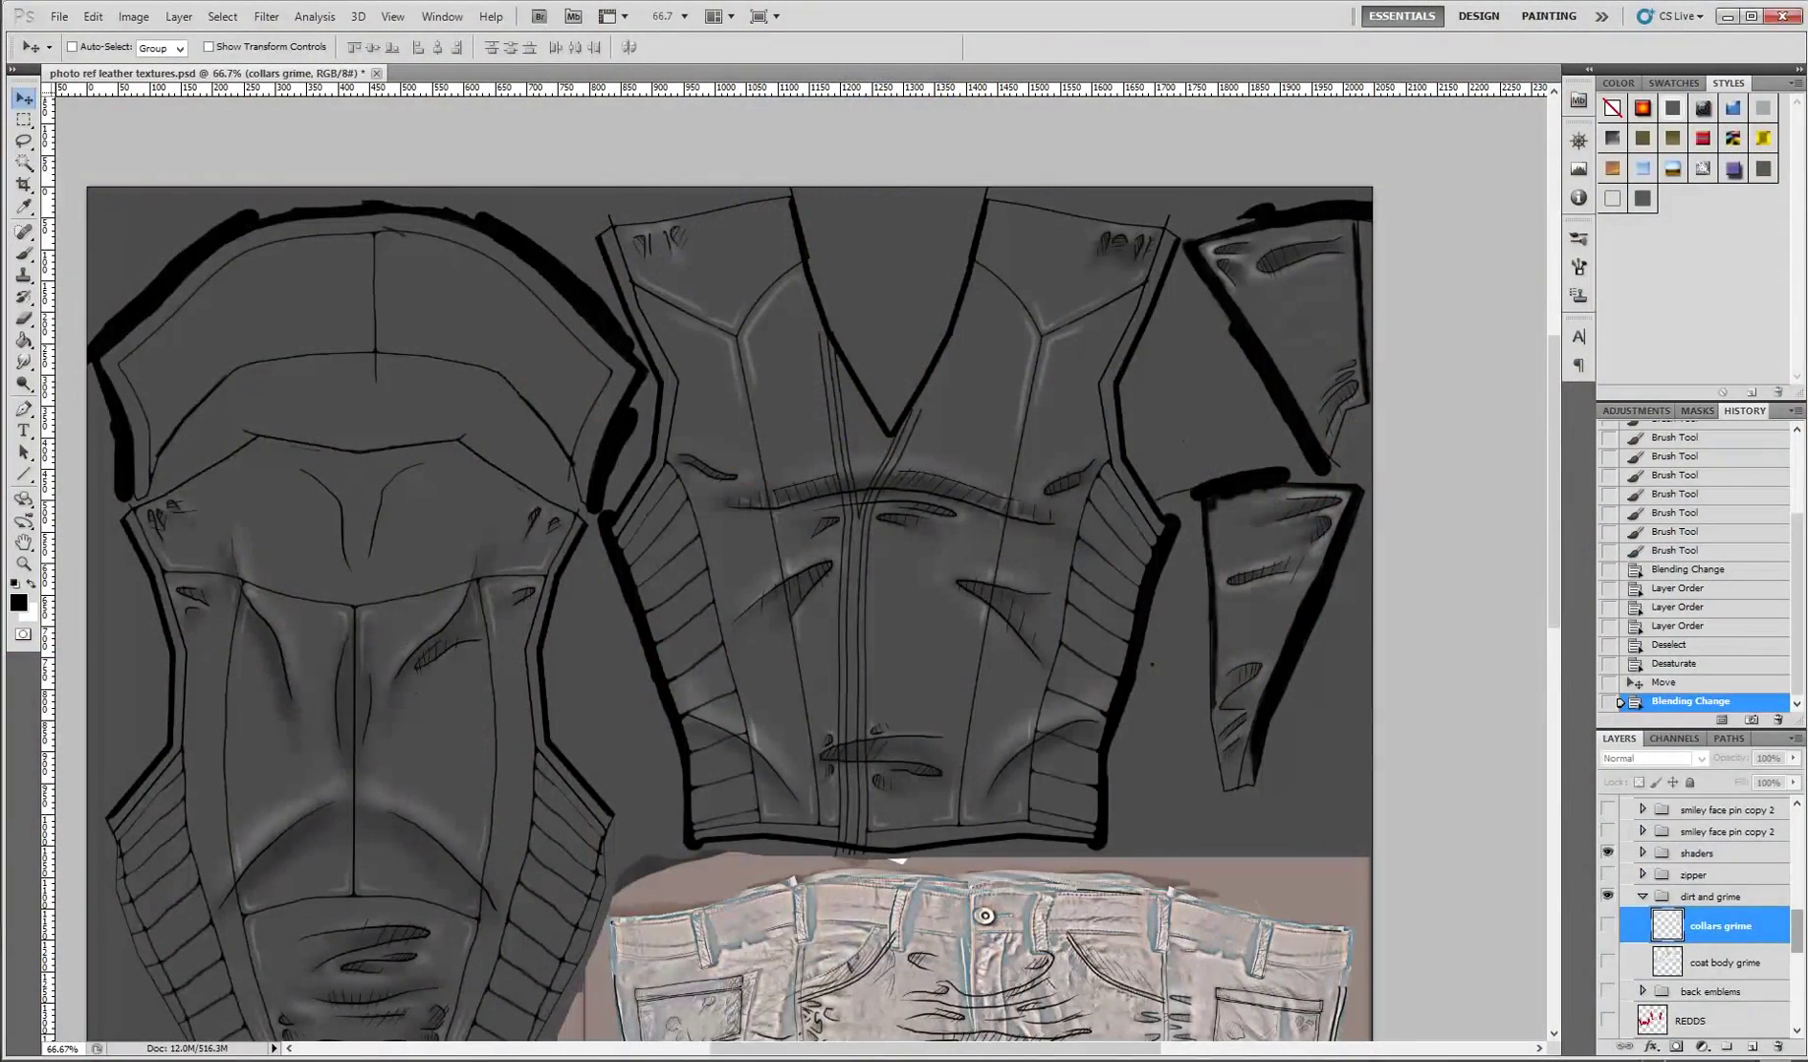
- Show the grey watercolour Layer 11, move it into the dirt and grime group, and set it to Multiply
scroll(1691, 915, down, 5)
click(1607, 931)
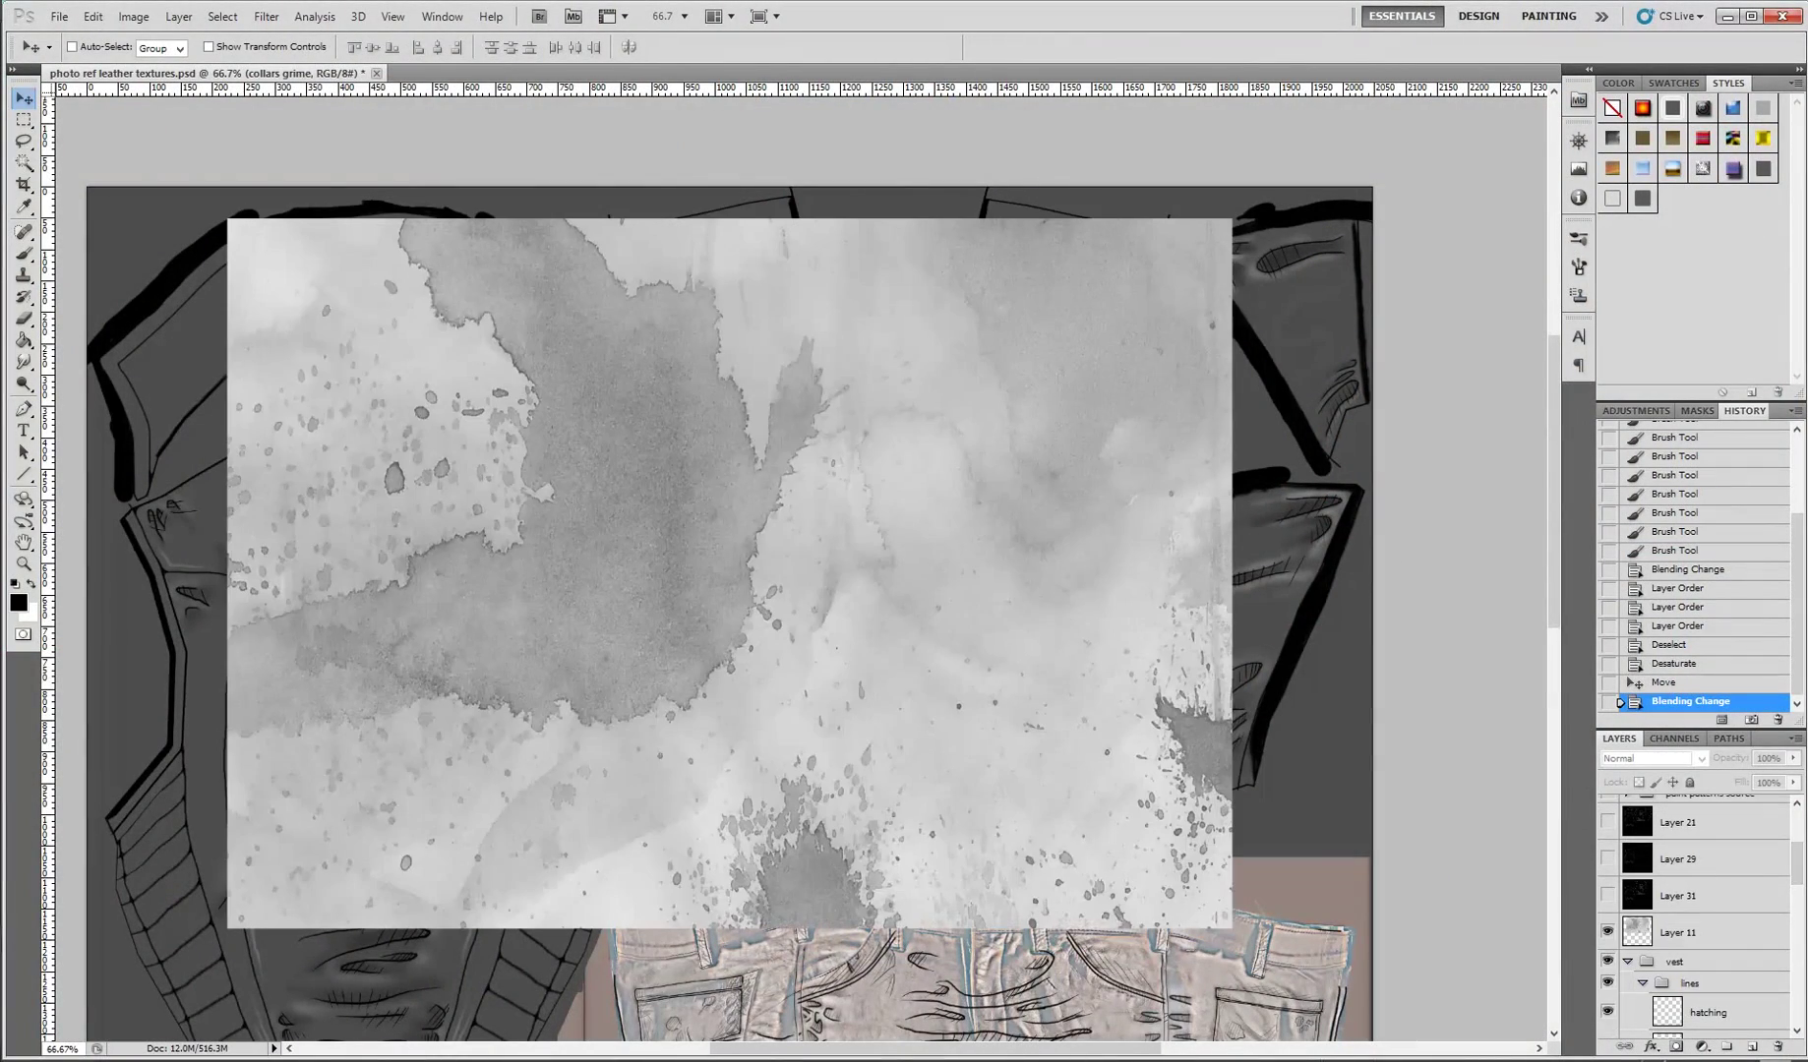
drag(1677, 931, 1676, 948)
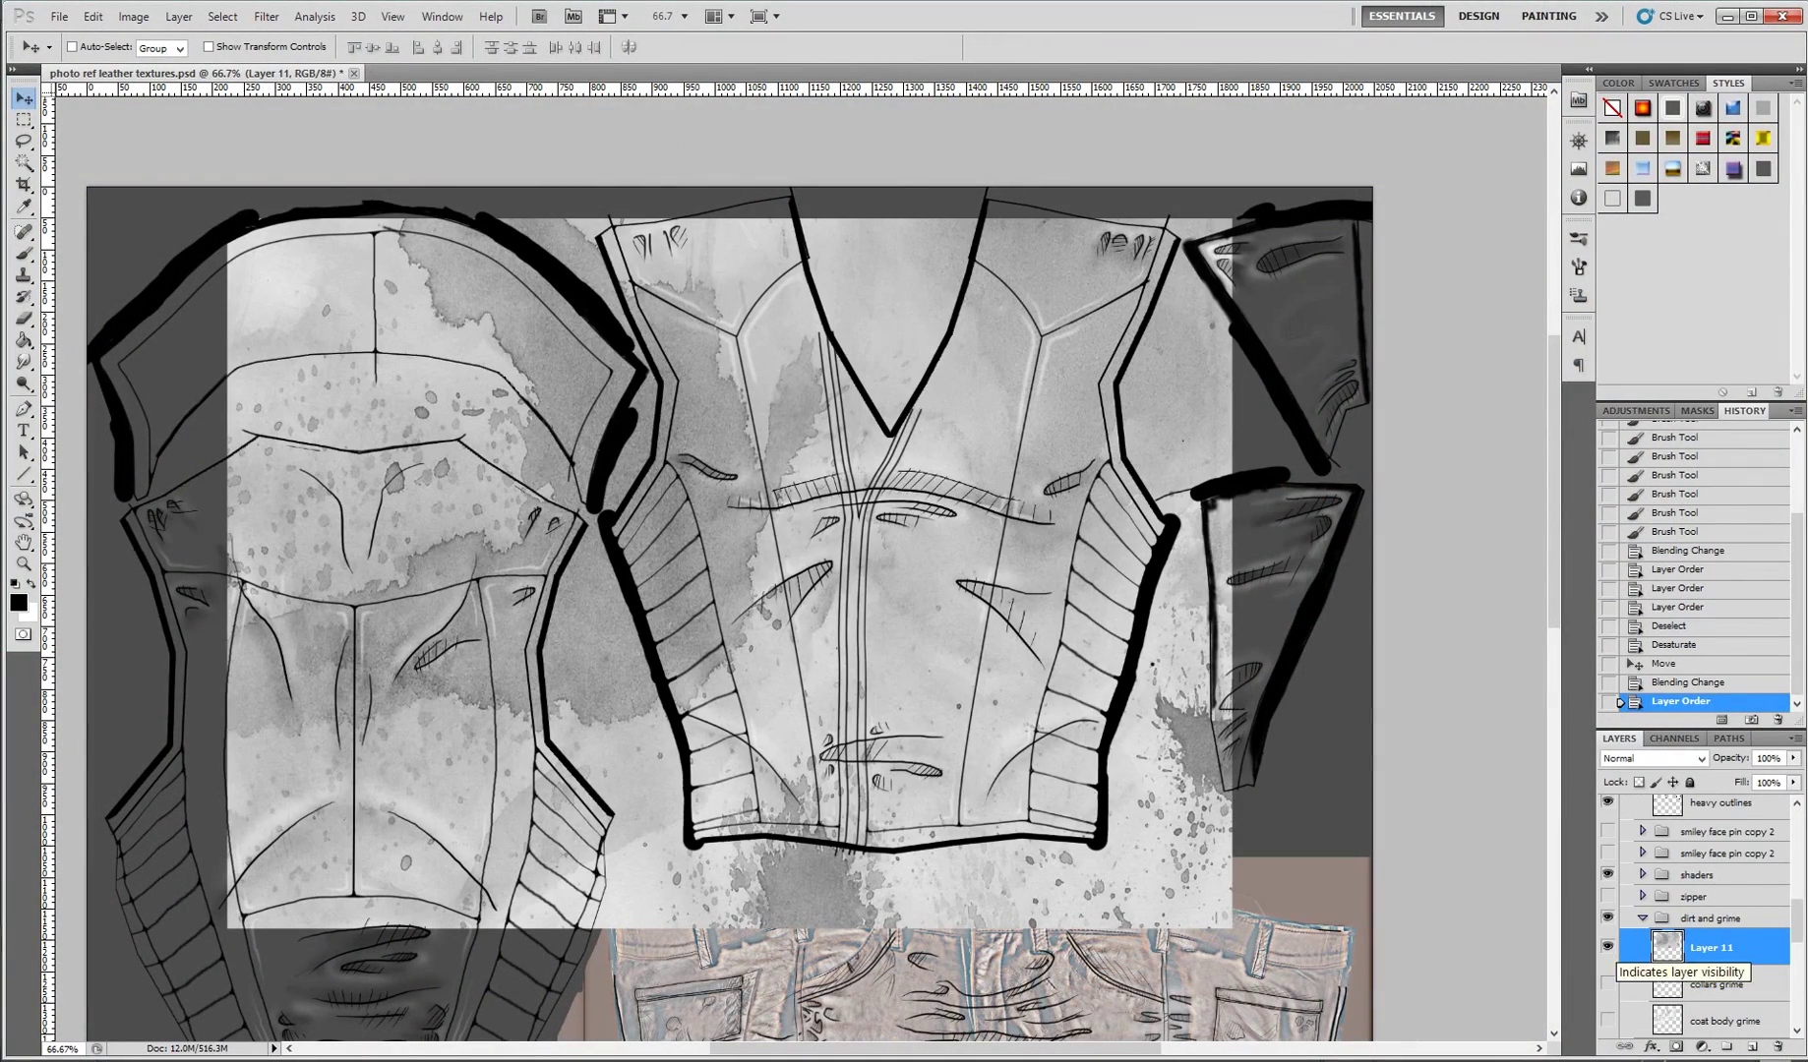
click(1652, 759)
click(1641, 335)
- Free-transform the grime texture smaller to fit the jacket's centre piece
click(93, 17)
click(148, 388)
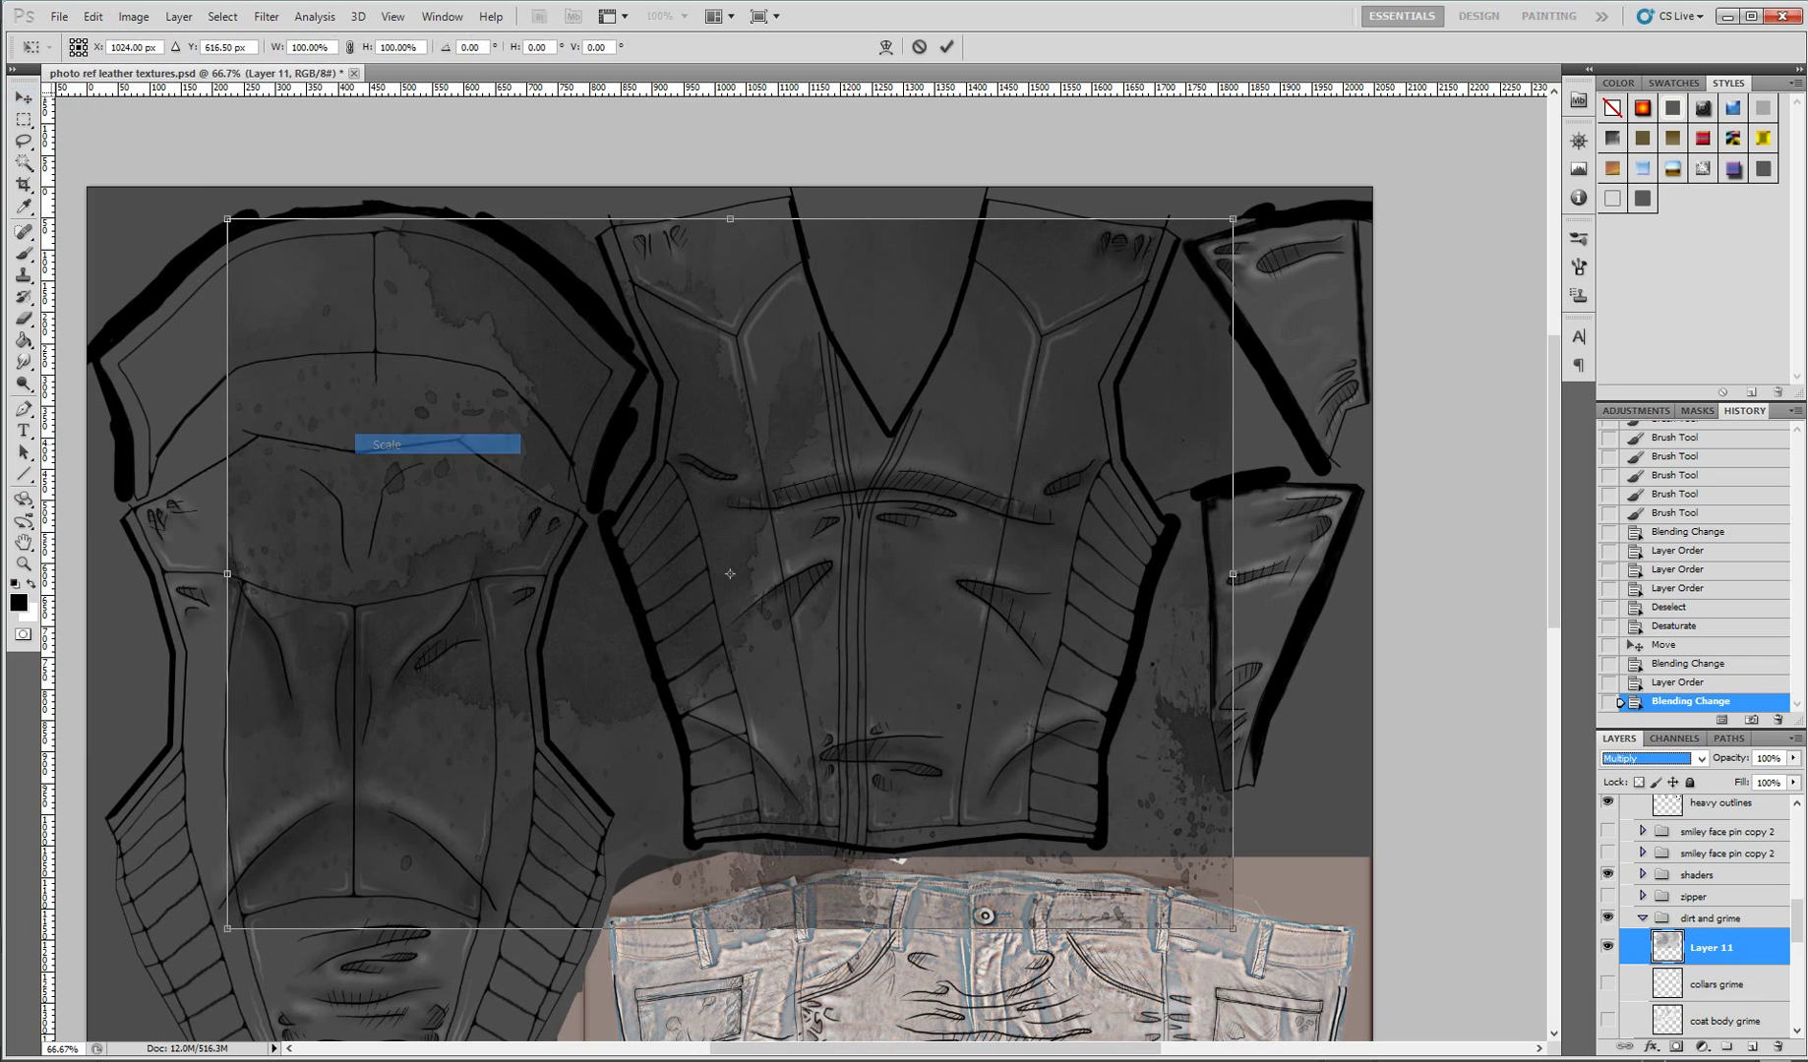
drag(227, 933, 575, 867)
drag(1232, 867, 1052, 878)
key(Return)
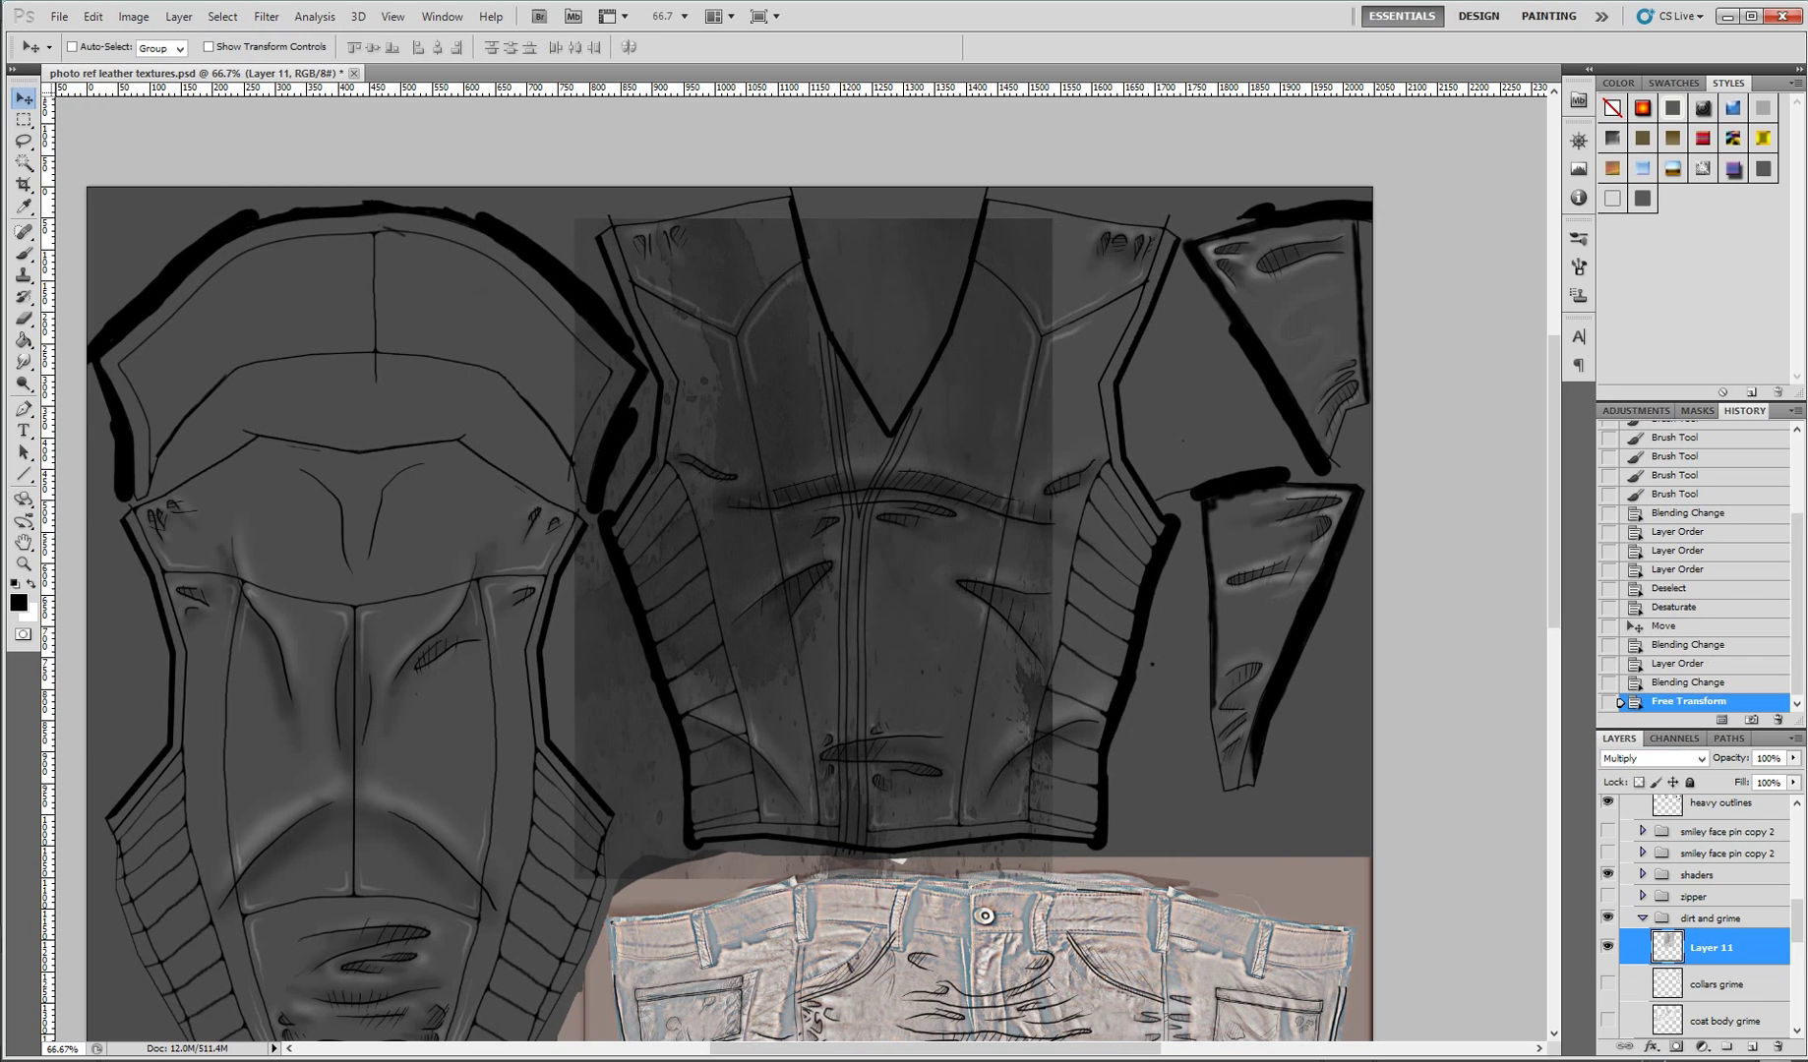
- Show the collars grime and coat body grime layers and set both to Multiply
scroll(1697, 915, down, 2)
click(1607, 872)
click(1607, 909)
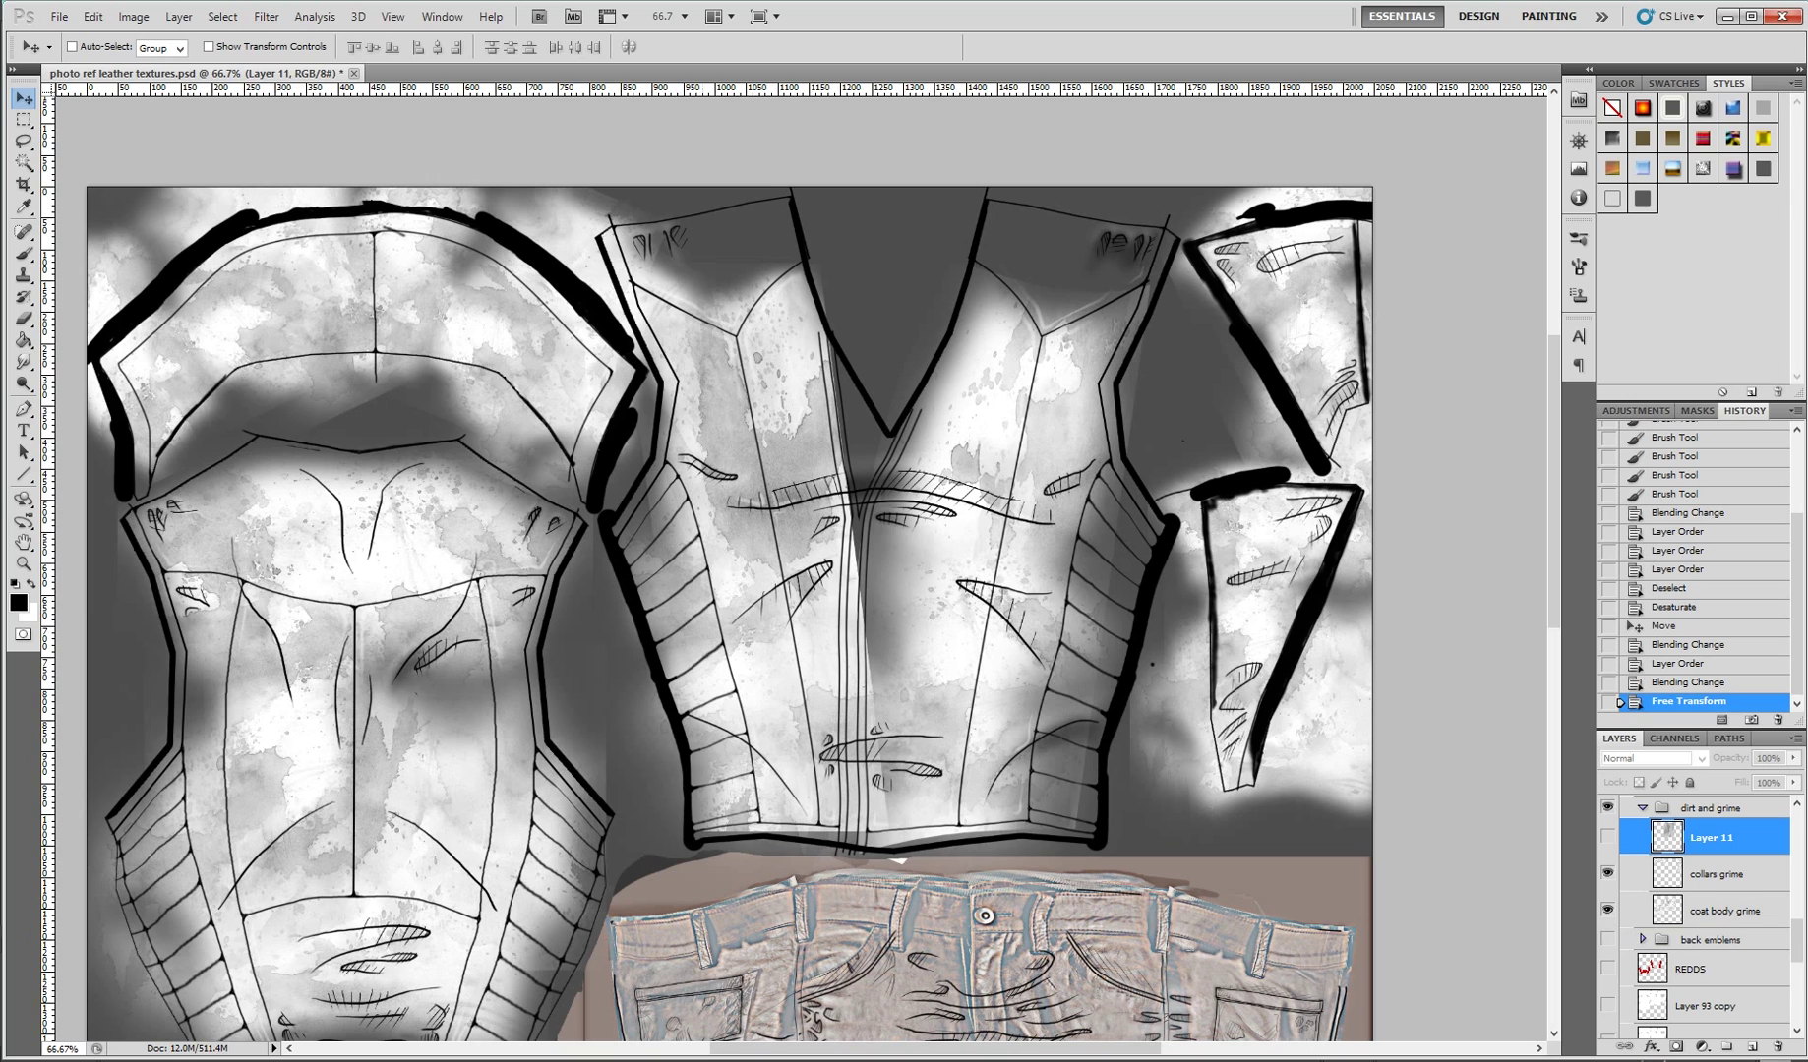
click(1722, 909)
click(1652, 758)
click(1652, 334)
click(1721, 874)
click(1652, 758)
click(1652, 334)
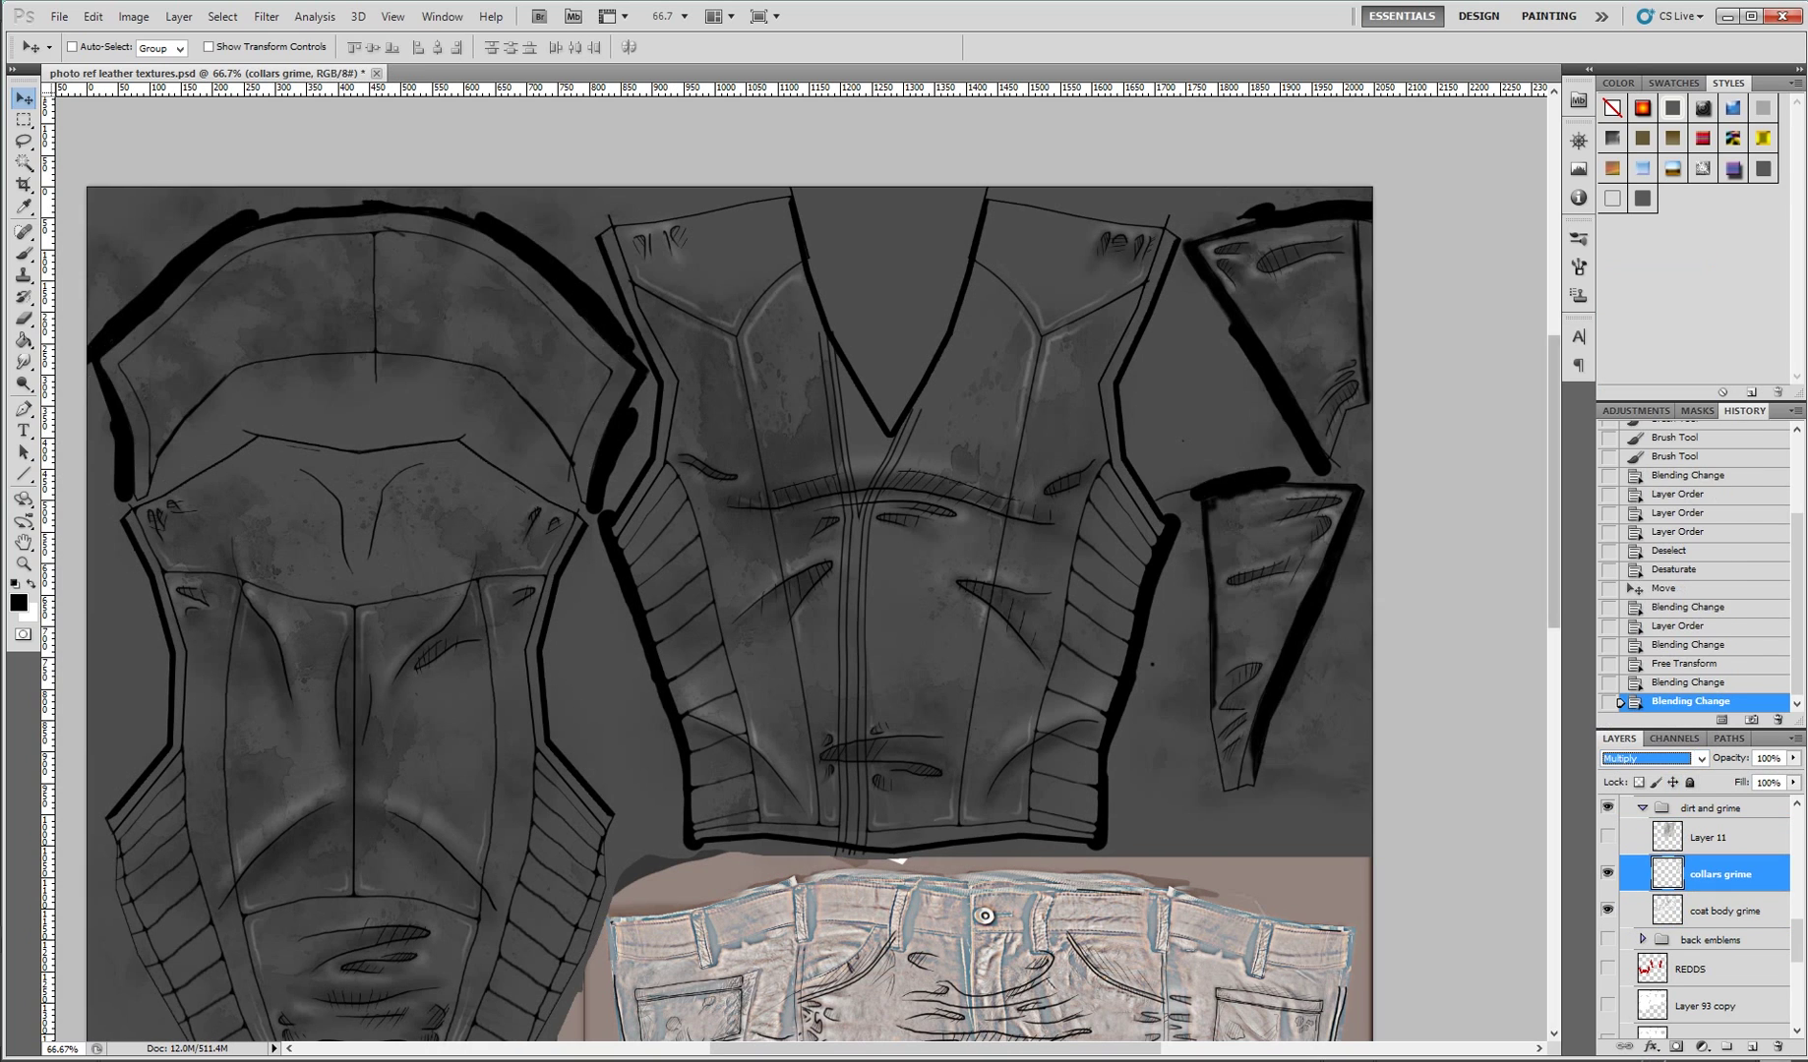
click(1607, 807)
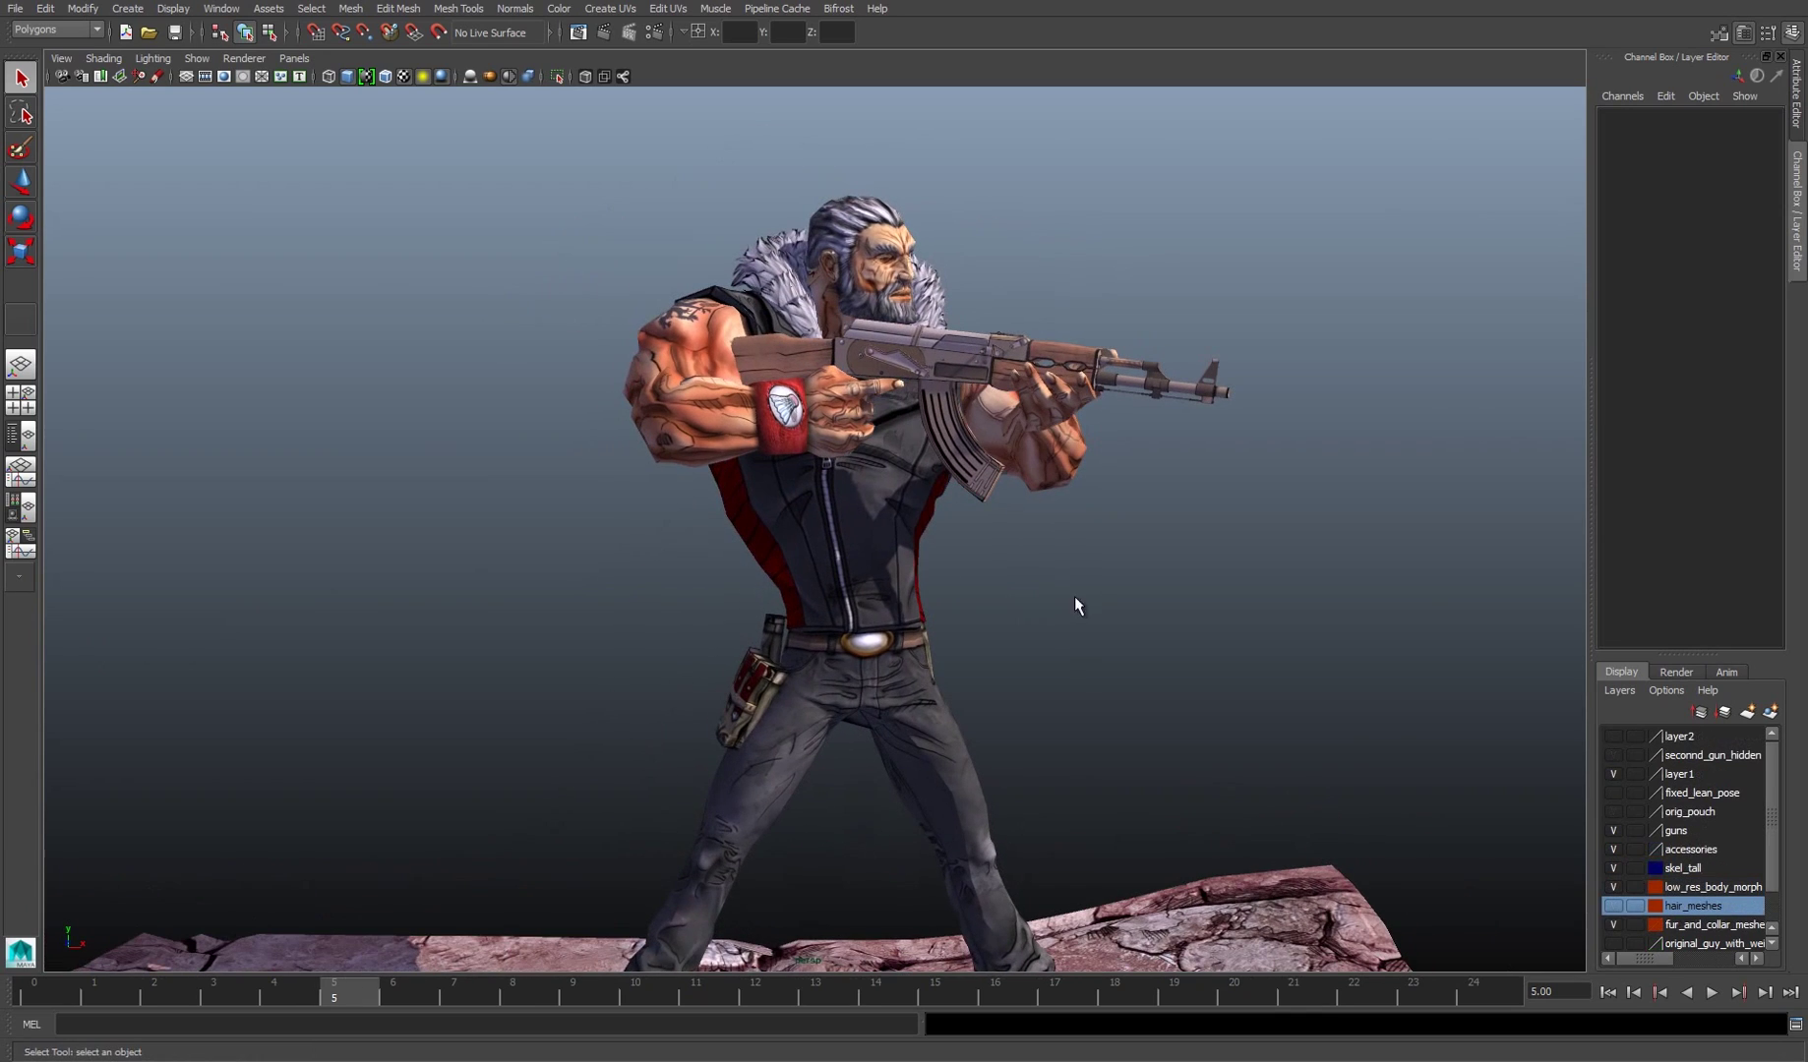
- Preview layer2's black toon outlines, hide them again, and return to the frame 0 rest pose
click(1613, 736)
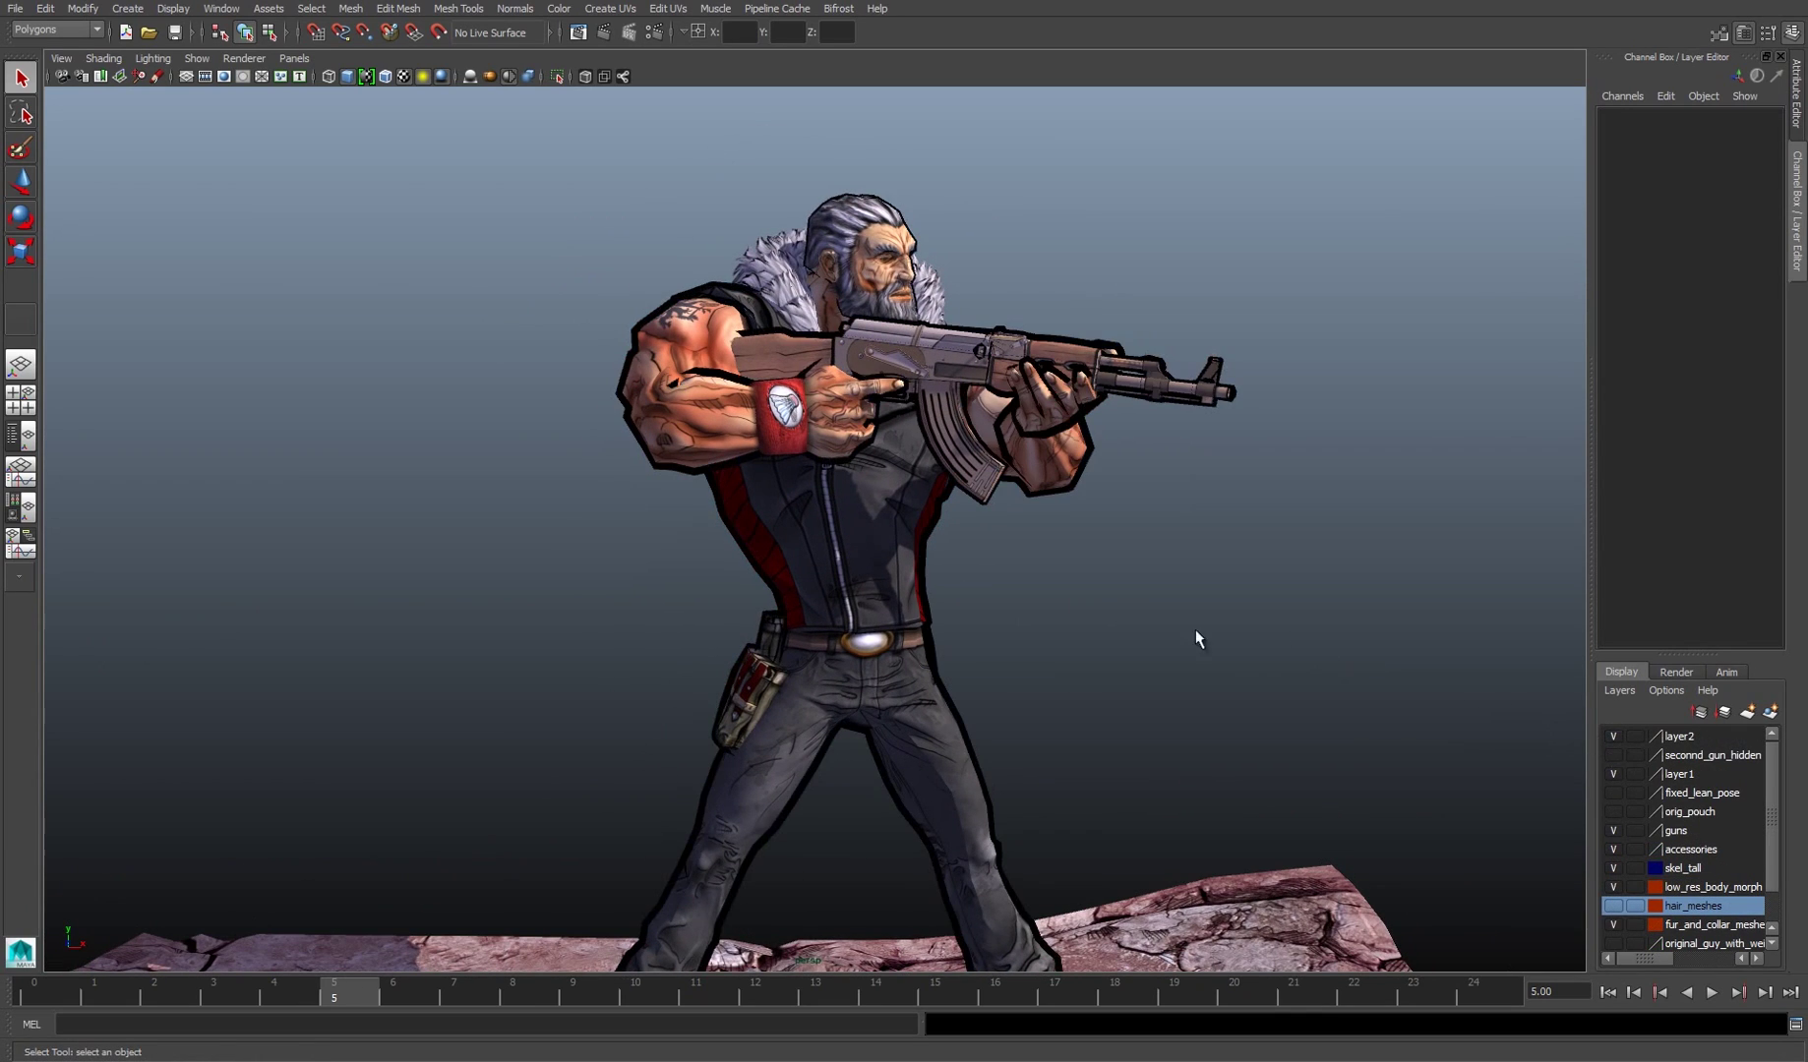
drag(1195, 640, 993, 580)
click(1612, 737)
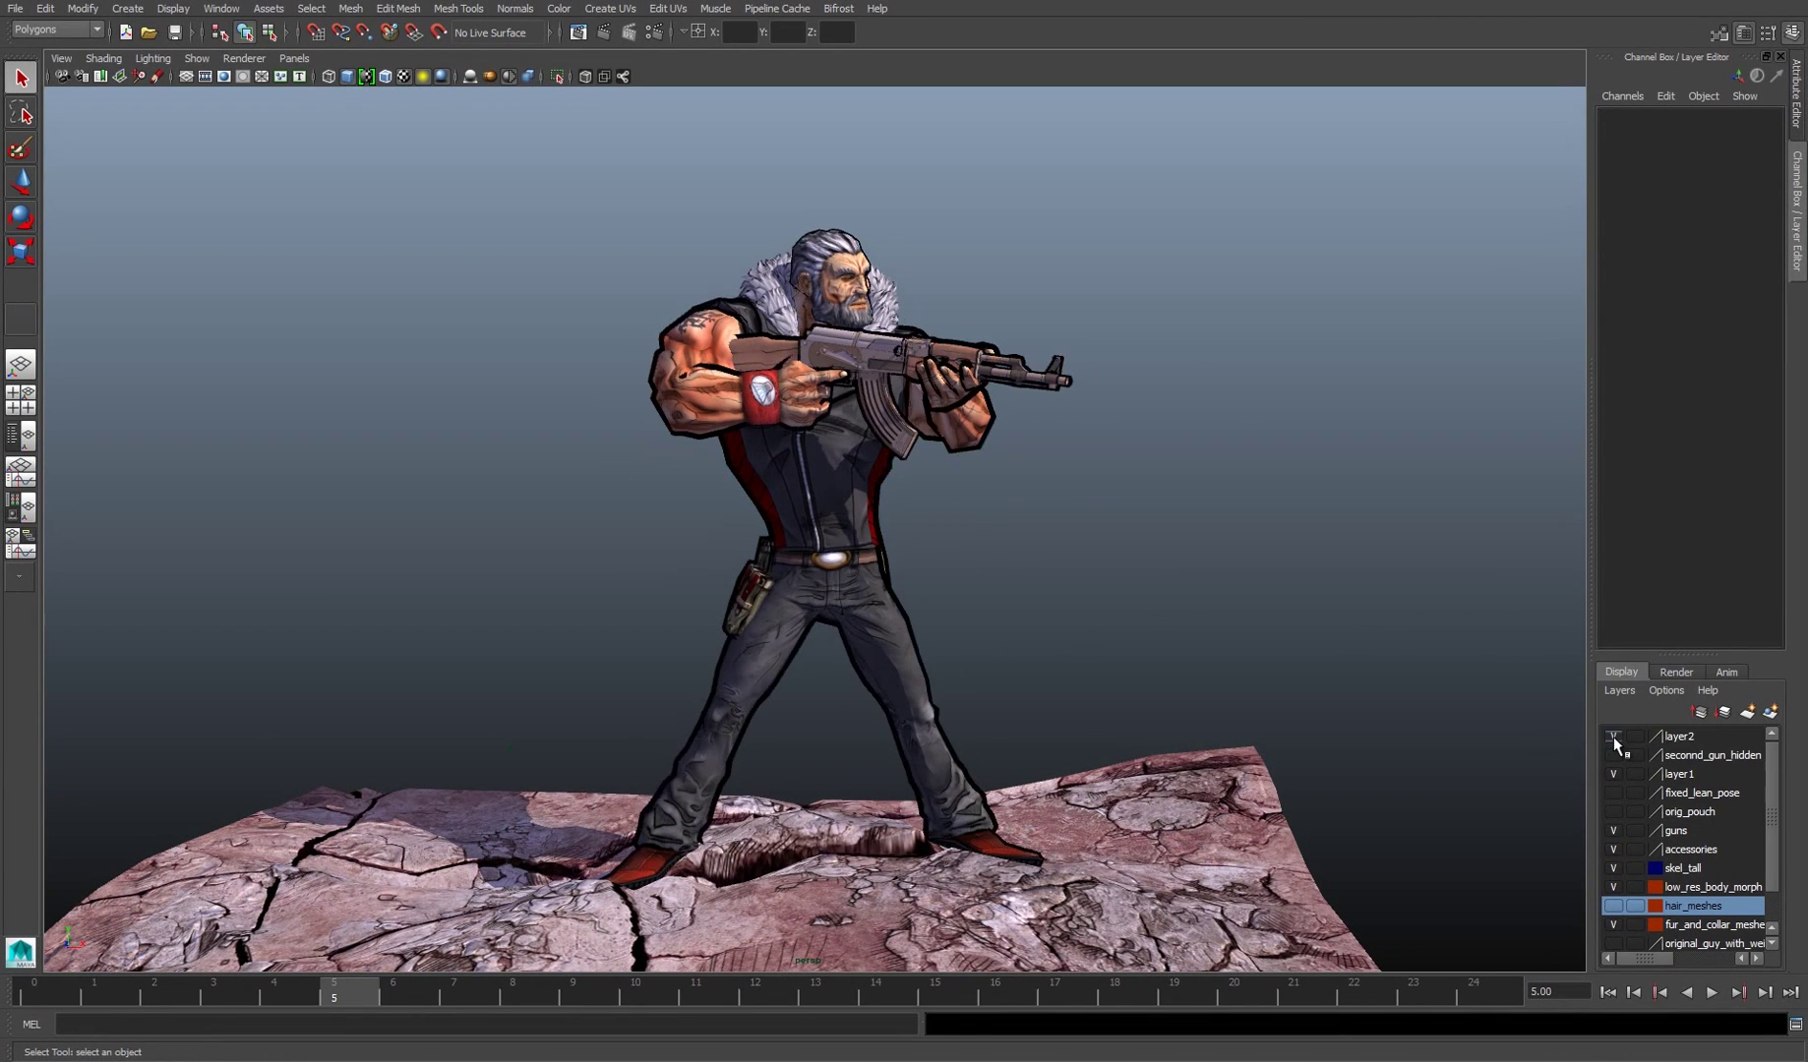
click(1613, 737)
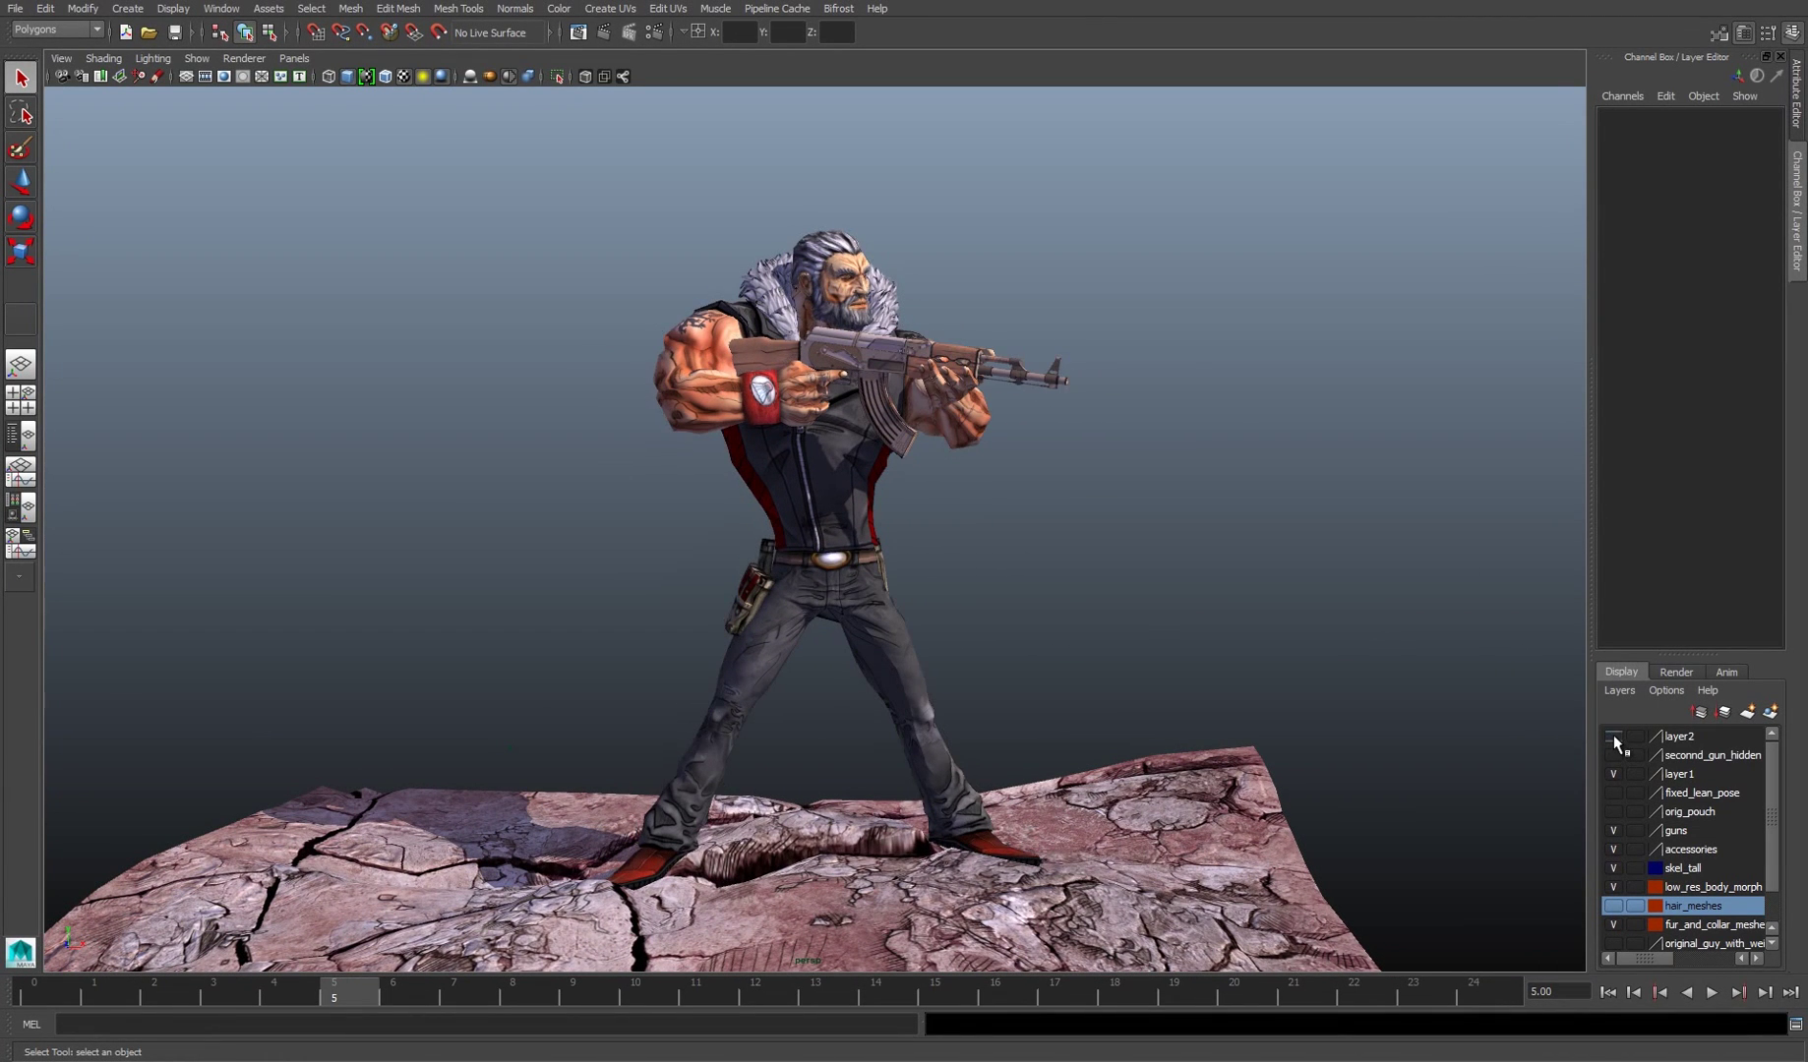
drag(1089, 726, 875, 816)
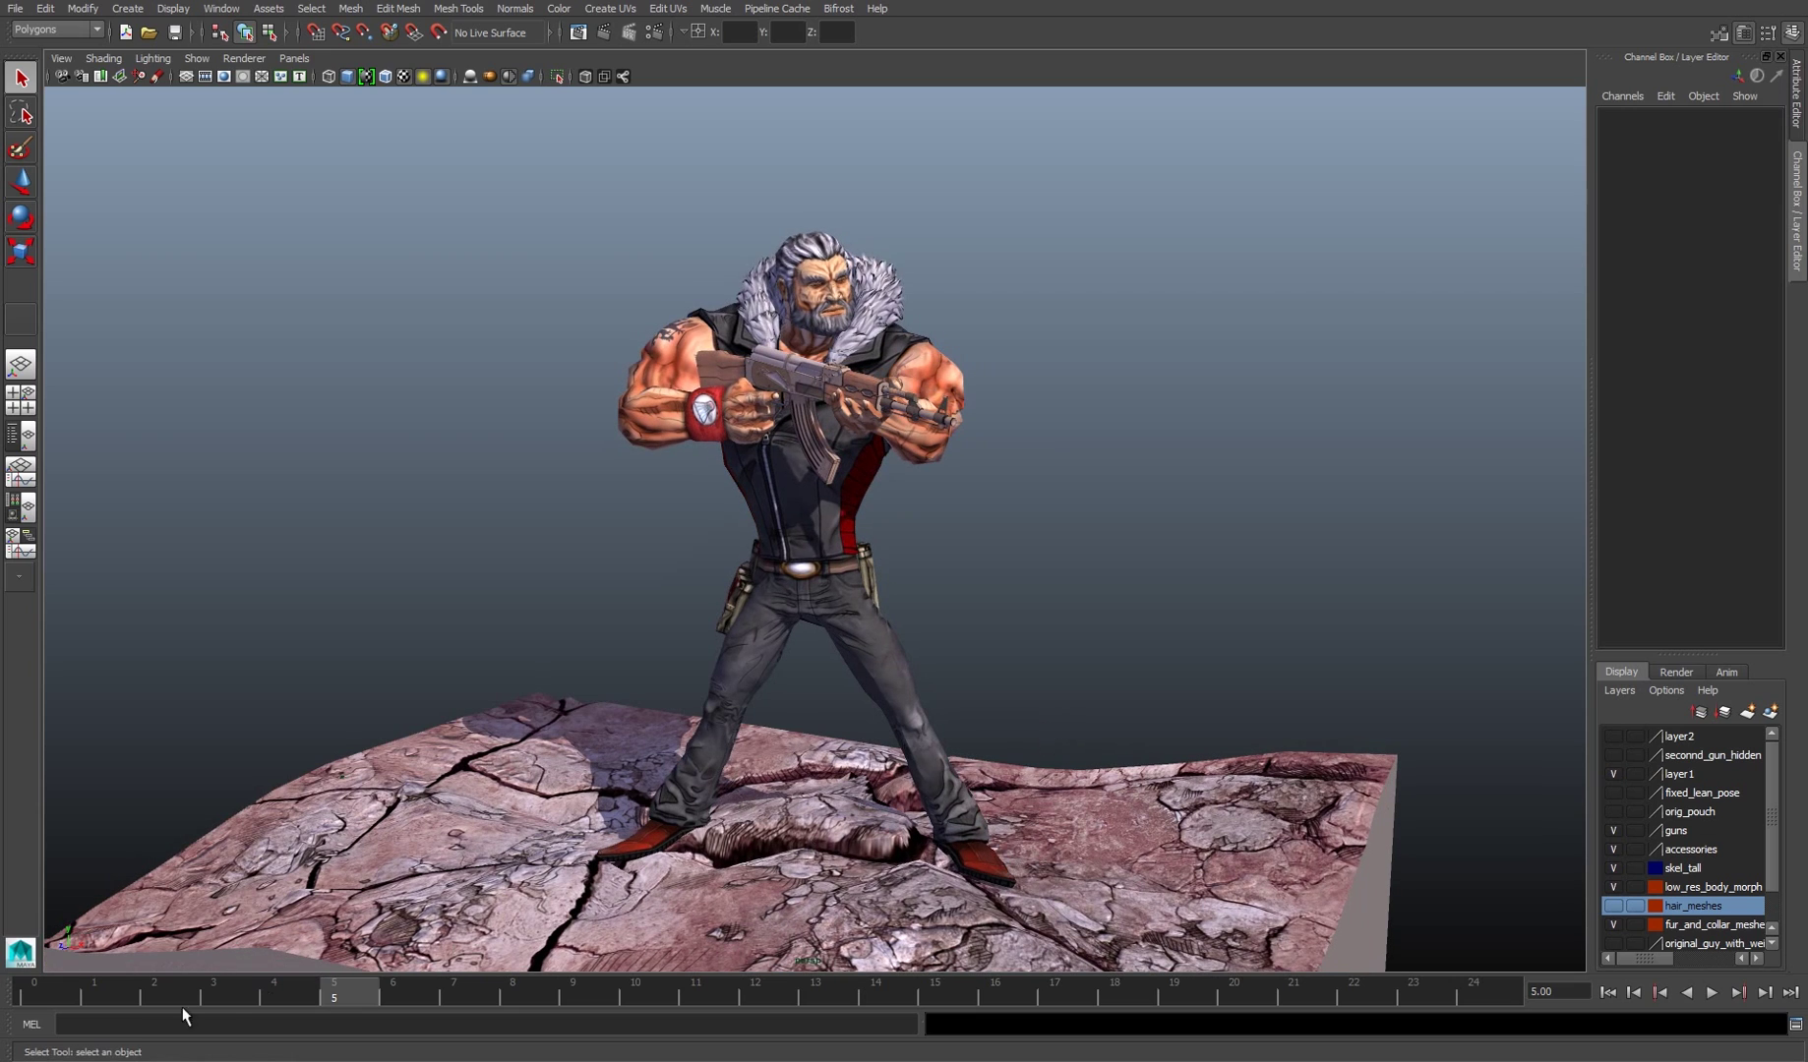
click(48, 991)
- Duplicate the character meshes, including shoes, chest, rifle, wristband and ammo pouch, with Ctrl+D
drag(848, 608, 924, 585)
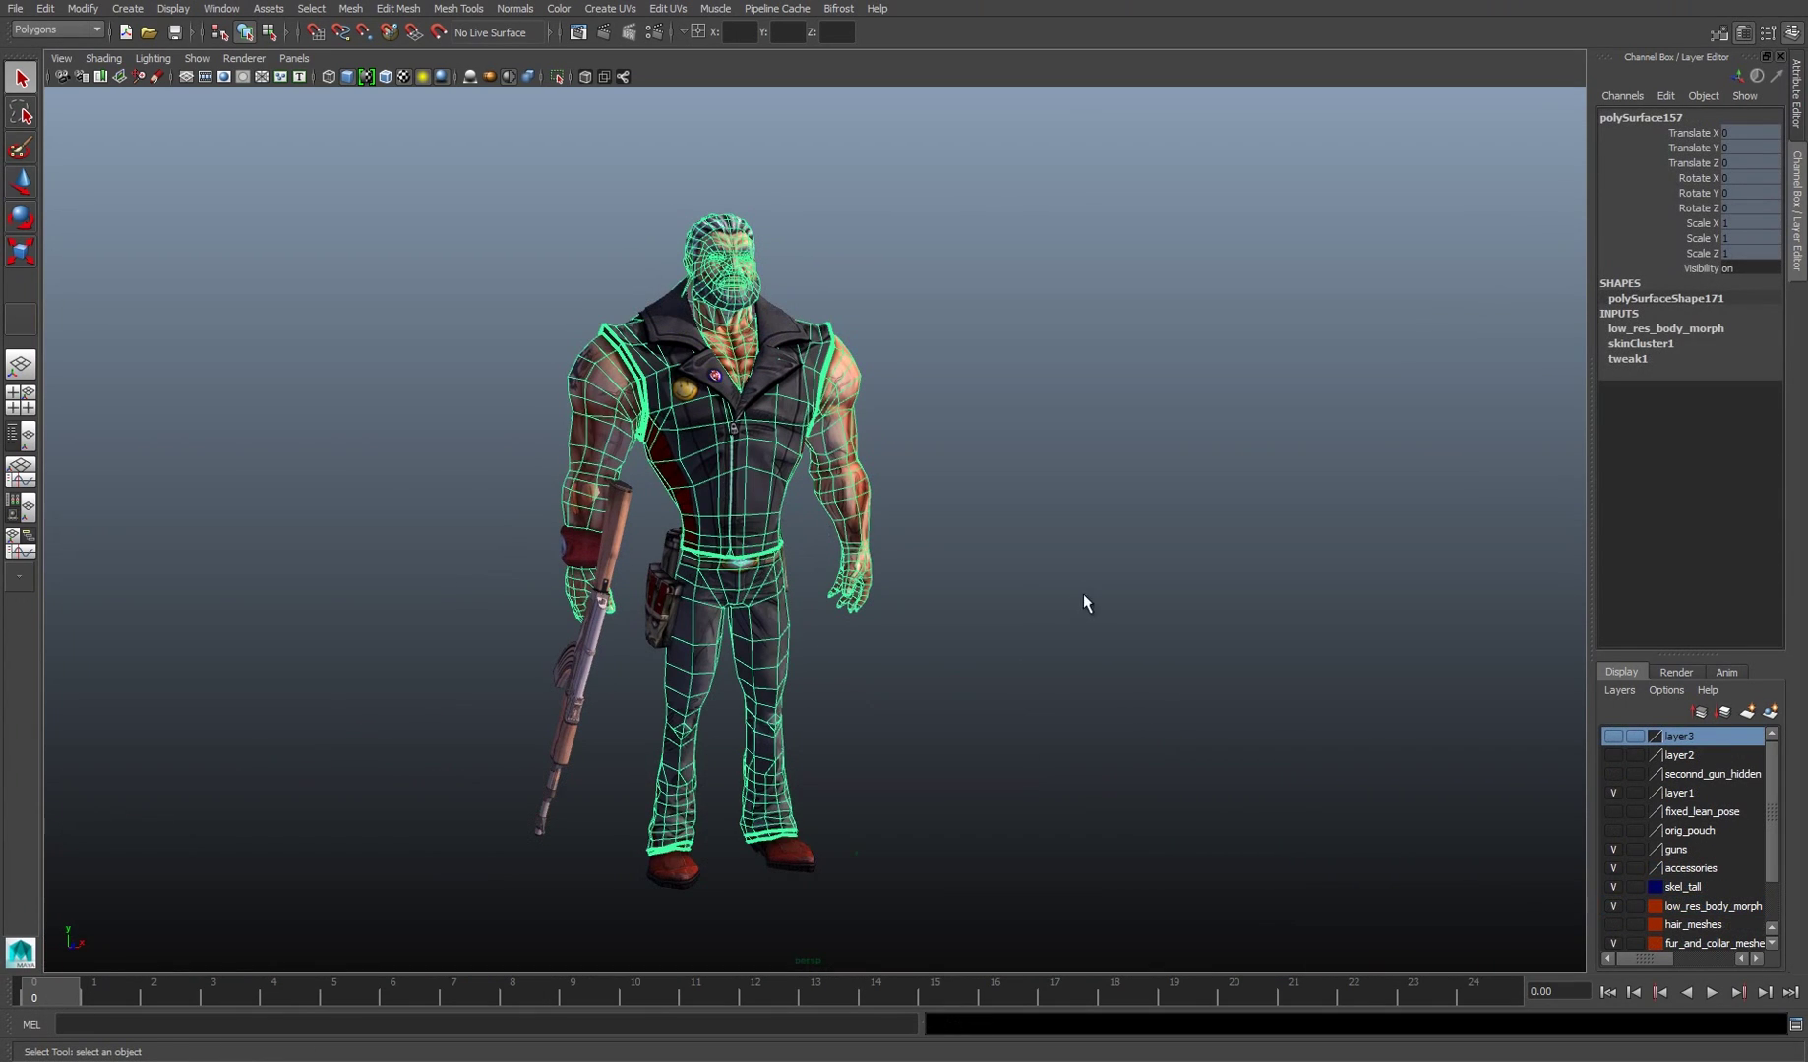
shift+click(809, 862)
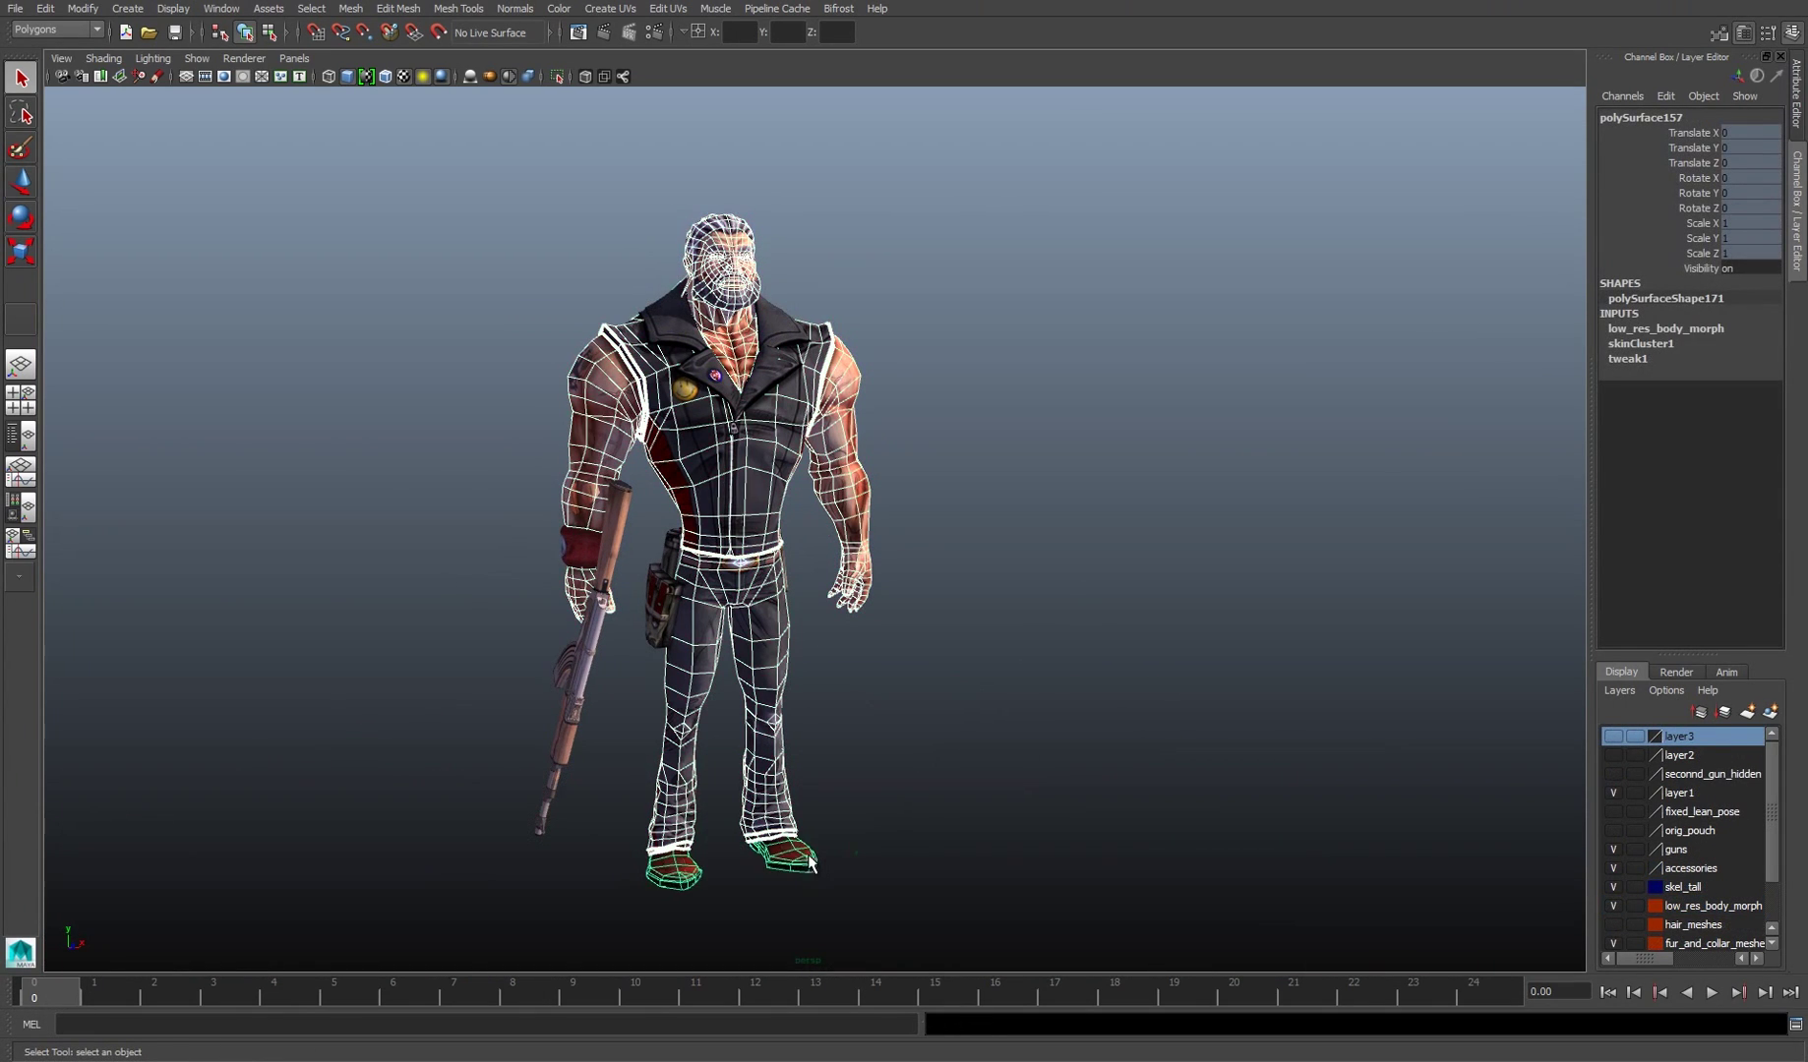
shift+click(700, 380)
shift+click(589, 649)
shift+click(580, 546)
shift+click(657, 593)
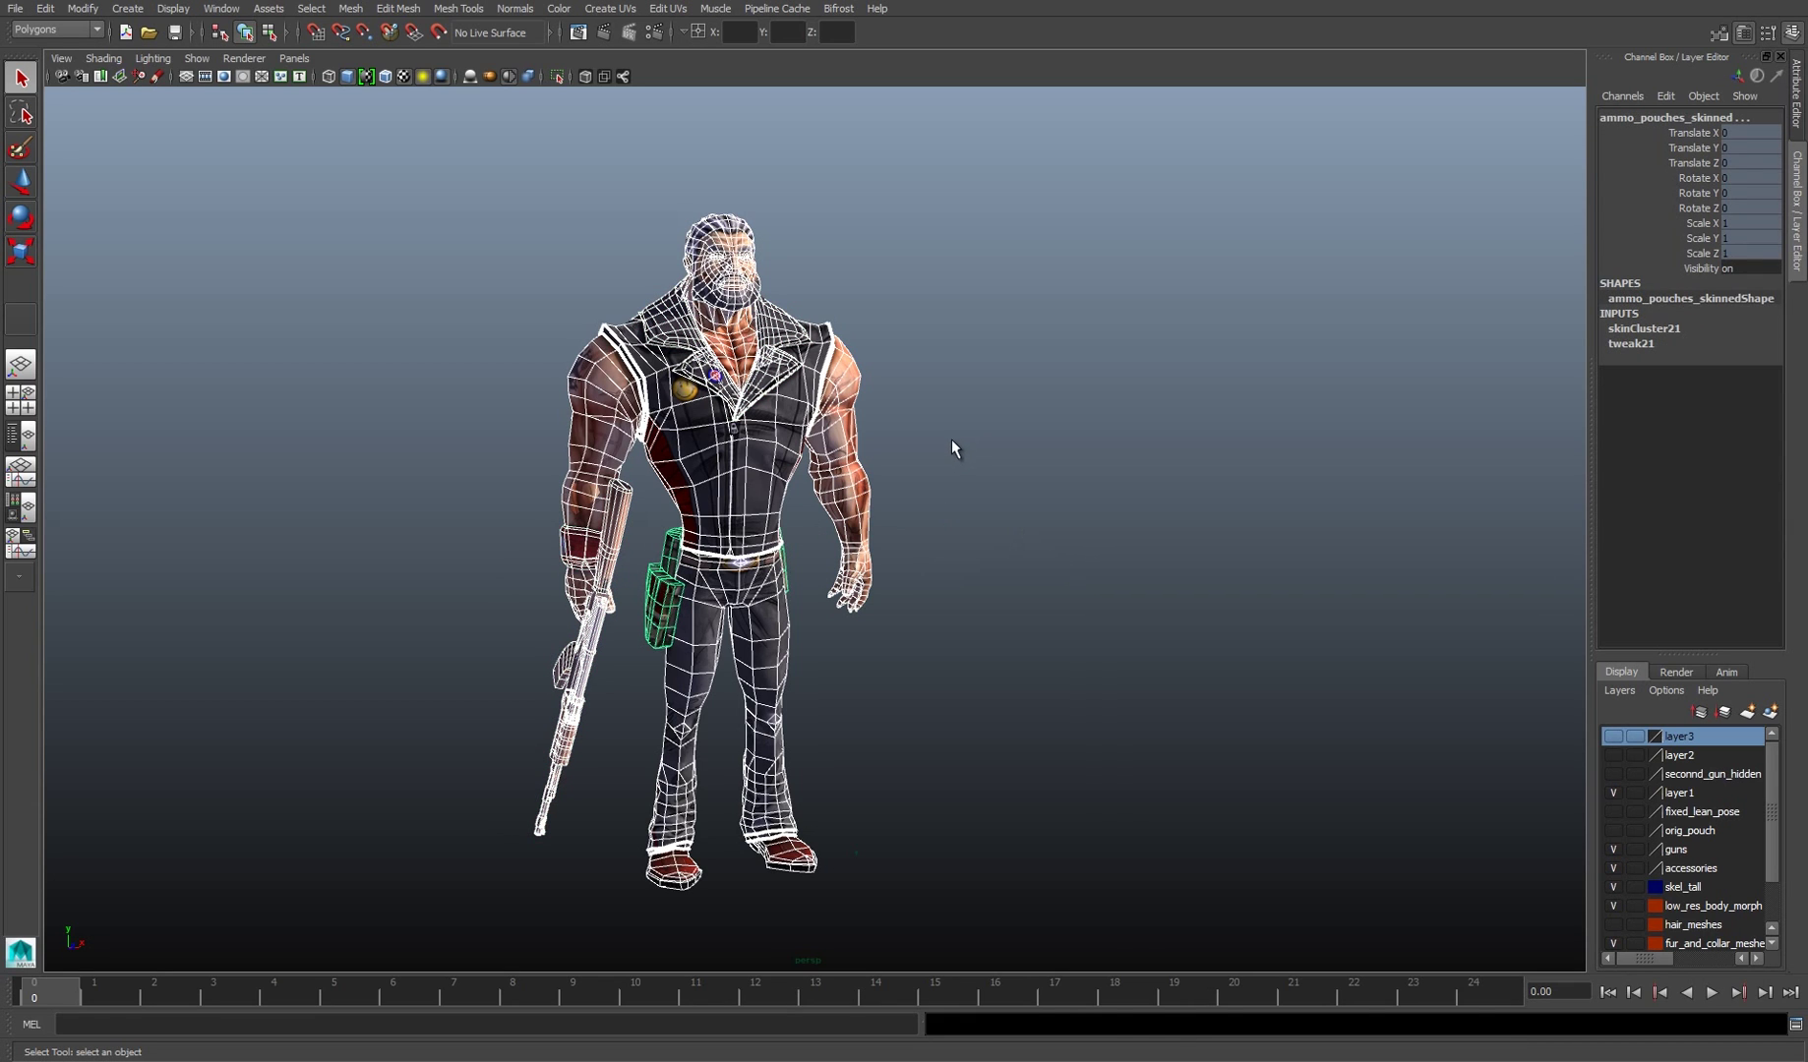
key(ctrl+d)
- Put the duplicates on a new display layer named dupe
click(1770, 712)
double_click(1678, 737)
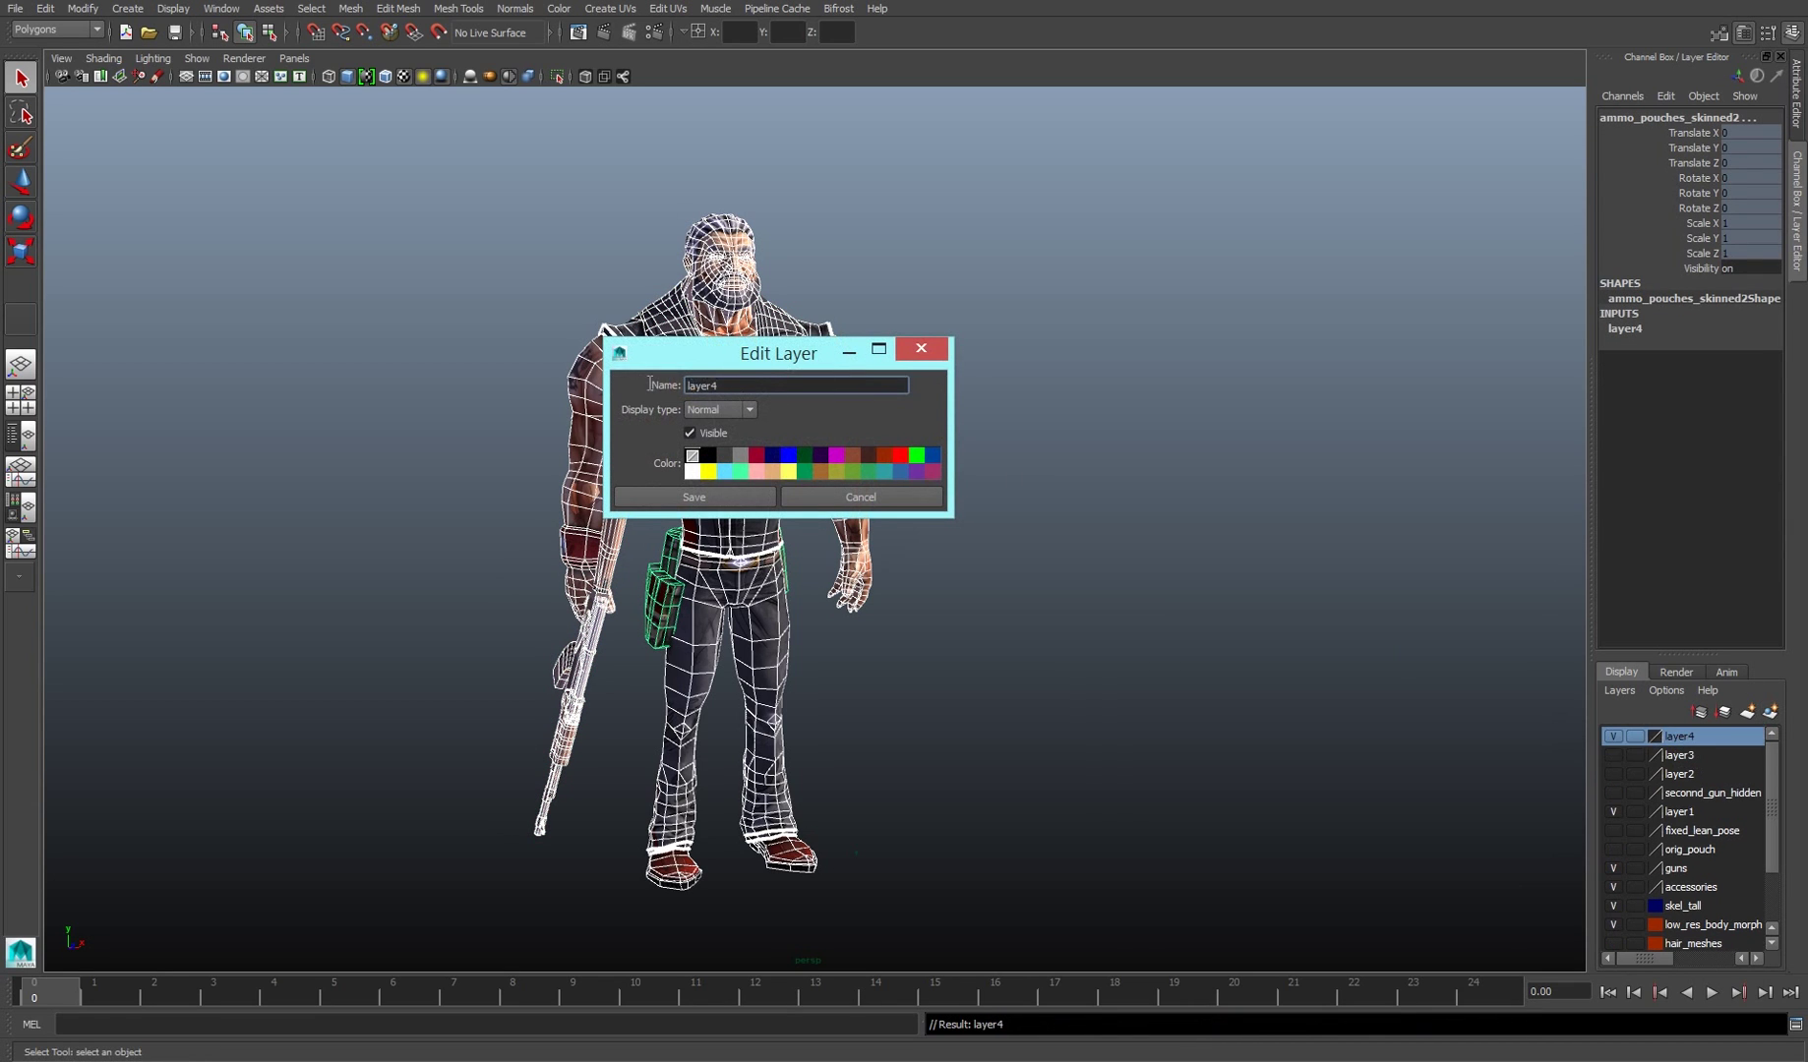
text(dupe)
key(Return)
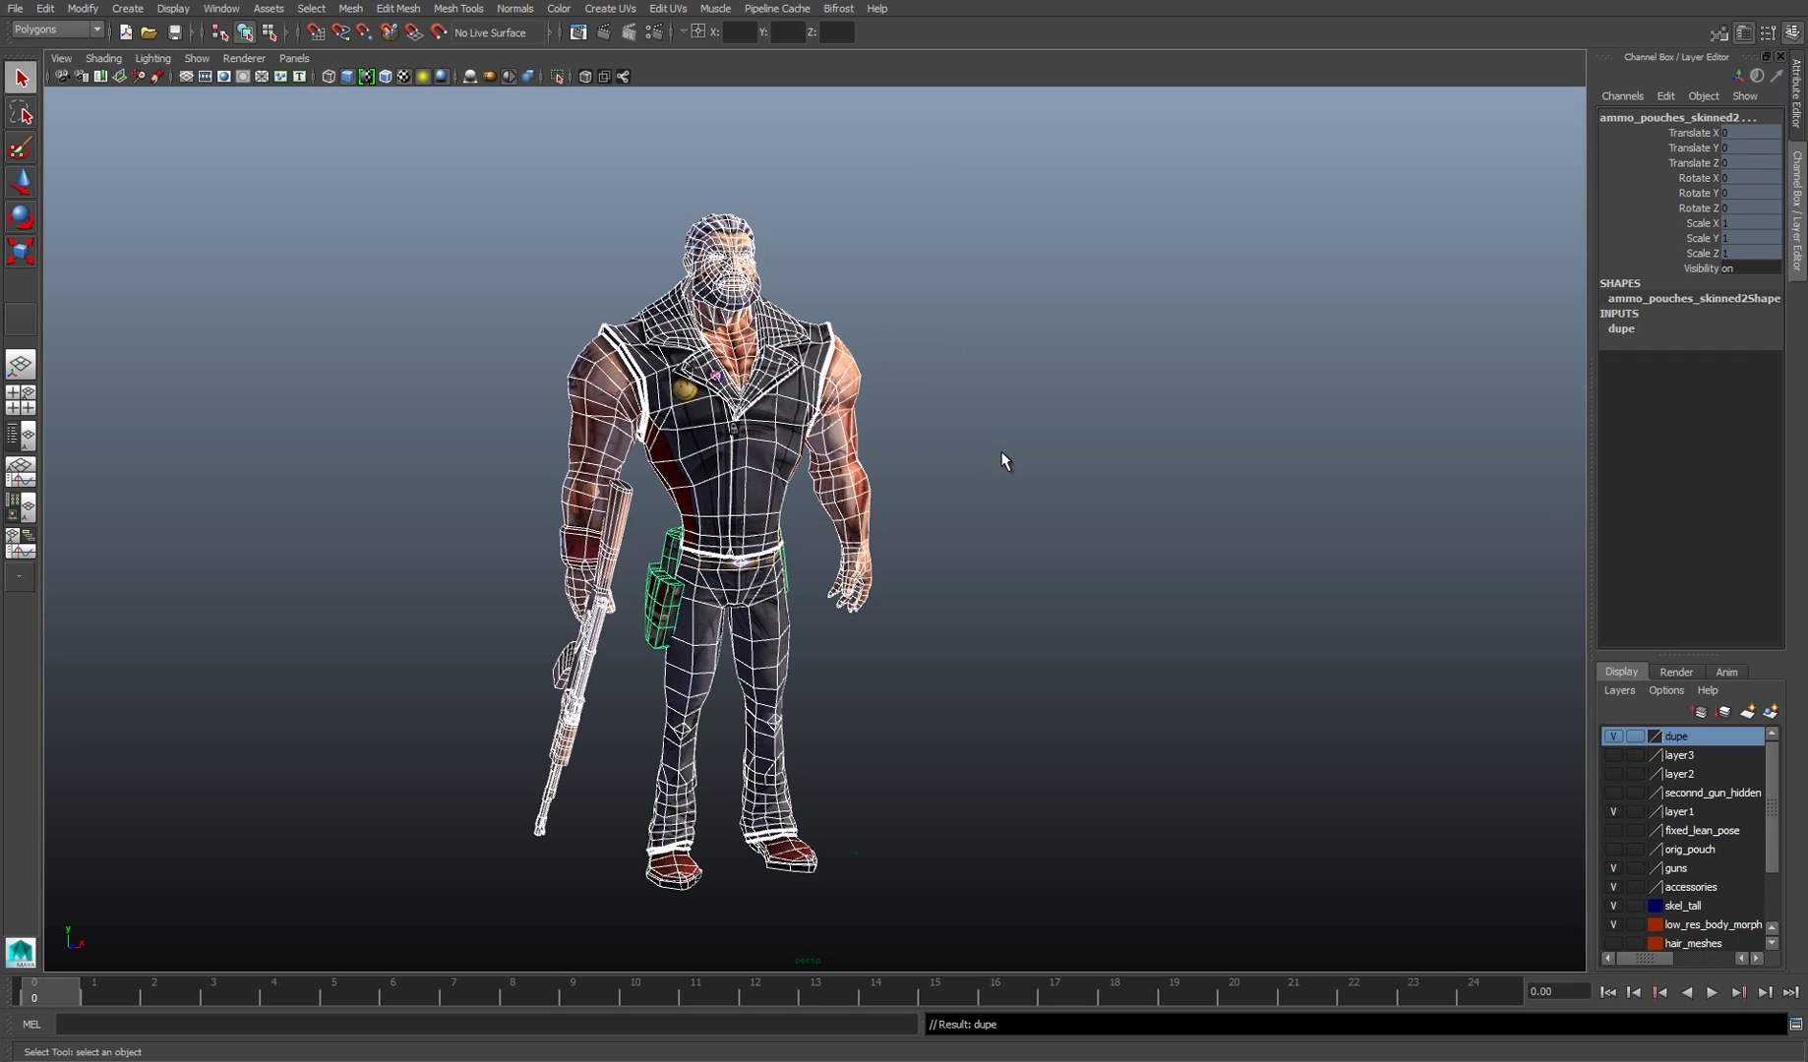
- Assign a new Lambert material to all of the character's meshes
click(1024, 518)
drag(703, 462, 973, 929)
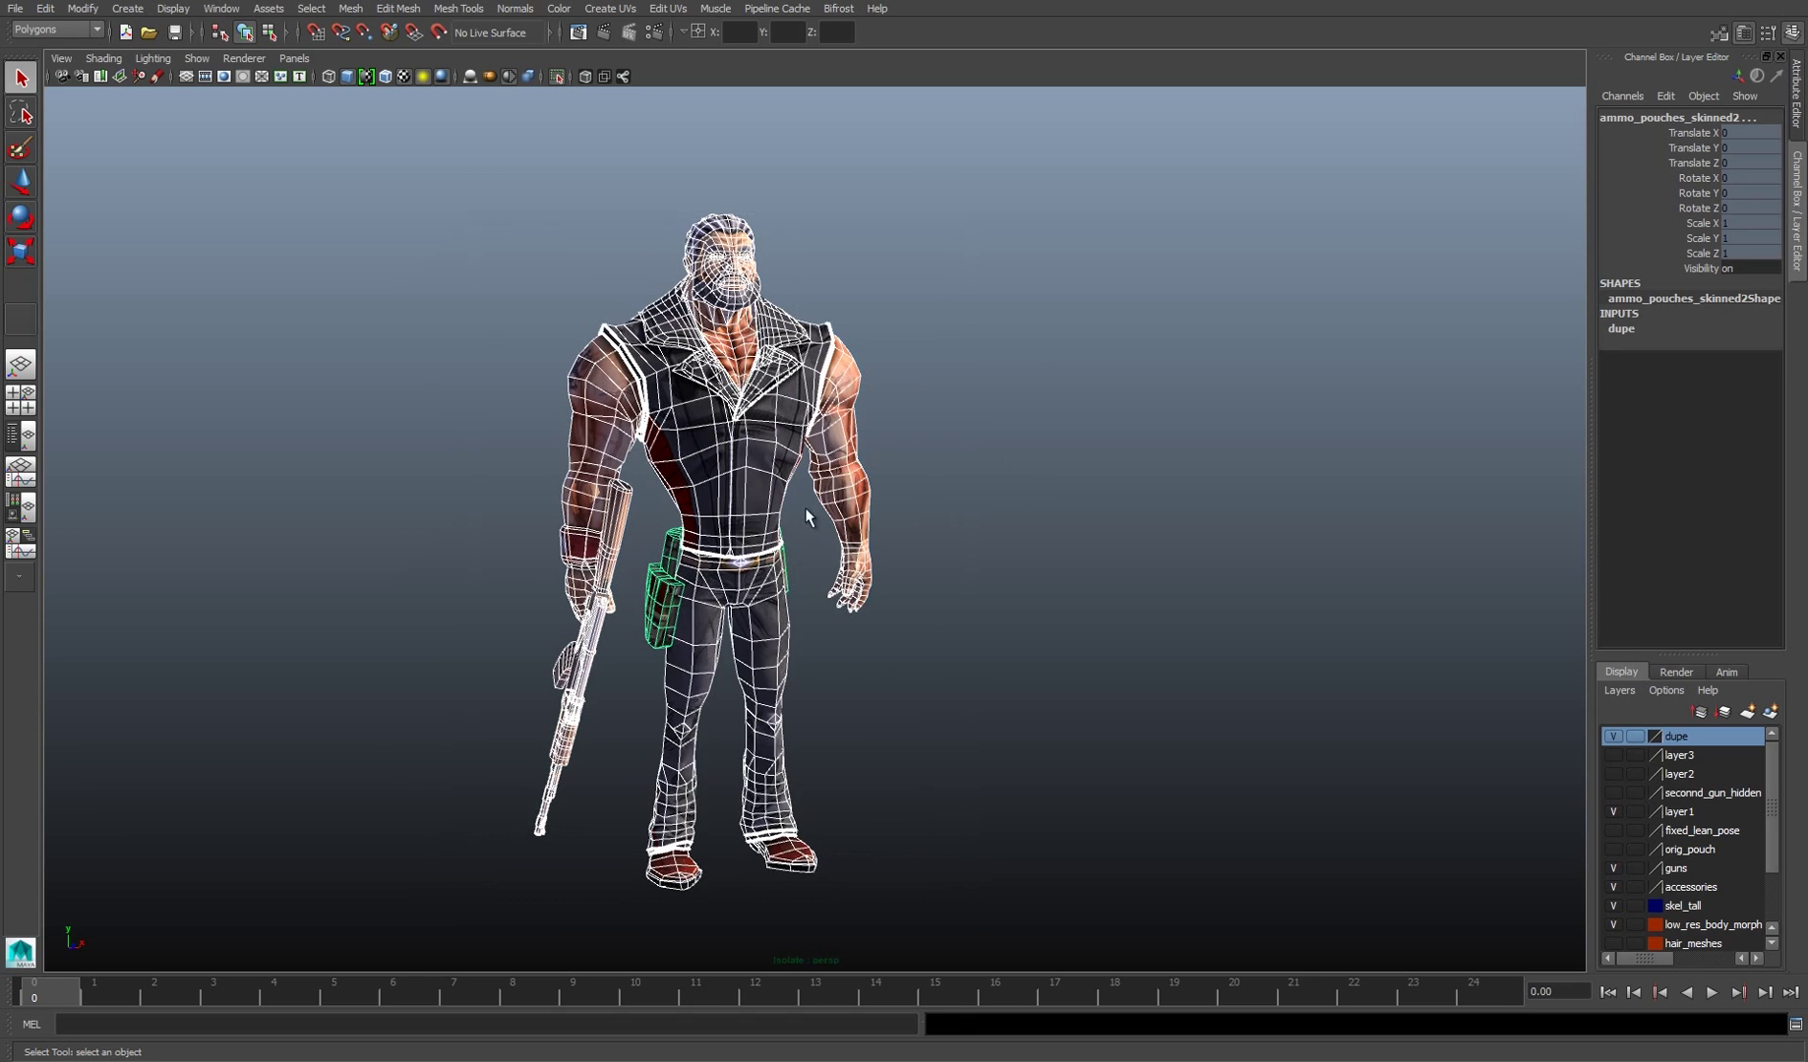
right_click(702, 498)
click(743, 831)
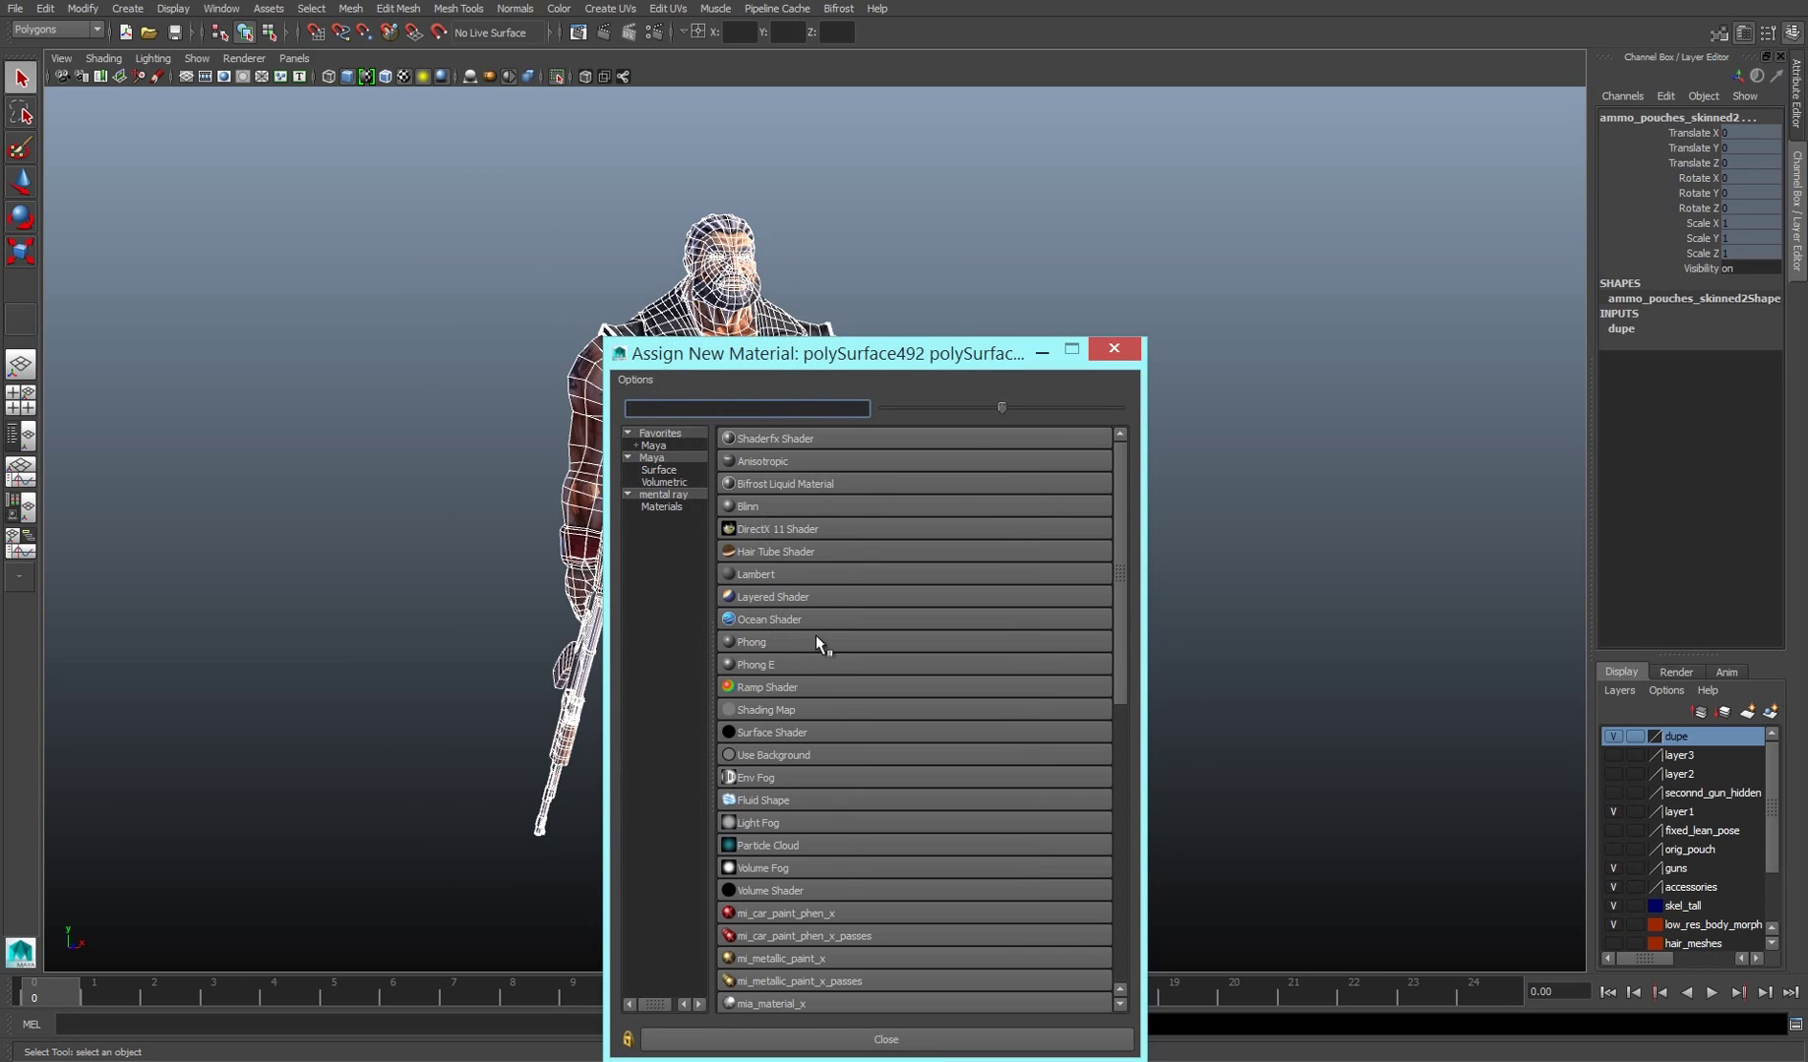
click(790, 575)
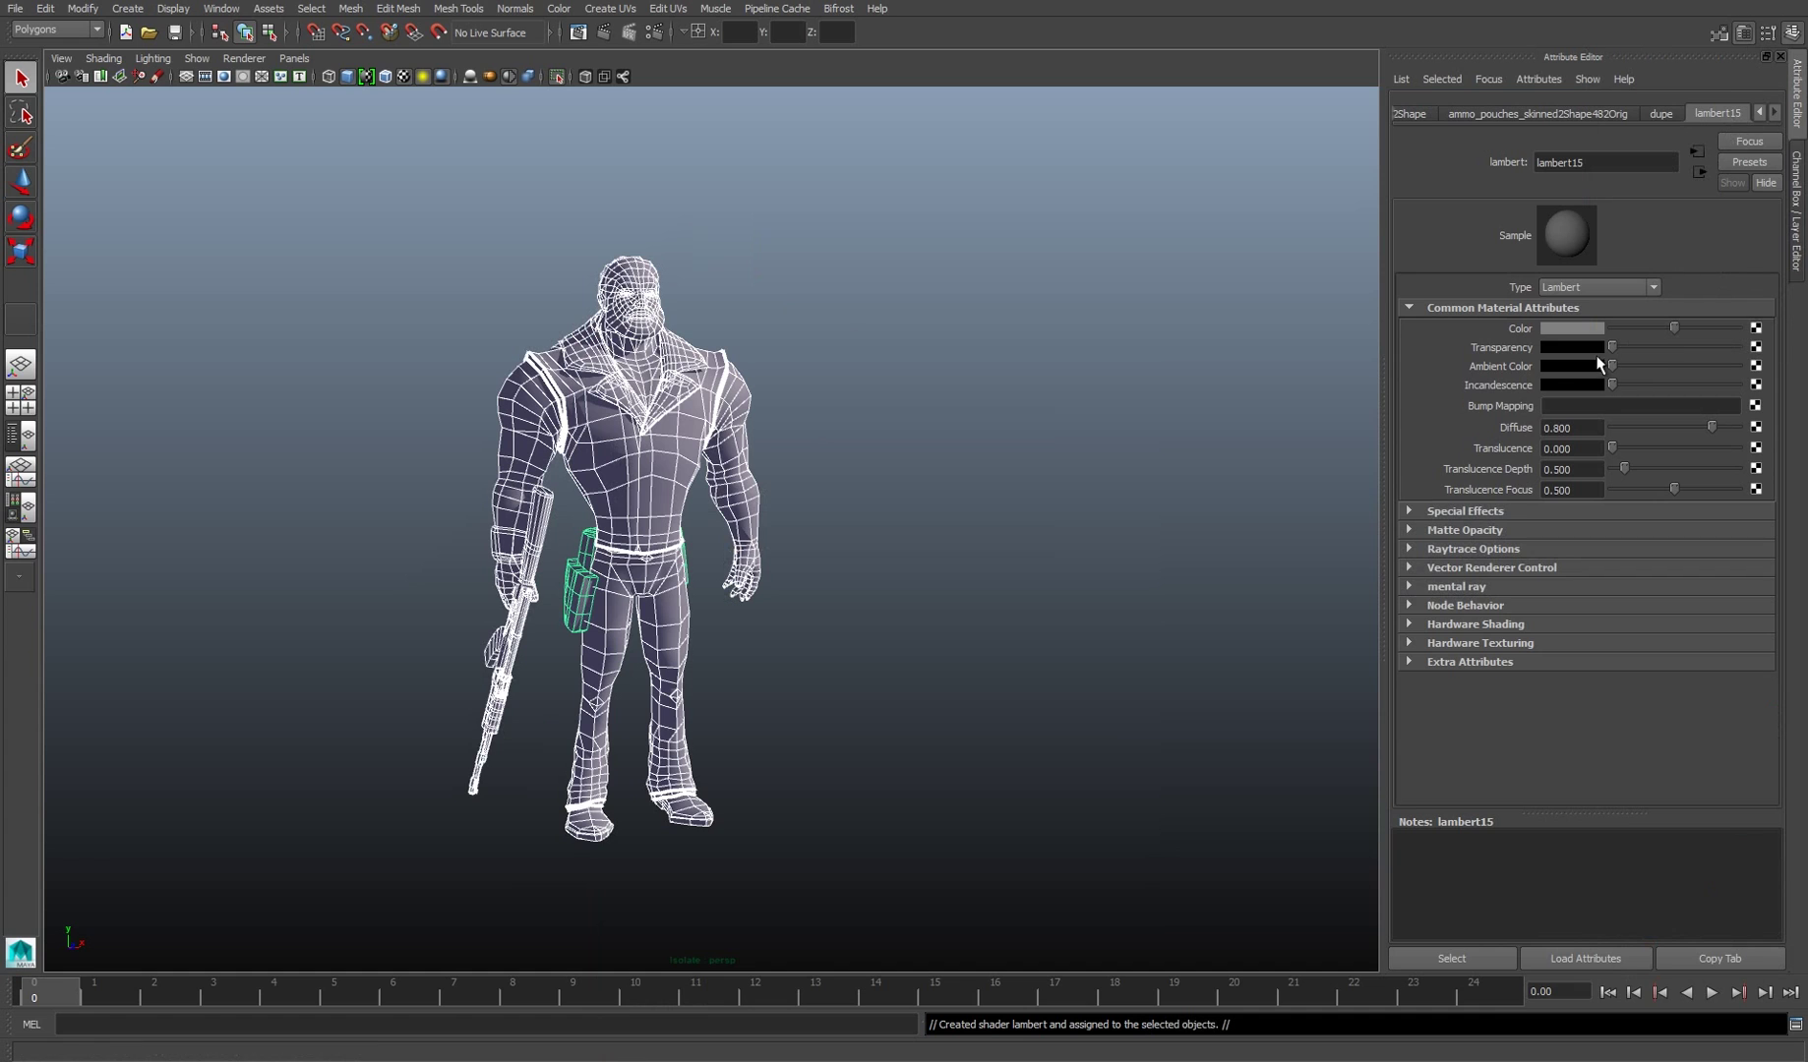
click(1790, 206)
- Reverse the normals of the duplicated character meshes
click(1032, 437)
drag(491, 211, 1074, 749)
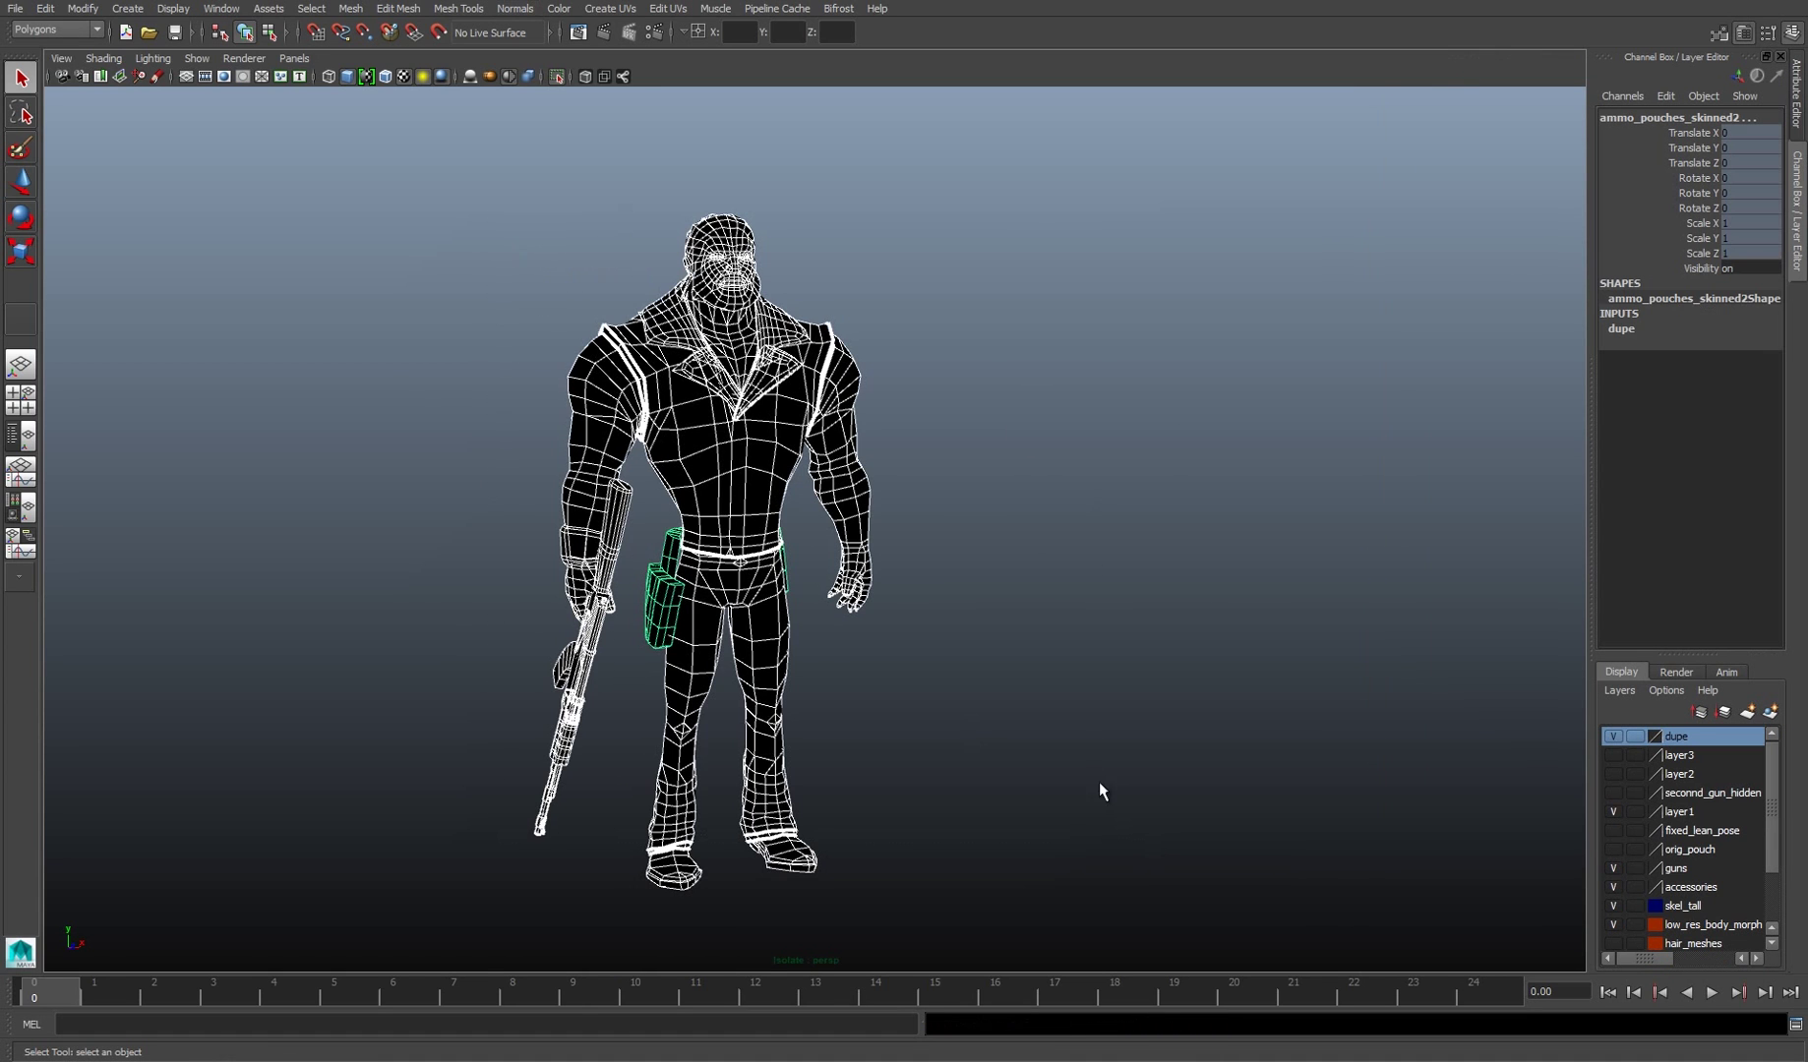
click(513, 8)
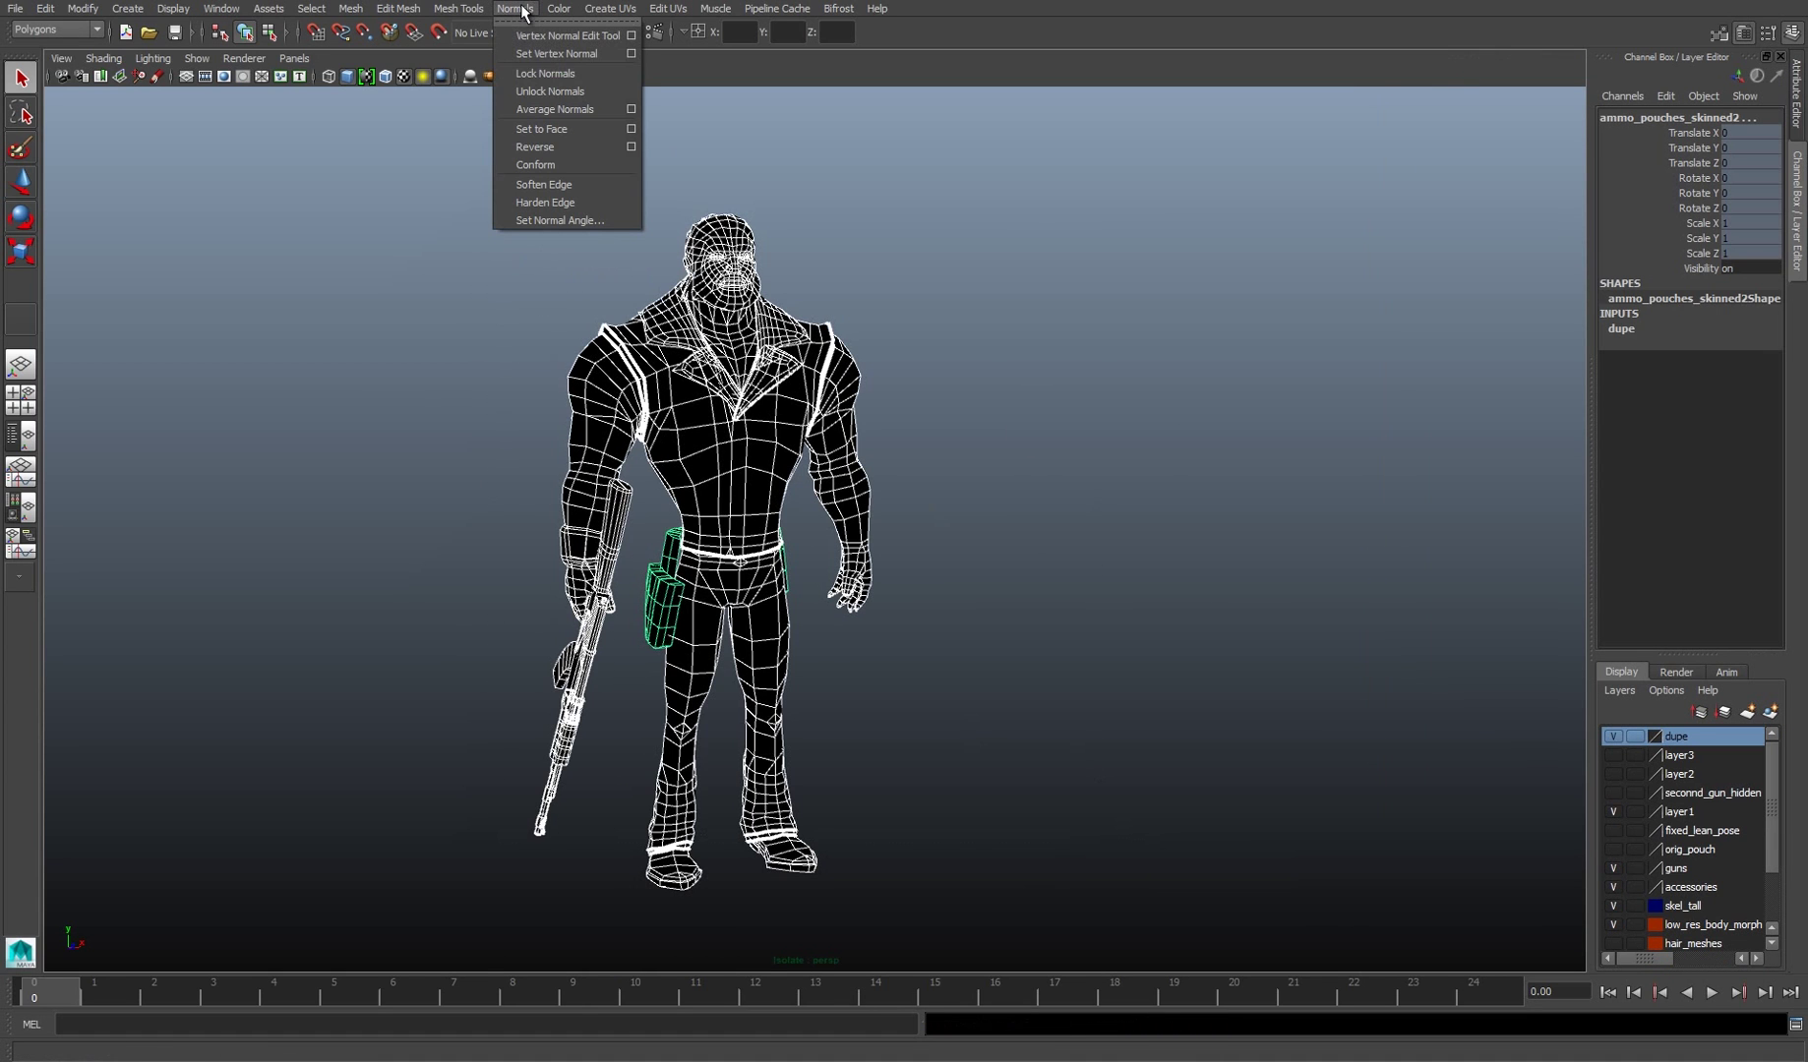
click(536, 147)
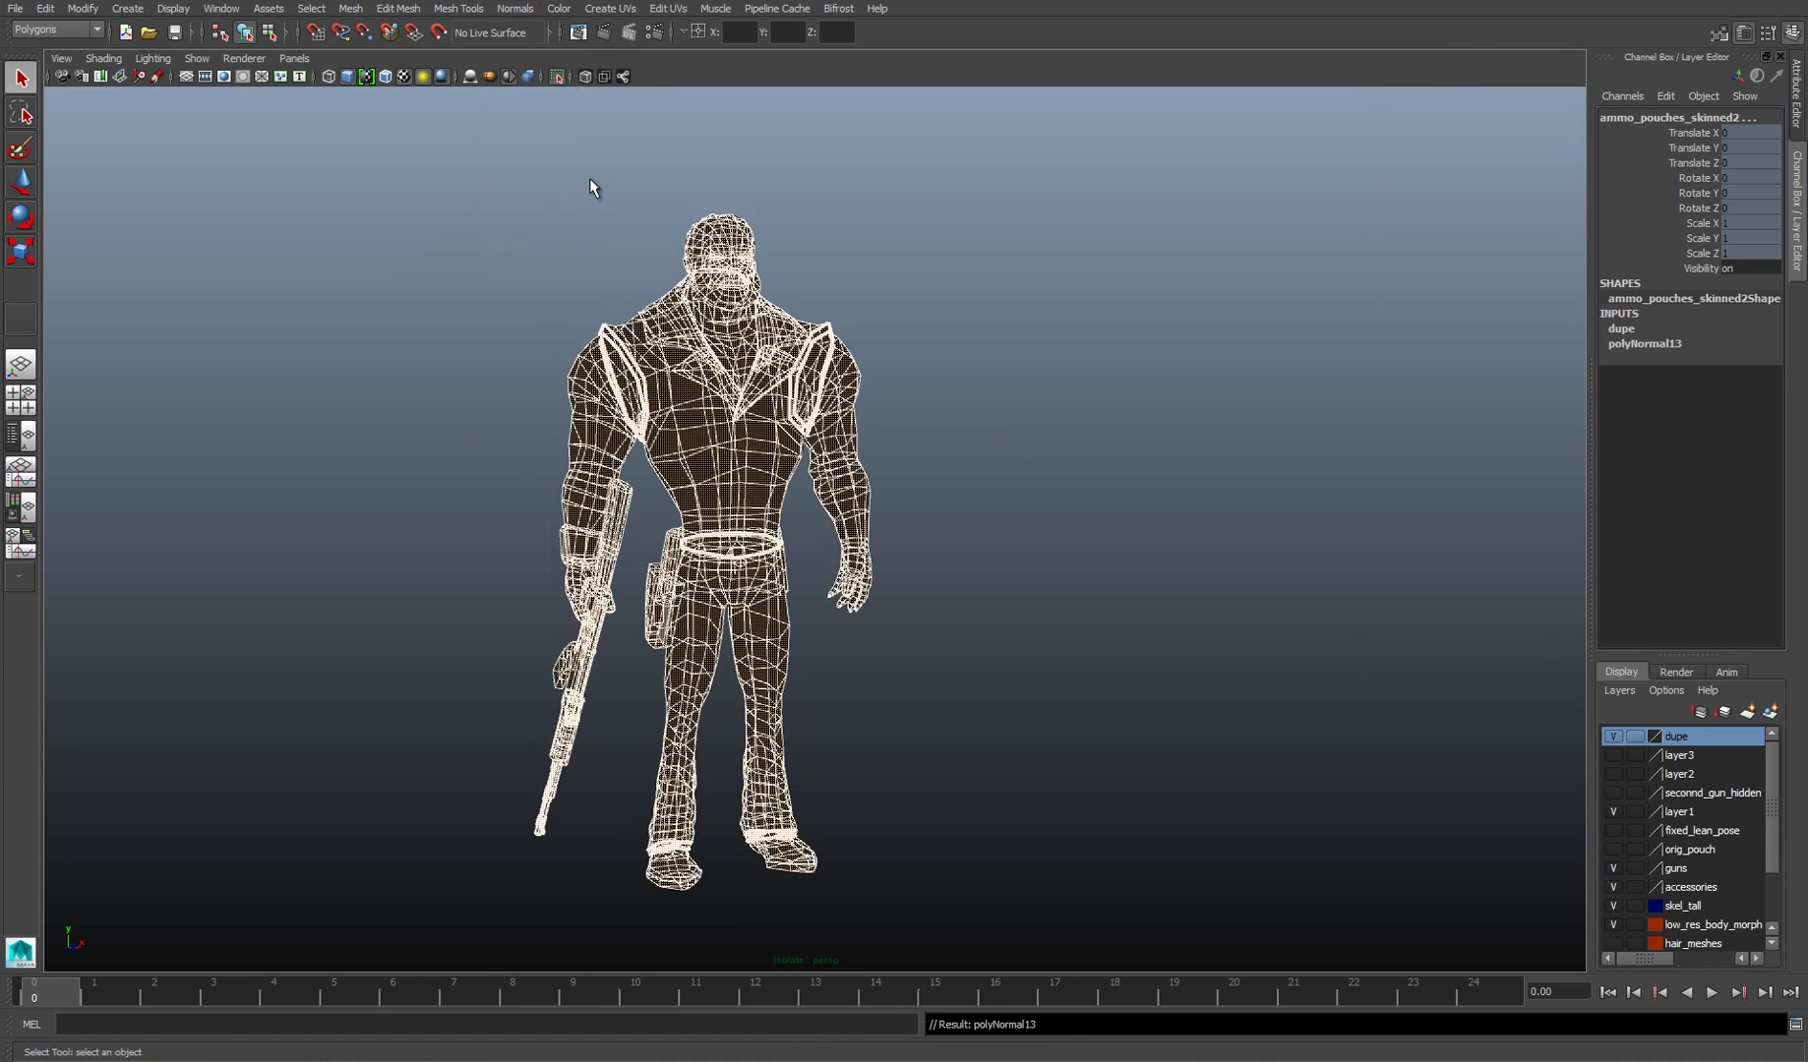
click(952, 350)
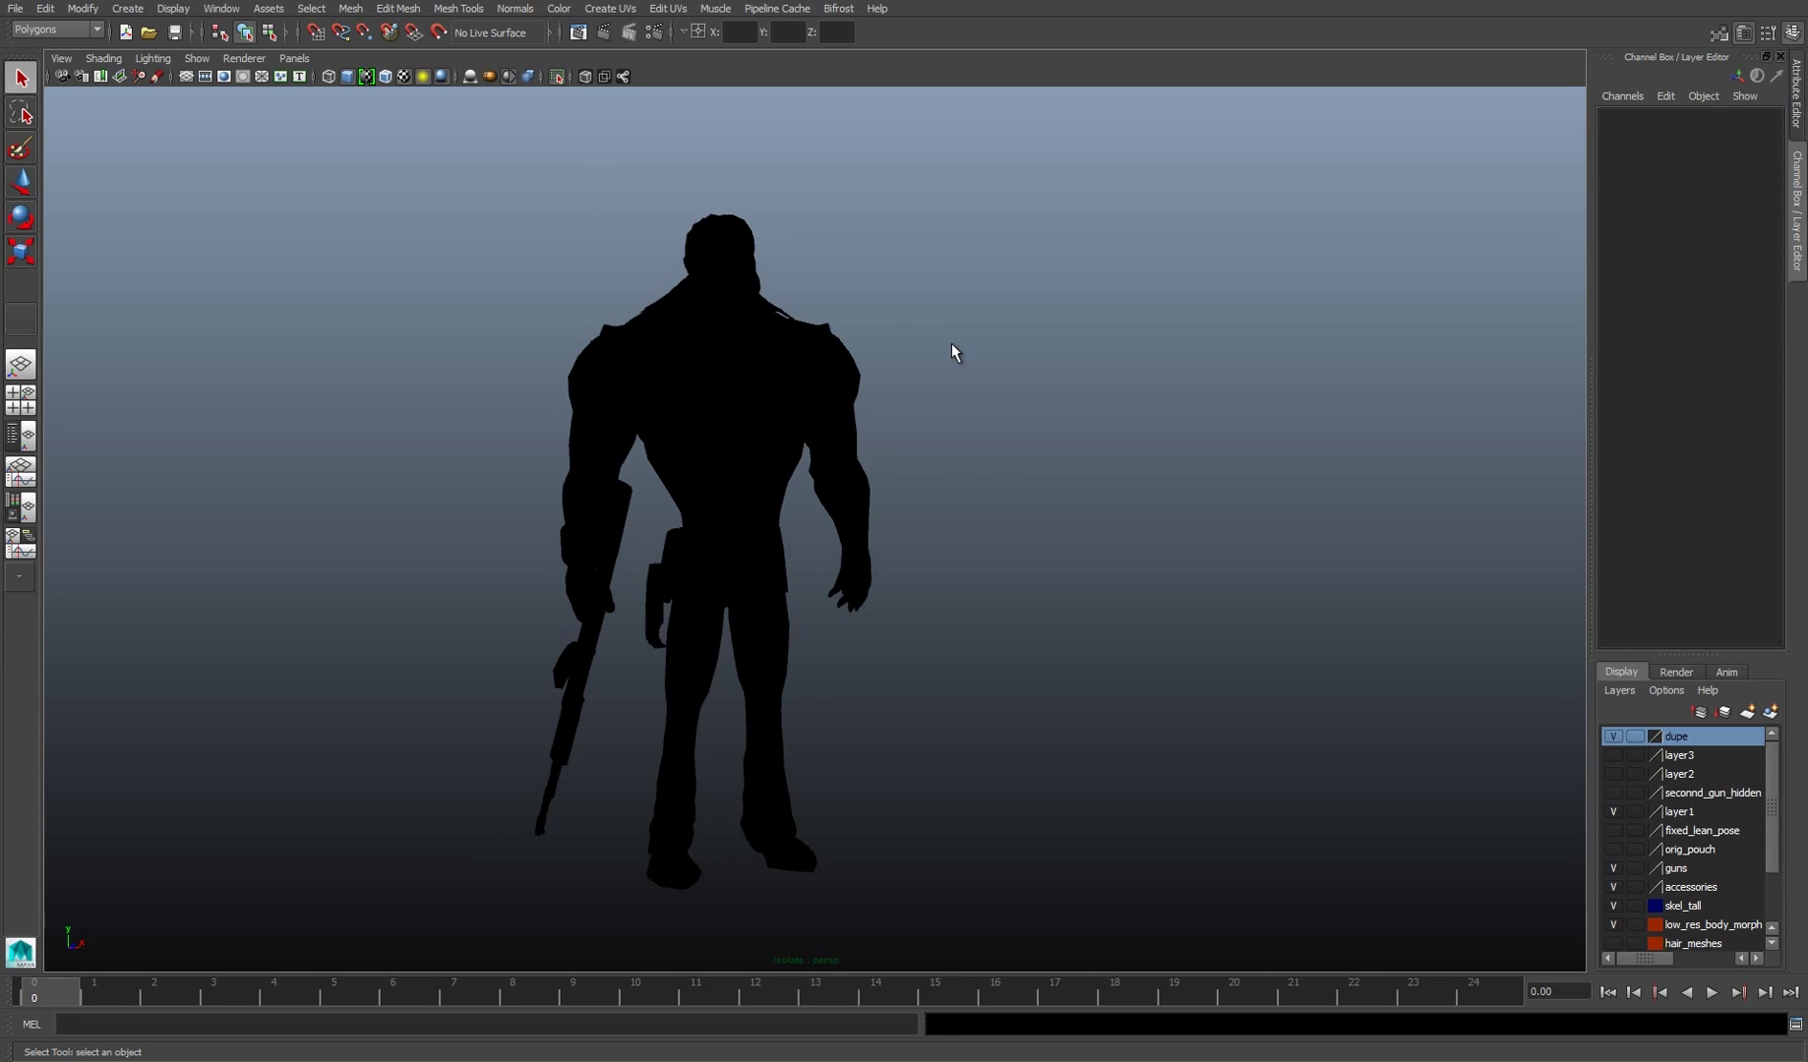
key(ctrl+1)
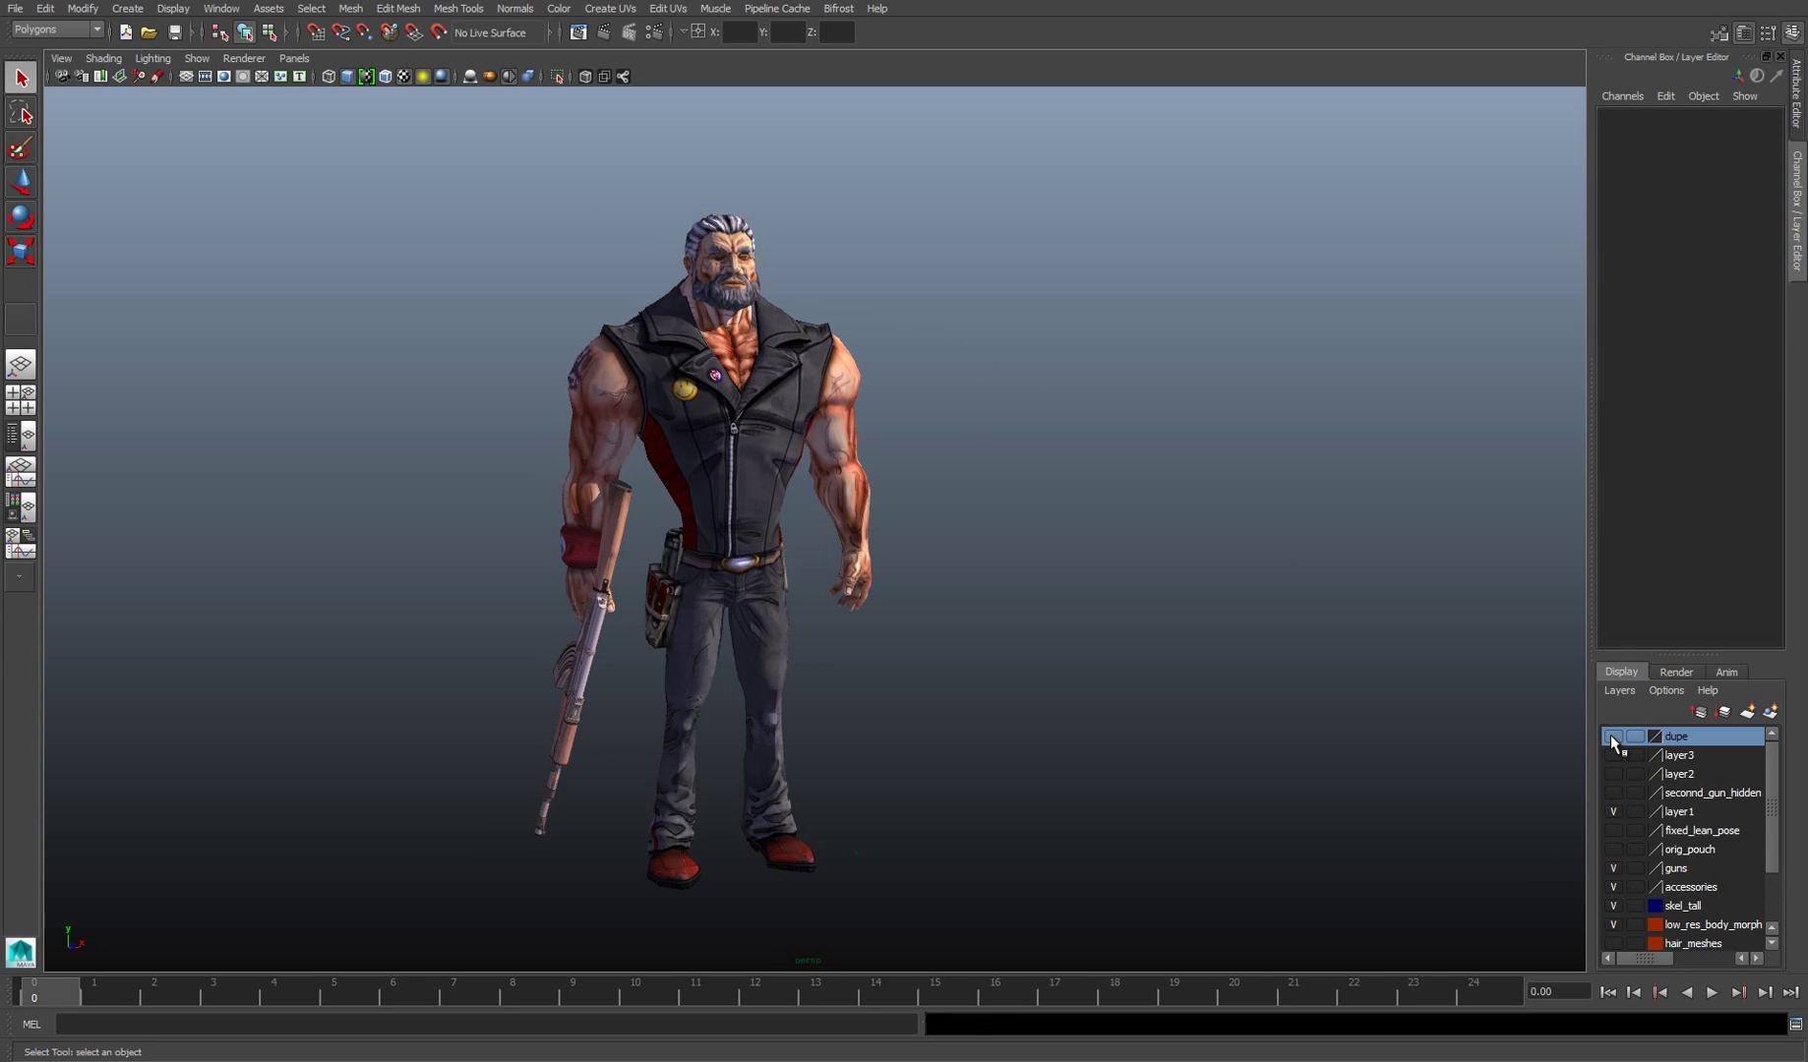
- Toggle Backface Culling off and back on, then select all objects in the dupe layer
click(106, 59)
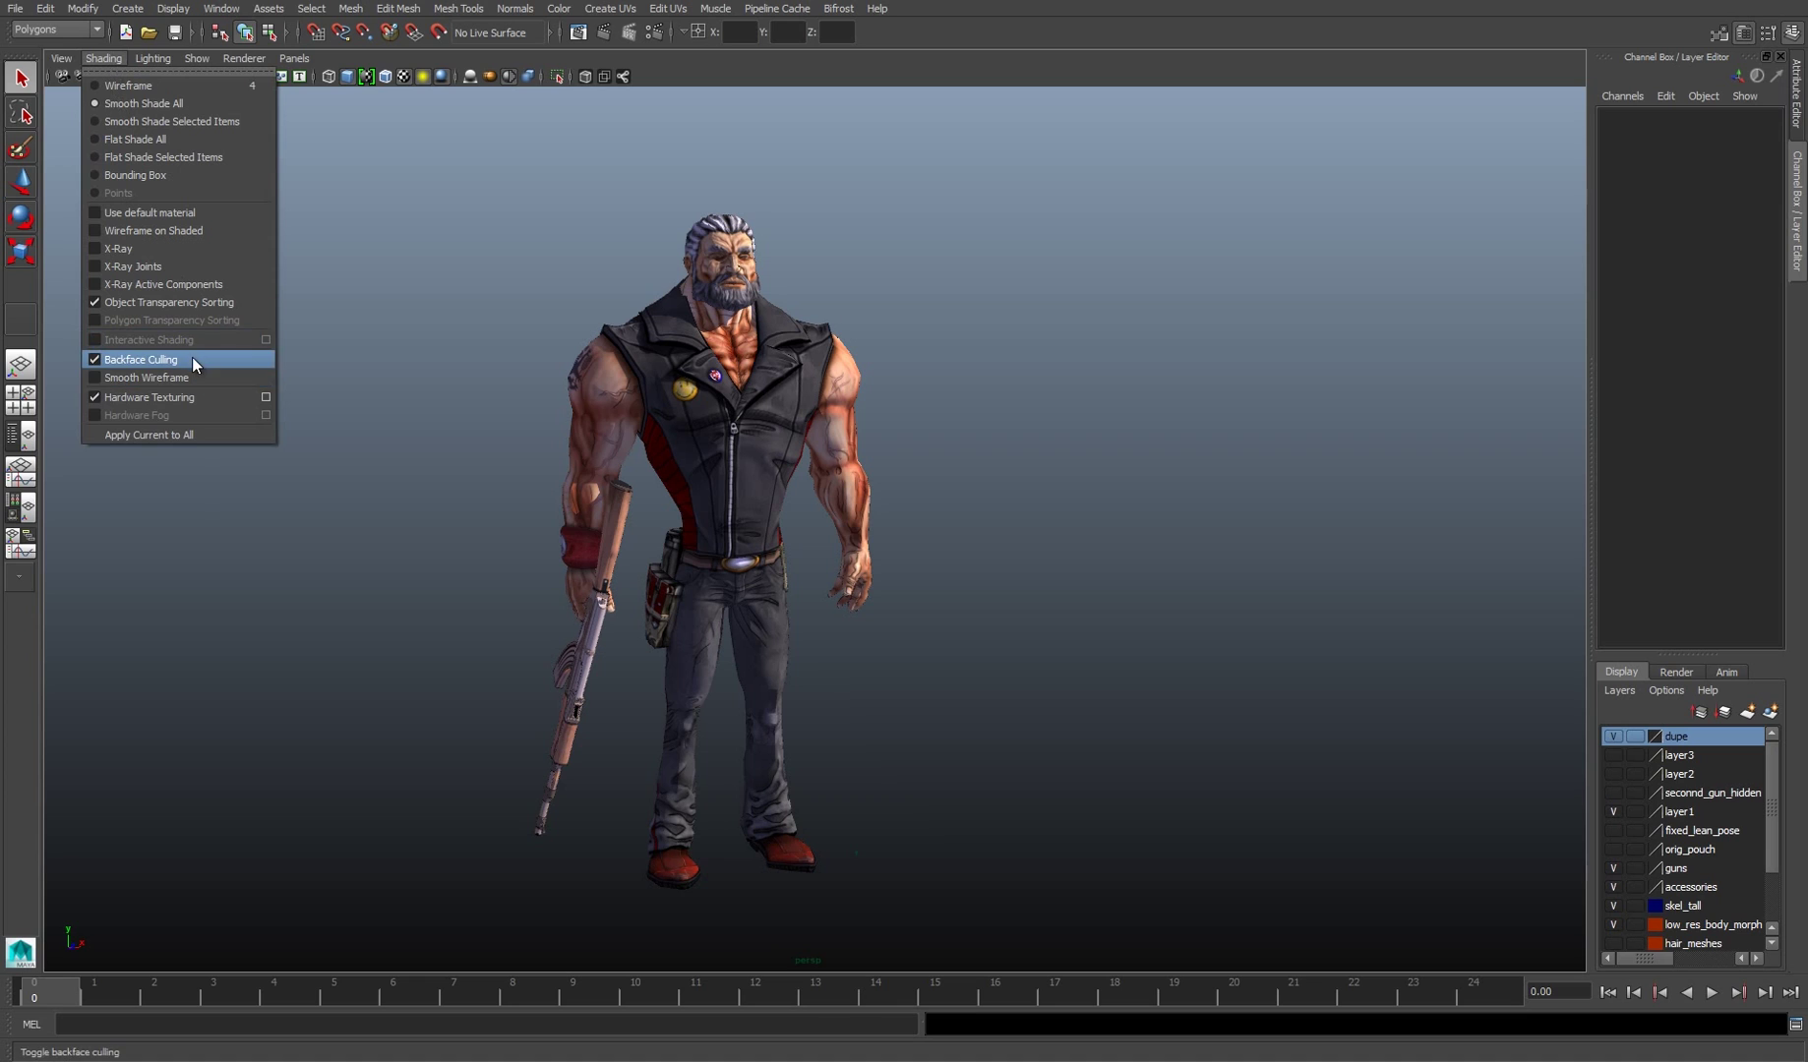
click(192, 357)
click(103, 58)
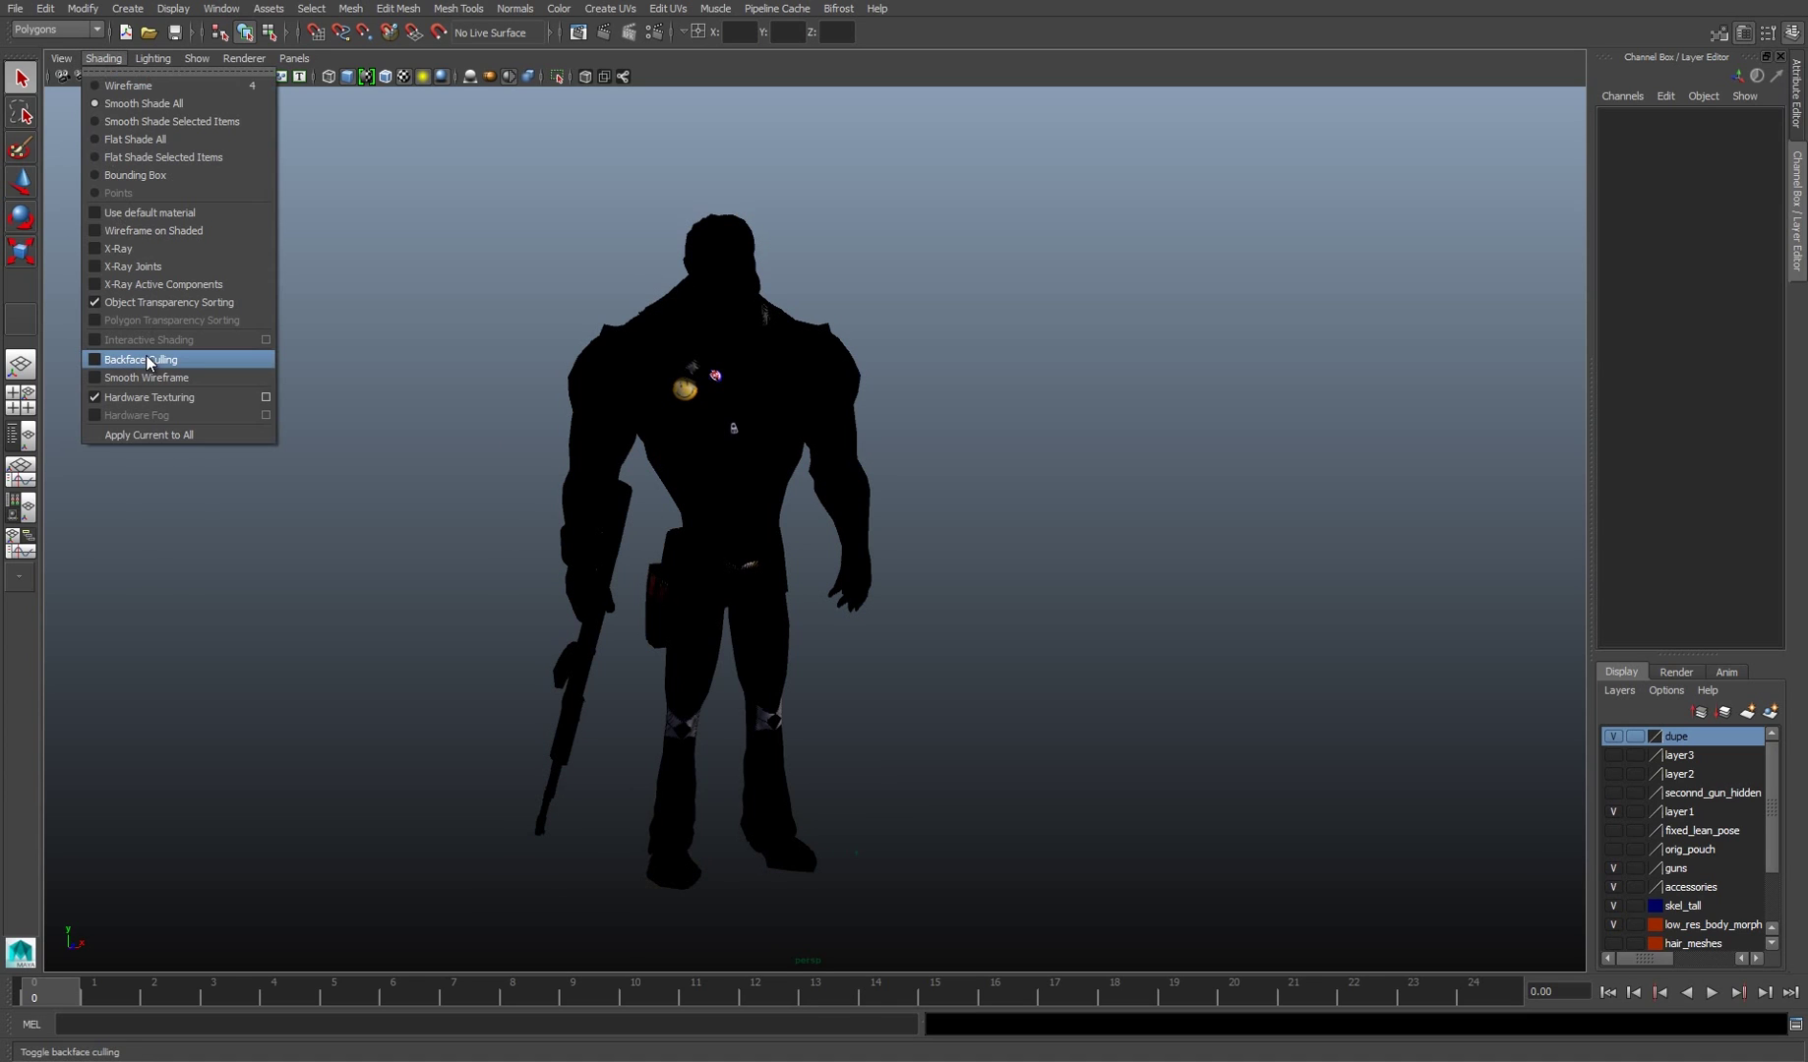
click(158, 359)
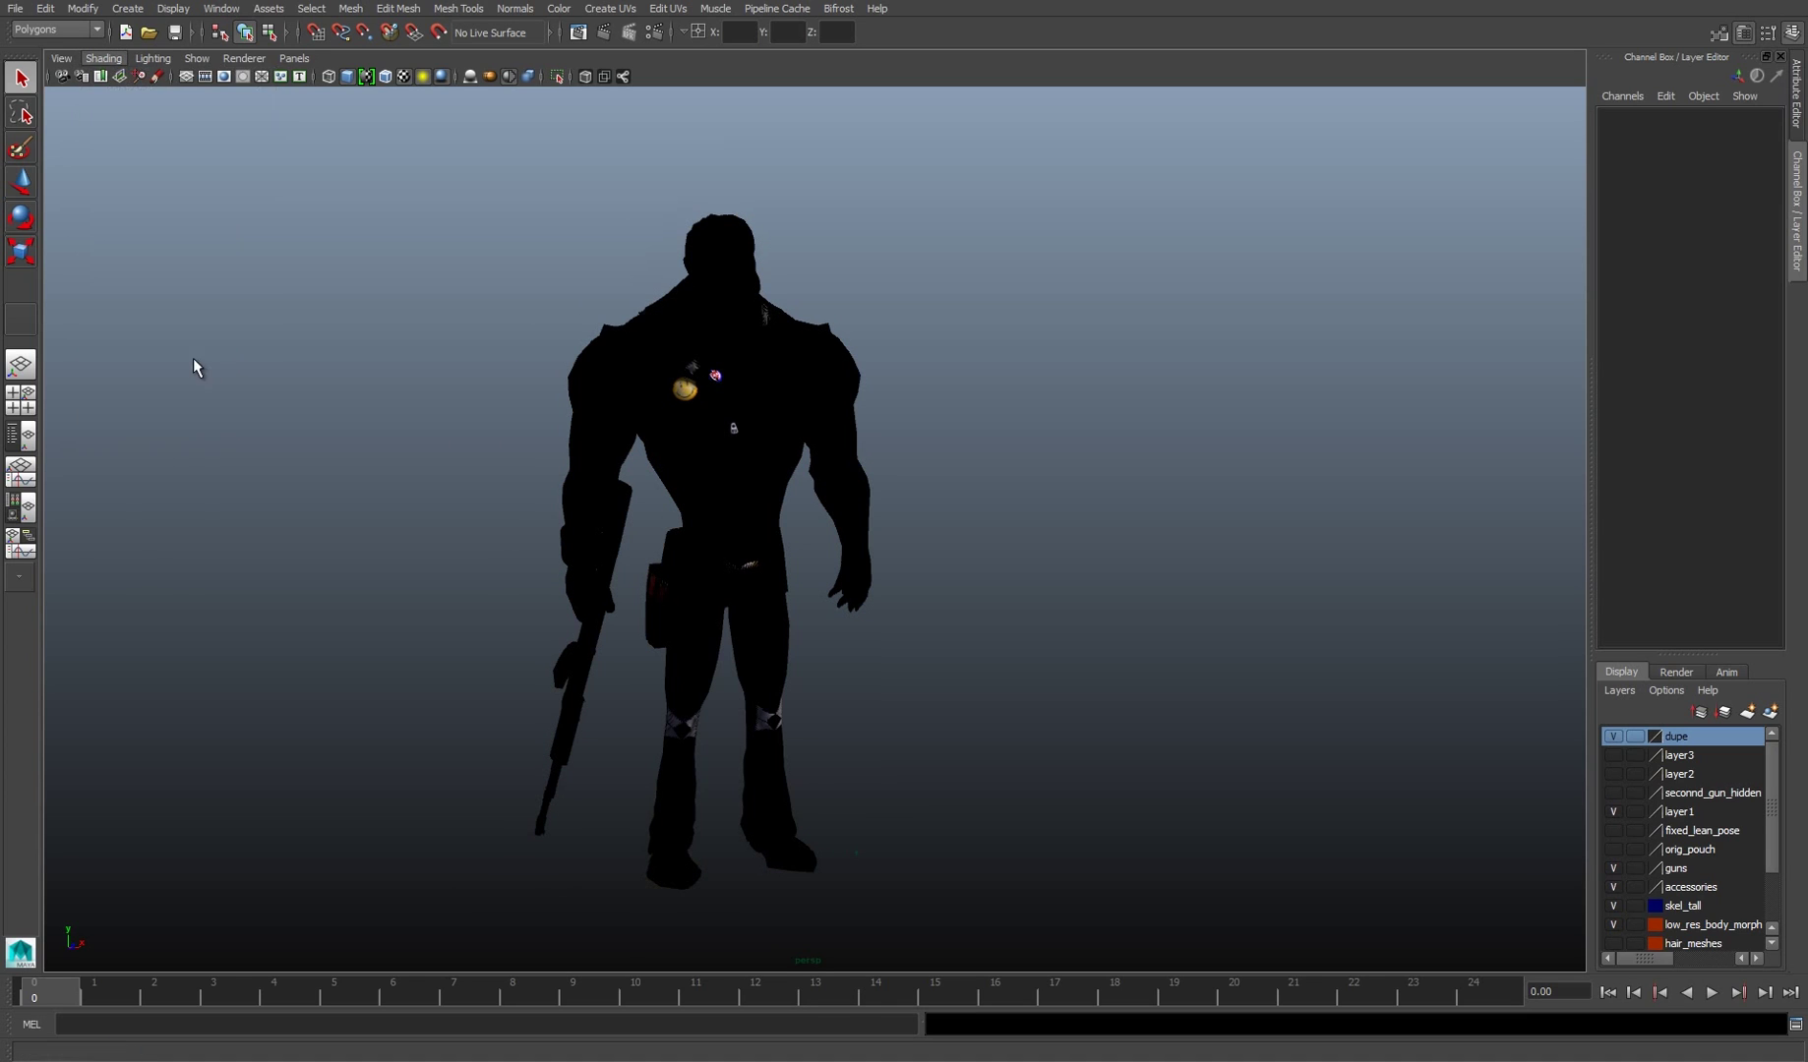
right_click(1621, 742)
click(1672, 817)
- Select the duplicate body mesh in face selection mode with wireframe over textures
key(5)
scroll(873, 551, up, 8)
click(1033, 590)
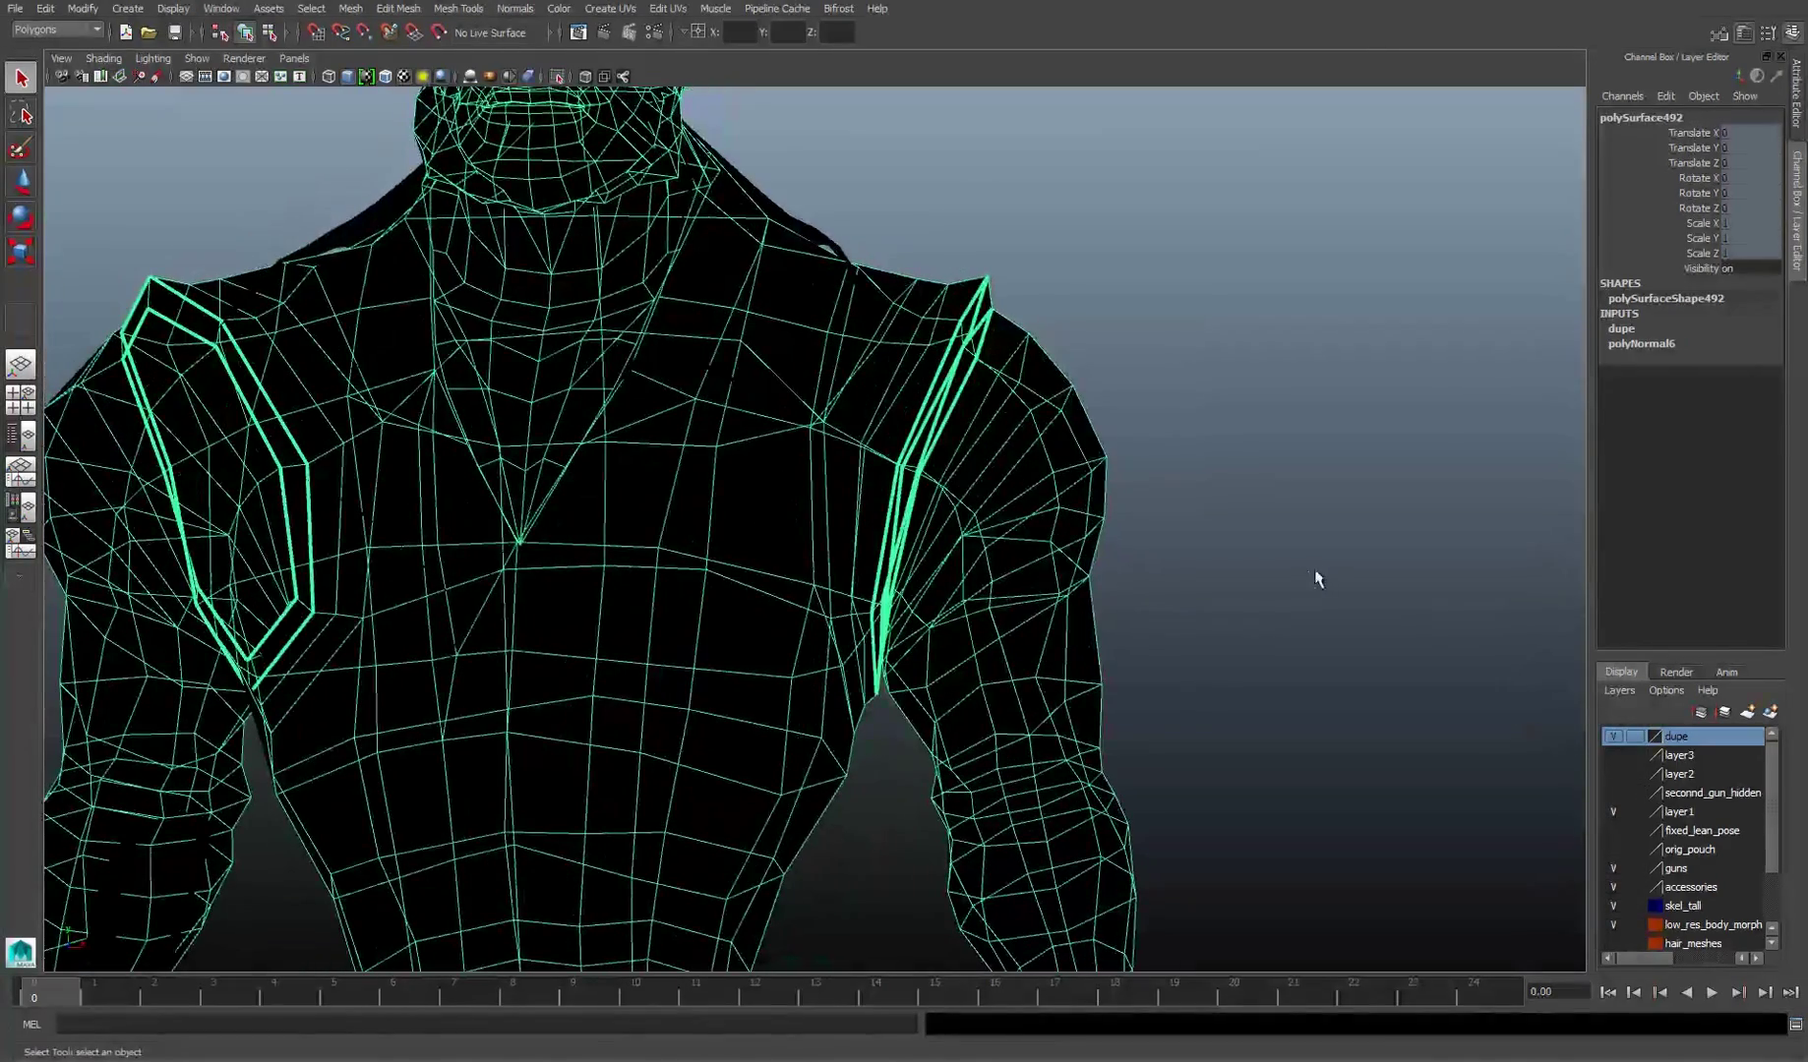
key(space)
drag(1290, 557, 1475, 379)
shift+right_click(1165, 484)
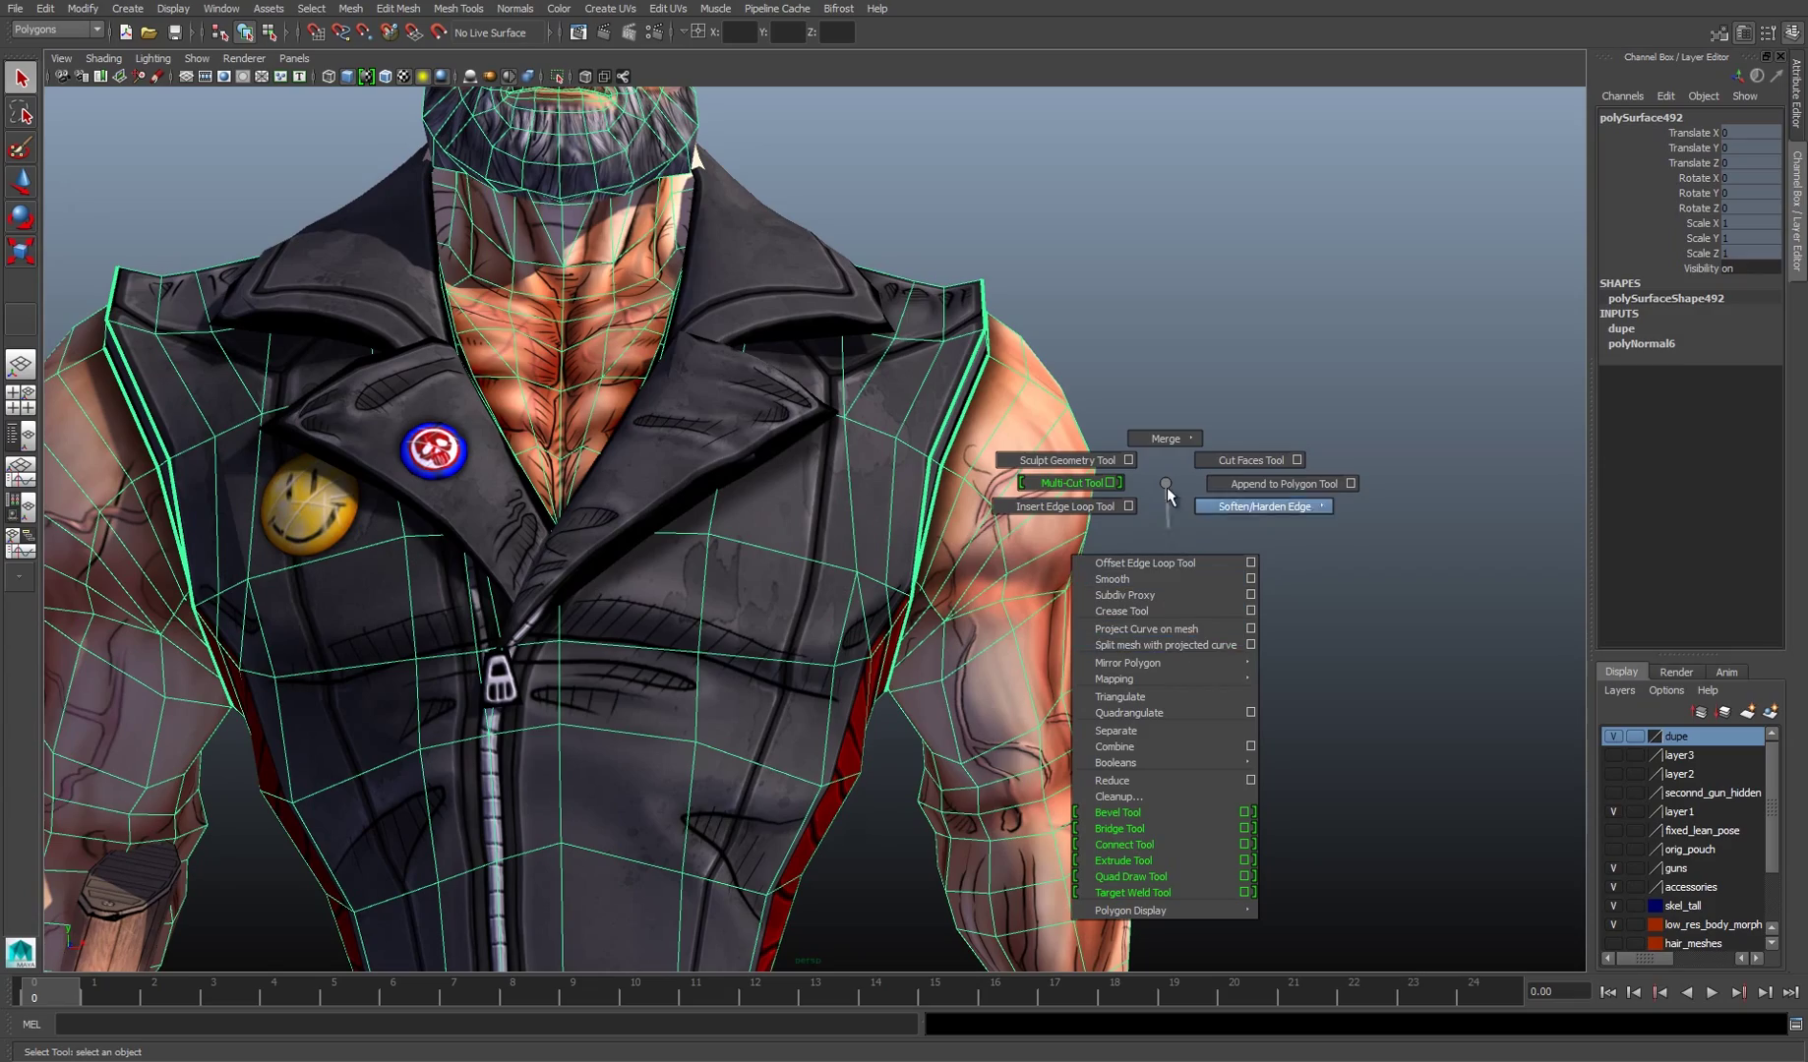
key(F11)
key(f)
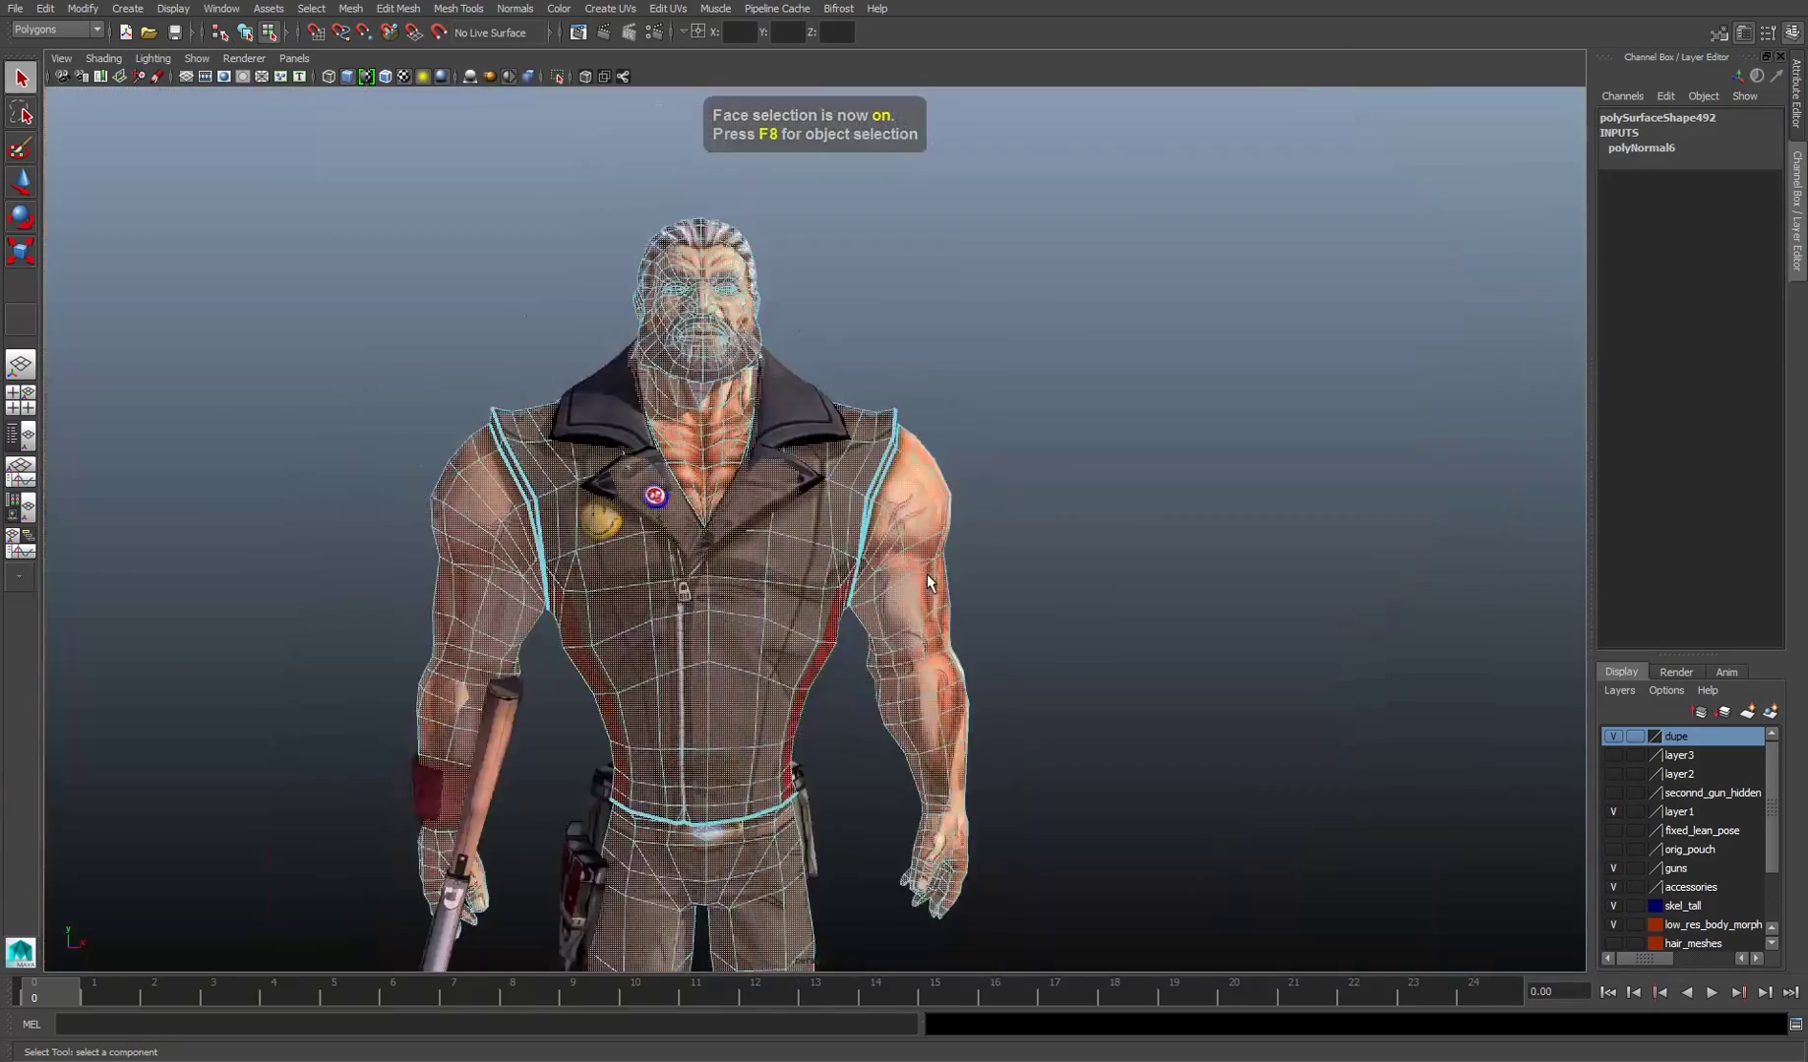
scroll(926, 580, up, 5)
- Push the outline shell's faces outward along their normals by -2.396
shift+right_click(989, 521)
click(1001, 775)
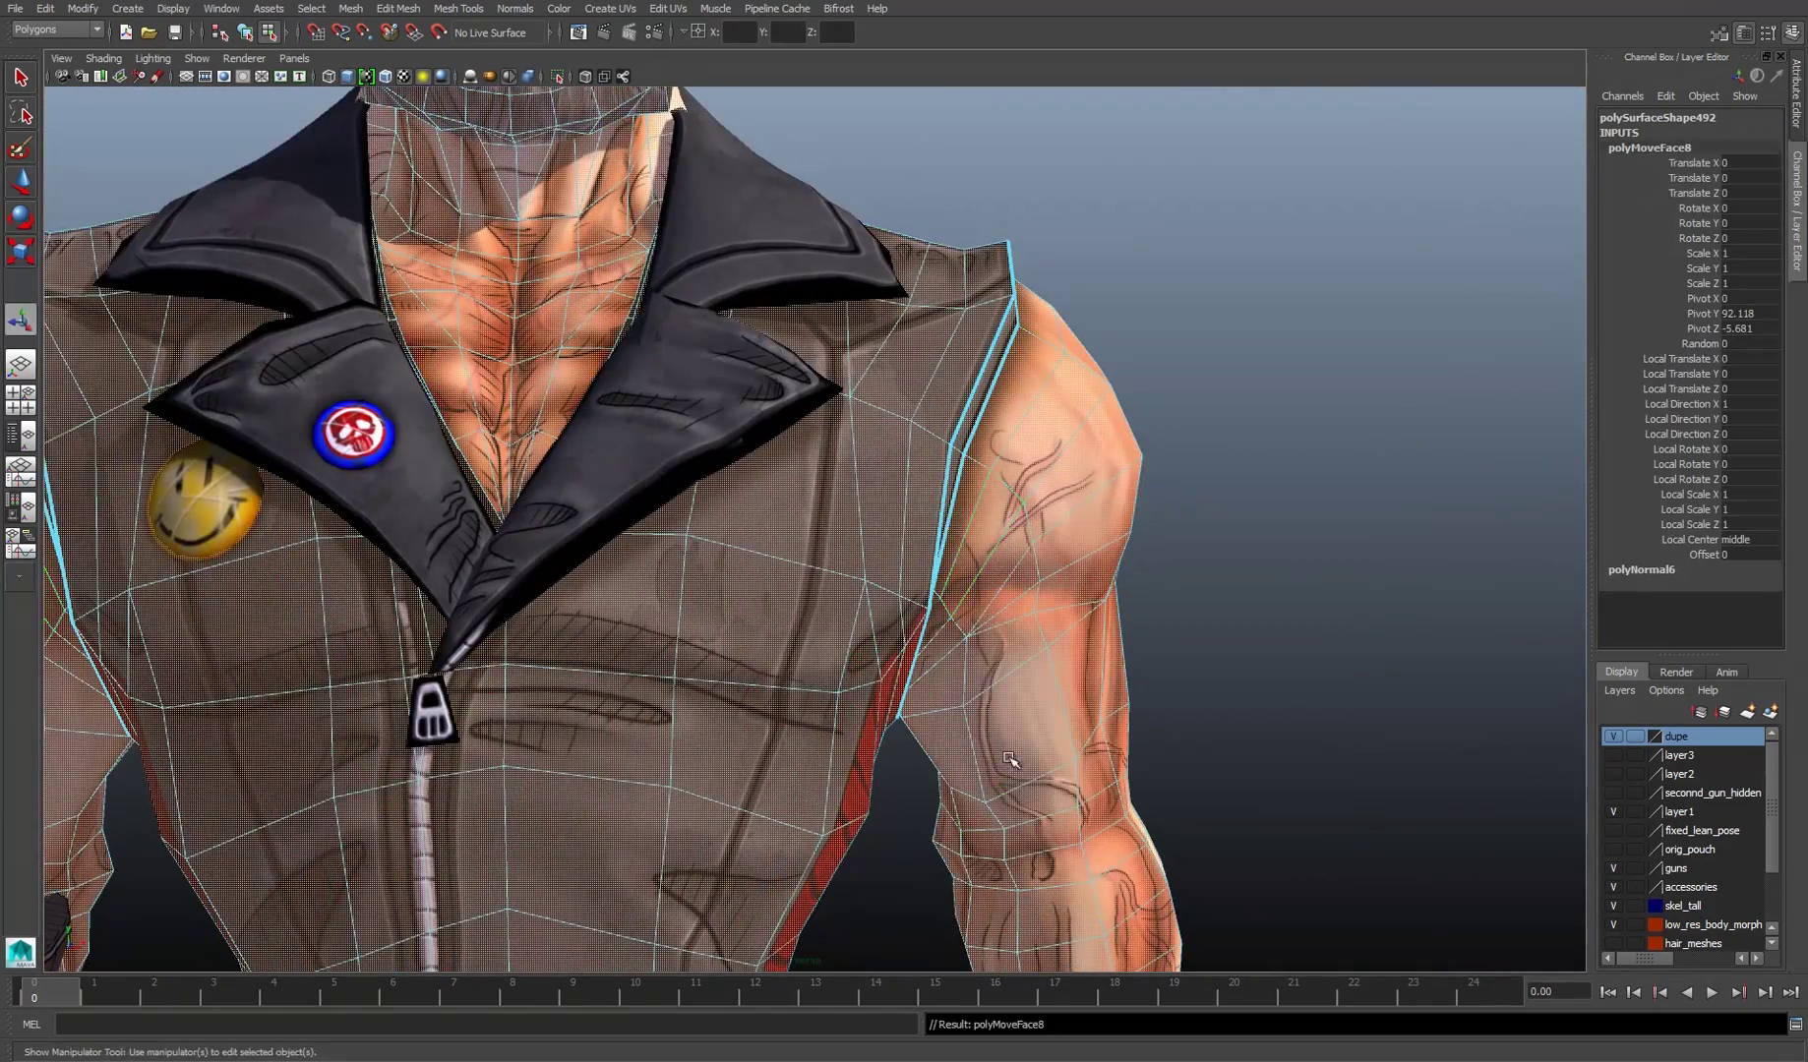
scroll(870, 702, down, 3)
drag(870, 702, 814, 584)
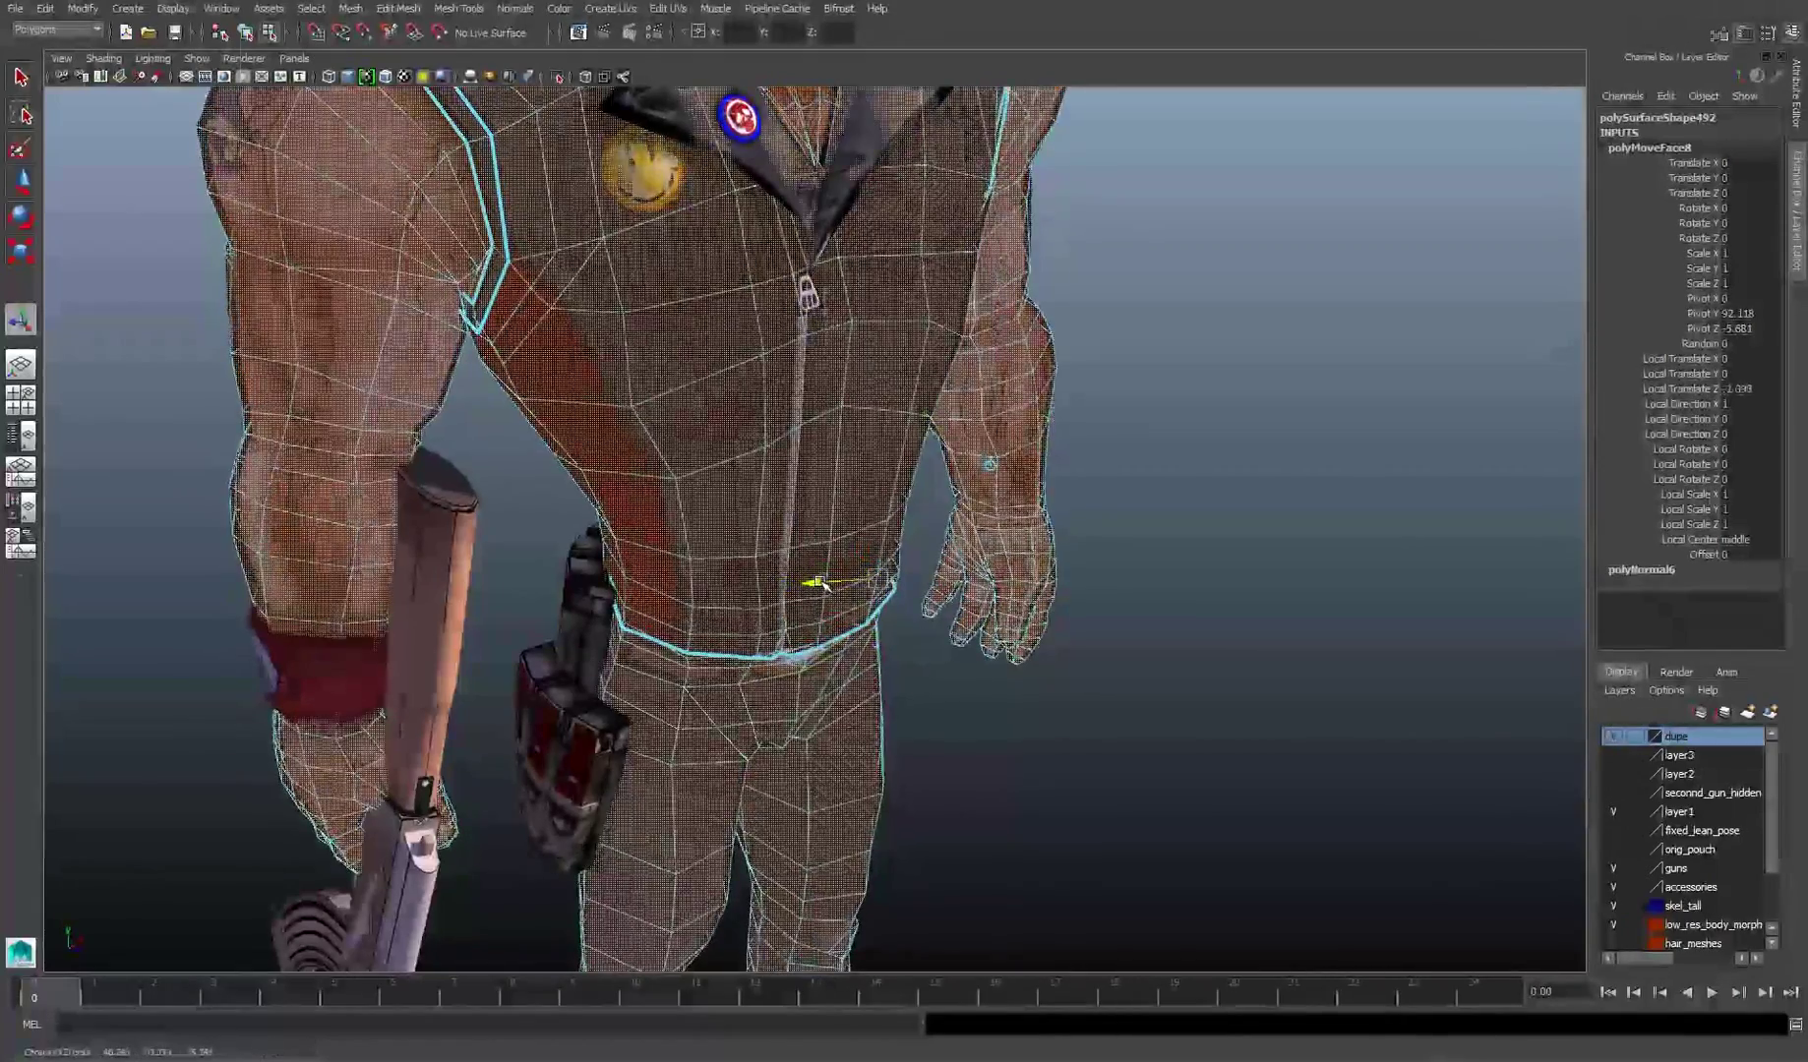
mouse_move(817, 583)
mouse_down()
mouse_move(827, 626)
mouse_move(902, 444)
mouse_move(852, 751)
mouse_move(1123, 418)
mouse_move(1178, 501)
mouse_move(937, 593)
mouse_move(836, 573)
mouse_up()
click(1122, 418)
- Turn off Casts Shadows in the outline mesh shape's Render Stats
click(836, 572)
scroll(1042, 666, up, 5)
key(ctrl+a)
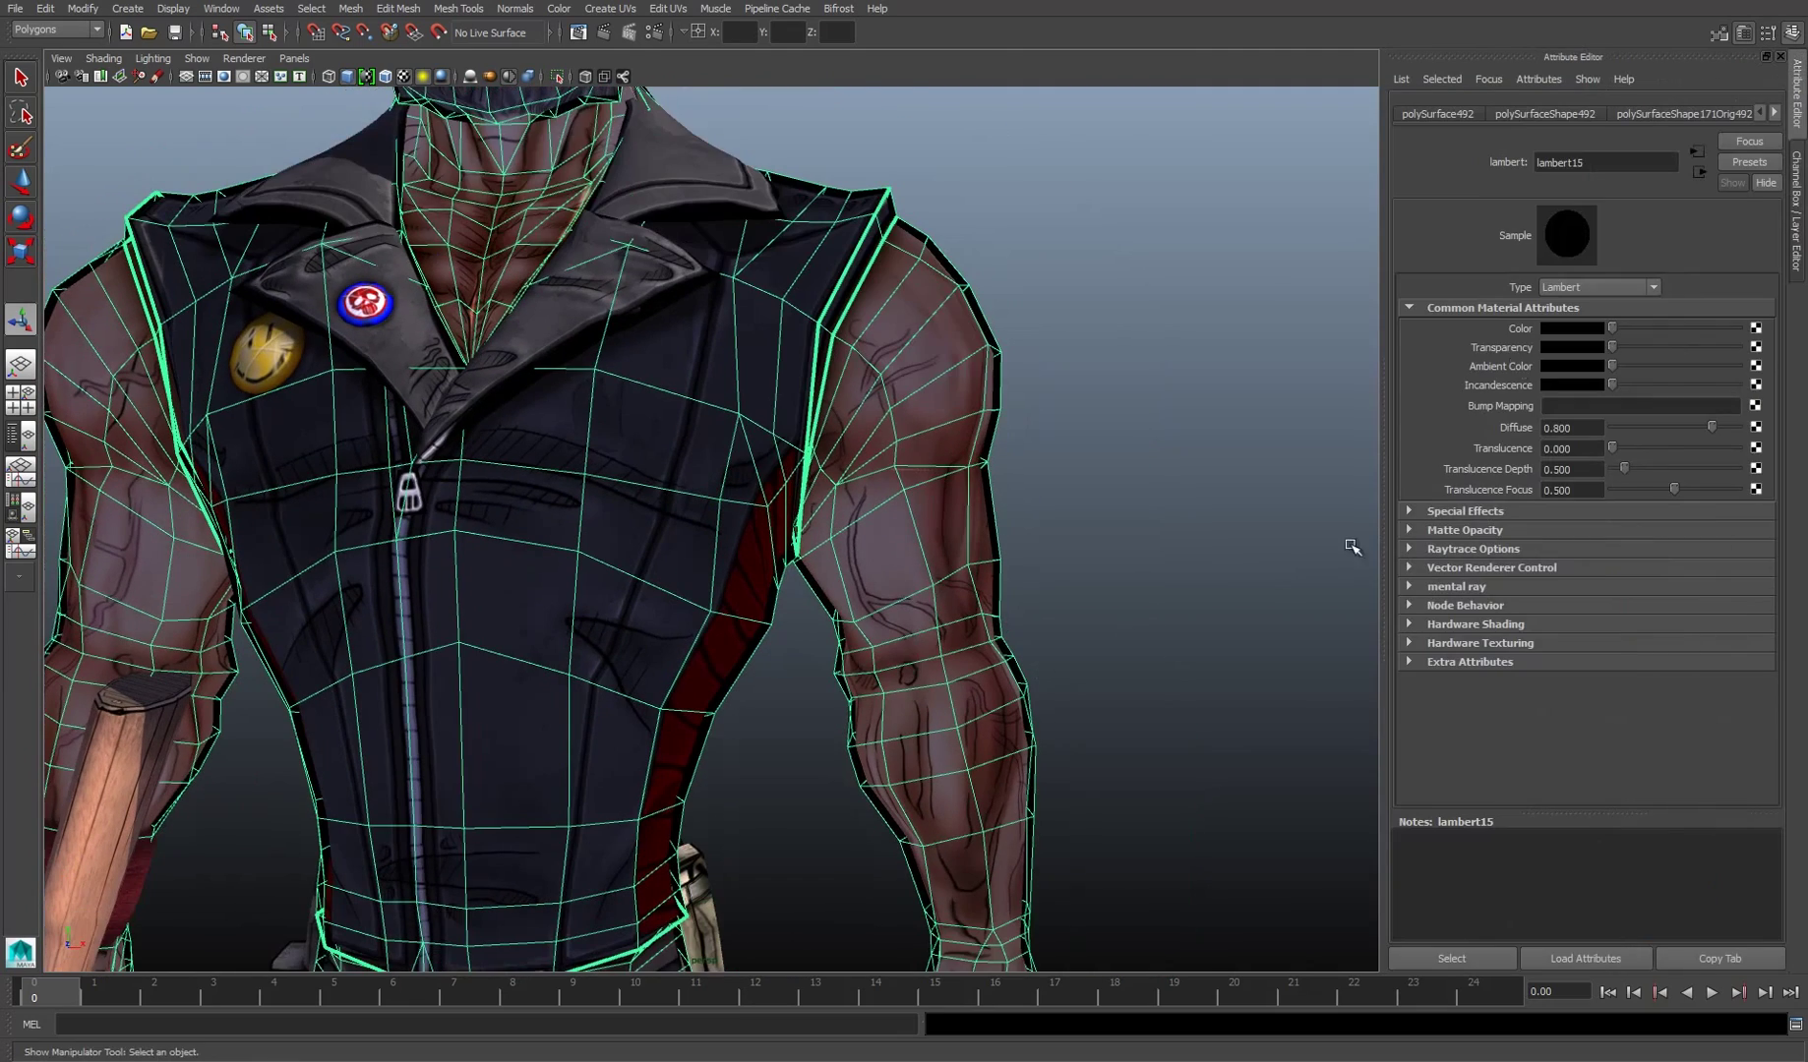
click(1510, 108)
click(1486, 333)
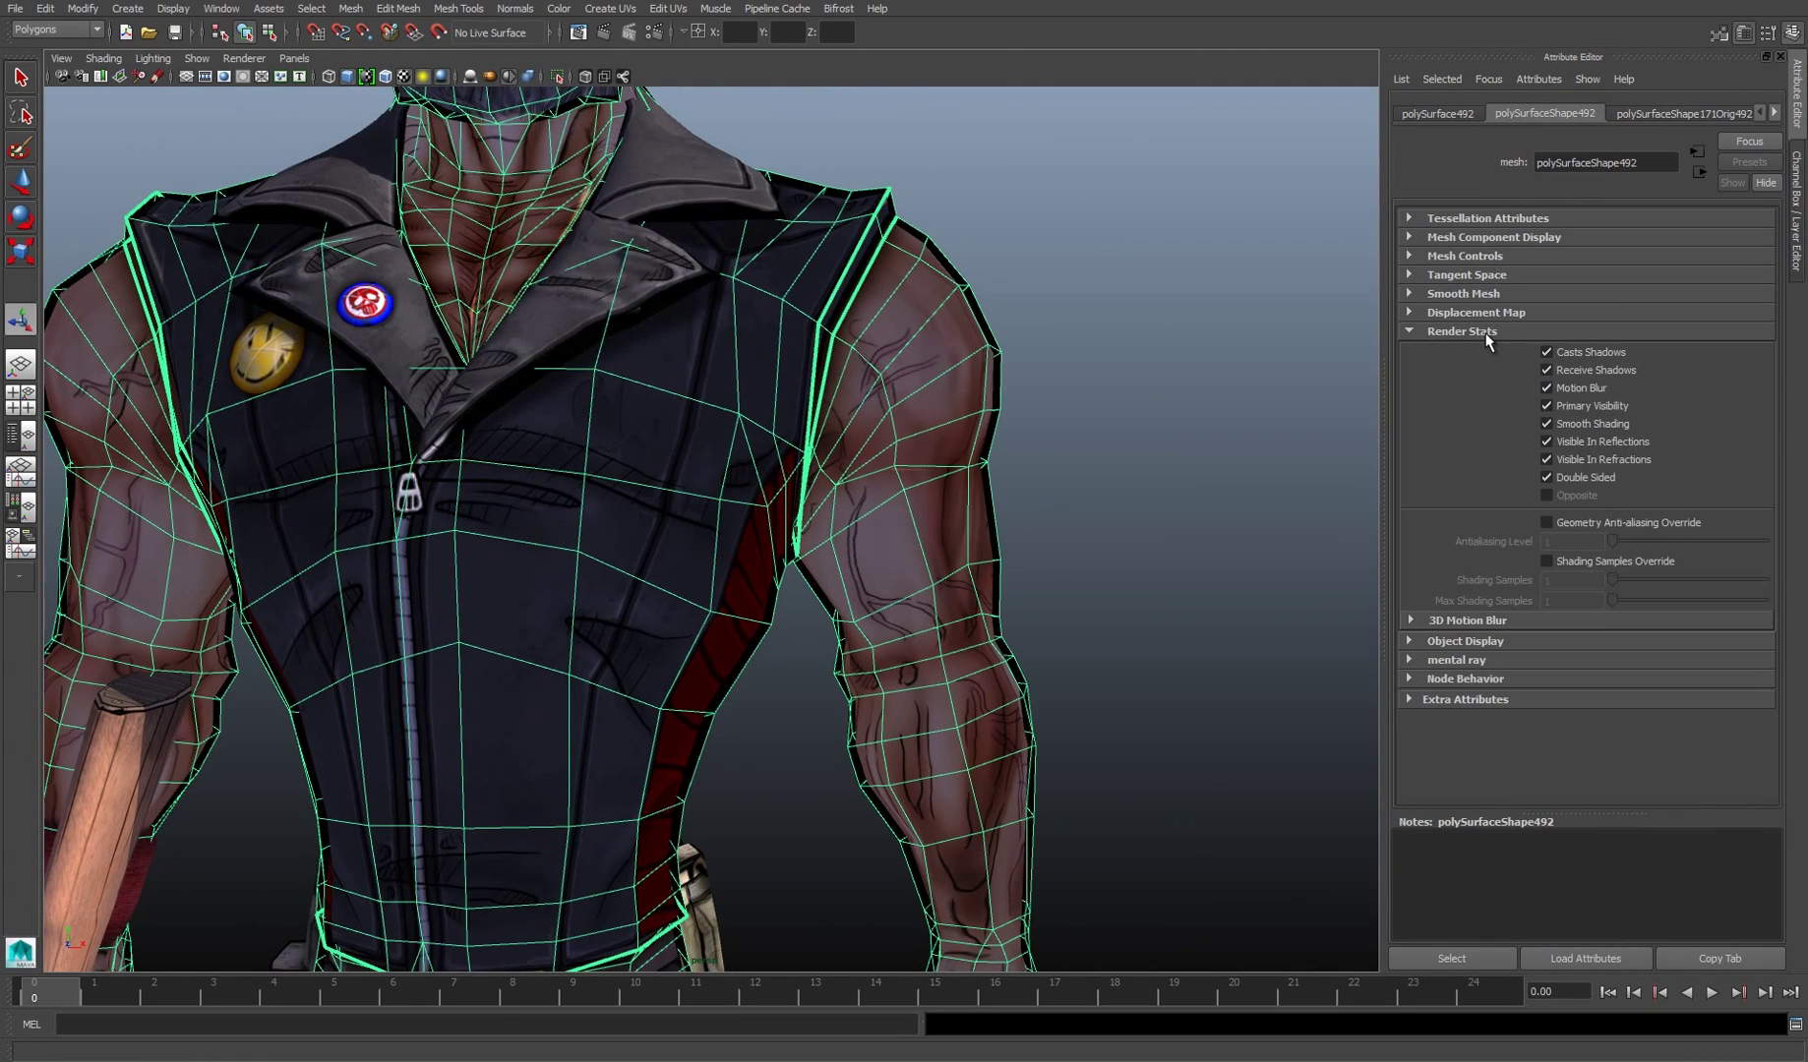
click(1584, 353)
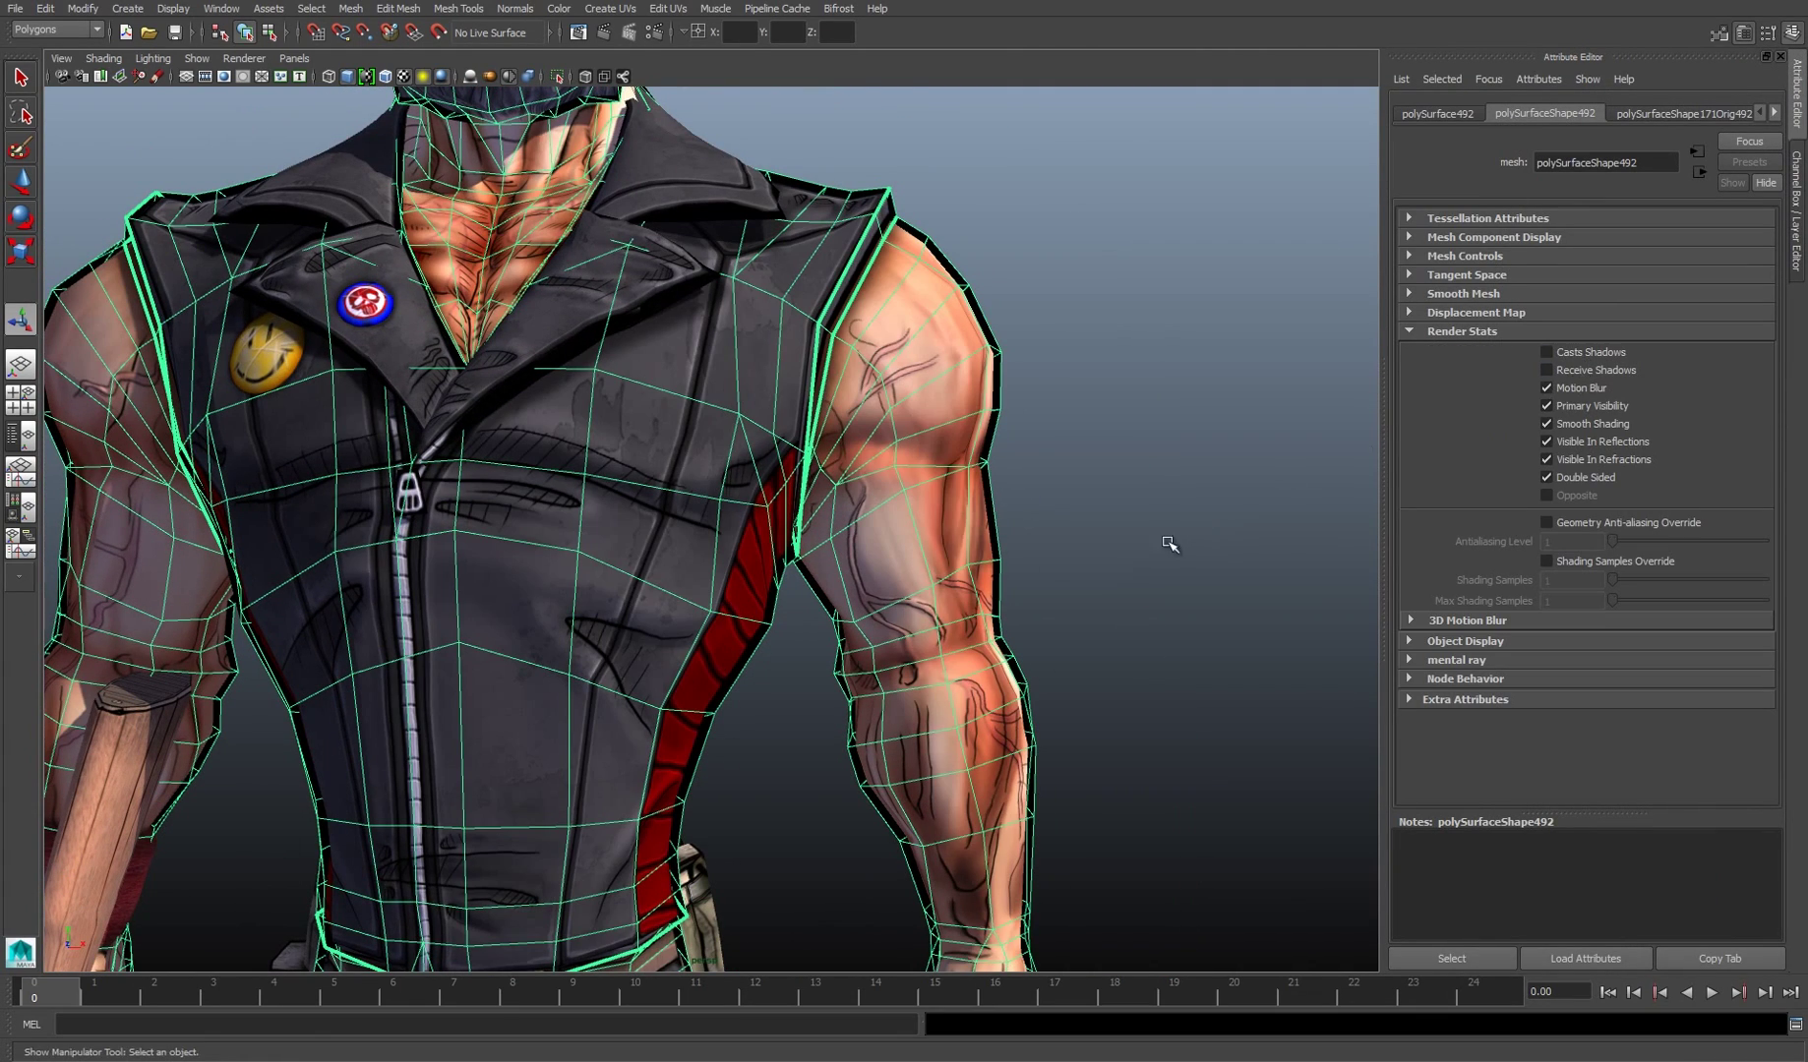
drag(1129, 552, 1075, 485)
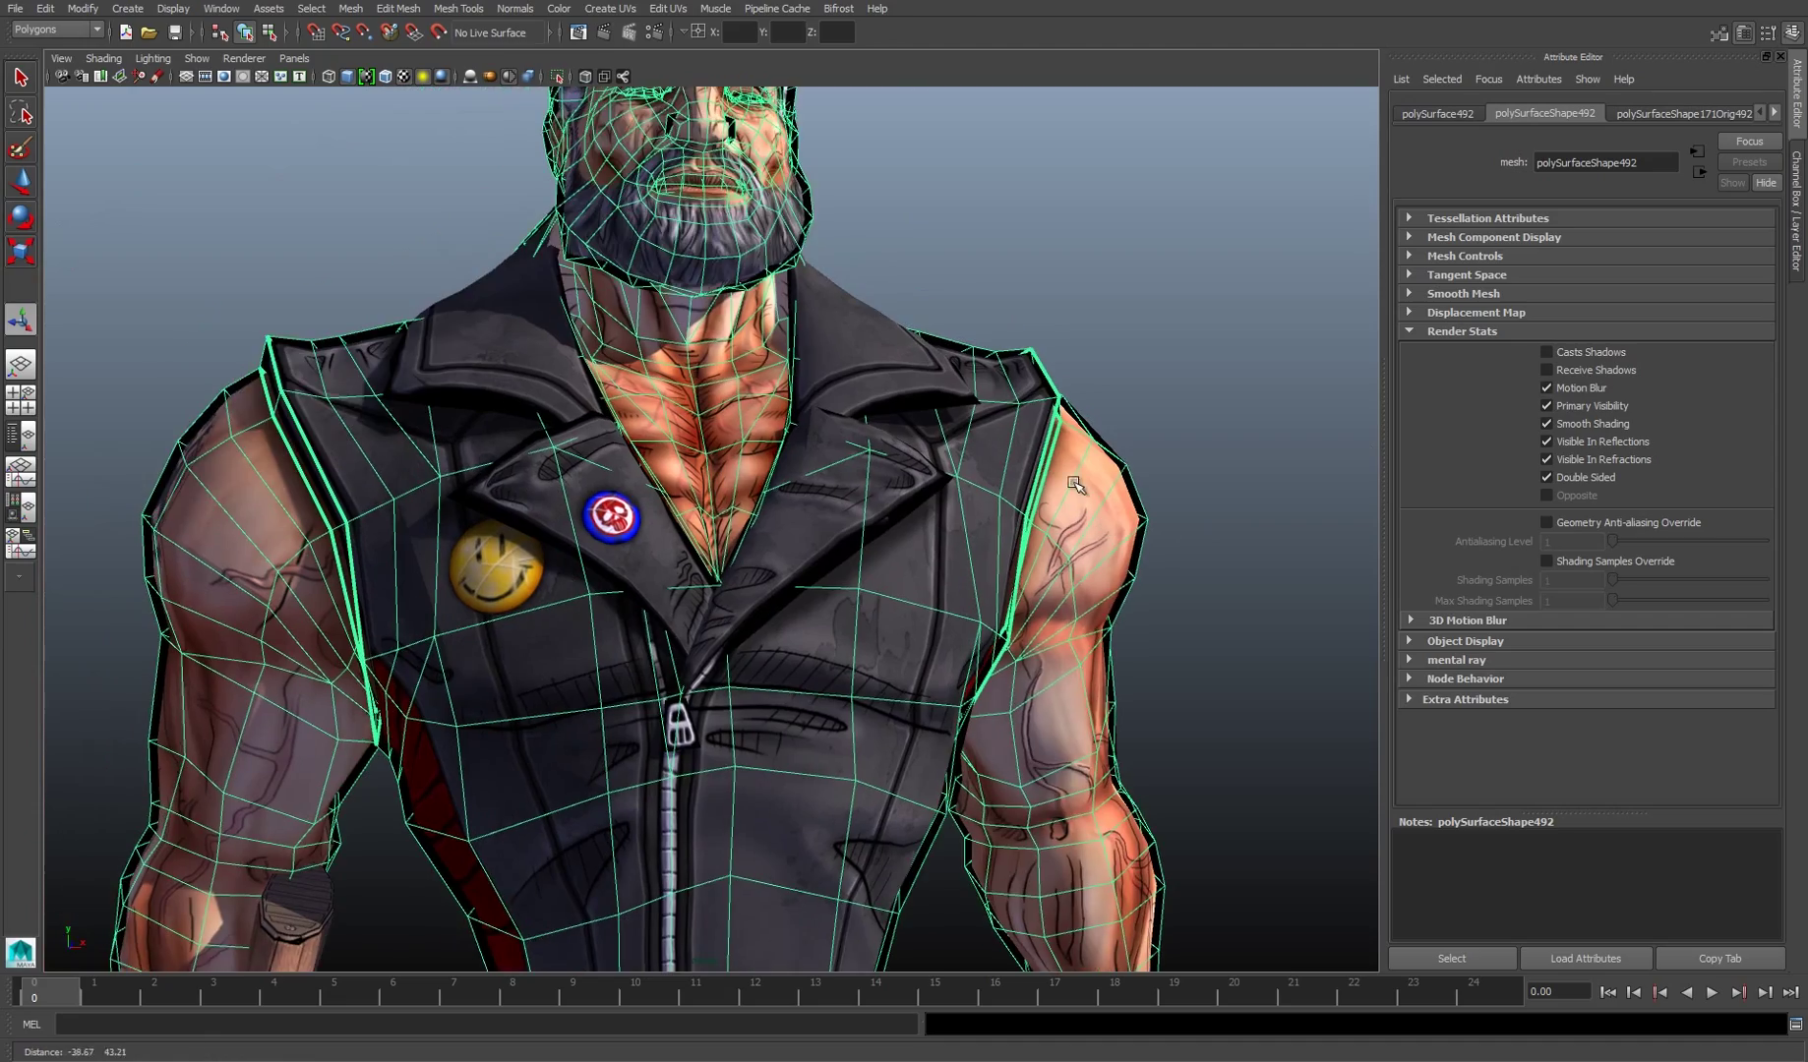
- Isolate the dupe layer's outline objects and select the r_collar_2 outline piece
click(1798, 167)
click(1697, 806)
key(ctrl+1)
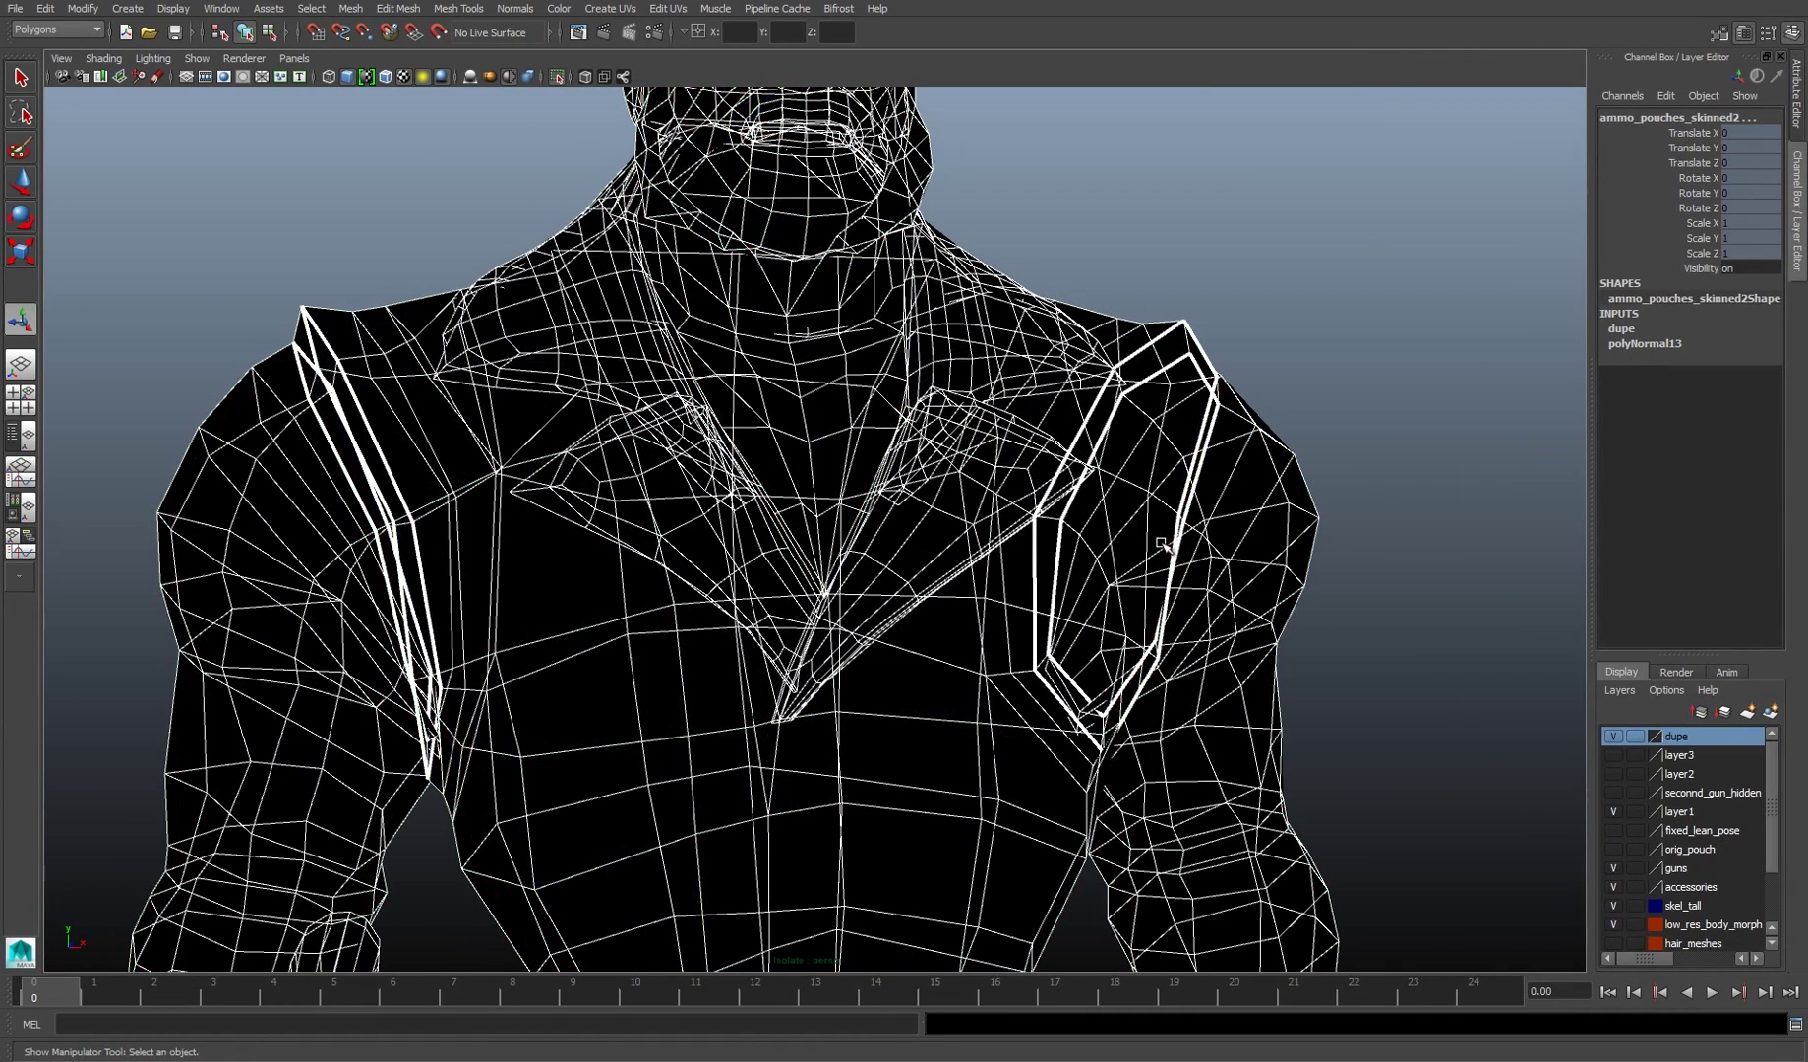
key(ctrl+z)
key(ctrl+z)
key(ctrl+z)
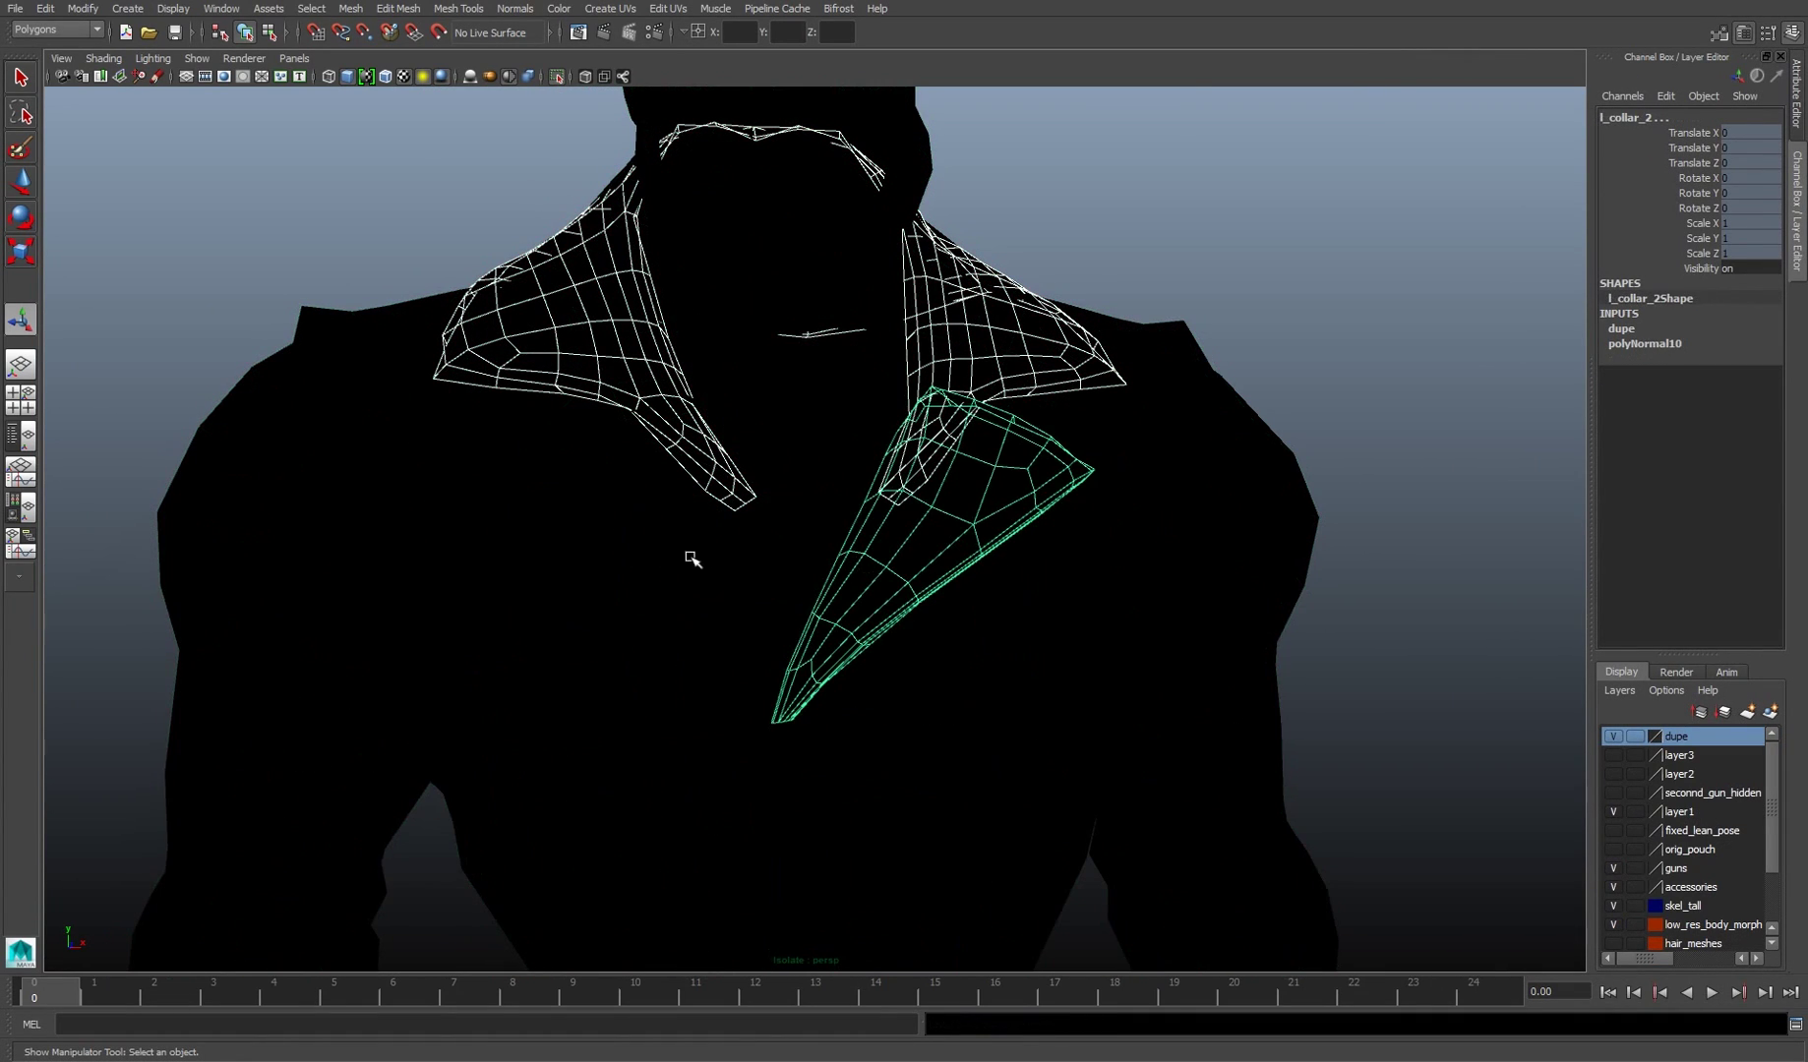
click(696, 559)
- Select all the collar outline faces and push them outward with Transform Component
shift+right_click(962, 481)
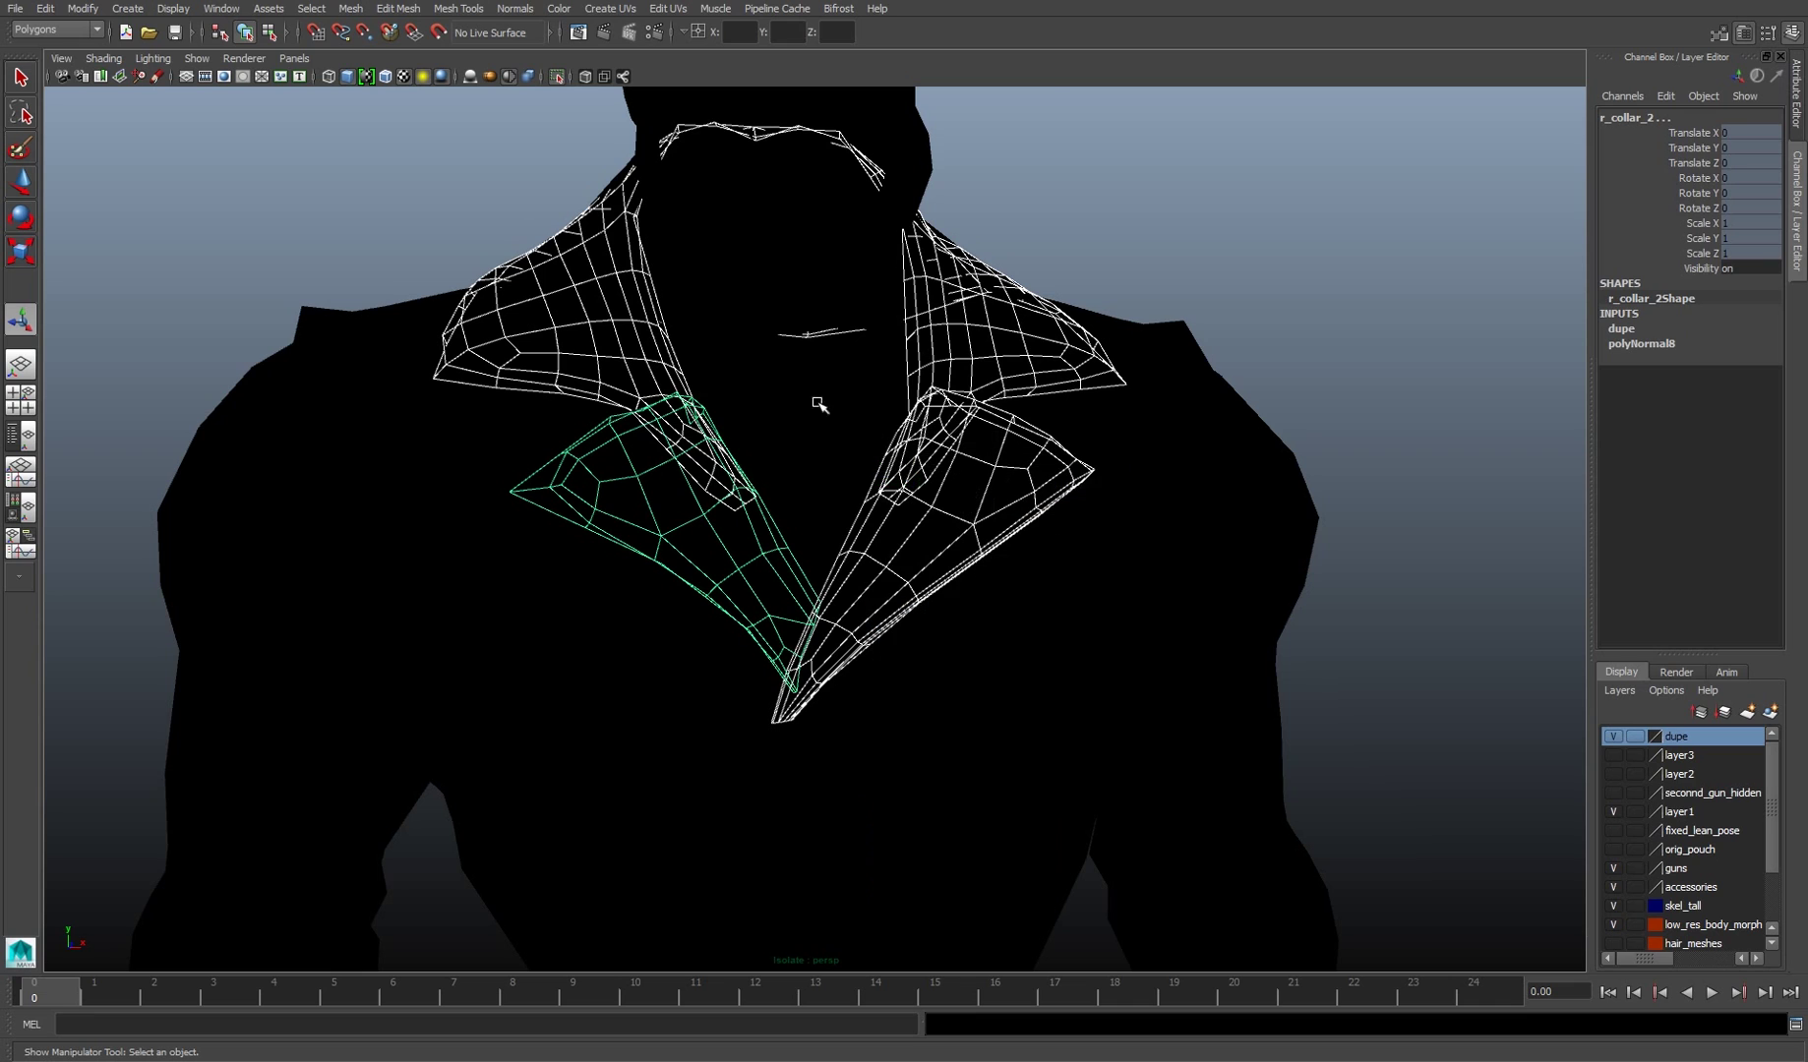
key(F11)
drag(392, 161, 1230, 666)
shift+right_click(1061, 492)
click(1086, 752)
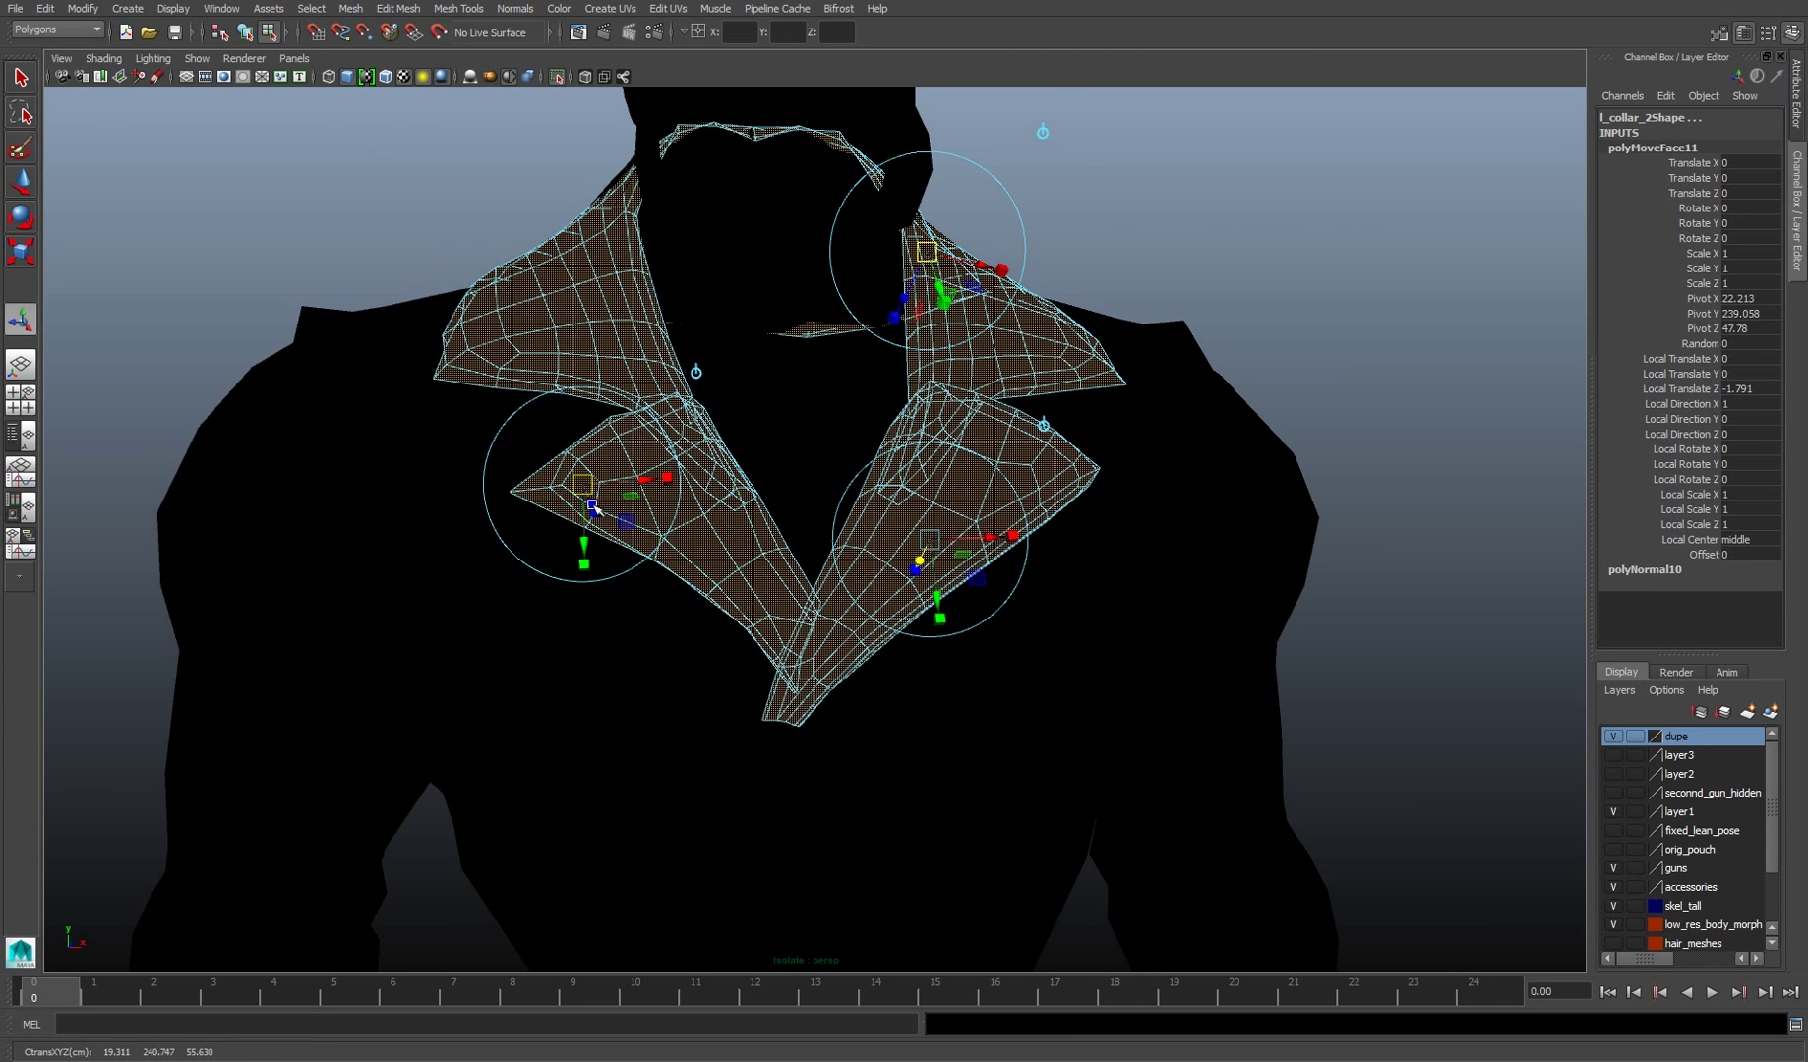
- Inspect the inflated collars, lower body and gun from several angles
drag(591, 506, 525, 496)
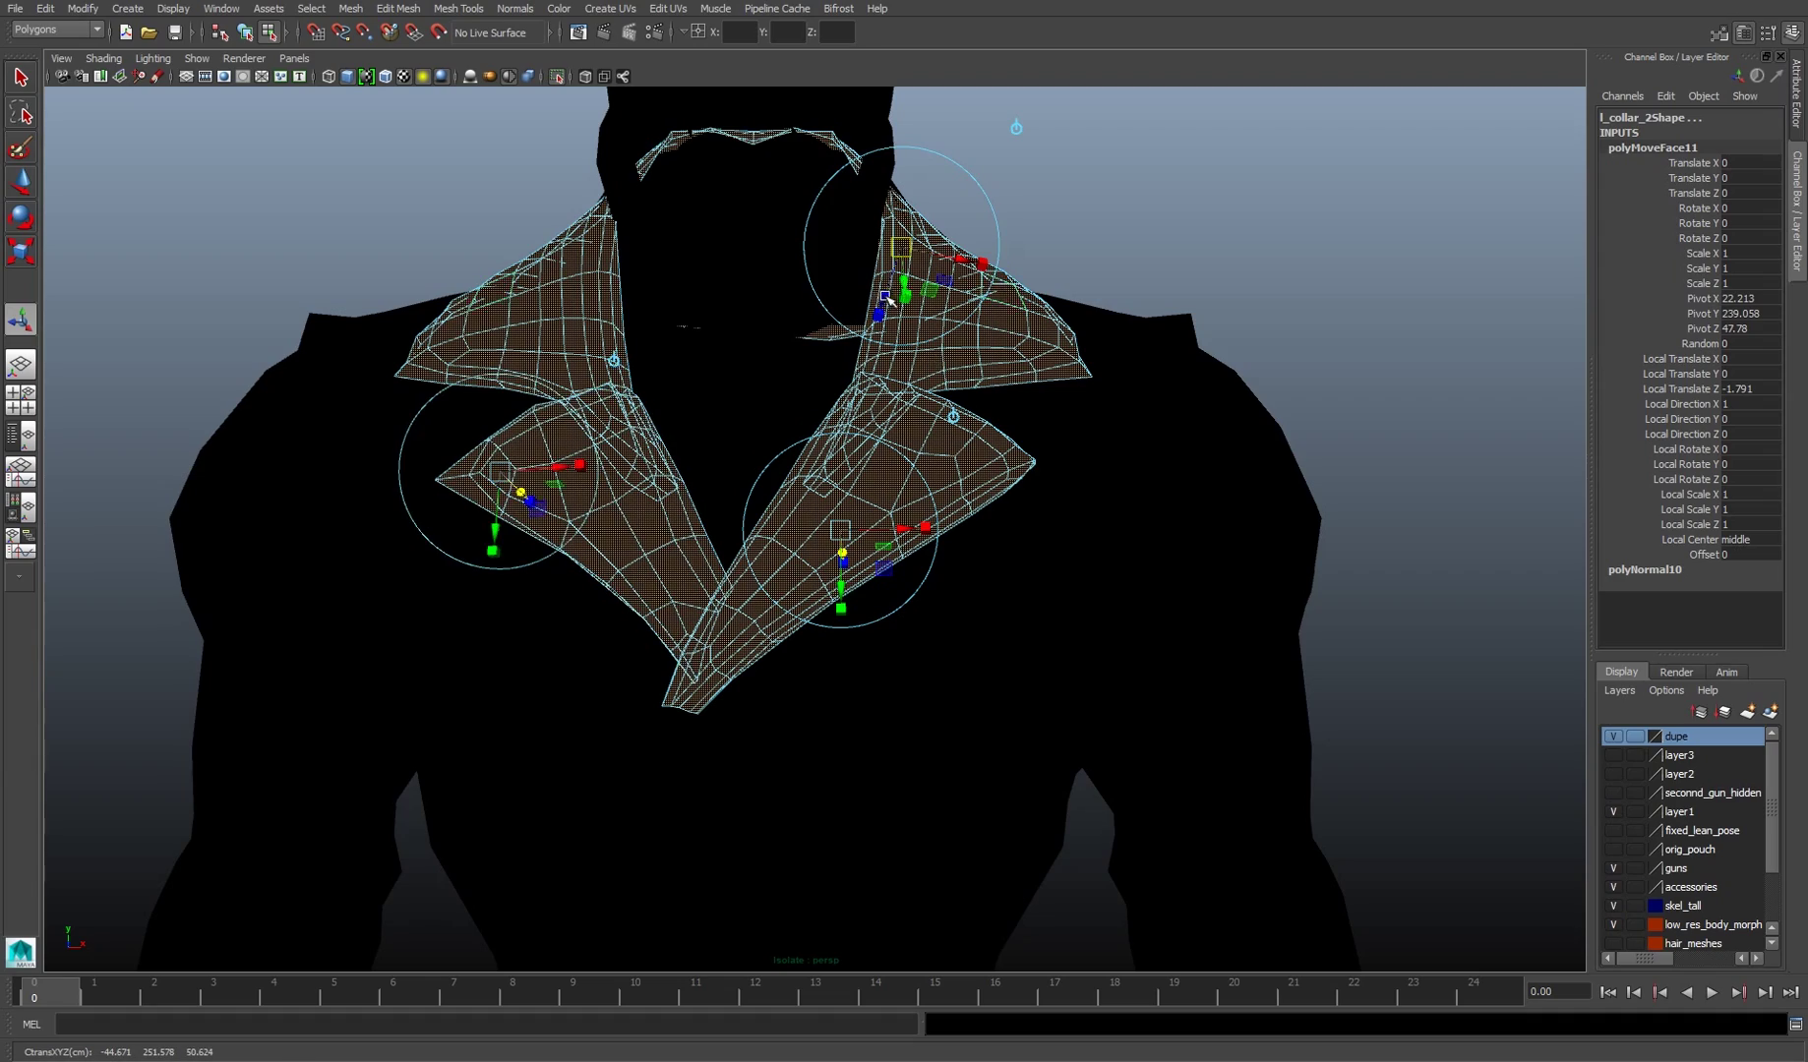
scroll(892, 295, down, 5)
drag(936, 517, 942, 676)
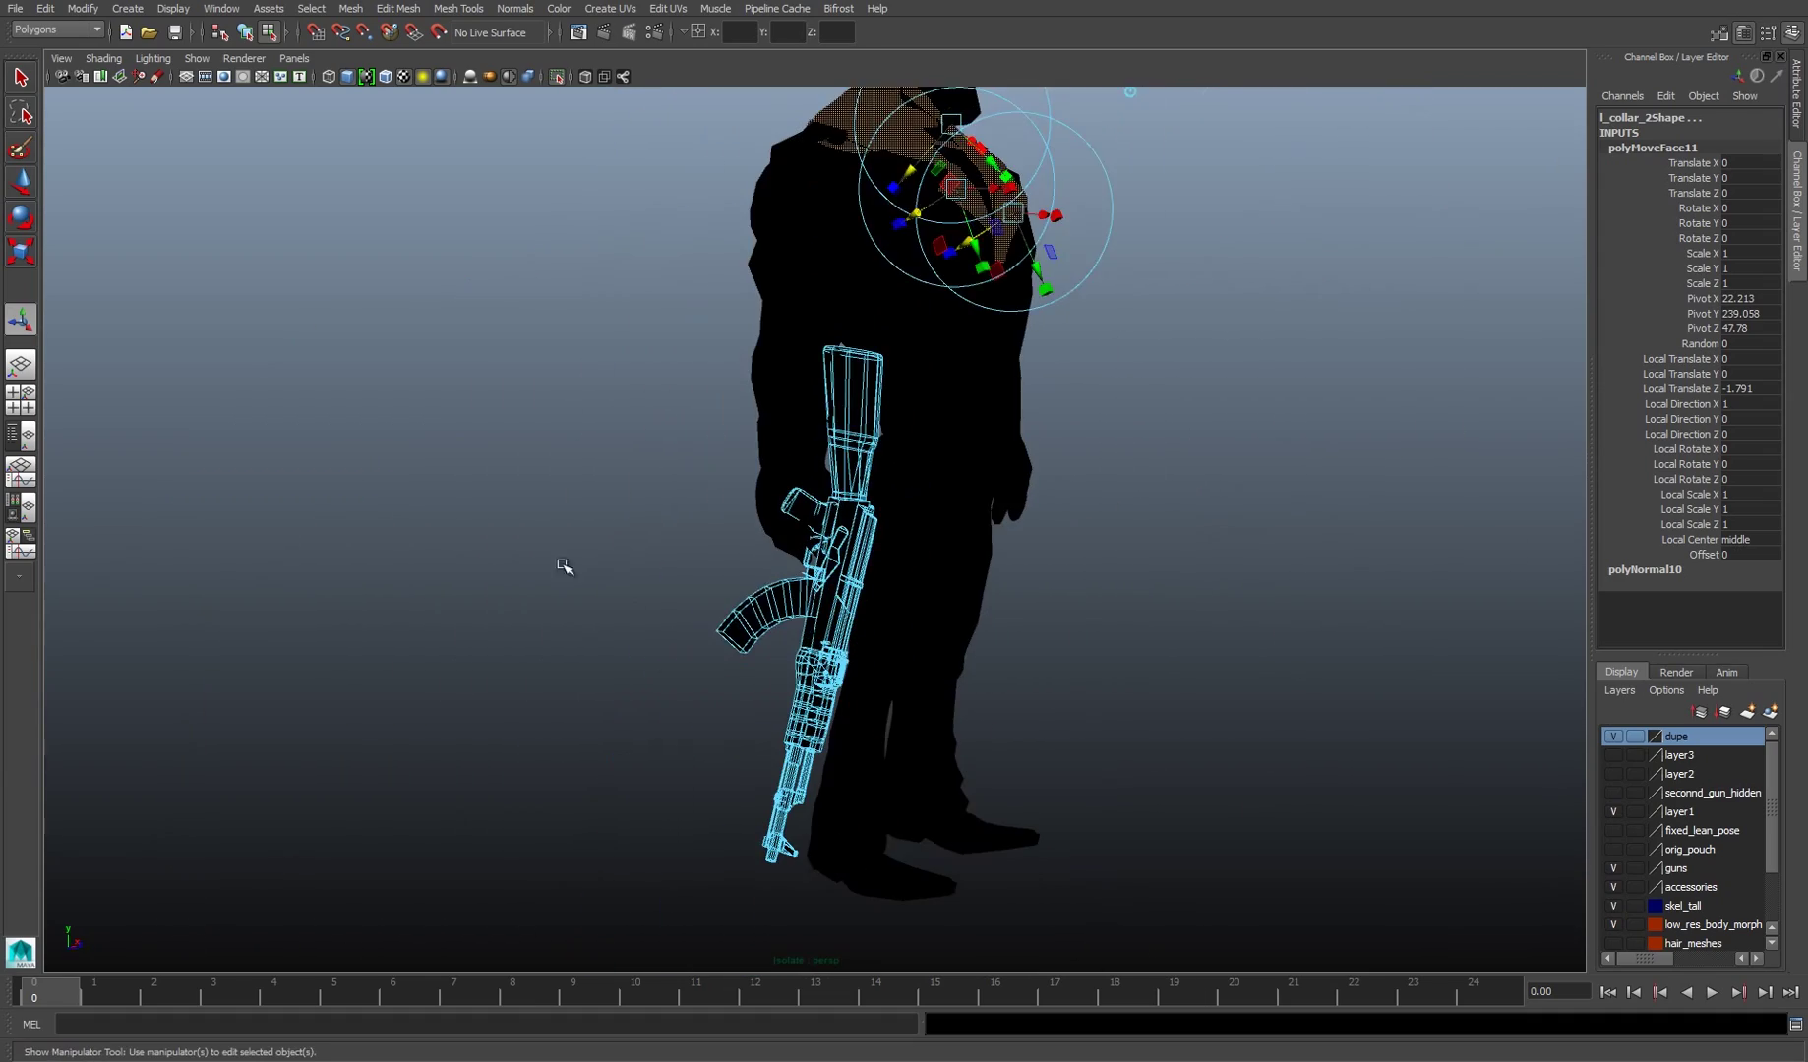
scroll(942, 677, up, 4)
click(793, 611)
drag(793, 611, 786, 497)
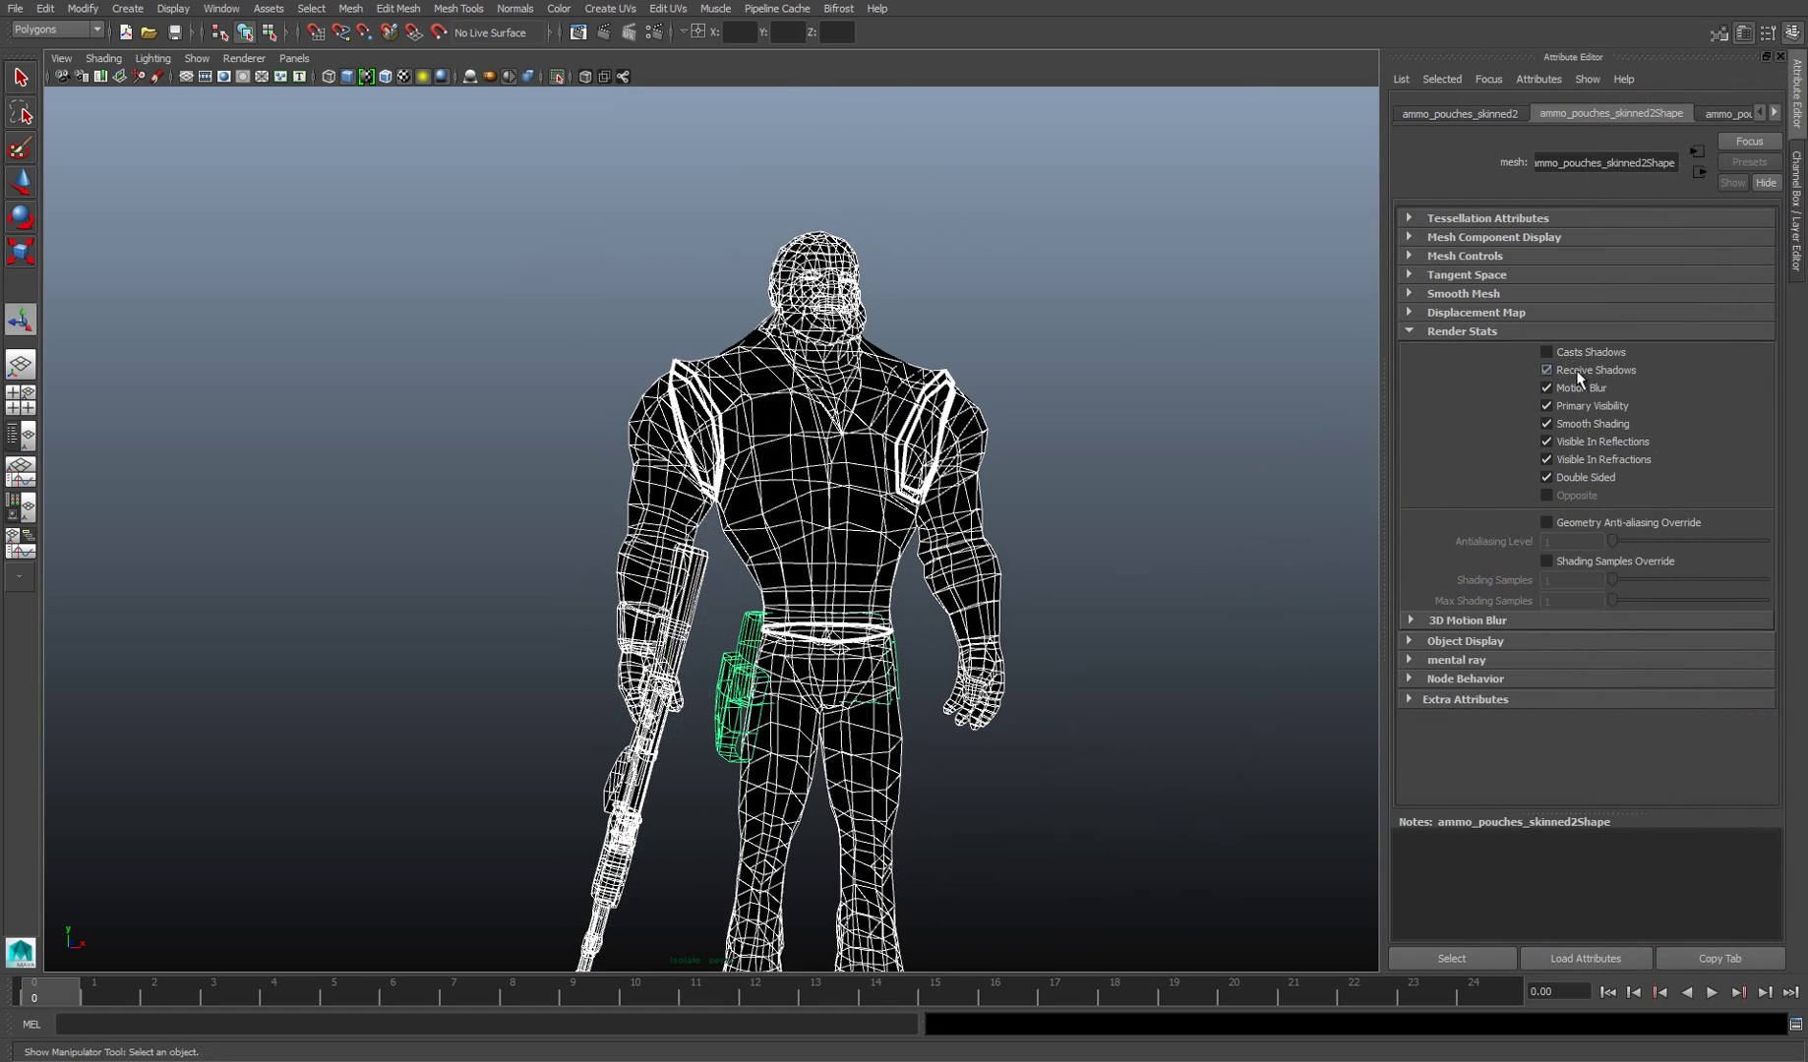
- Select the body, back collar and r_collar_2 outline pieces in turn, then clear the selection
click(881, 507)
click(883, 350)
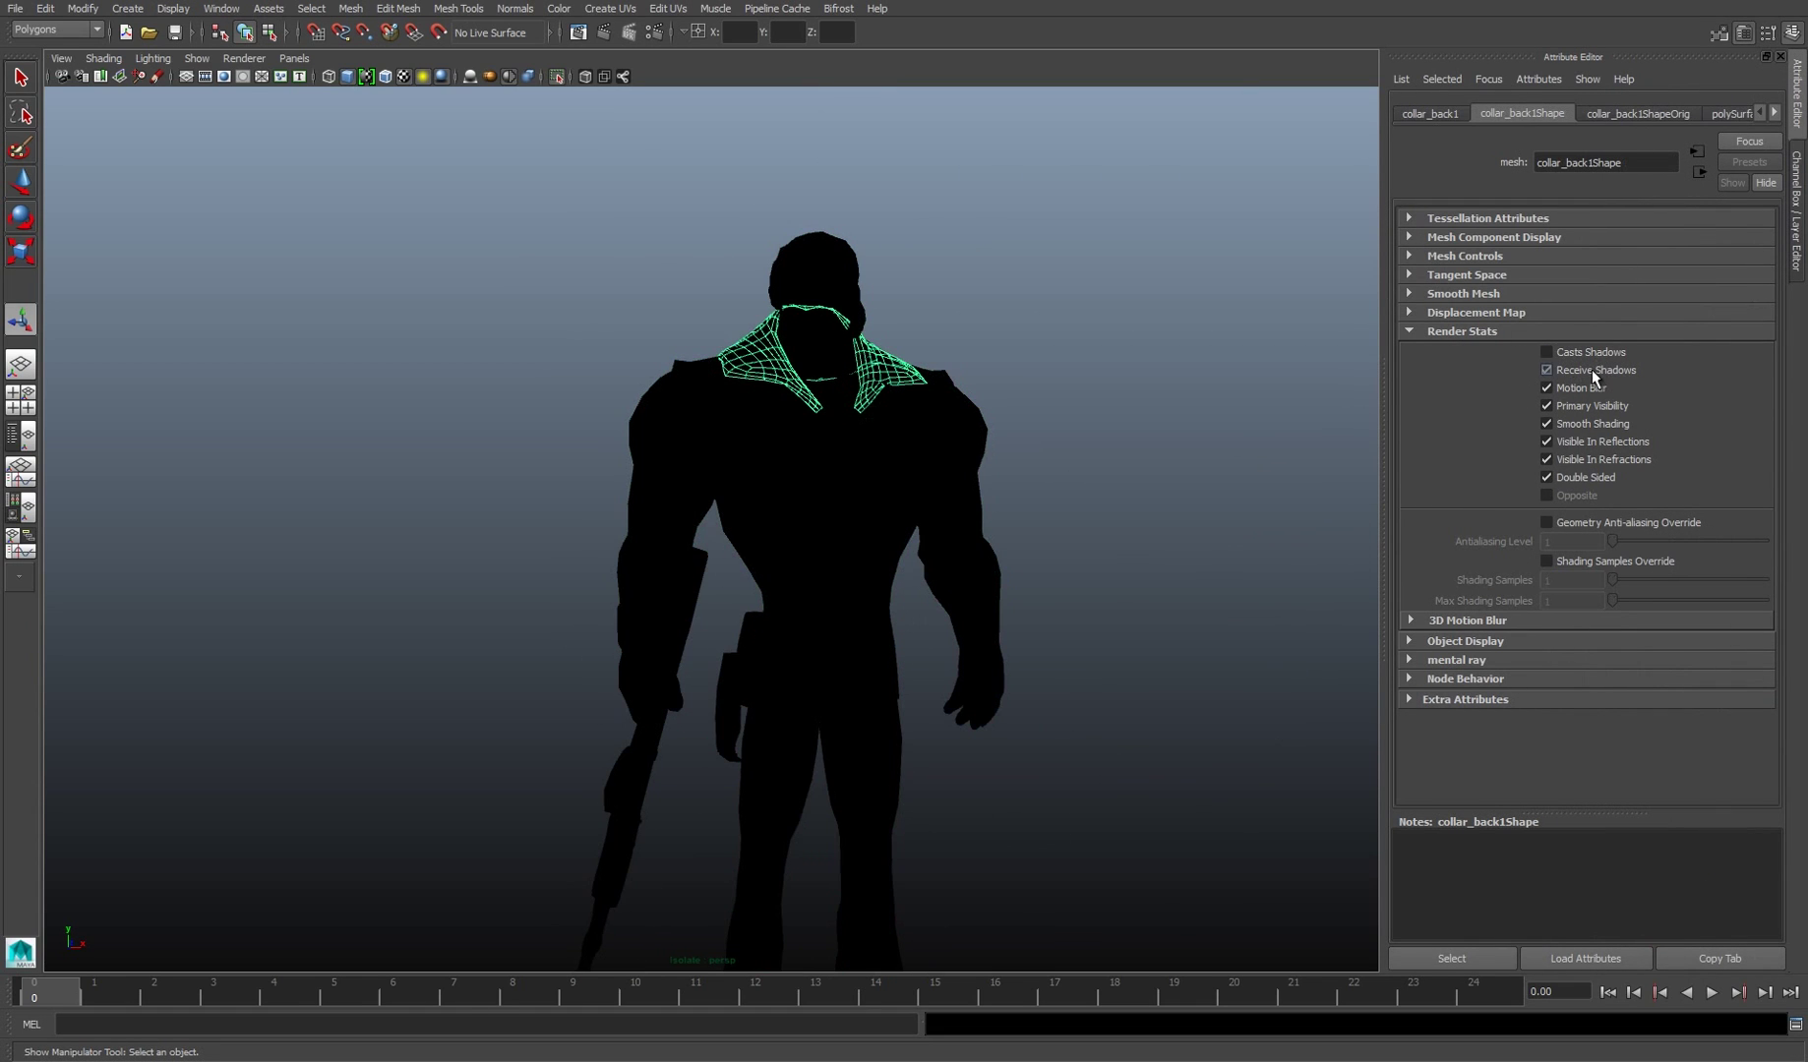
click(901, 442)
click(799, 403)
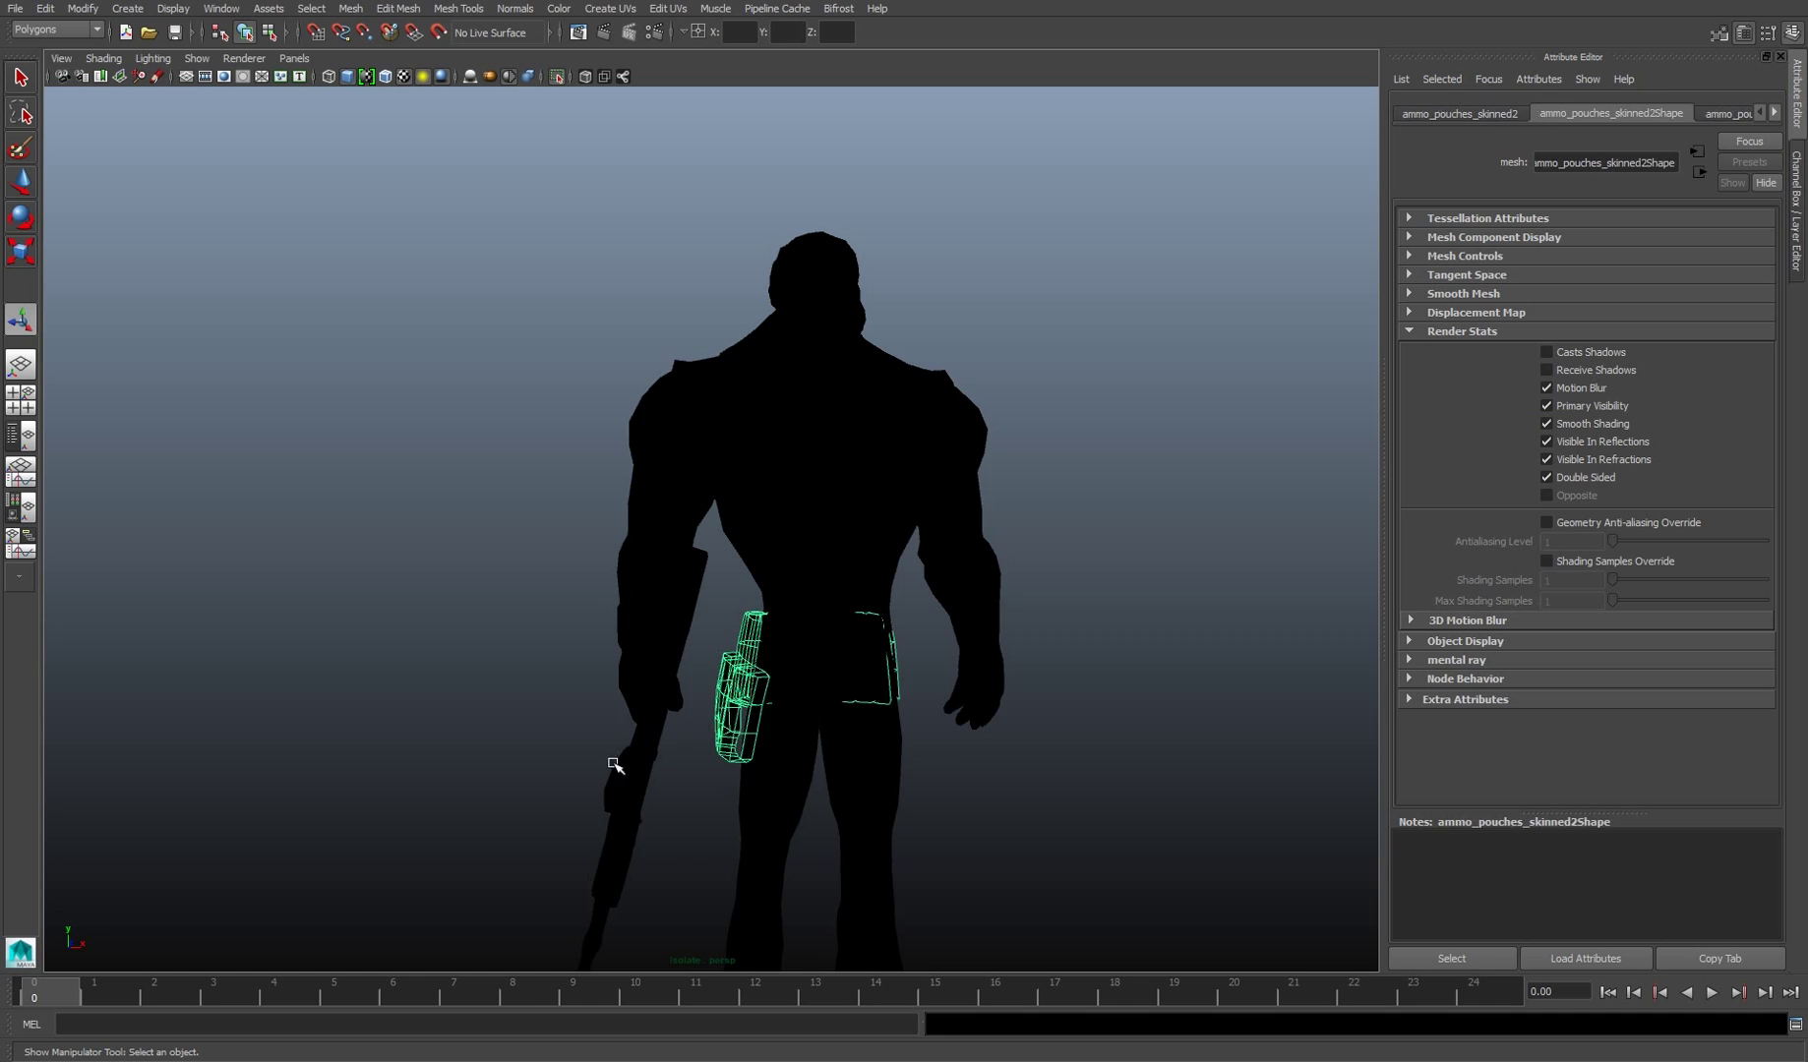
click(1797, 207)
click(1222, 597)
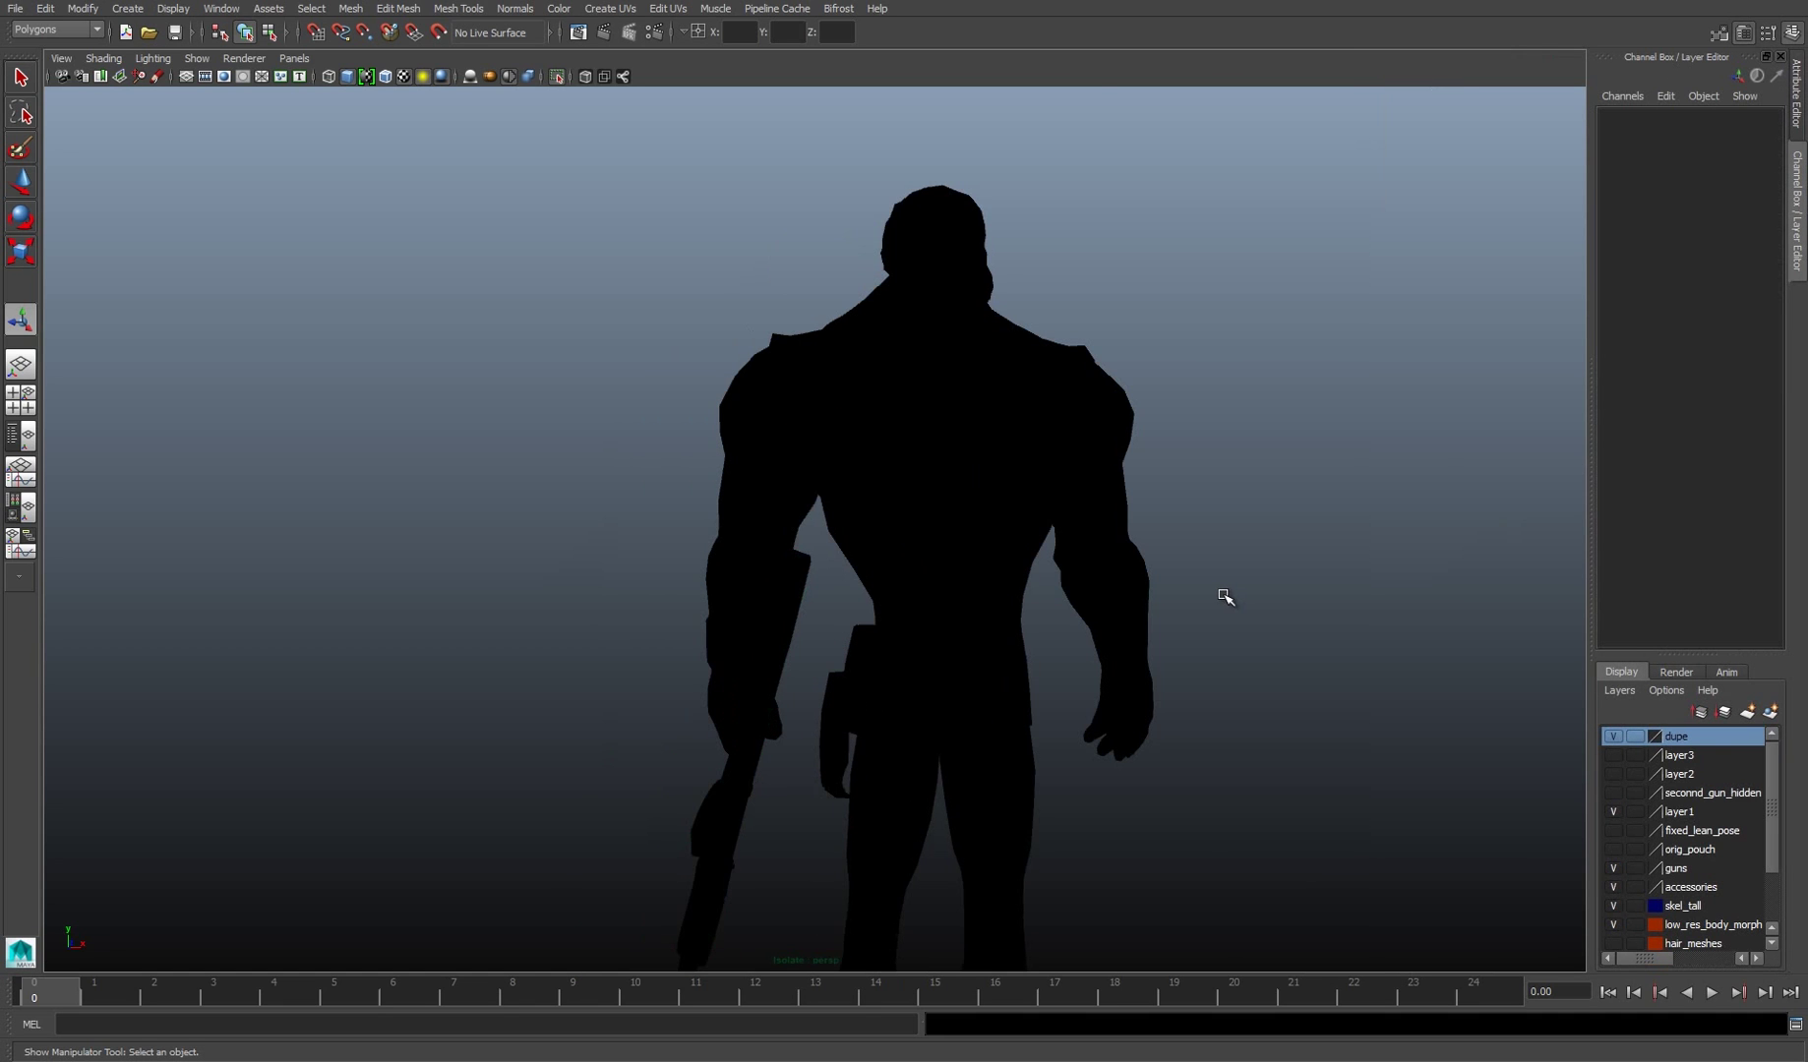
- Select the head outline mesh in wireframe and open the UV Texture Editor
key(6)
drag(1174, 598, 852, 632)
scroll(1008, 646, up, 8)
scroll(853, 631, down, 8)
click(854, 394)
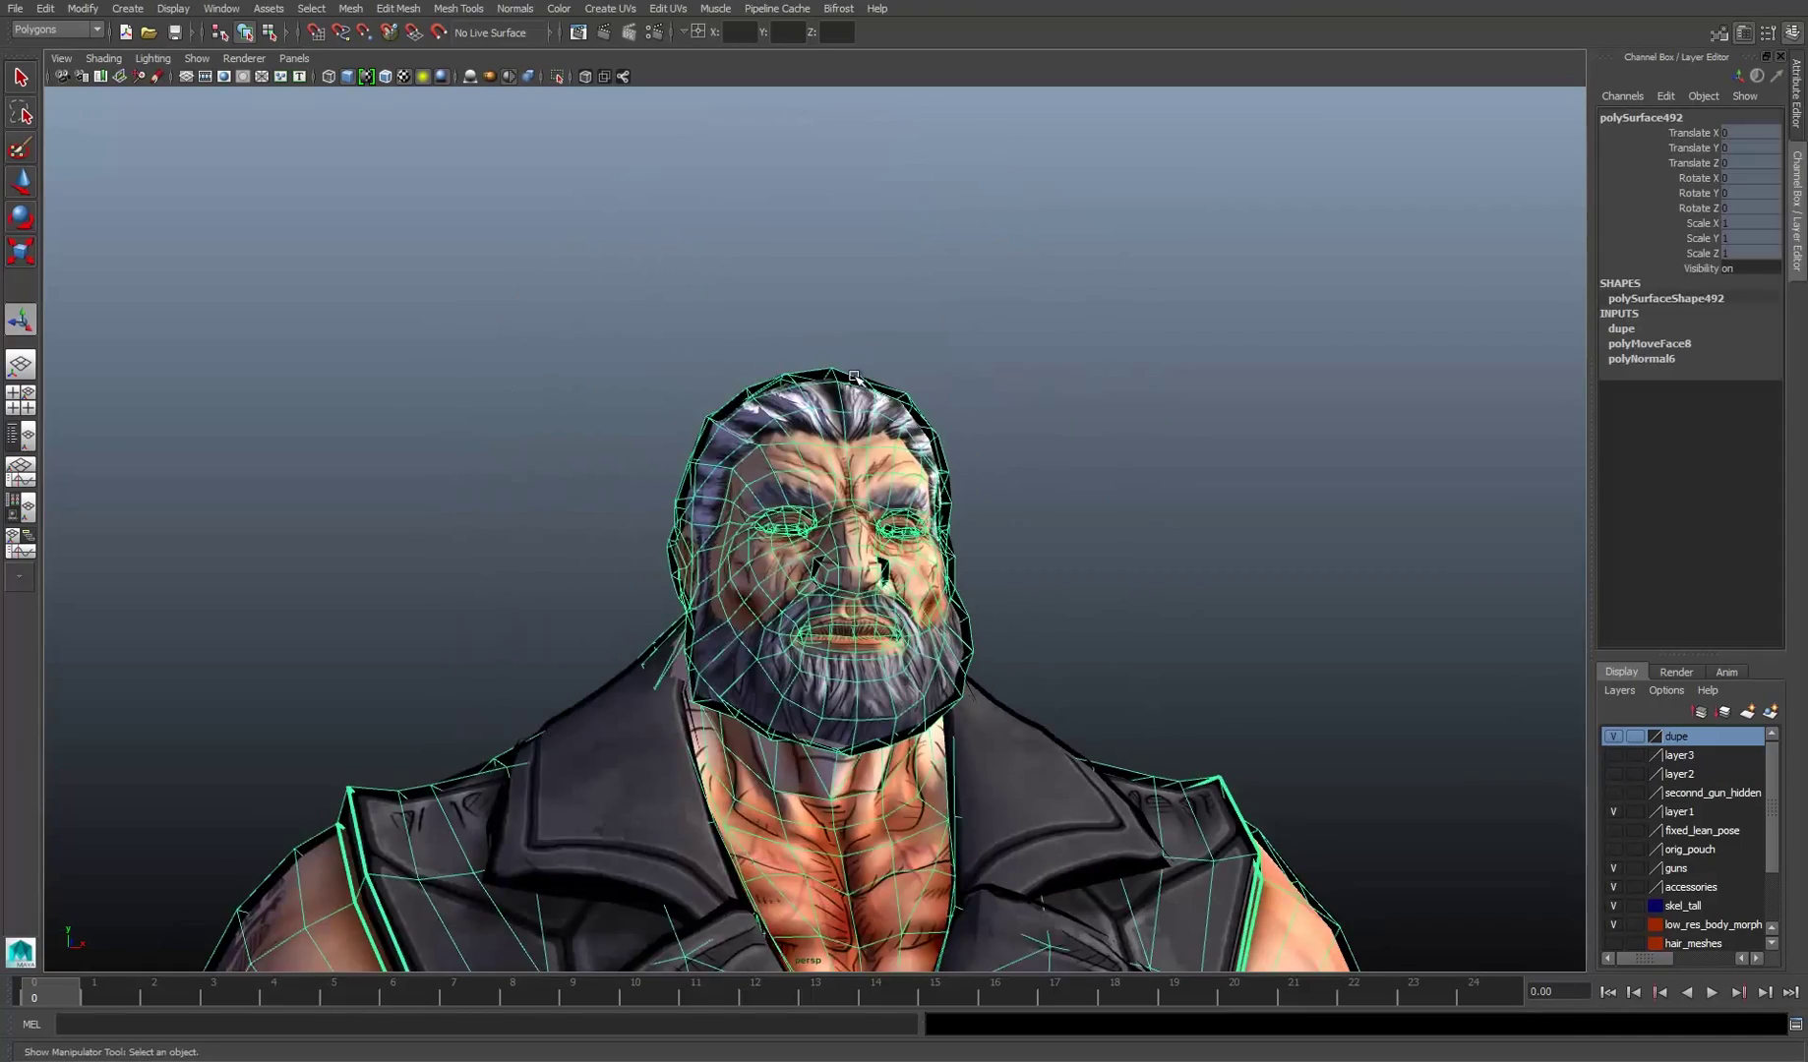
key(4)
click(222, 9)
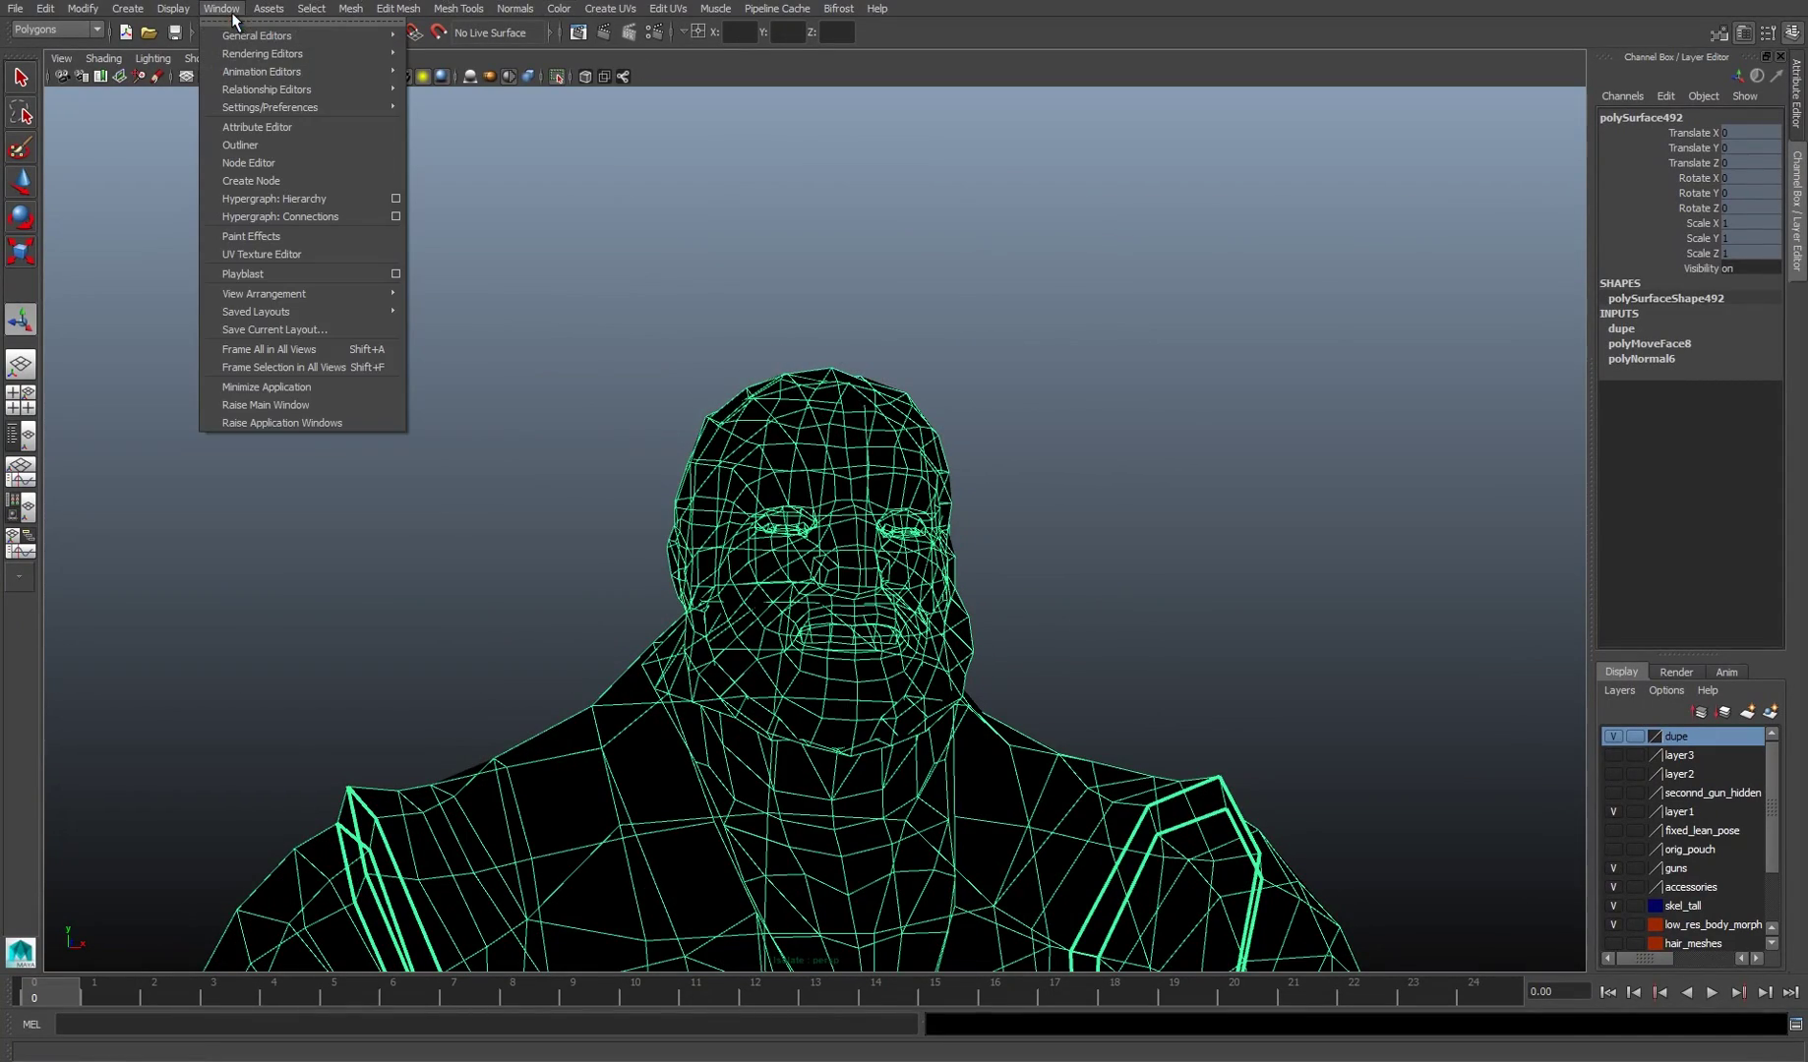
click(262, 254)
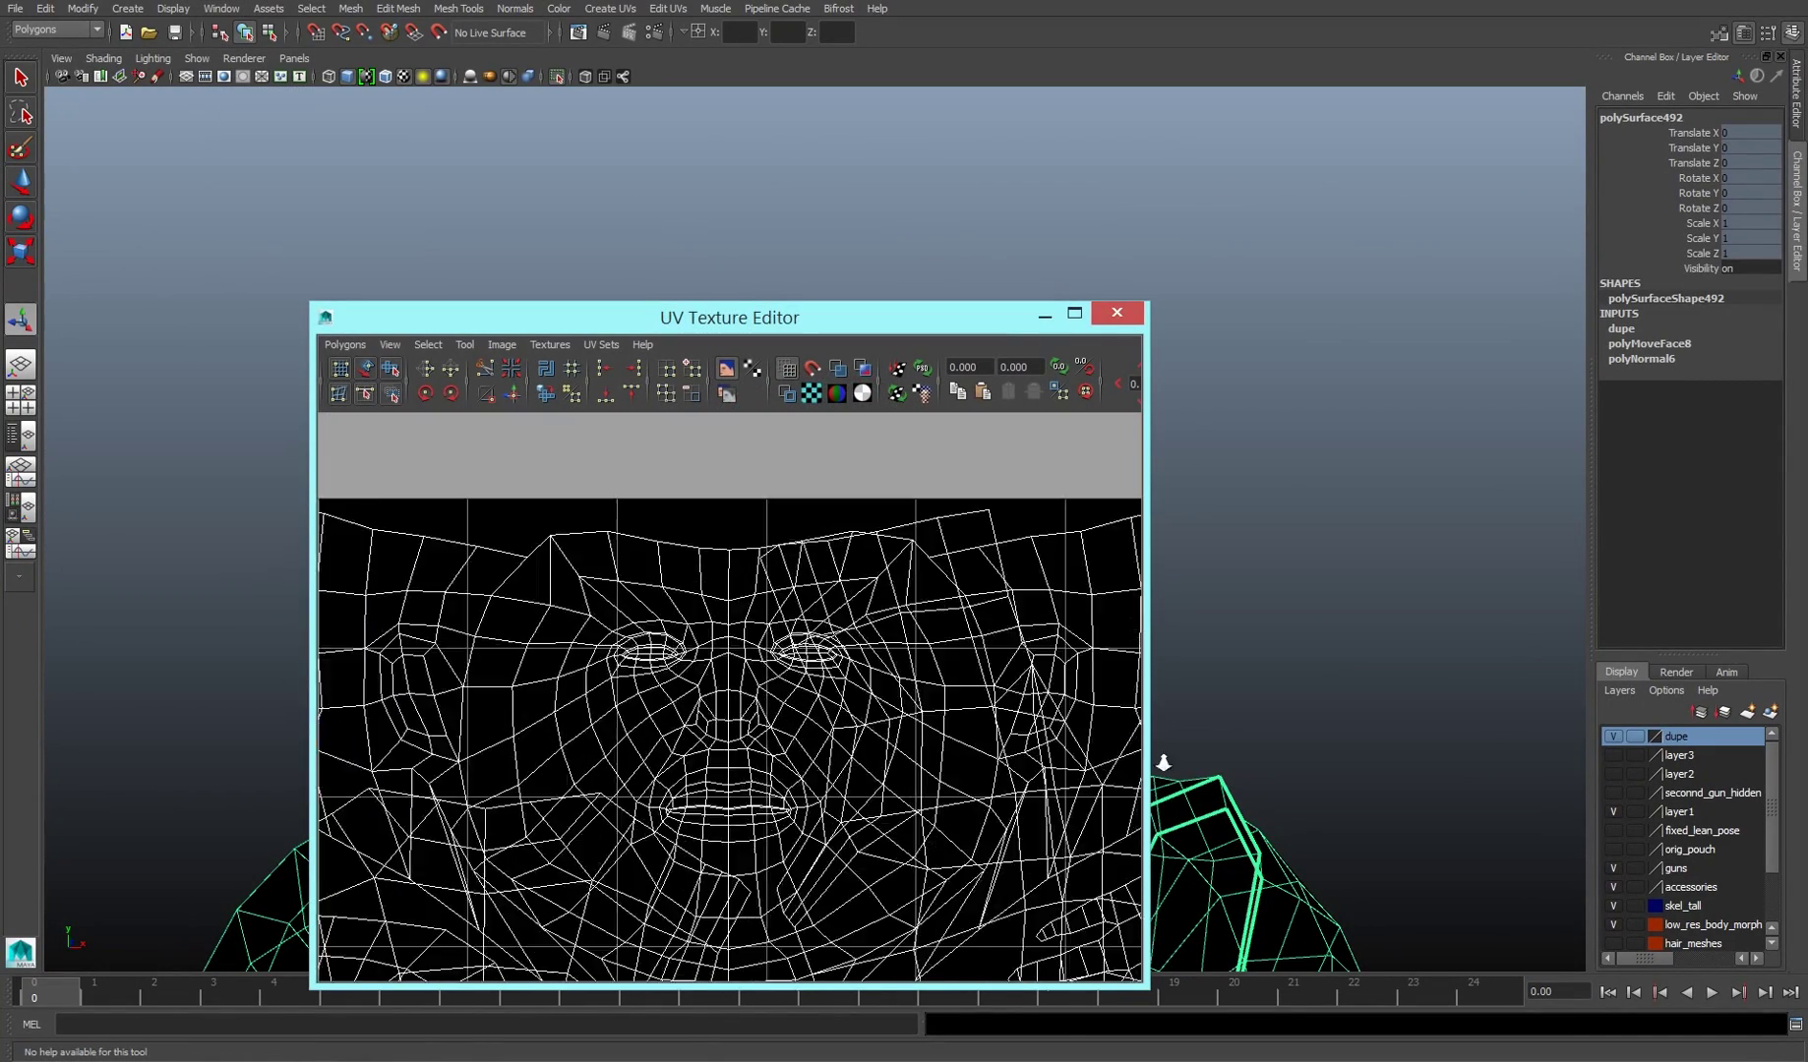
- Grow the vertex selection around the eyes to fix them, then return to object mode
right_click(476, 581)
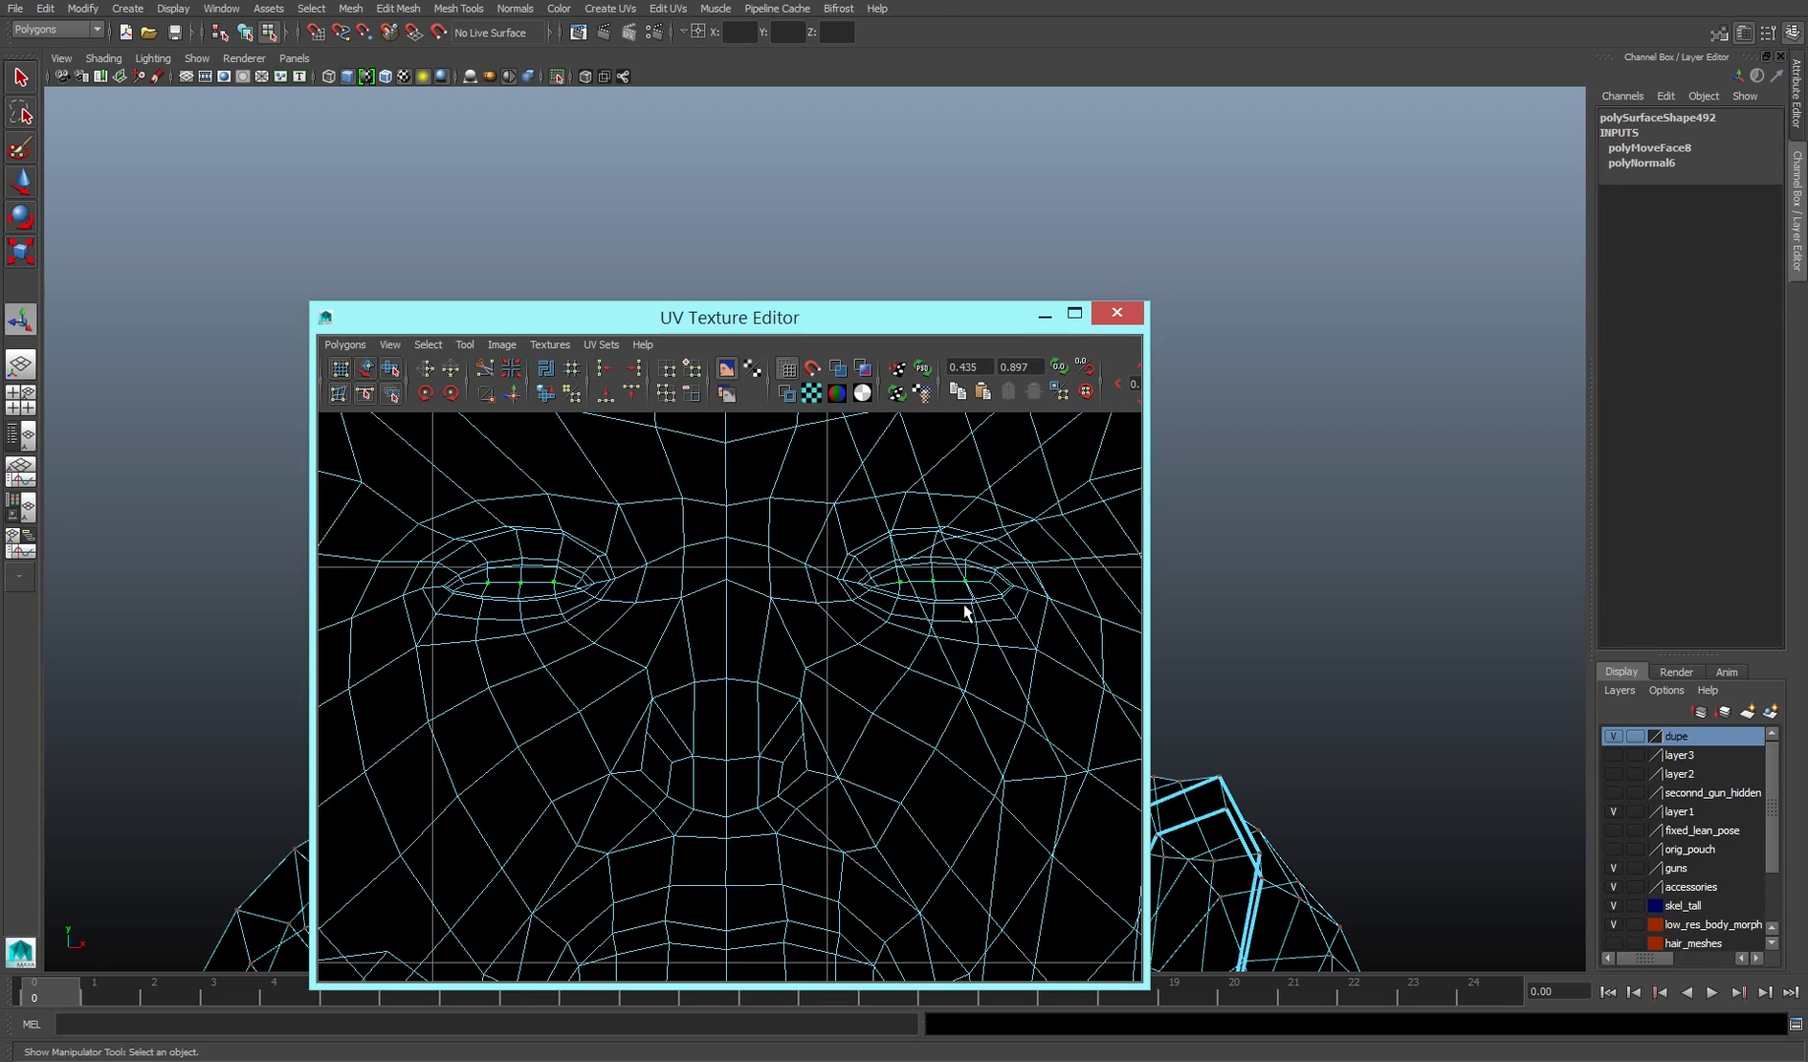
shift+right_click(931, 669)
drag(1069, 639, 837, 728)
drag(902, 851, 817, 587)
right_click(1013, 595)
click(1044, 638)
- Select the ammo pouch and frame it in a wireframe view
click(816, 587)
key(4)
click(196, 58)
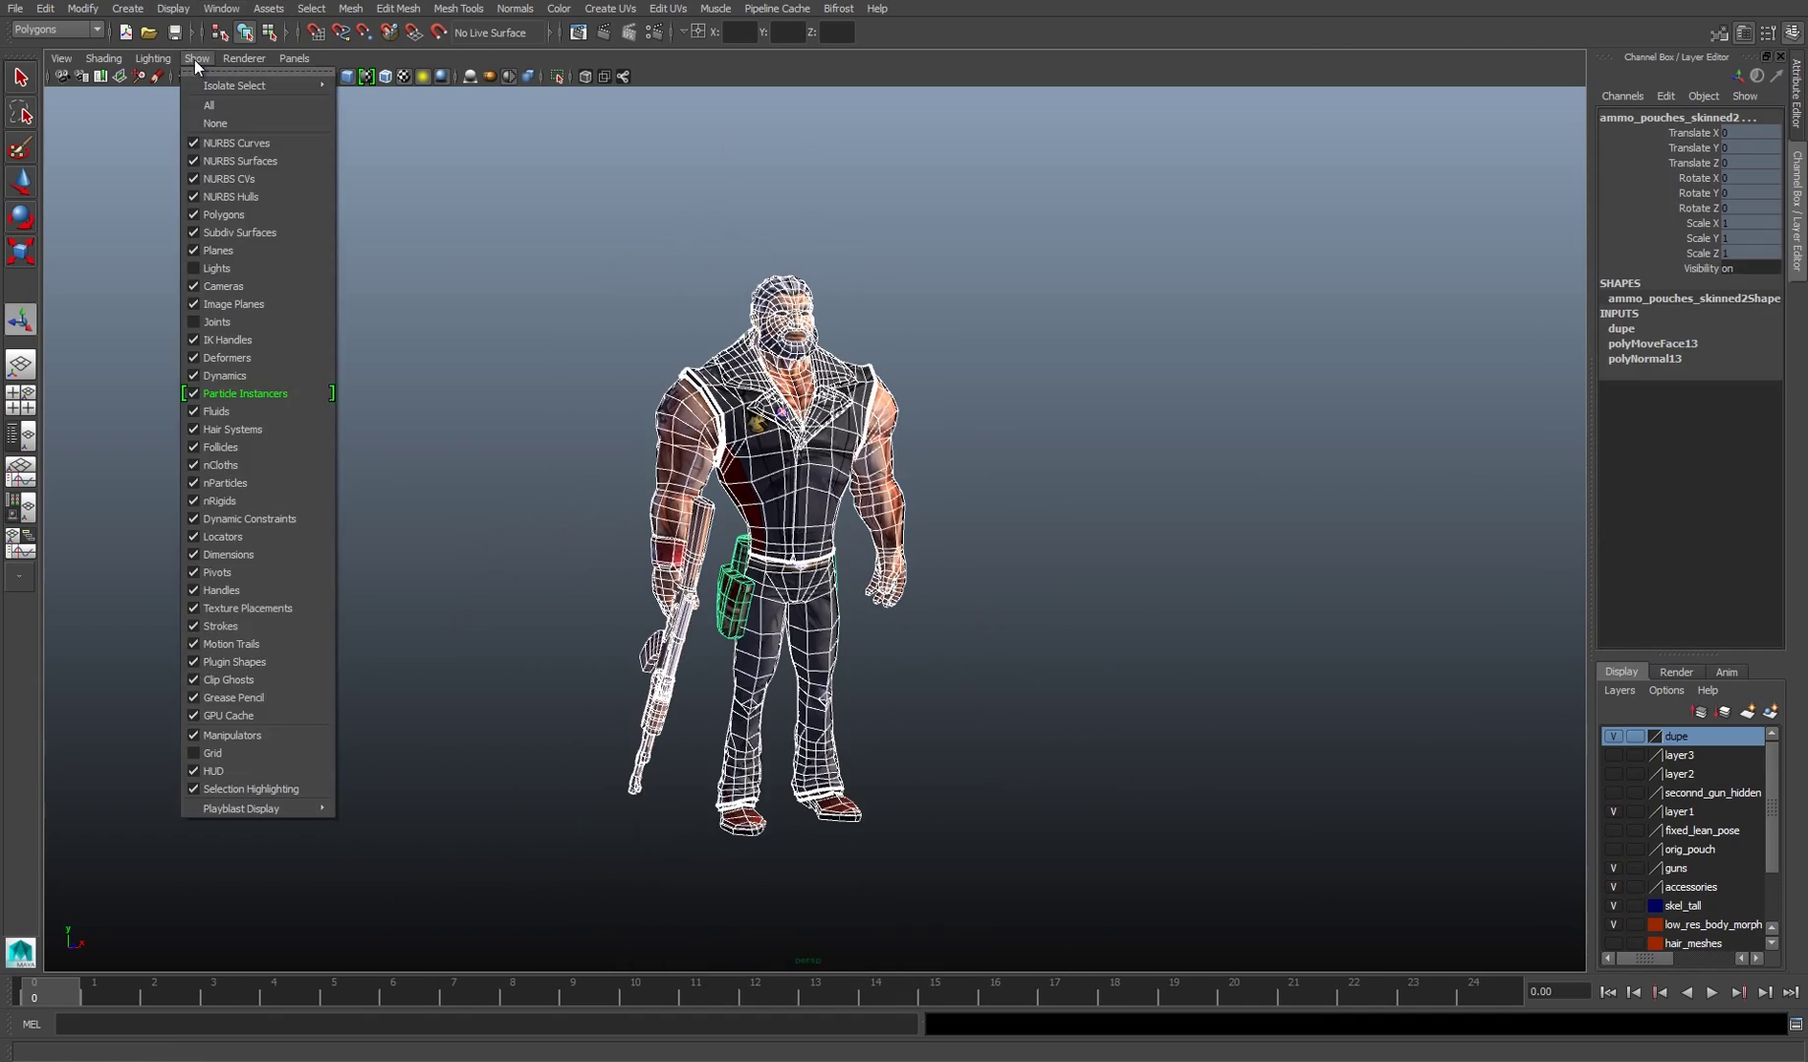
key(Escape)
scroll(865, 638, up, 3)
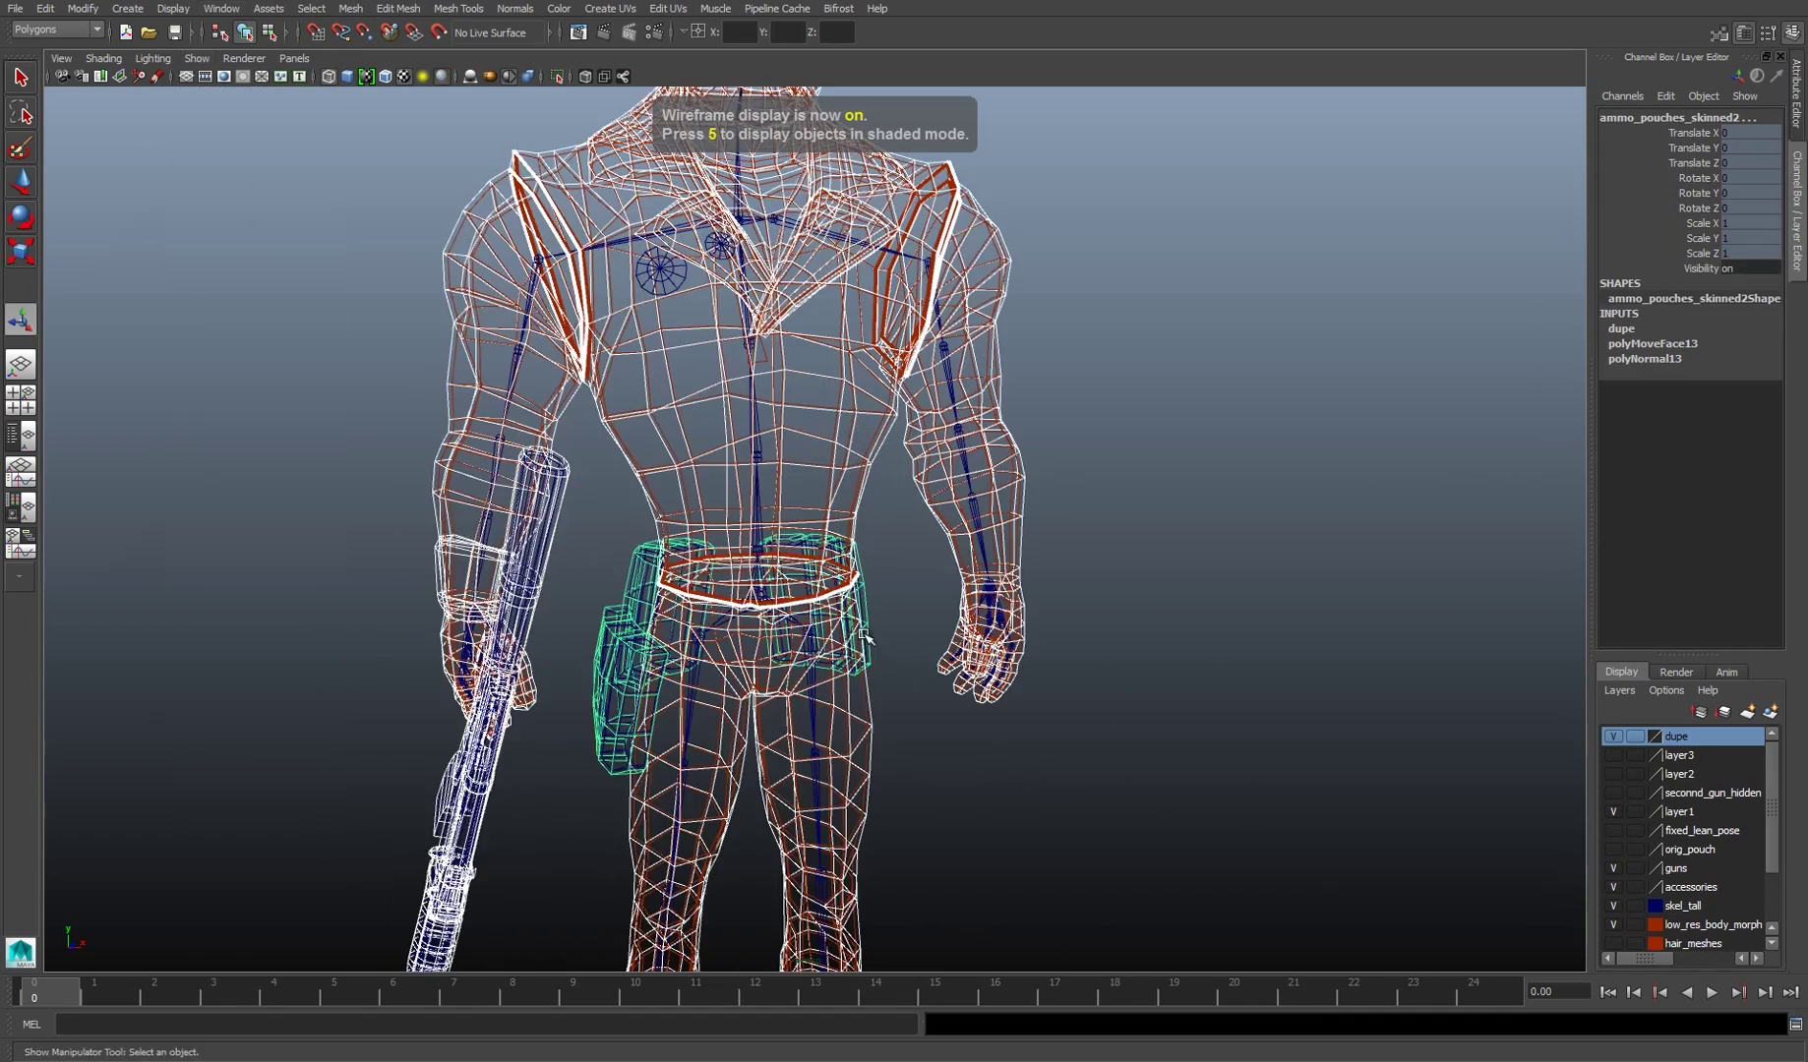
key(q)
key(ctrl+z)
key(ctrl+z)
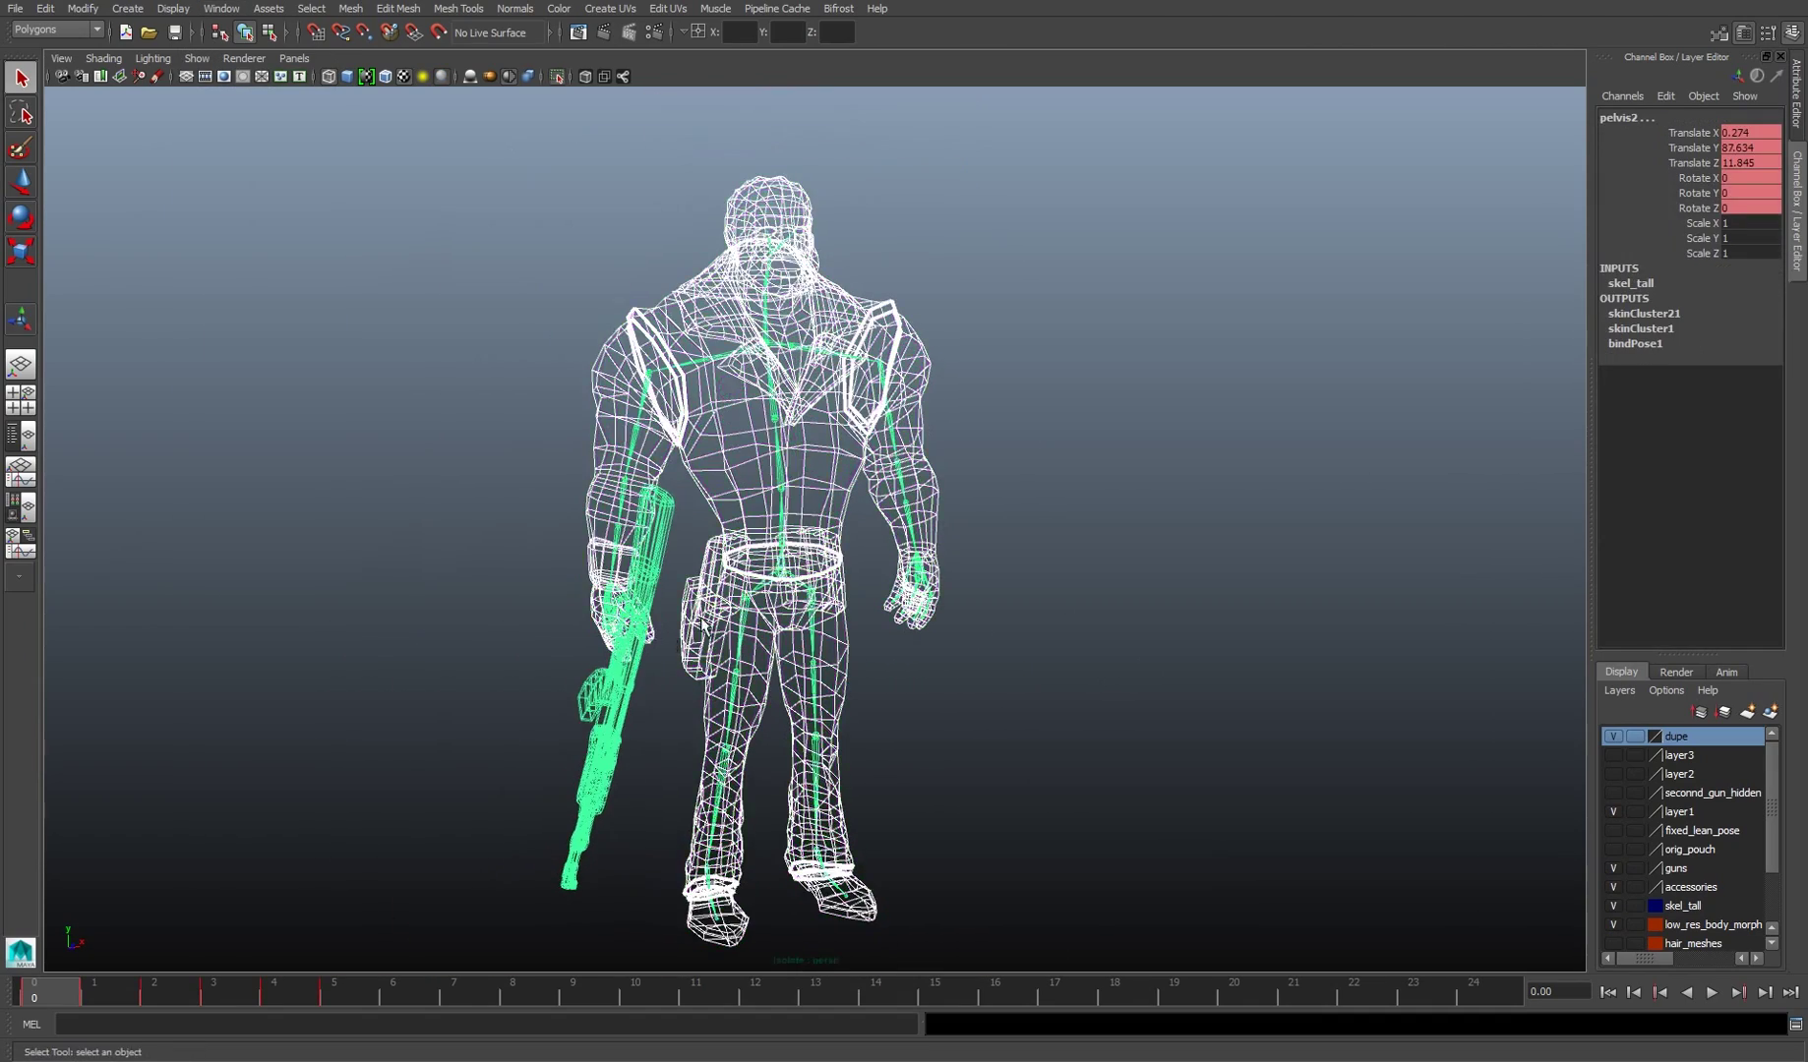
key(shift+z)
scroll(791, 640, up, 2)
scroll(792, 640, up, 2)
drag(792, 640, 670, 557)
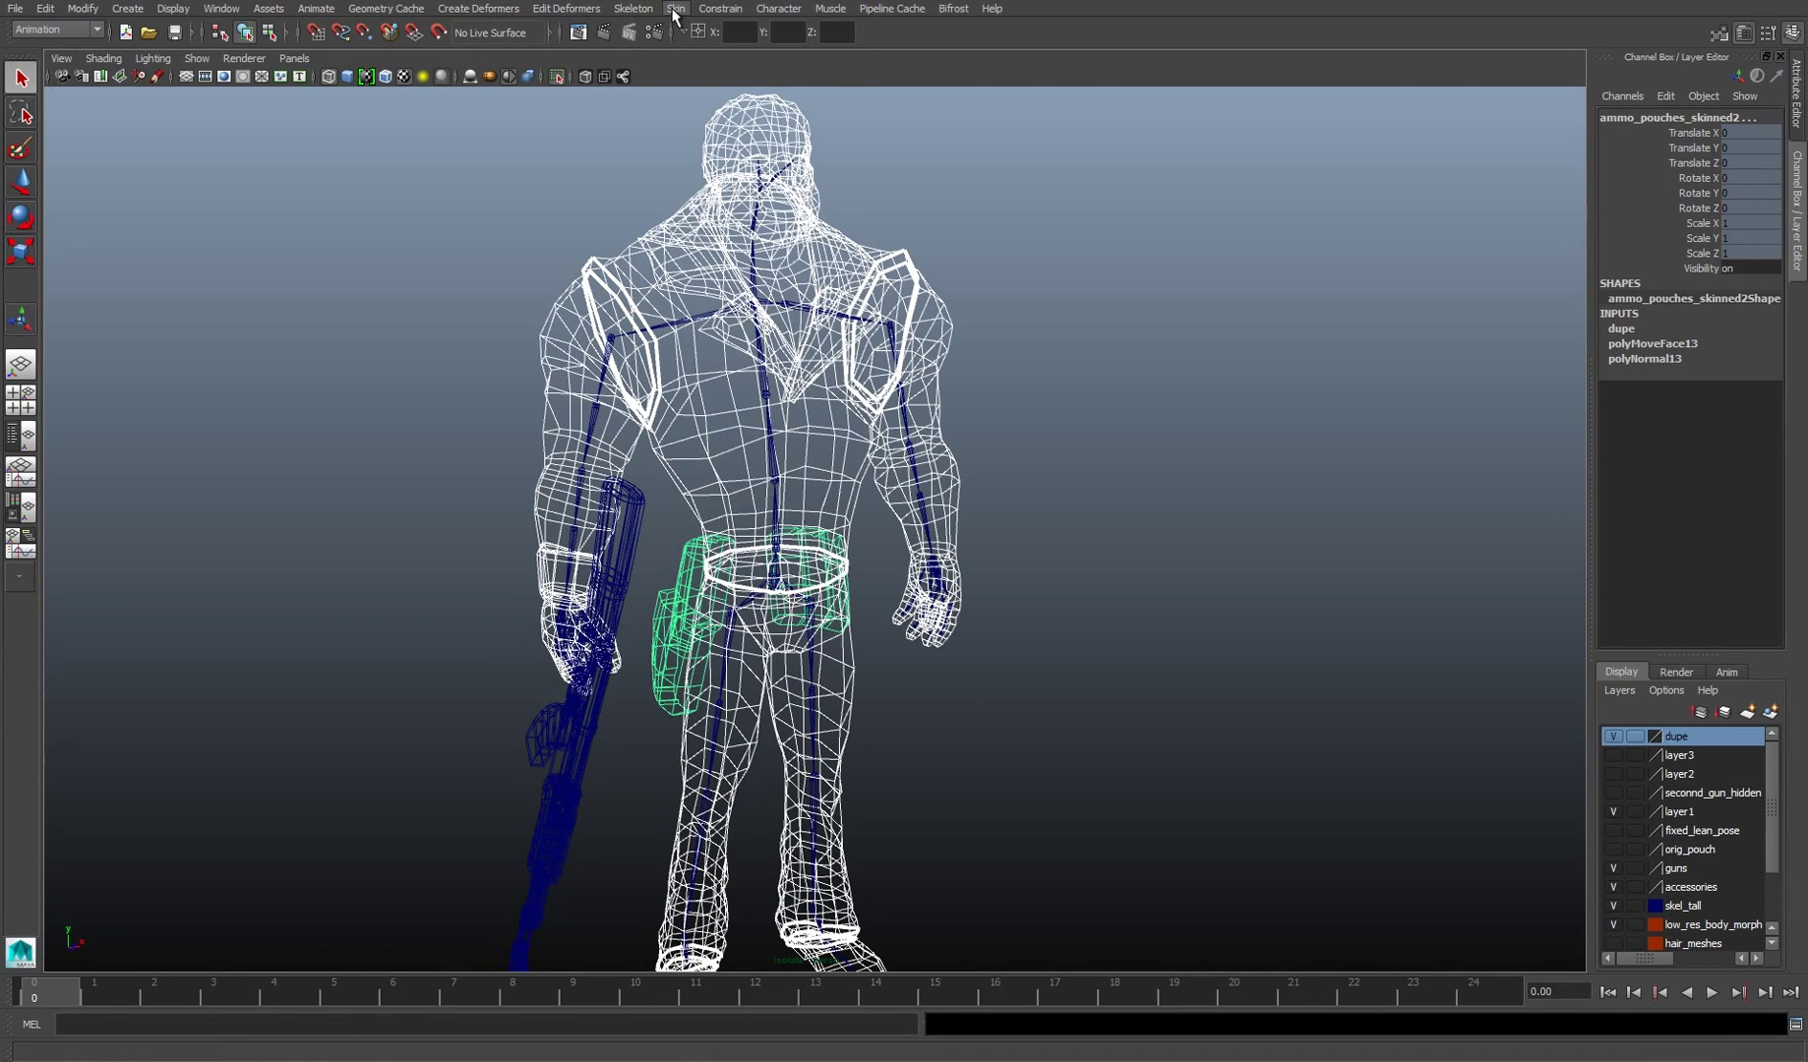
- Switch to the Animation menu set and Smooth Bind the ammo pouch to the skeleton
click(35, 46)
click(674, 9)
click(708, 47)
click(1026, 547)
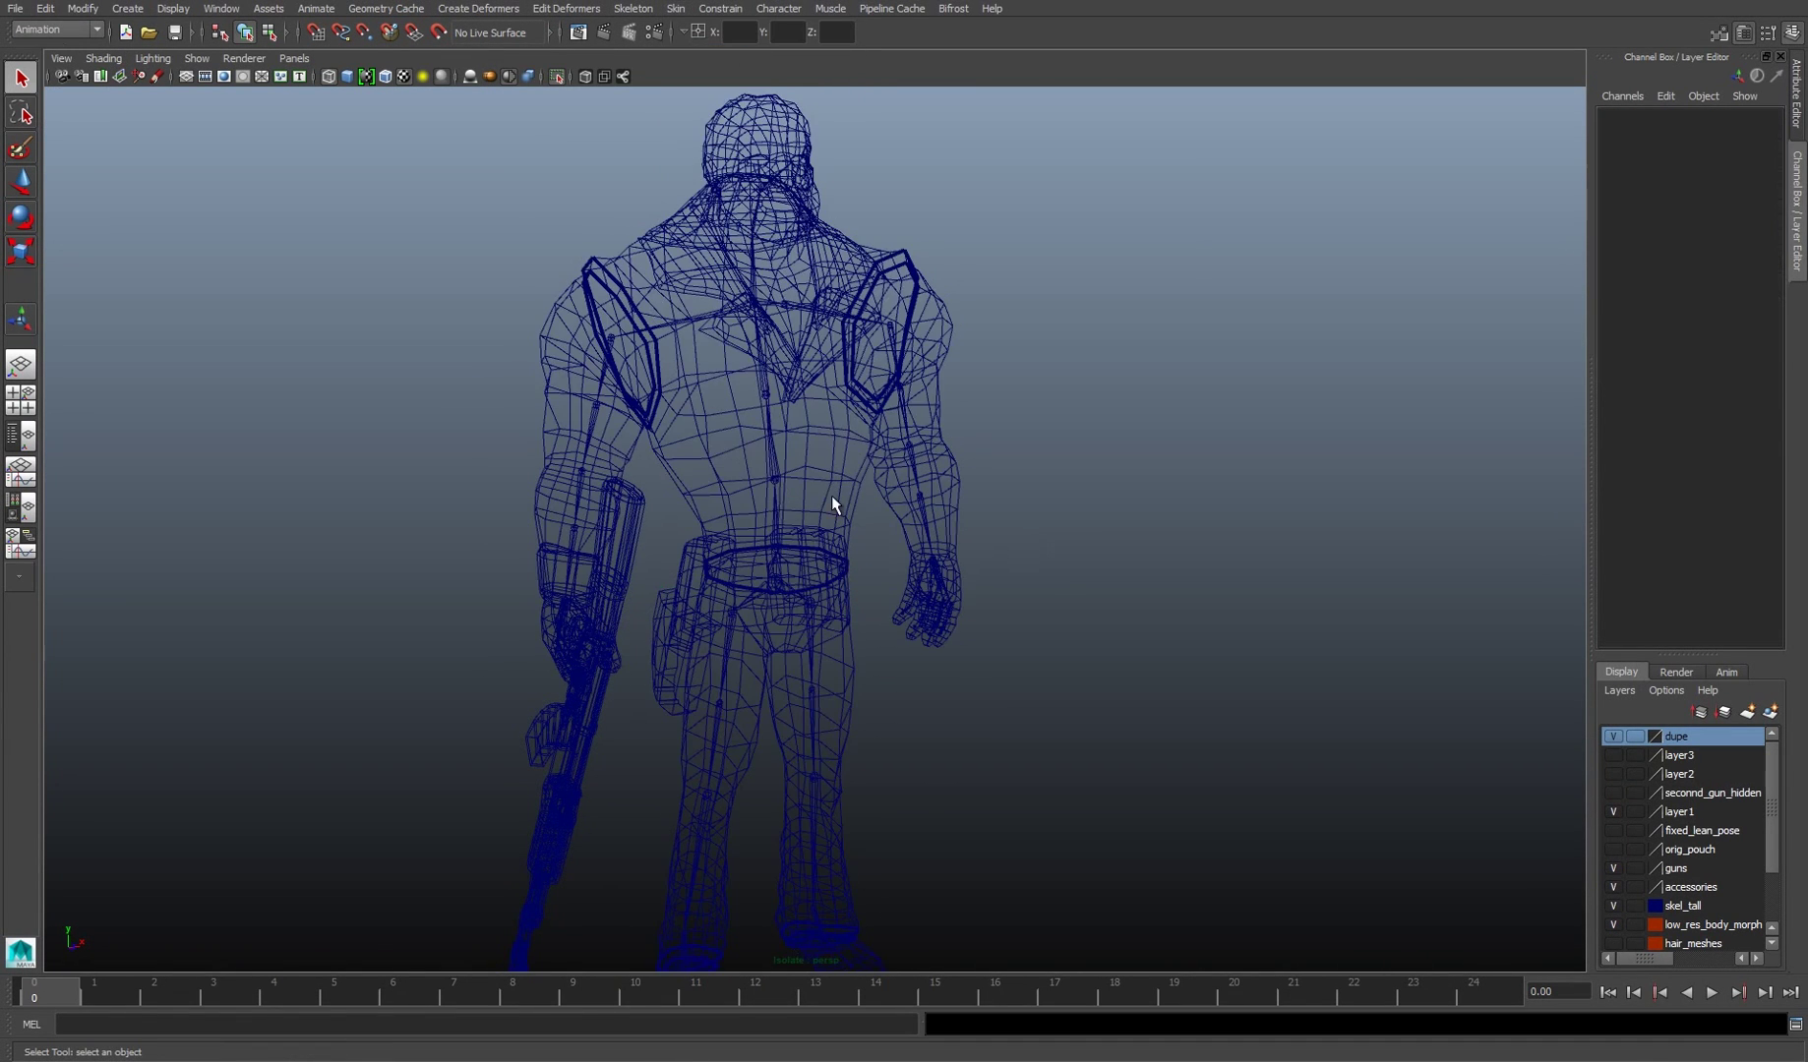
- Smooth Bind the body outline and the r_collar_2 outline piece to the skeleton
click(831, 496)
shift+click(775, 580)
click(675, 9)
click(708, 48)
click(740, 341)
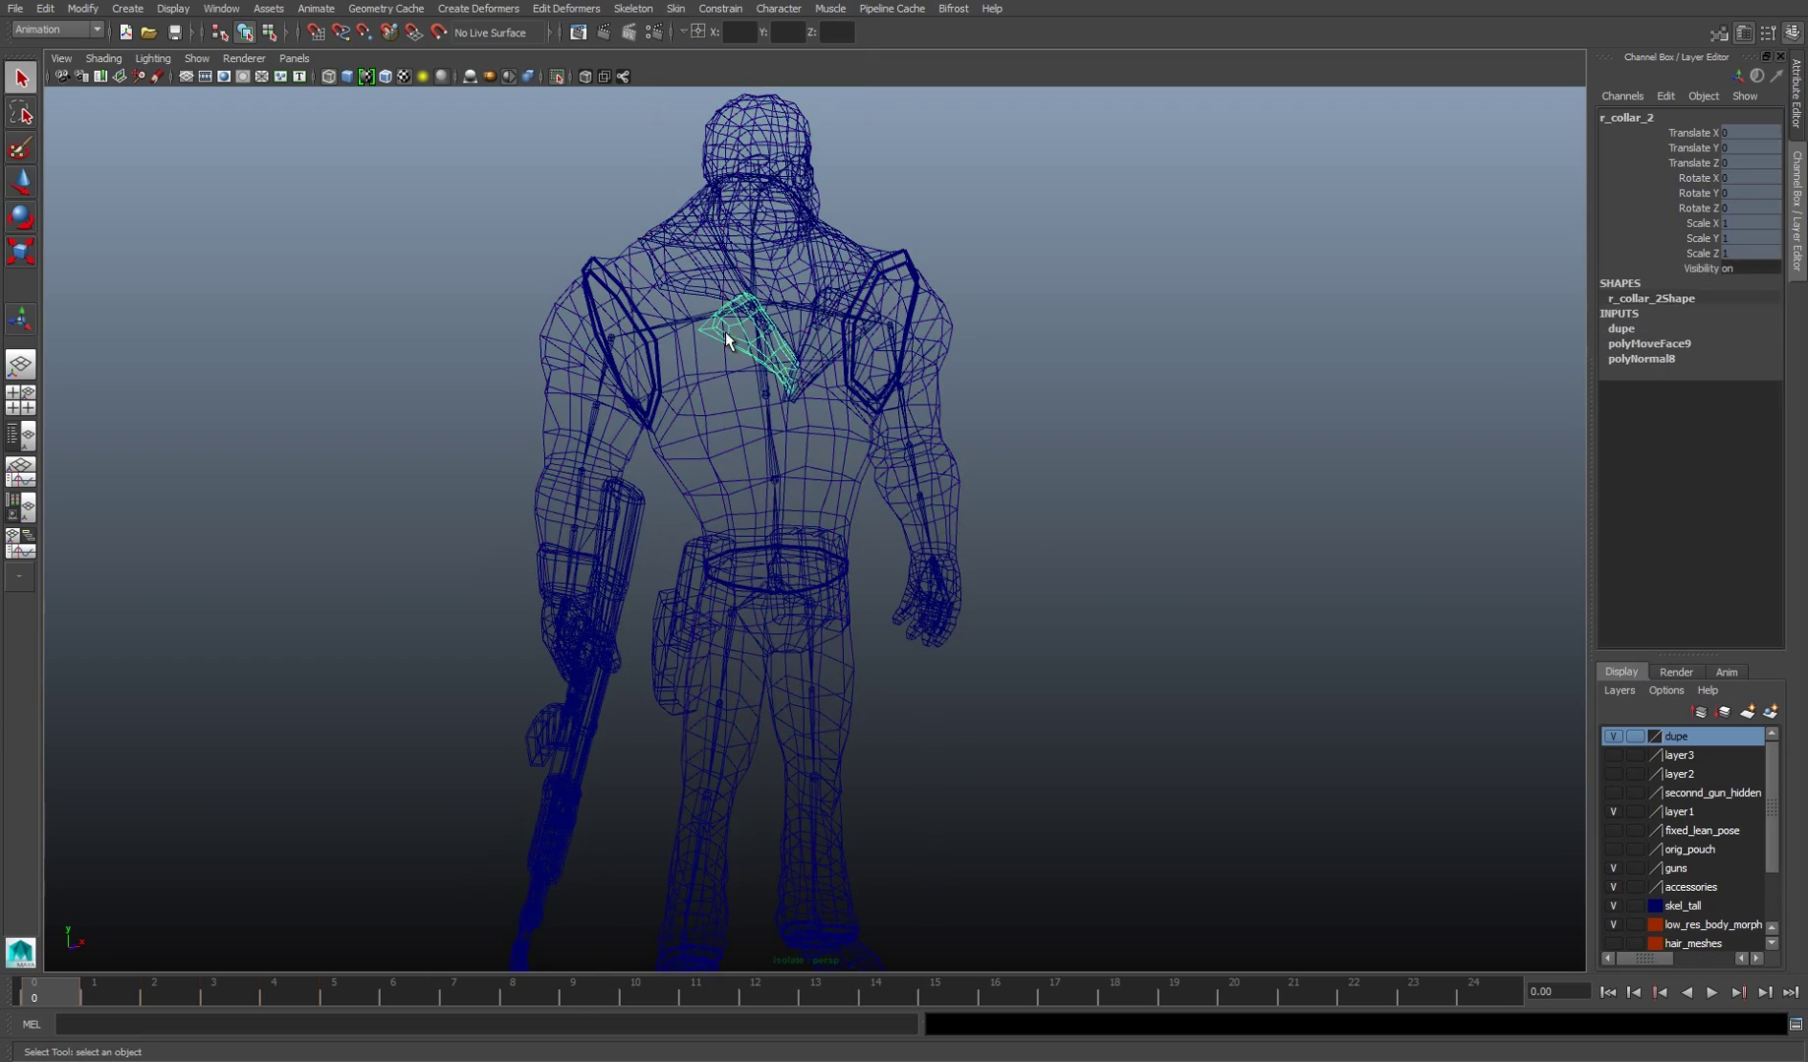
click(777, 587)
click(674, 9)
click(705, 47)
- Select another outline piece, then the pelvis2, r_forearm and r_wrist joints
click(775, 578)
click(775, 580)
scroll(667, 409, up, 4)
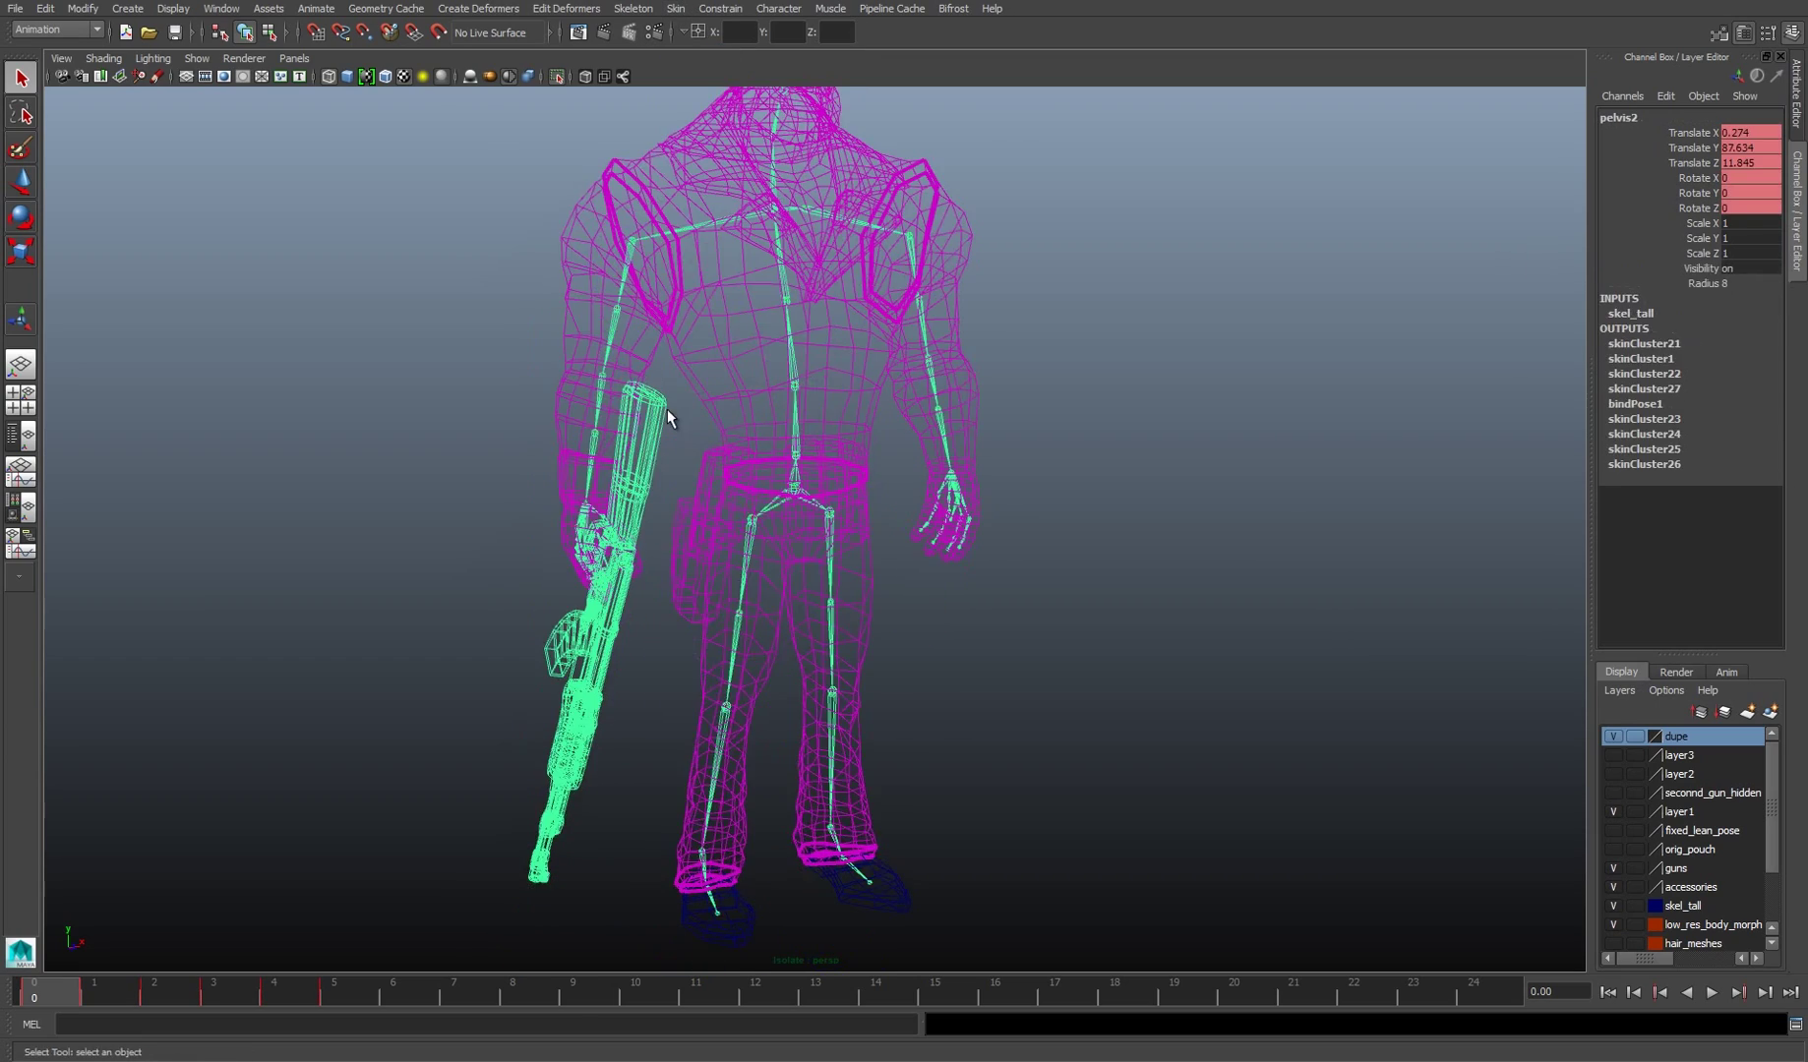
click(531, 509)
click(496, 402)
scroll(432, 537, up, 4)
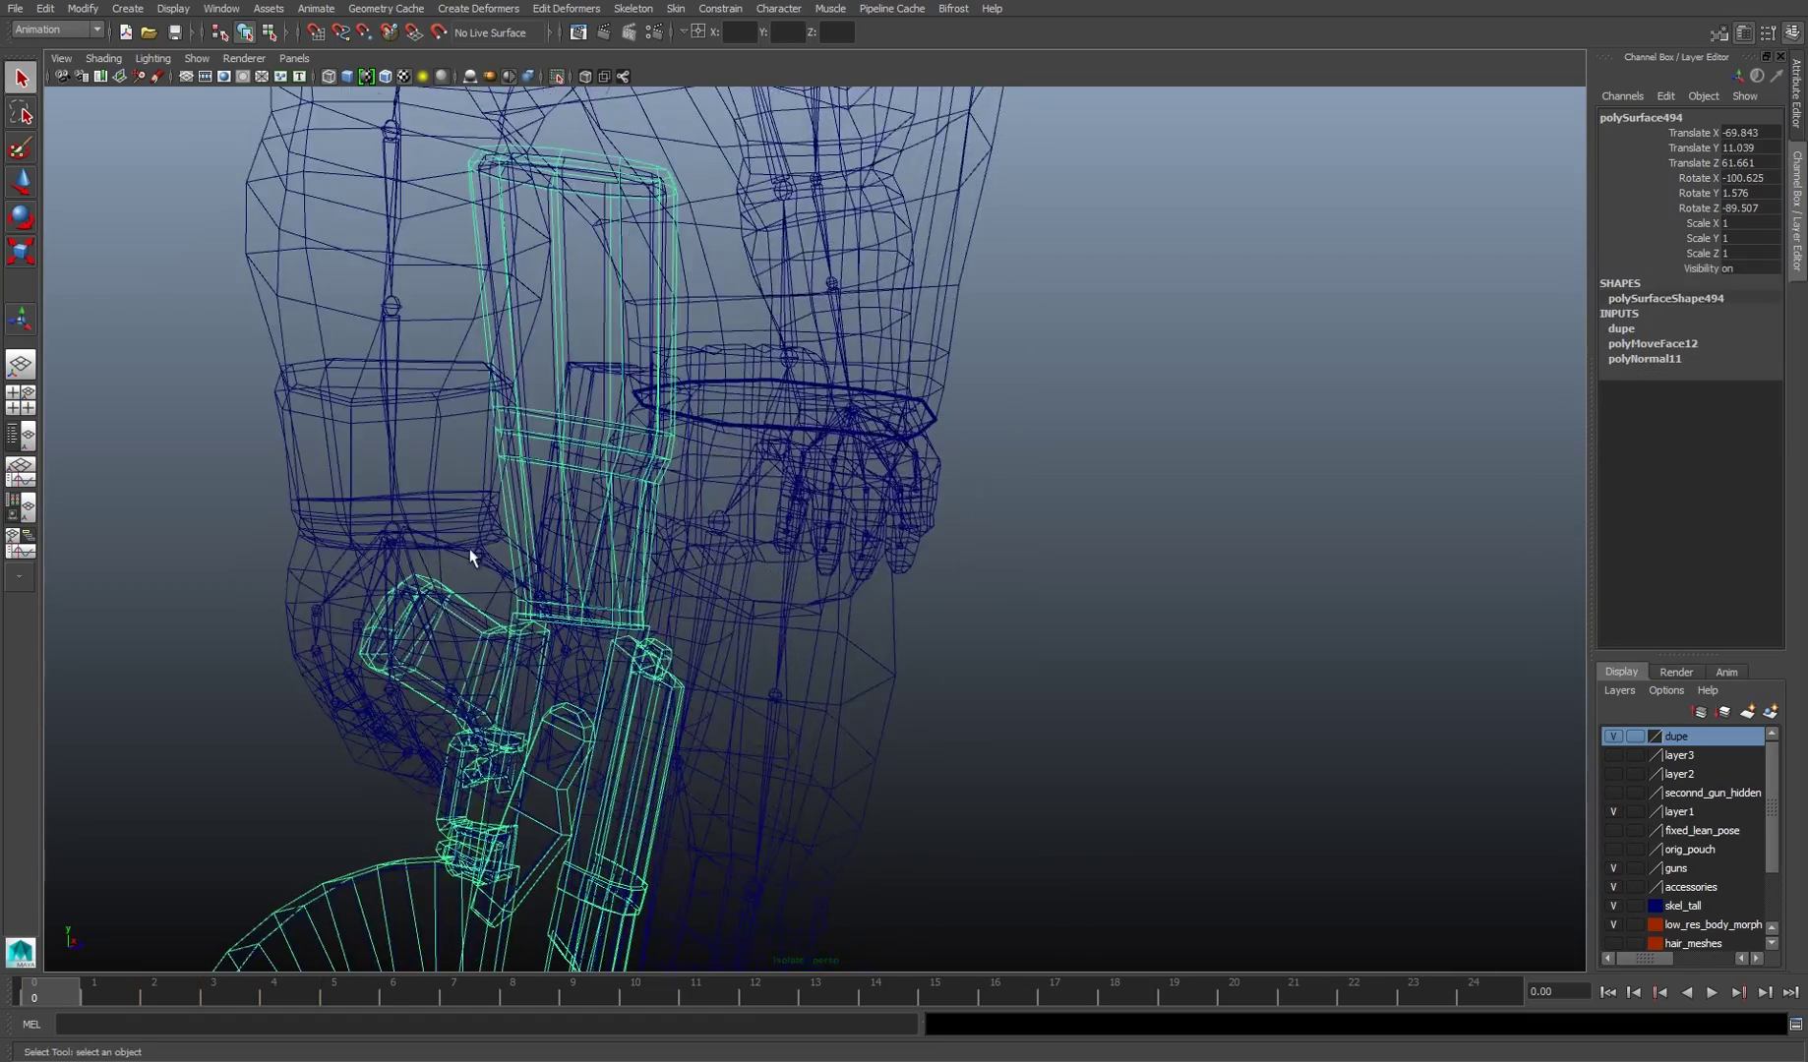
click(398, 536)
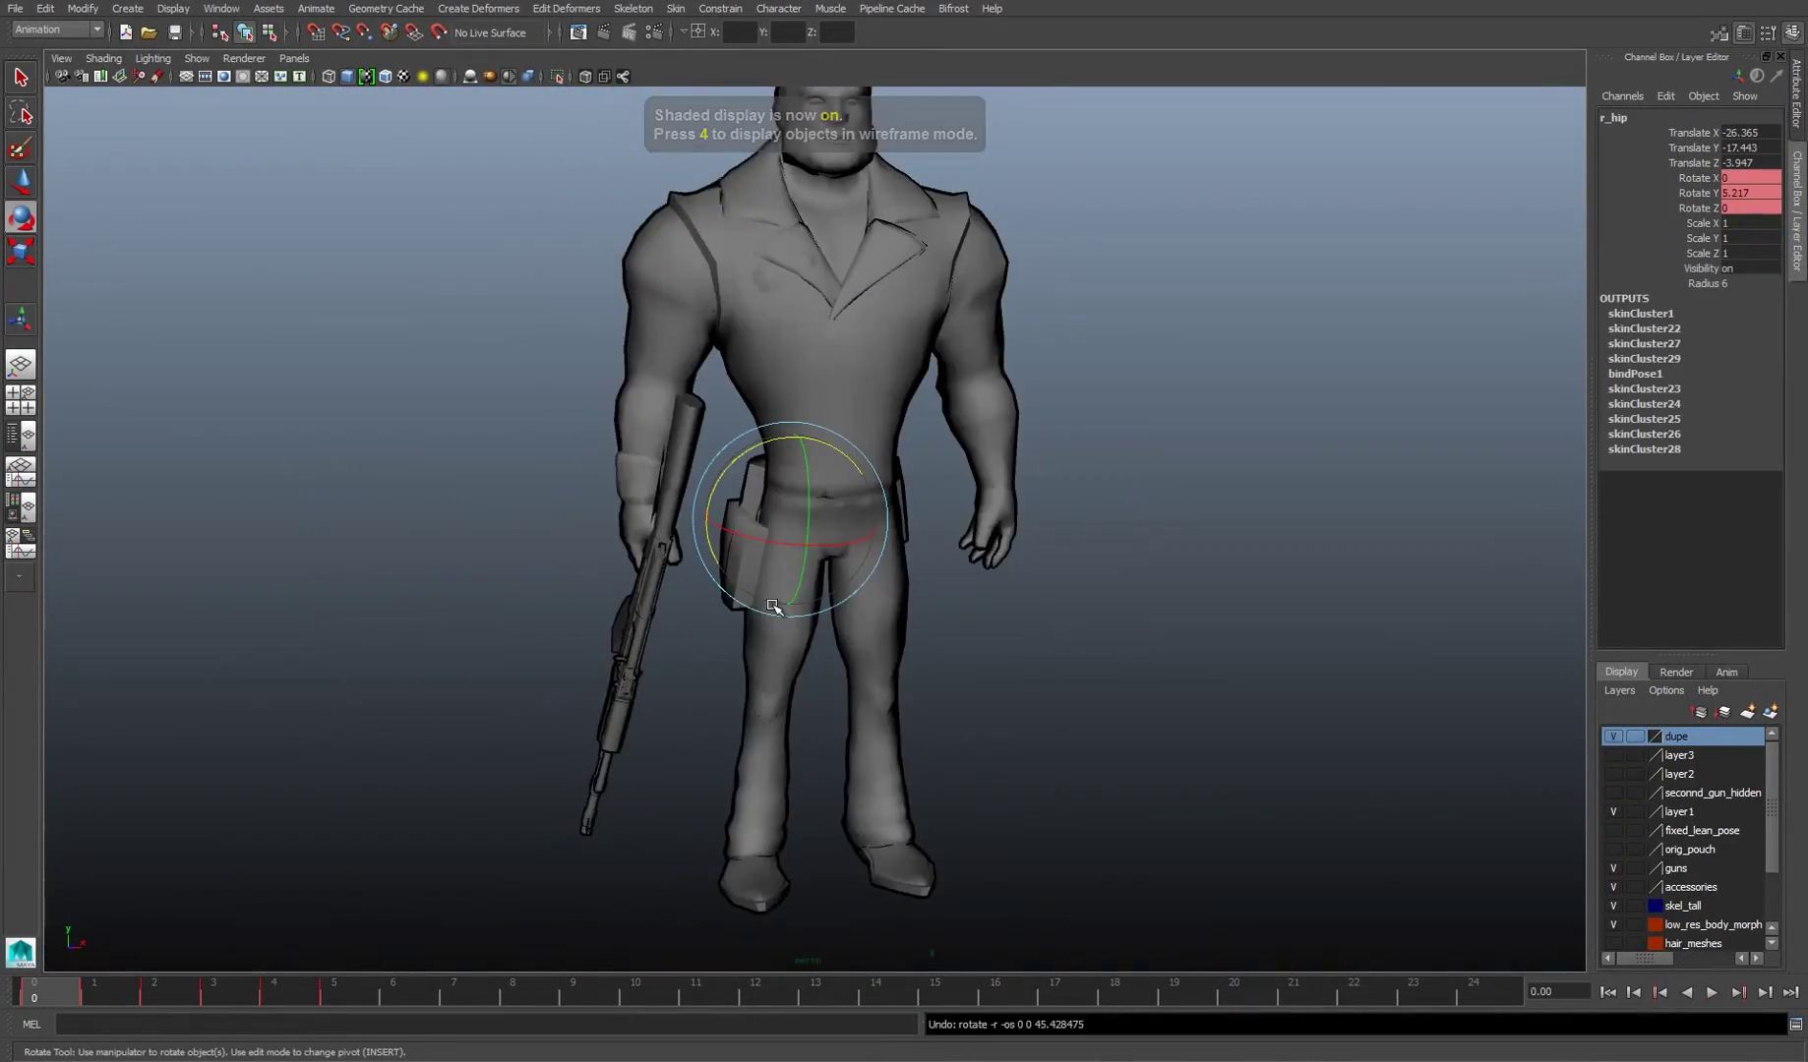
- Rotate the right hip joint, then try and undo a raise of the r_shoulder joint
key(6)
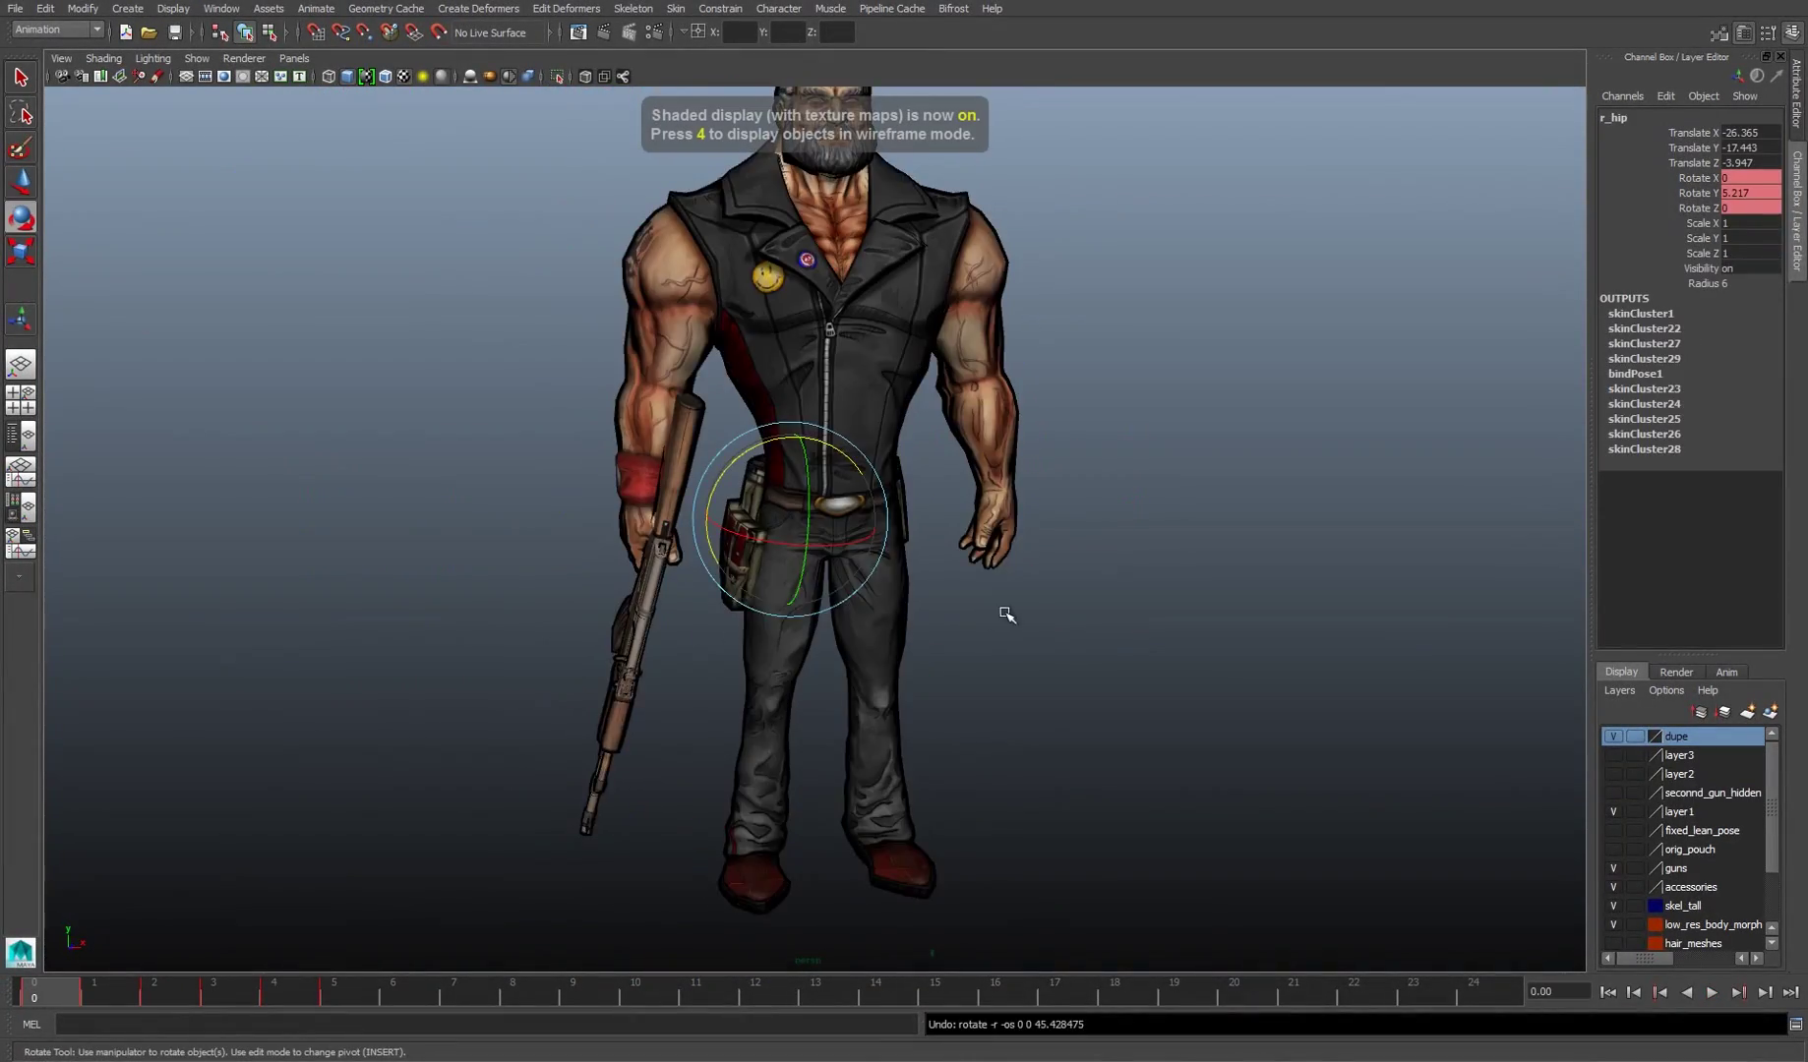
drag(1004, 613, 823, 651)
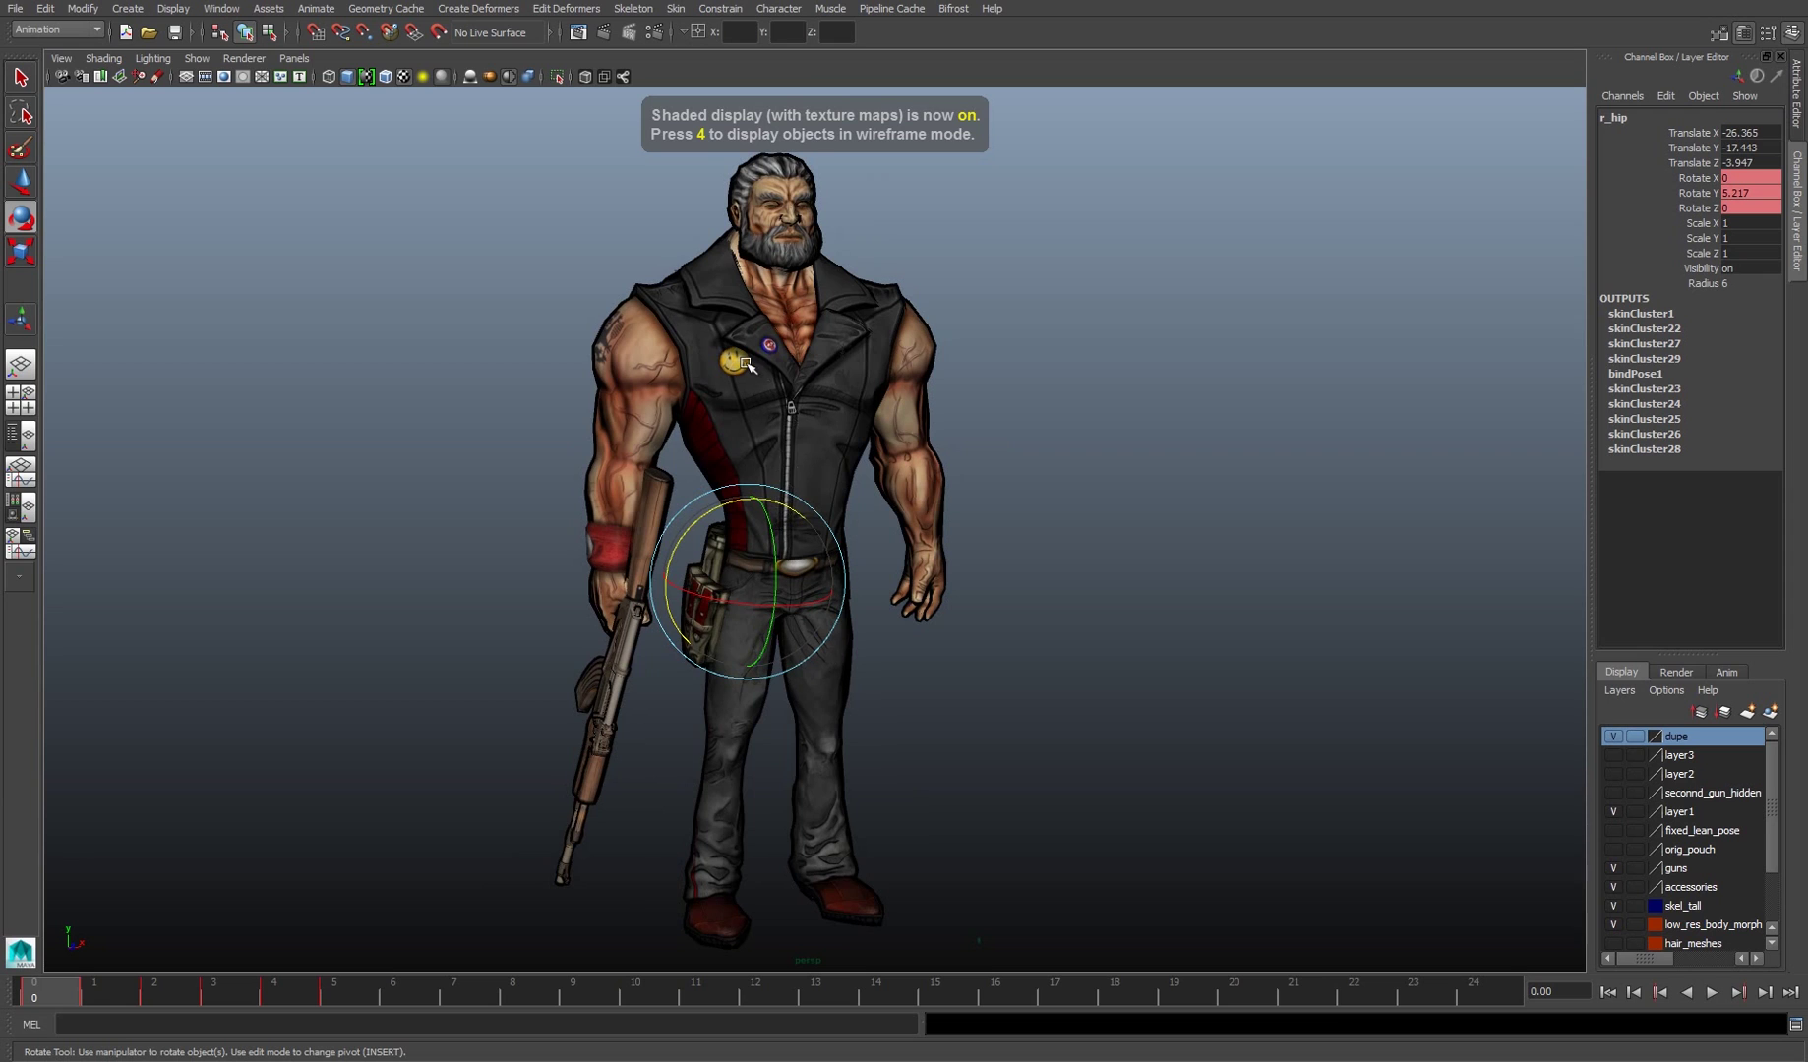
key(4)
click(650, 347)
key(5)
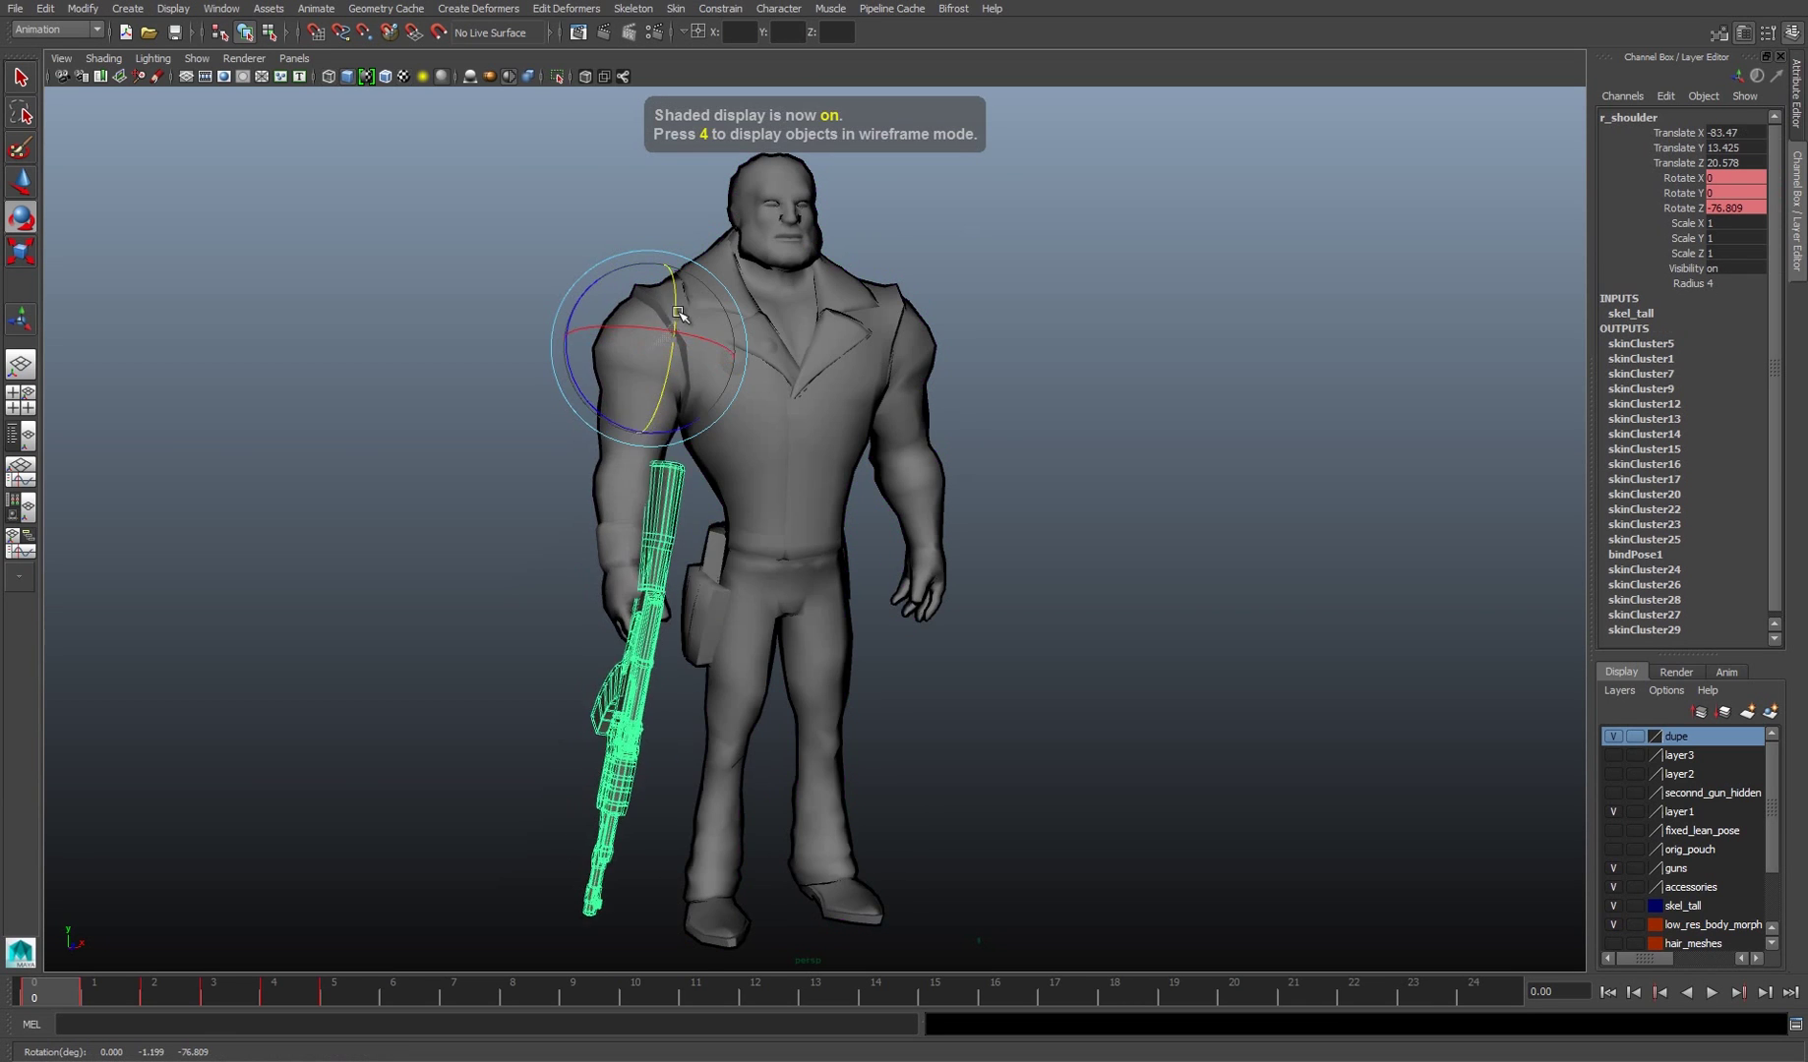
drag(650, 347, 682, 278)
key(ctrl+z)
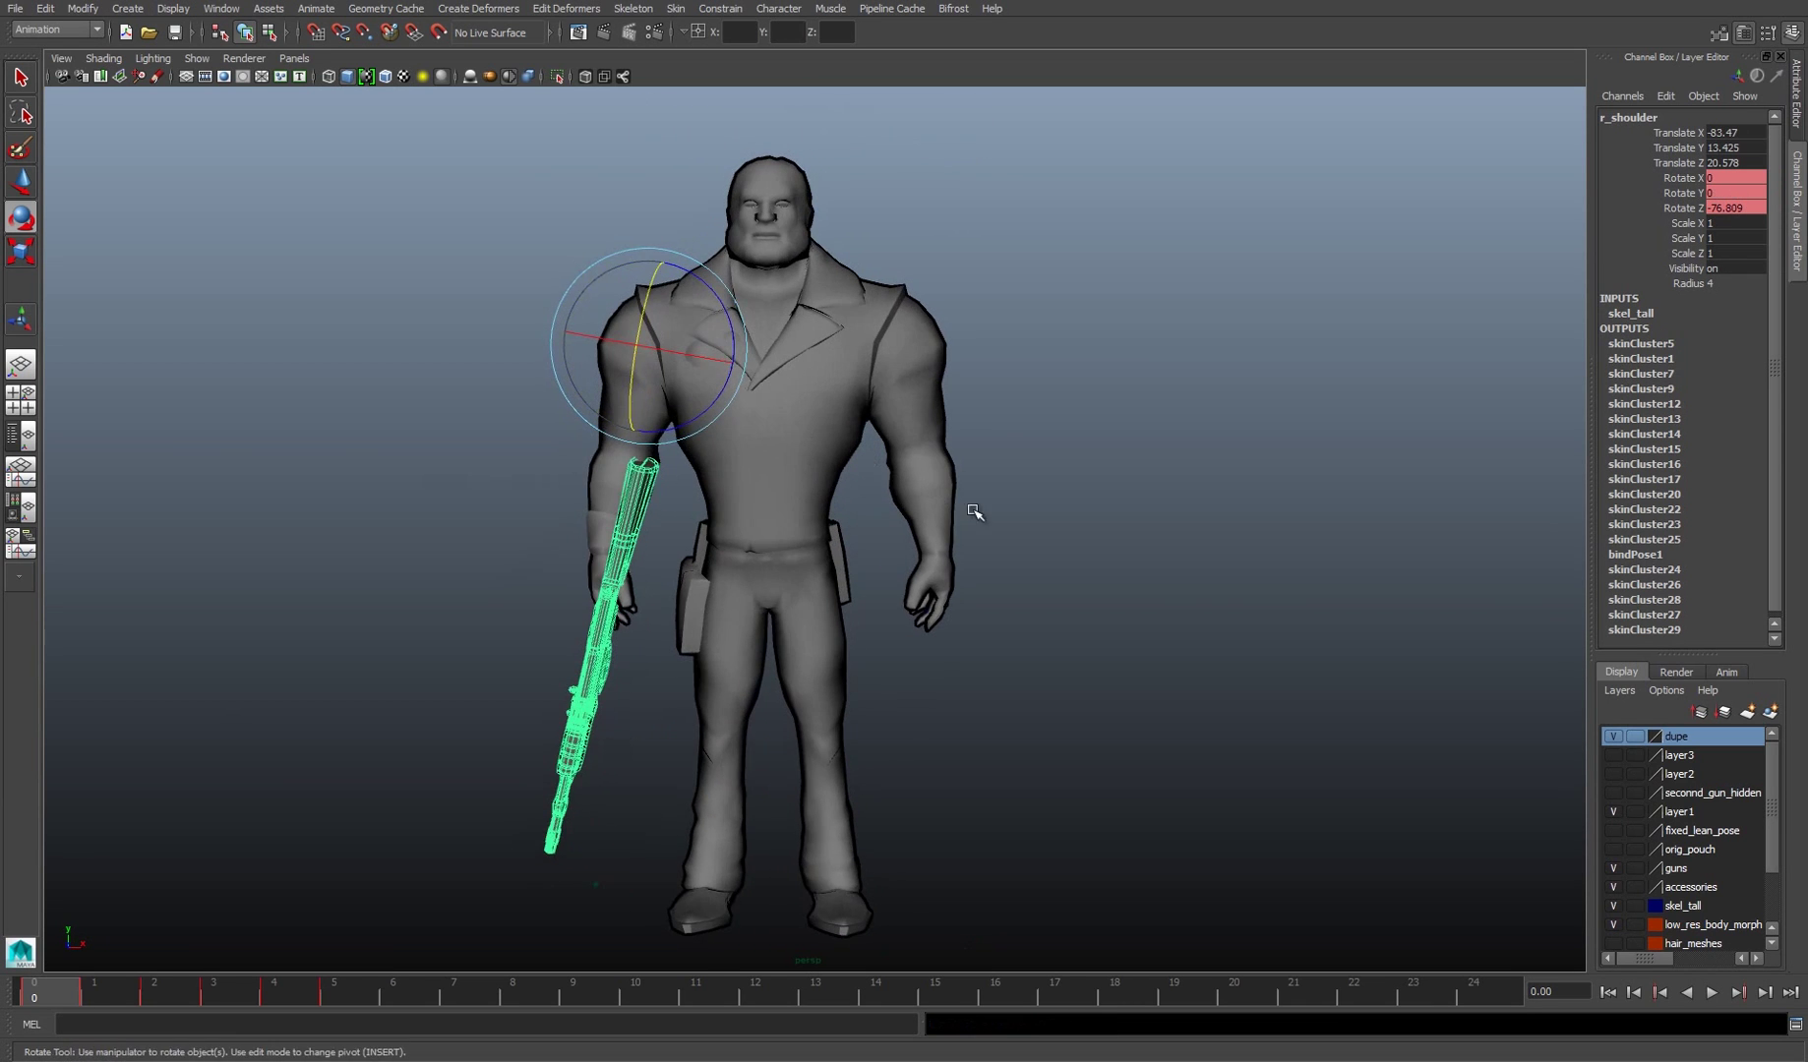
key(6)
- Go to frame 5 and make layer3 visible to show the rocky ground and fur collar
alt+drag(803, 660, 860, 673)
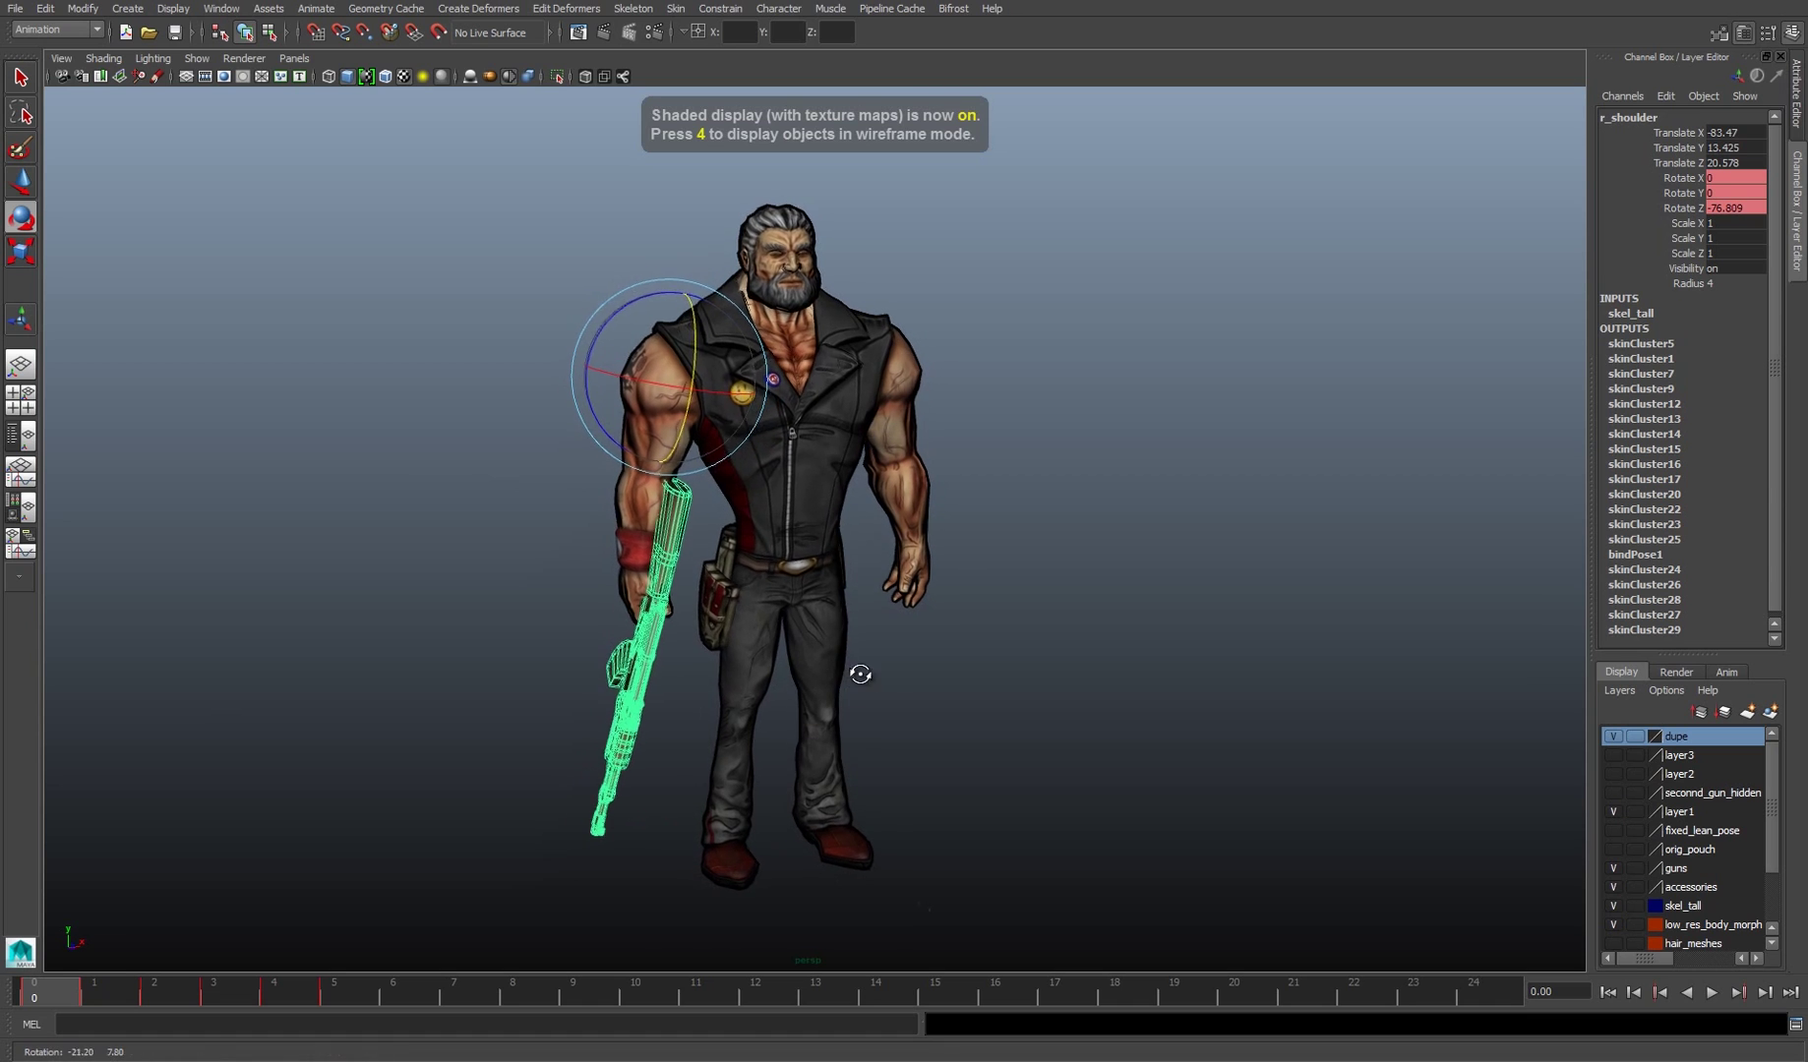
click(347, 992)
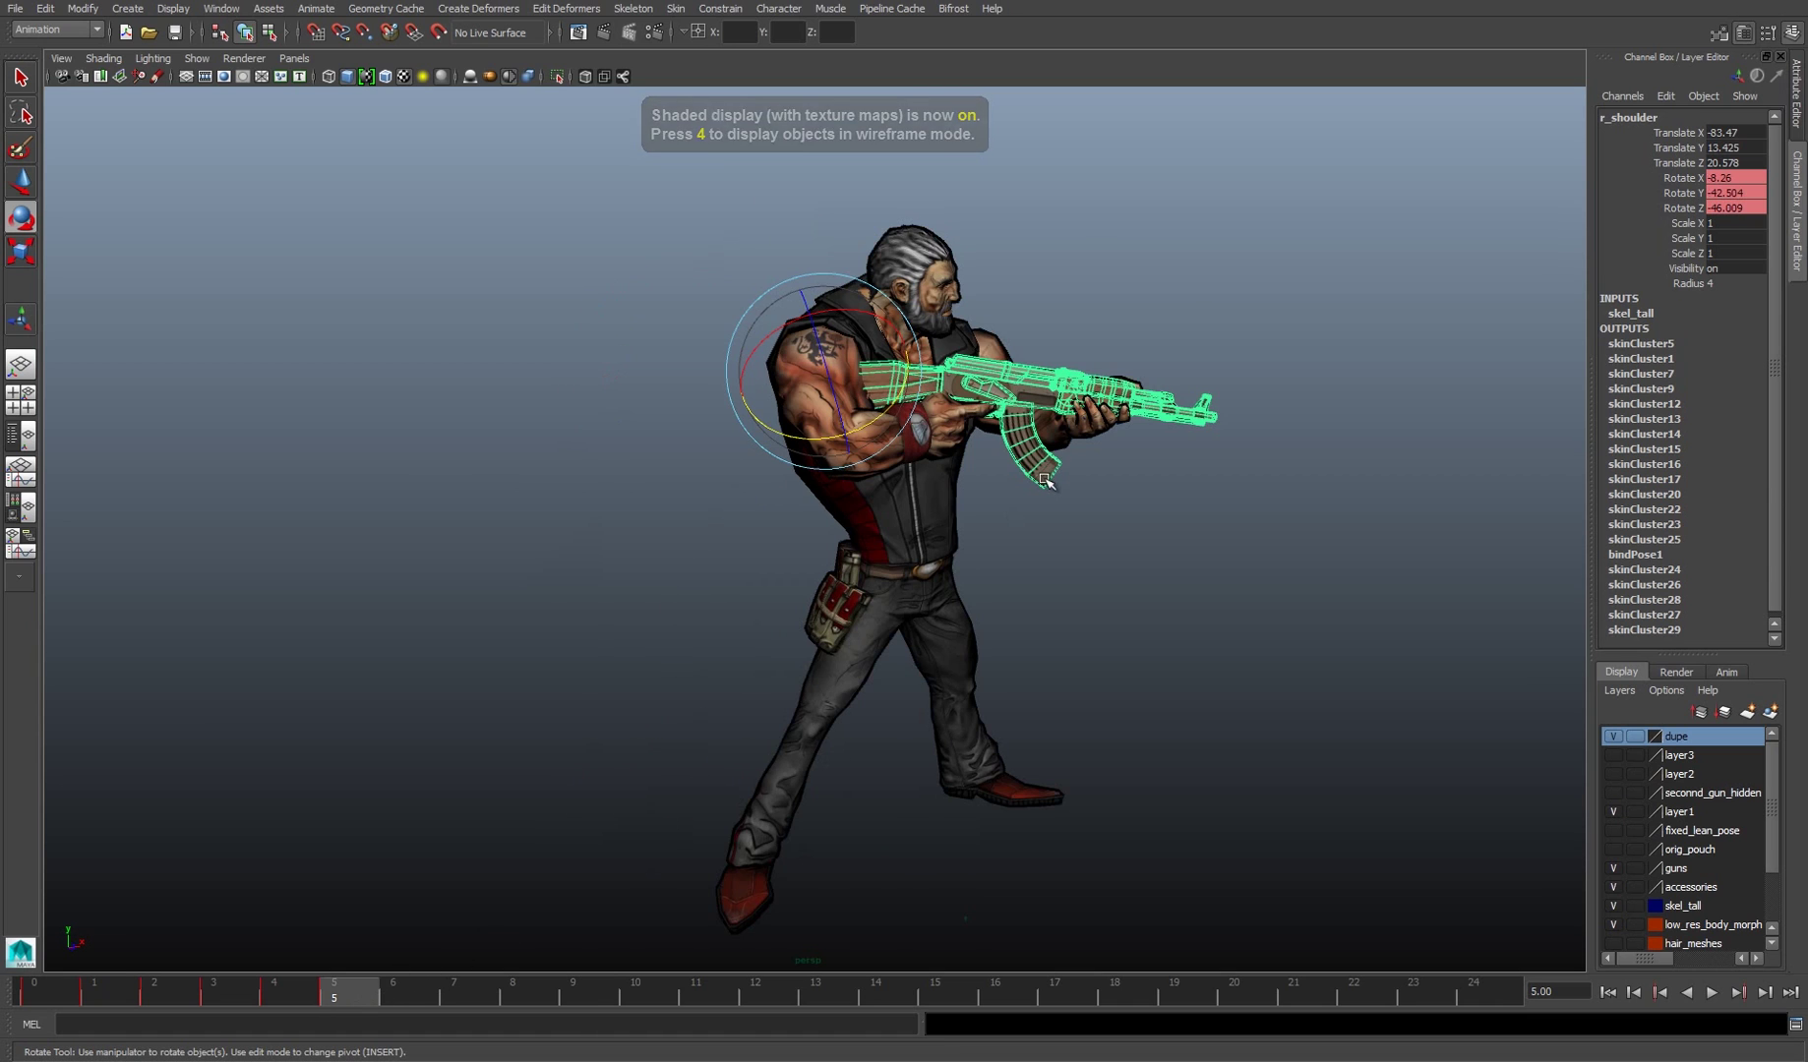
alt+drag(1046, 476, 943, 466)
click(1613, 755)
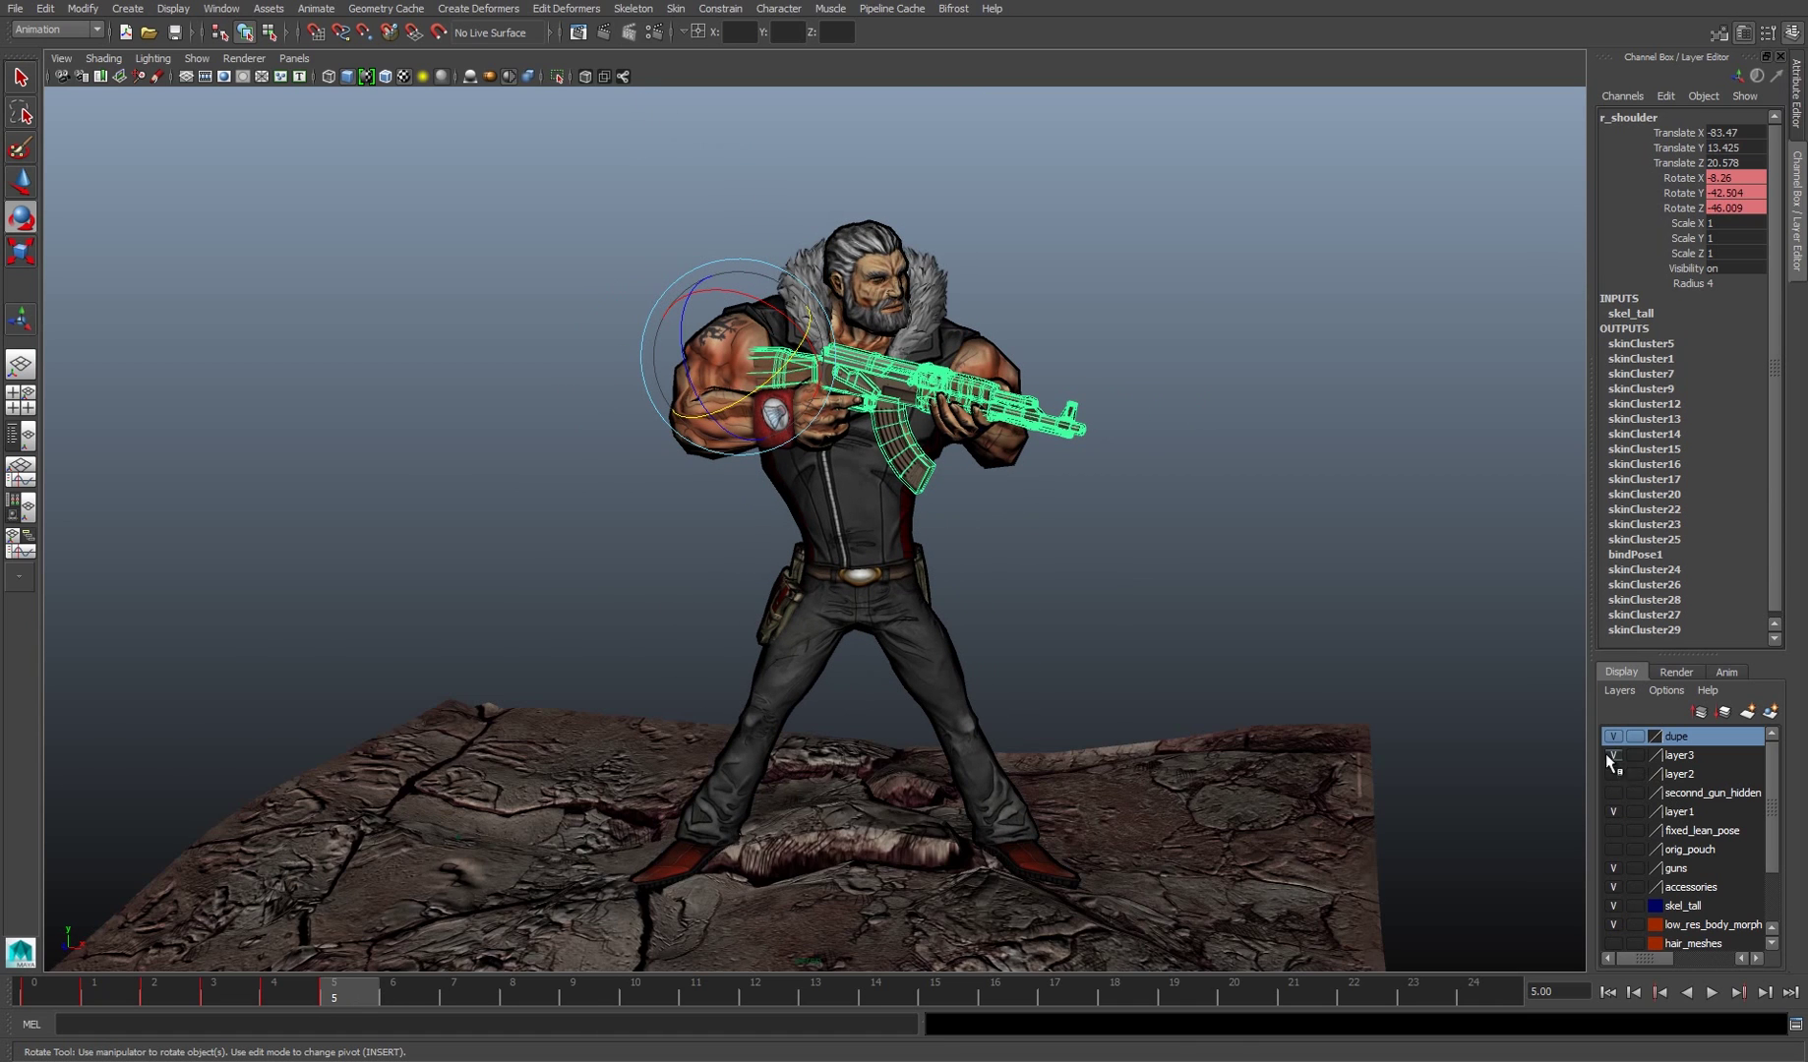
- Light the scene with all its lights and orbit around the textured character
alt+drag(1123, 607, 1161, 629)
scroll(1229, 728, up, 8)
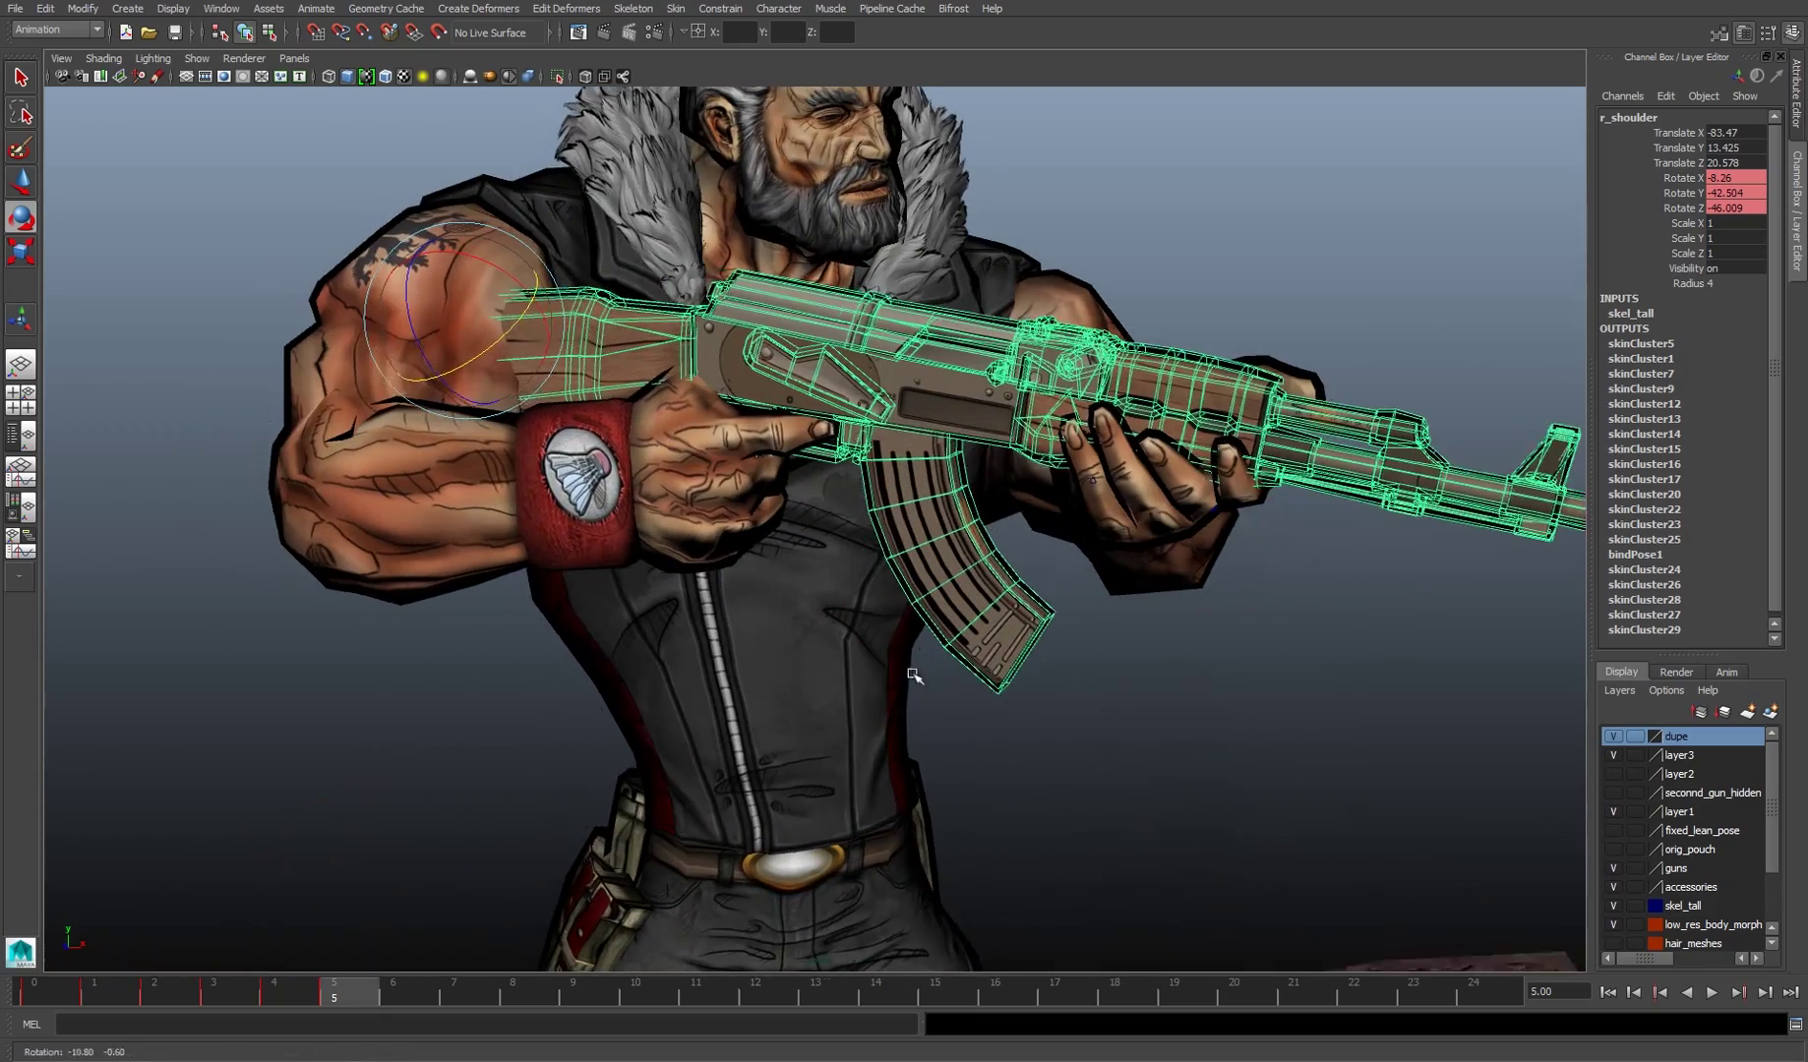
scroll(1162, 712, down, 6)
key(7)
alt+drag(1170, 711, 1246, 609)
click(1246, 608)
alt+drag(1148, 719, 1380, 674)
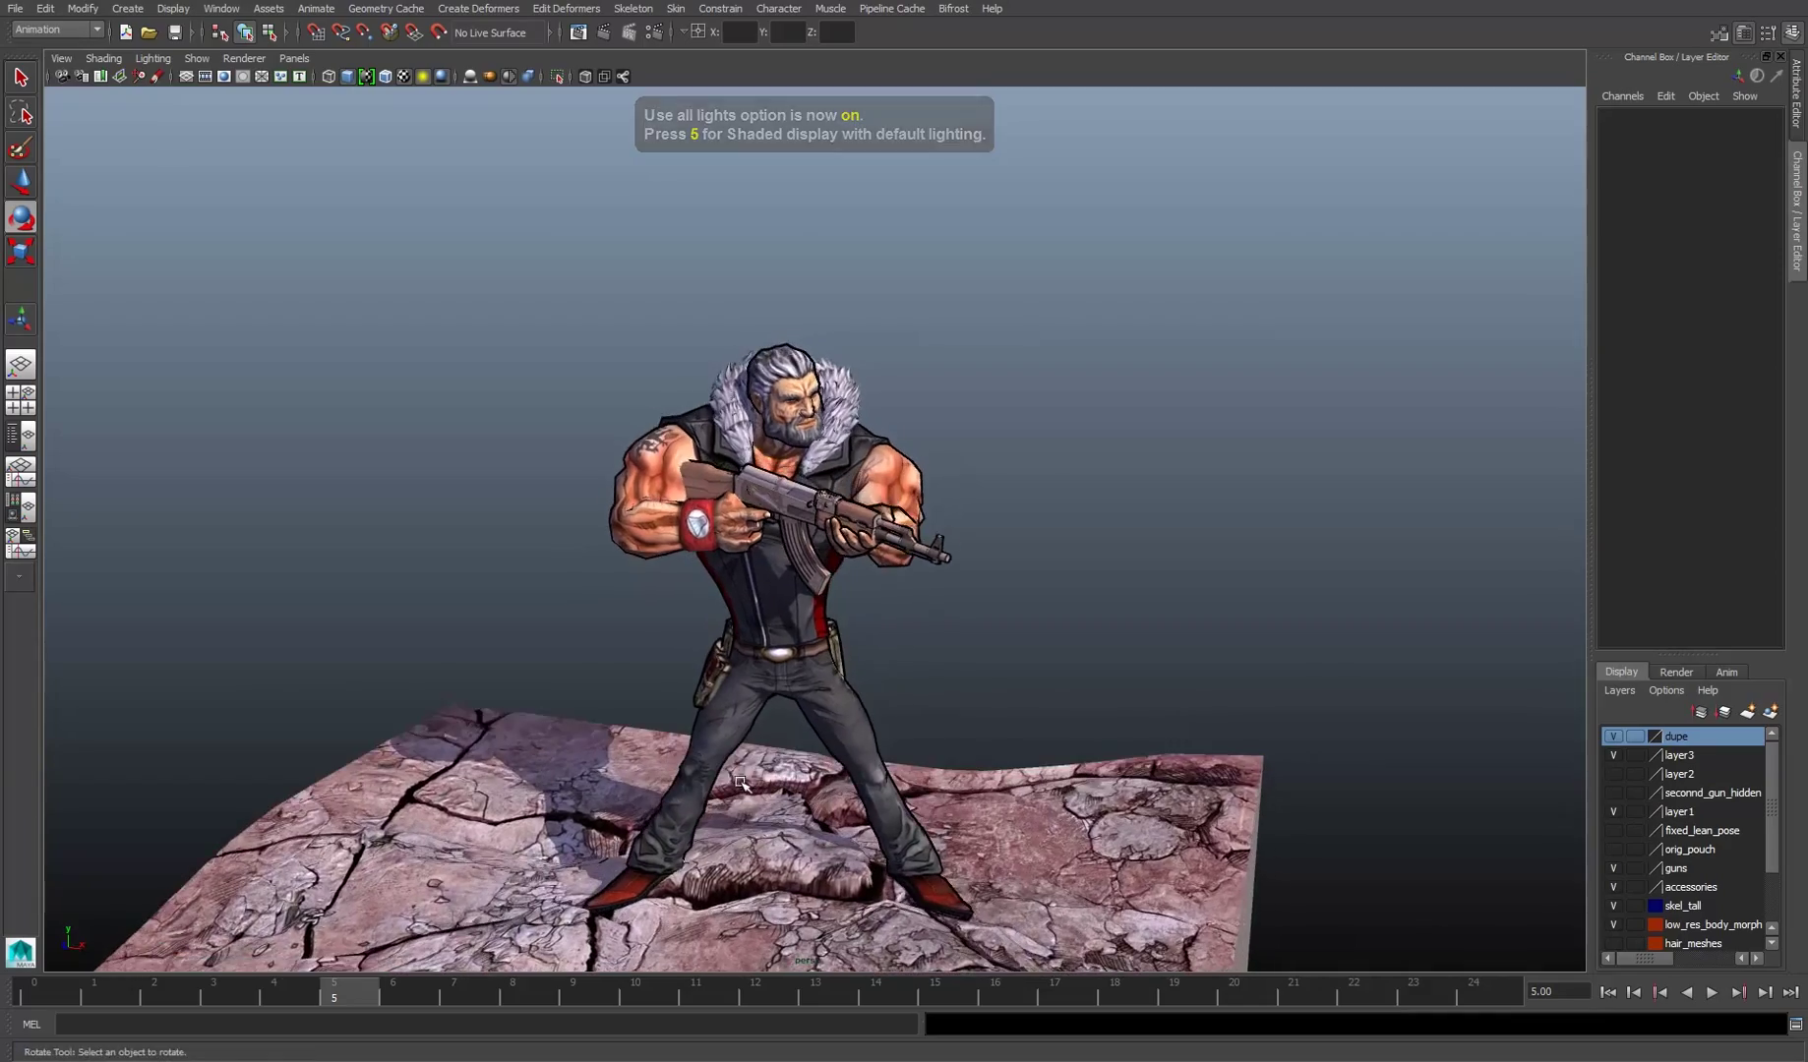